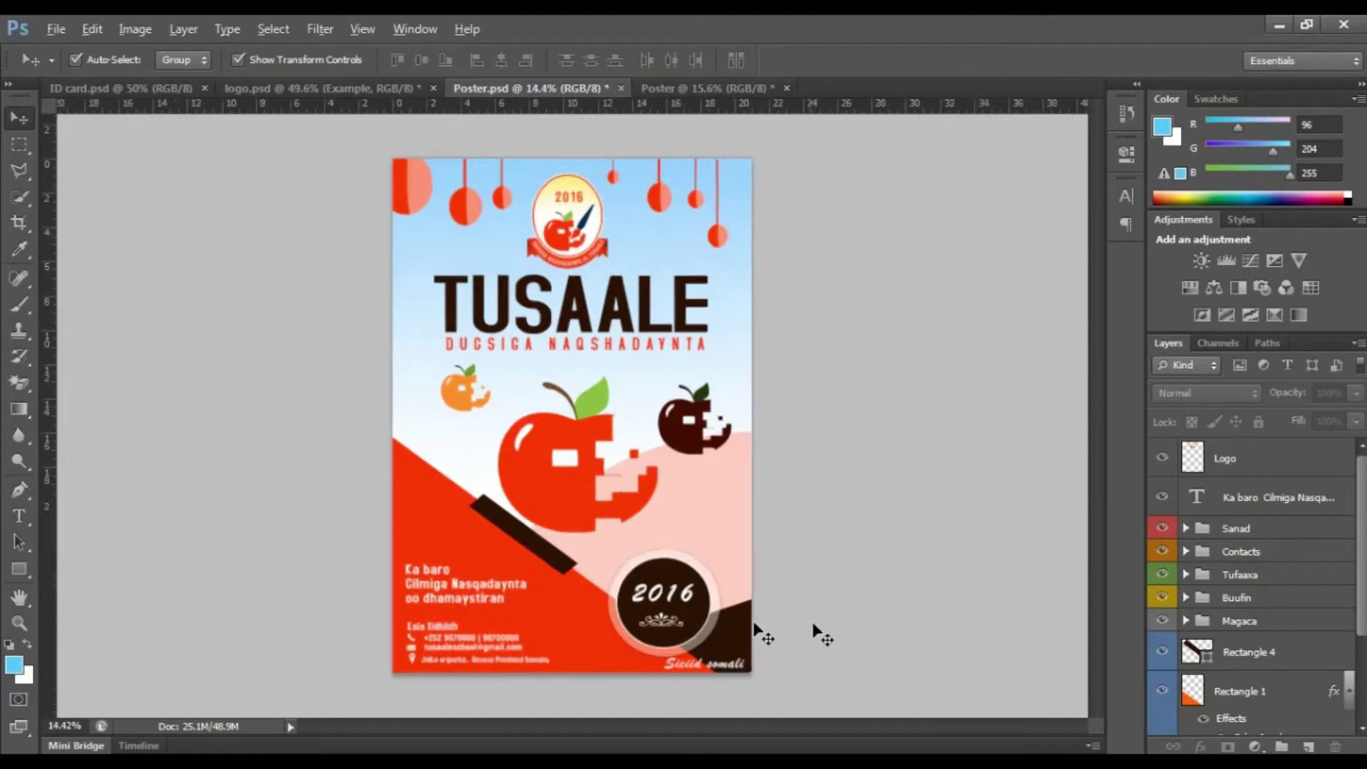
Examine the overall layout and the 2016 badge in the finished Poster.psd, and switch to the unfinished Poster document.
scroll(663, 651, "up", 8)
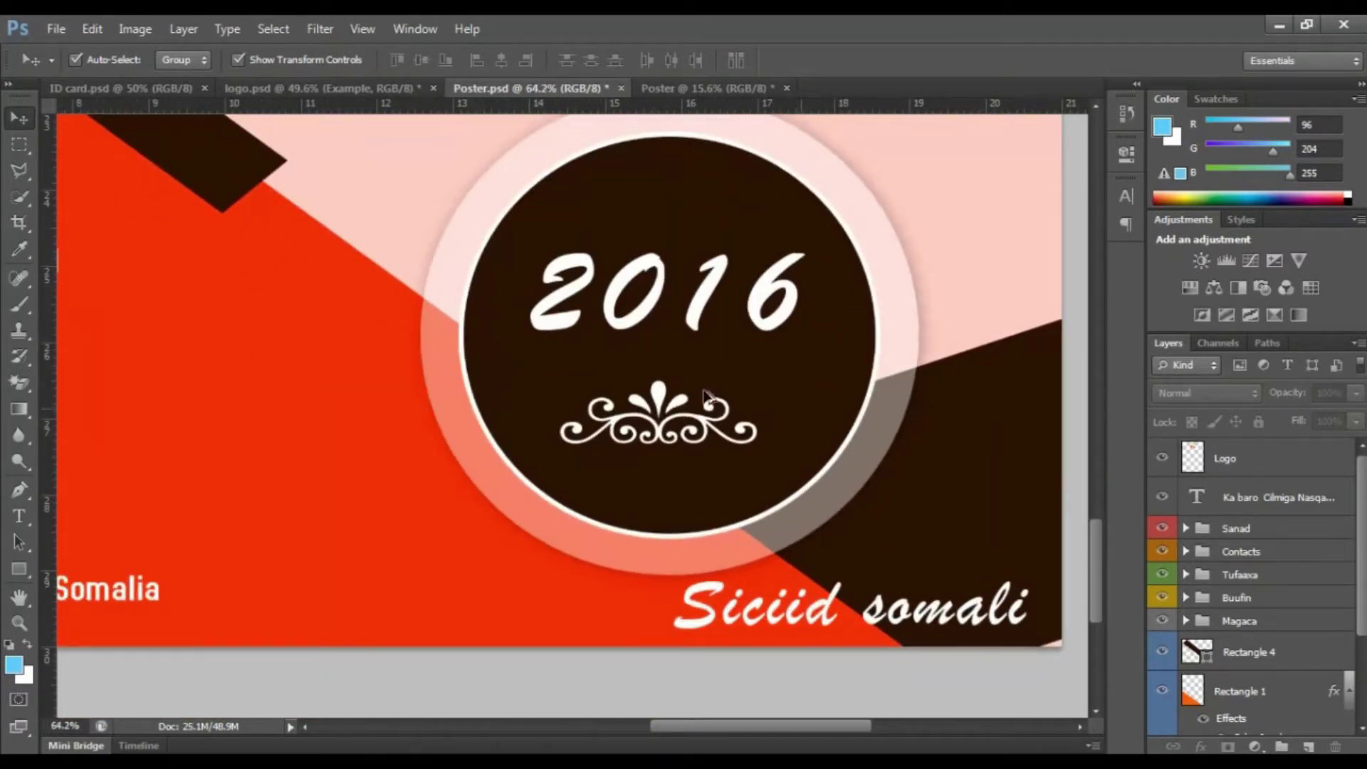
scroll(506, 424, "down", 6)
scroll(410, 477, "up", 8)
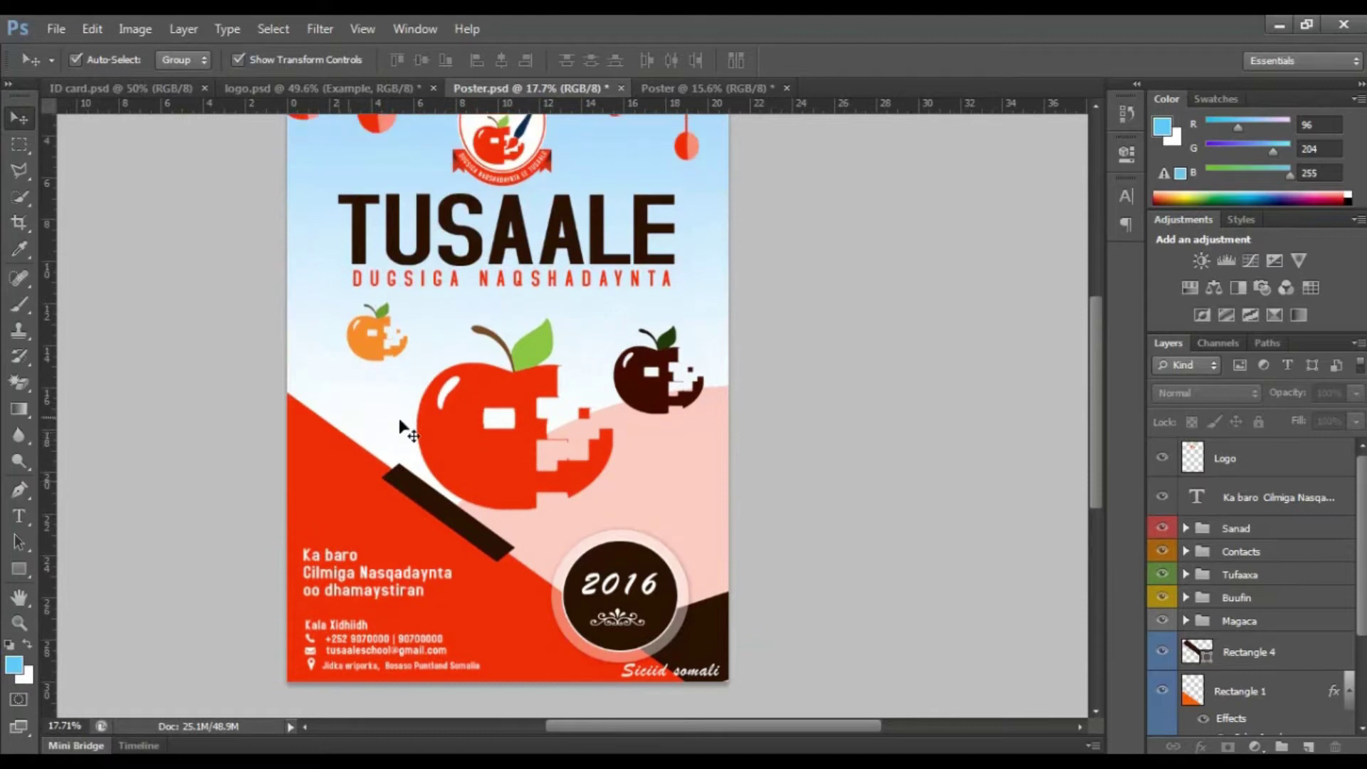
scroll(442, 397, "up", 1)
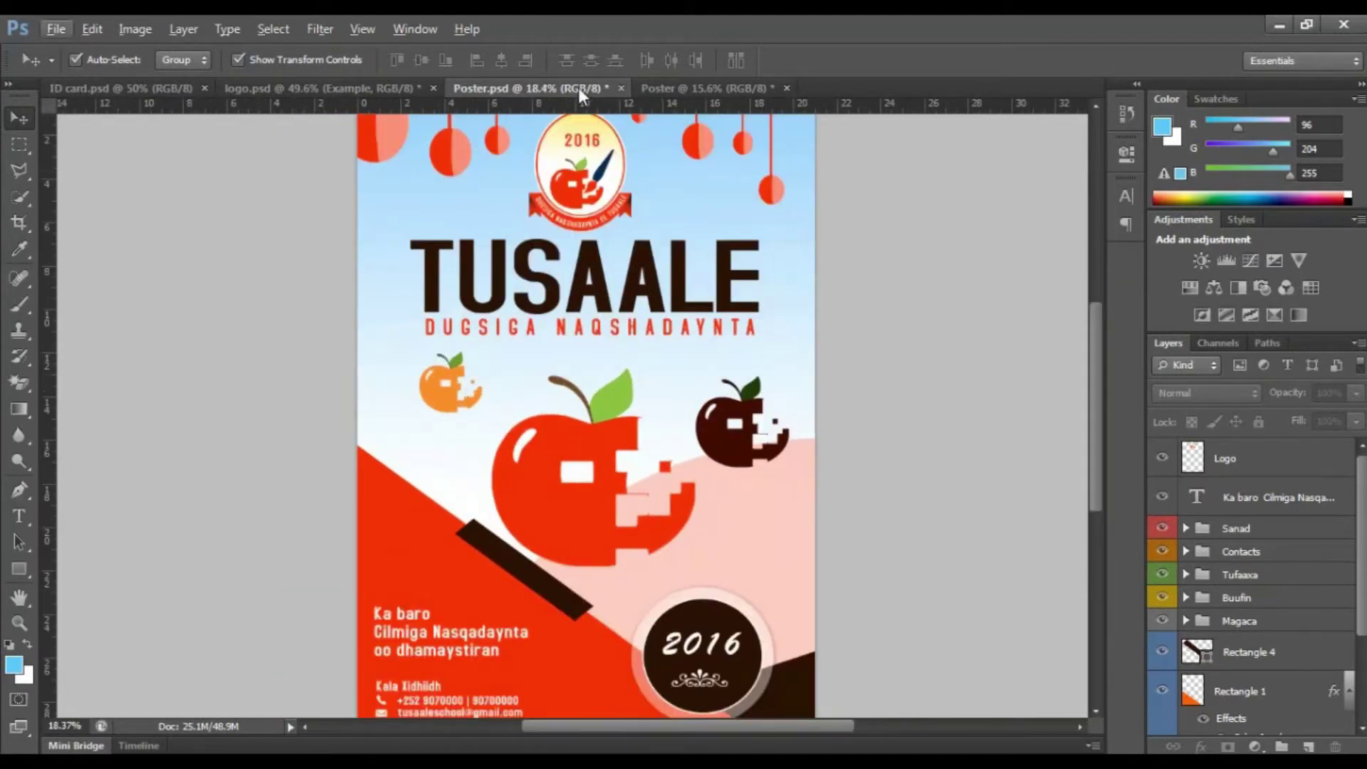
left_click(664, 88)
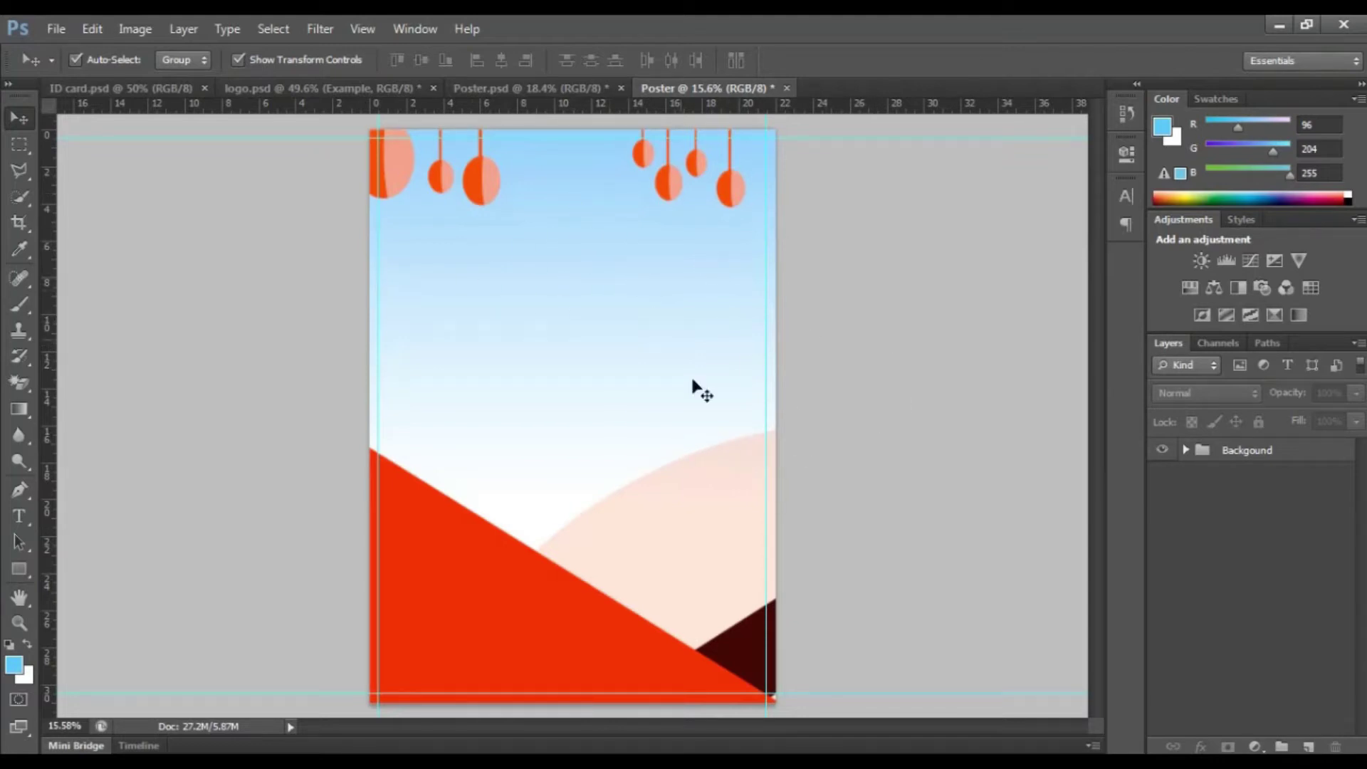
Open Logo.psd from the 3.2 Creating Logo folder inside Design Materials, with none of its layers selected.
left_click(1280, 25)
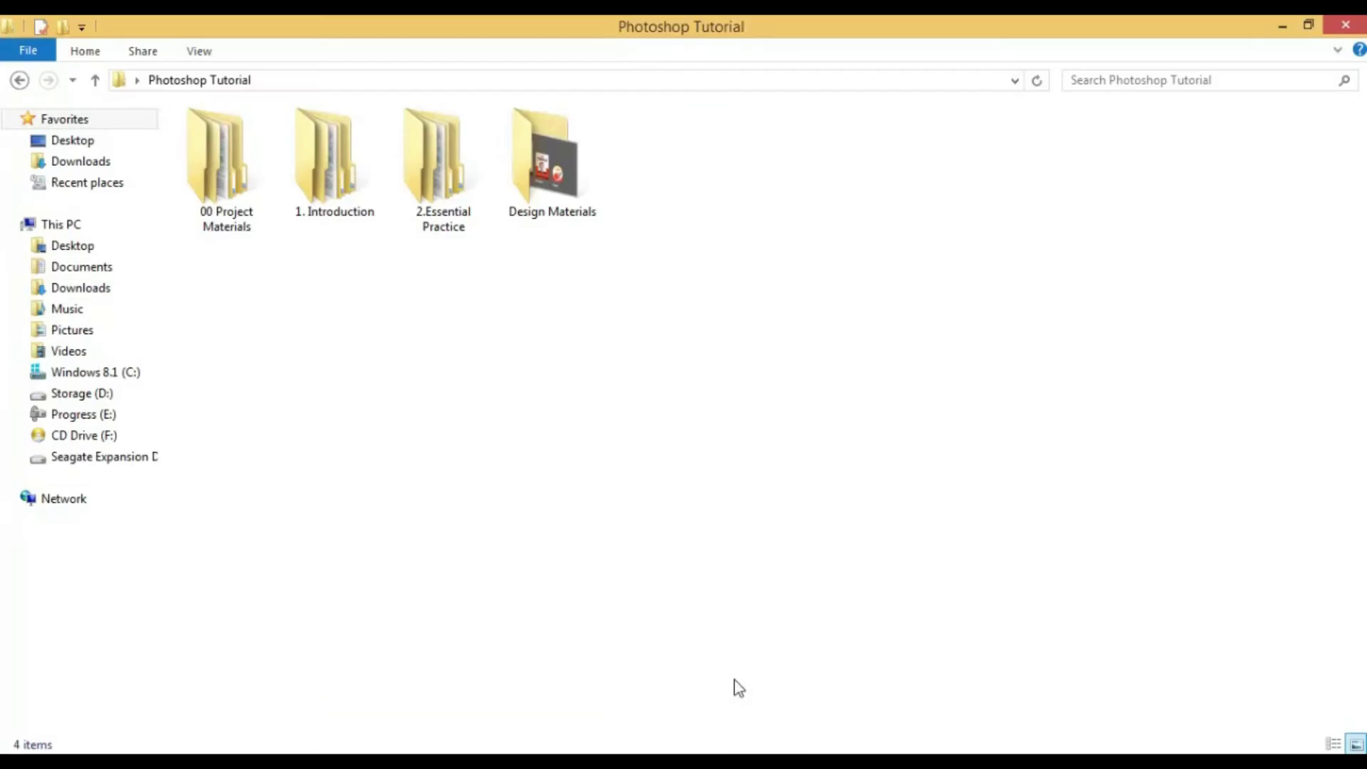
double_click(538, 165)
double_click(284, 163)
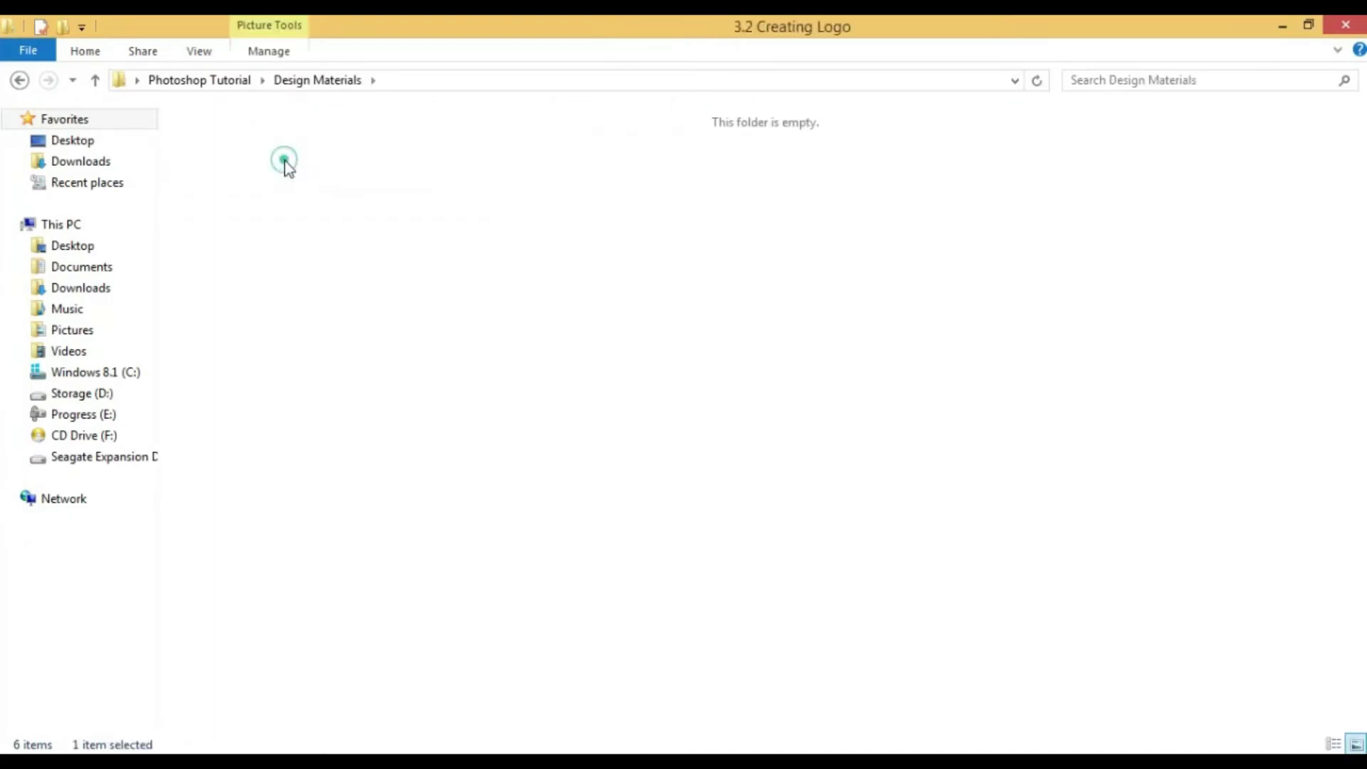
double_click(228, 183)
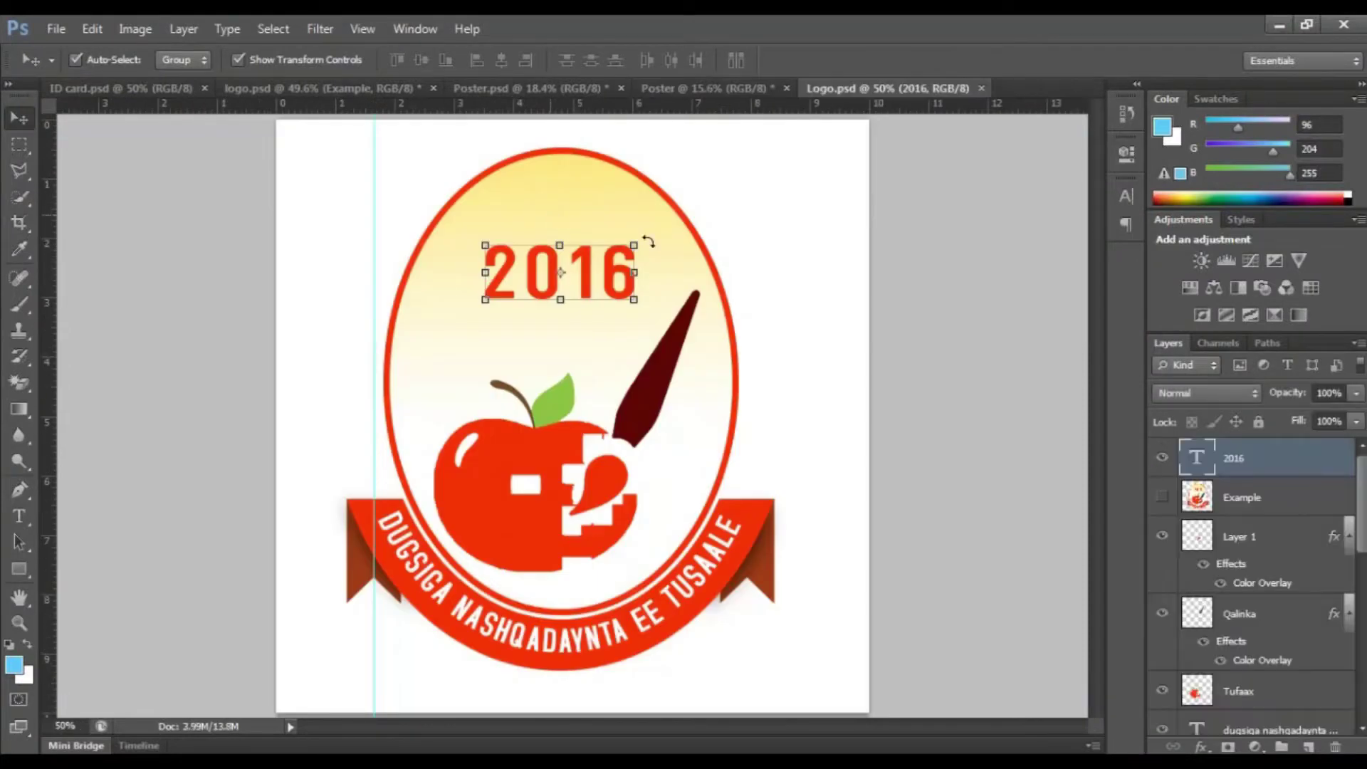
left_click(933, 270)
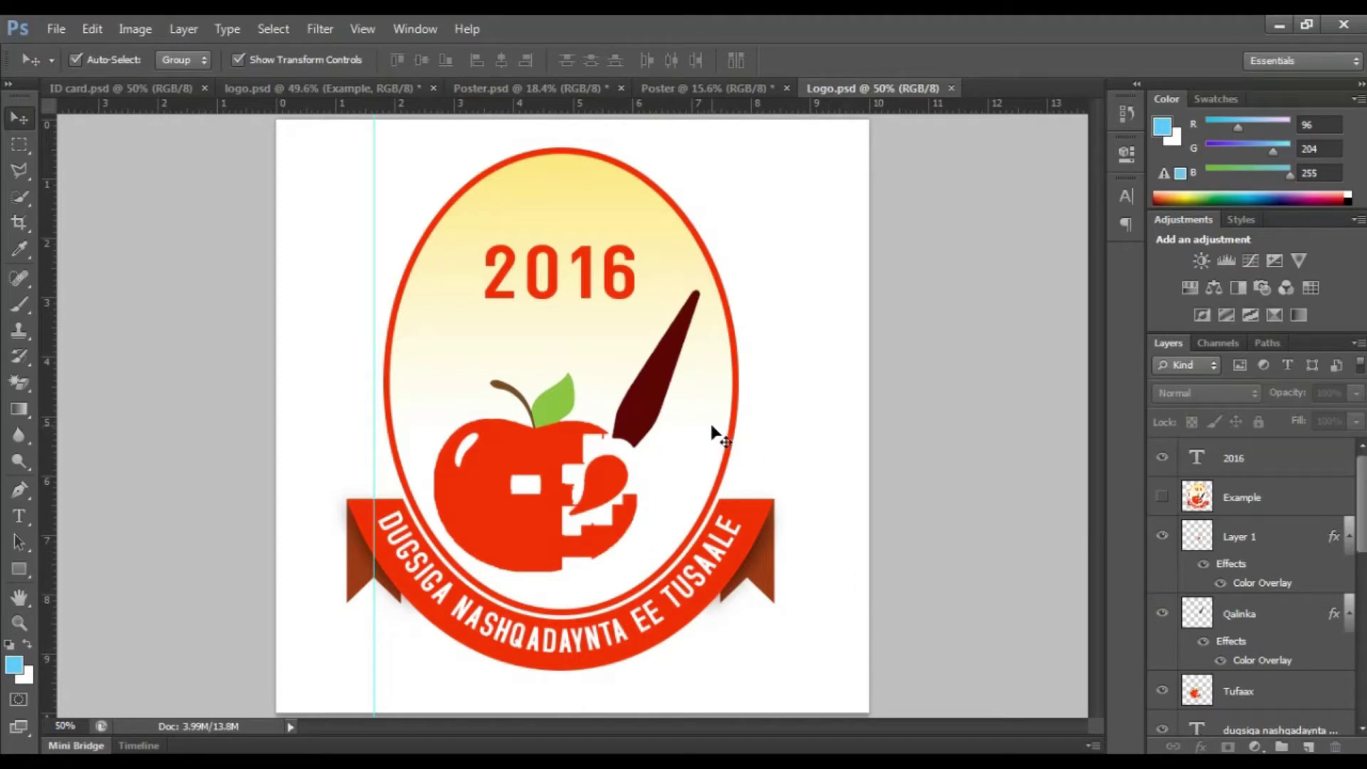
key("ctrl+minus")
left_click(338, 262)
left_click_drag(526, 457, 463, 385)
key("ctrl+z")
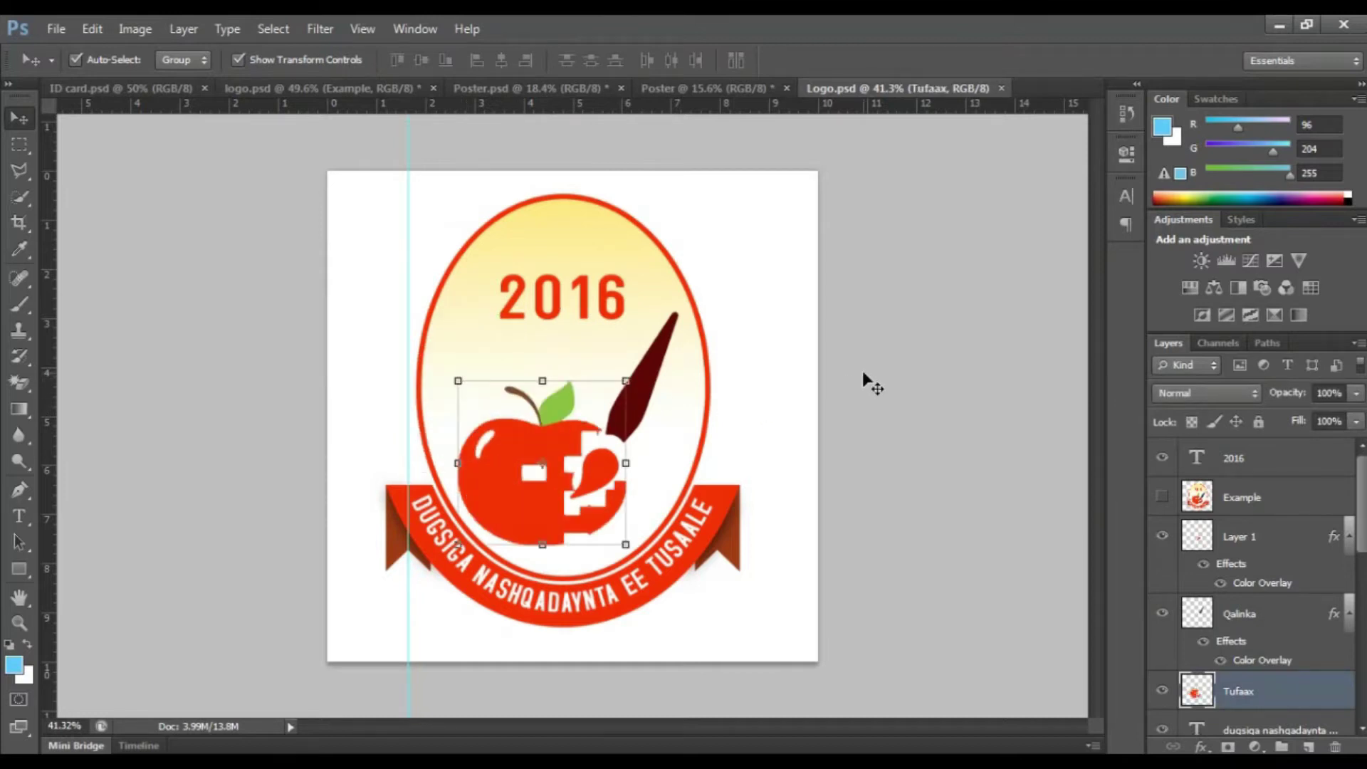
key("m")
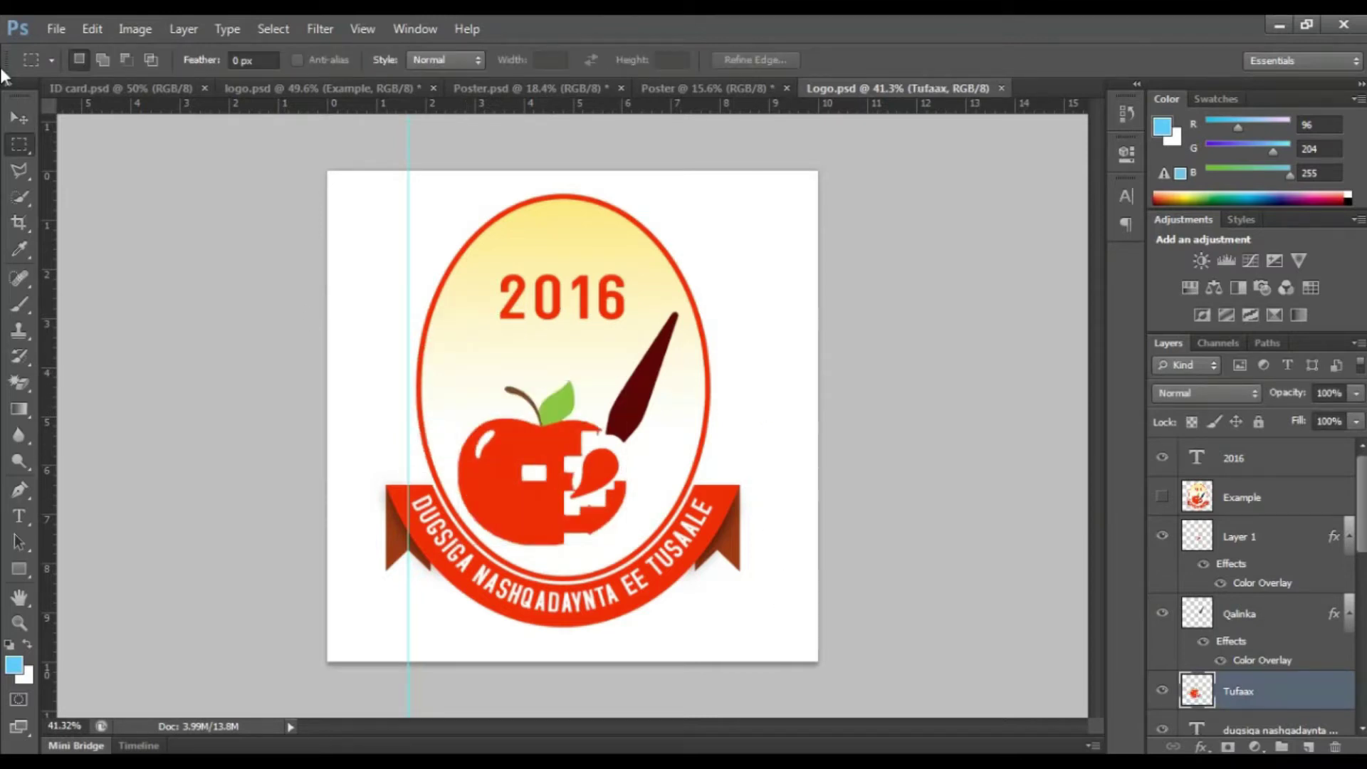
left_click(20, 117)
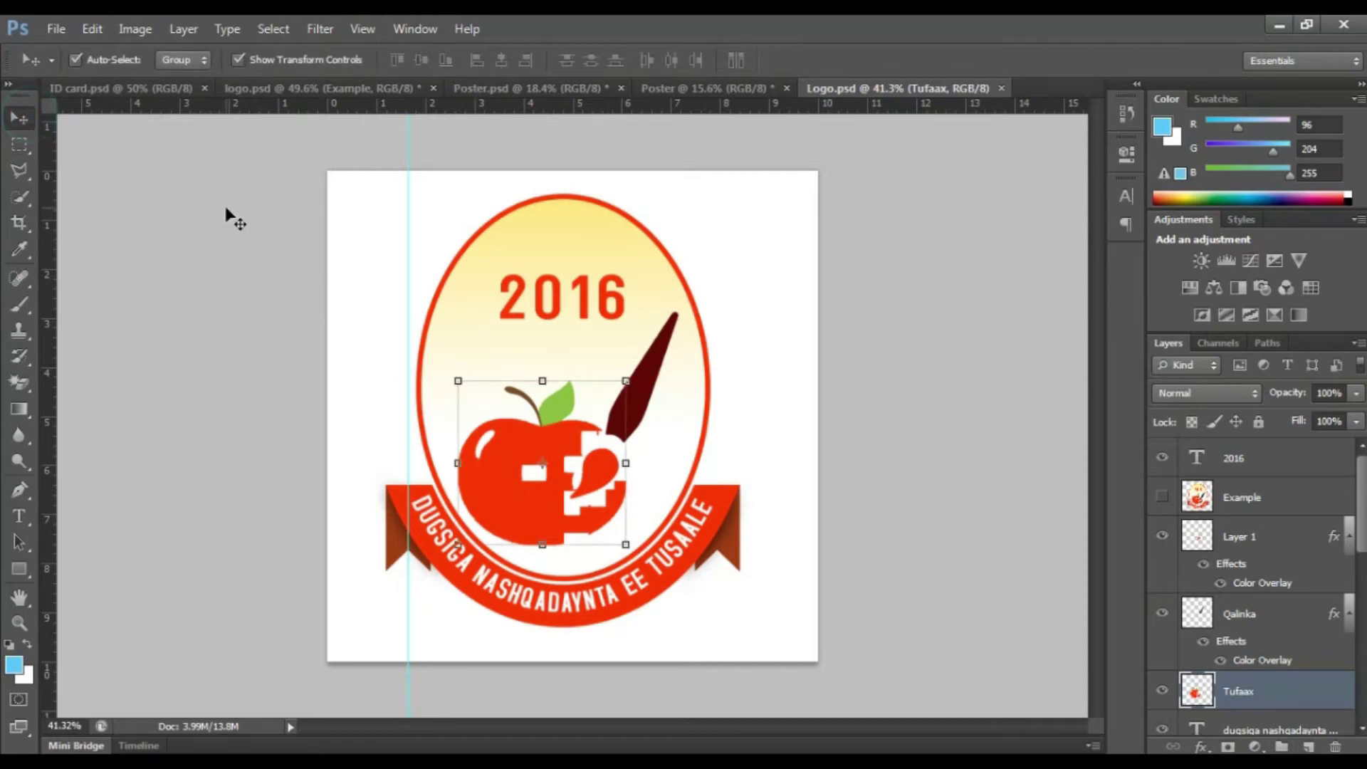
Select all visible parts of the logo artwork and merge them into a single layer.
left_click_drag(334, 185, 849, 684)
left_click_drag(641, 527, 666, 511)
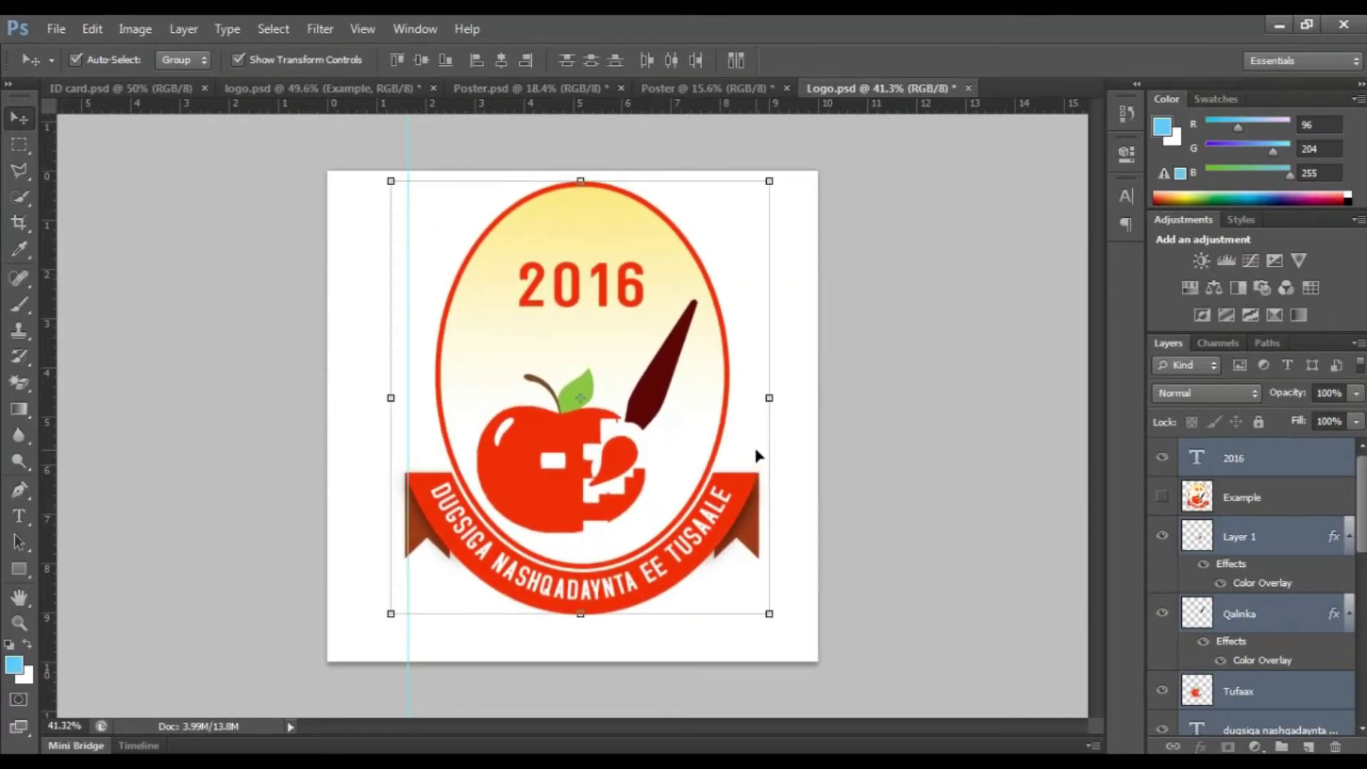
key("ctrl+z")
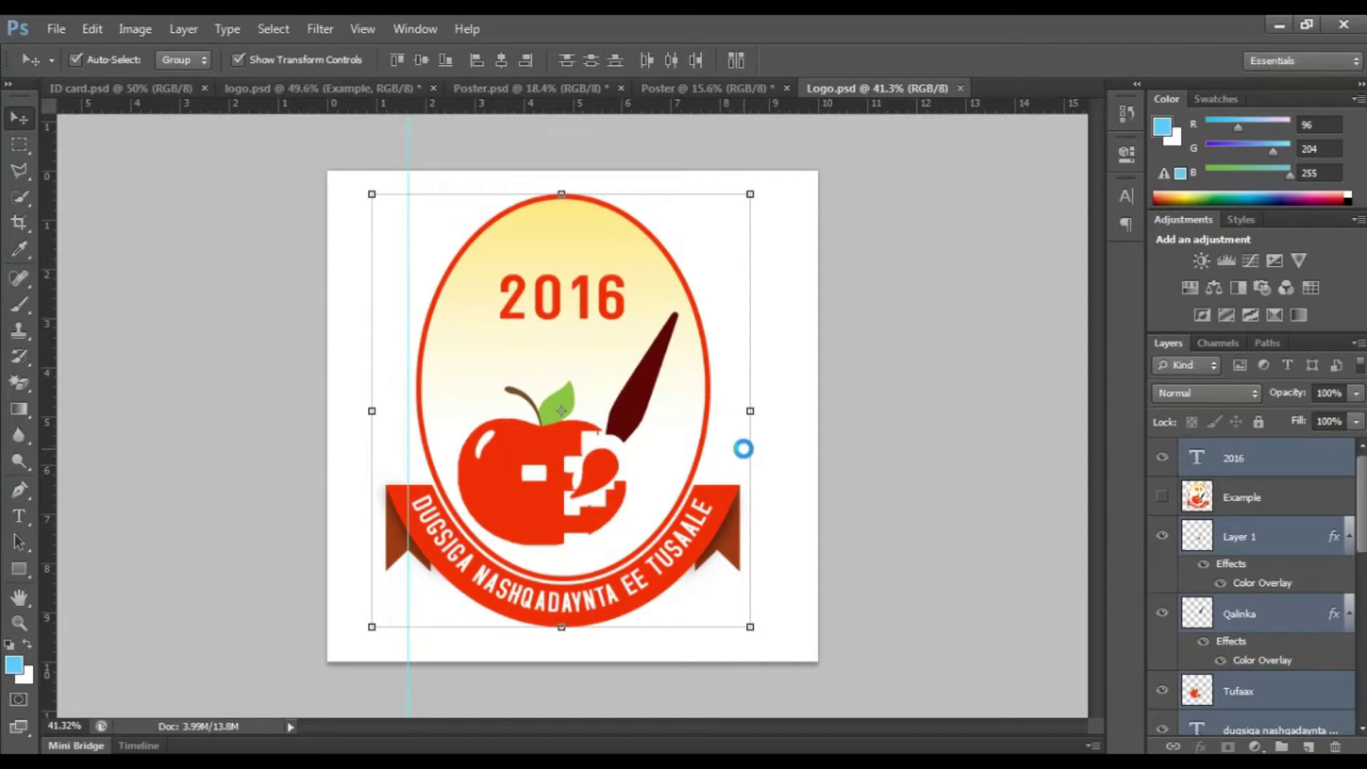
left_click_drag(641, 456, 621, 490)
Copy the merged logo into the Poster document and place it centred in the upper sky area.
left_click_drag(579, 537, 647, 147)
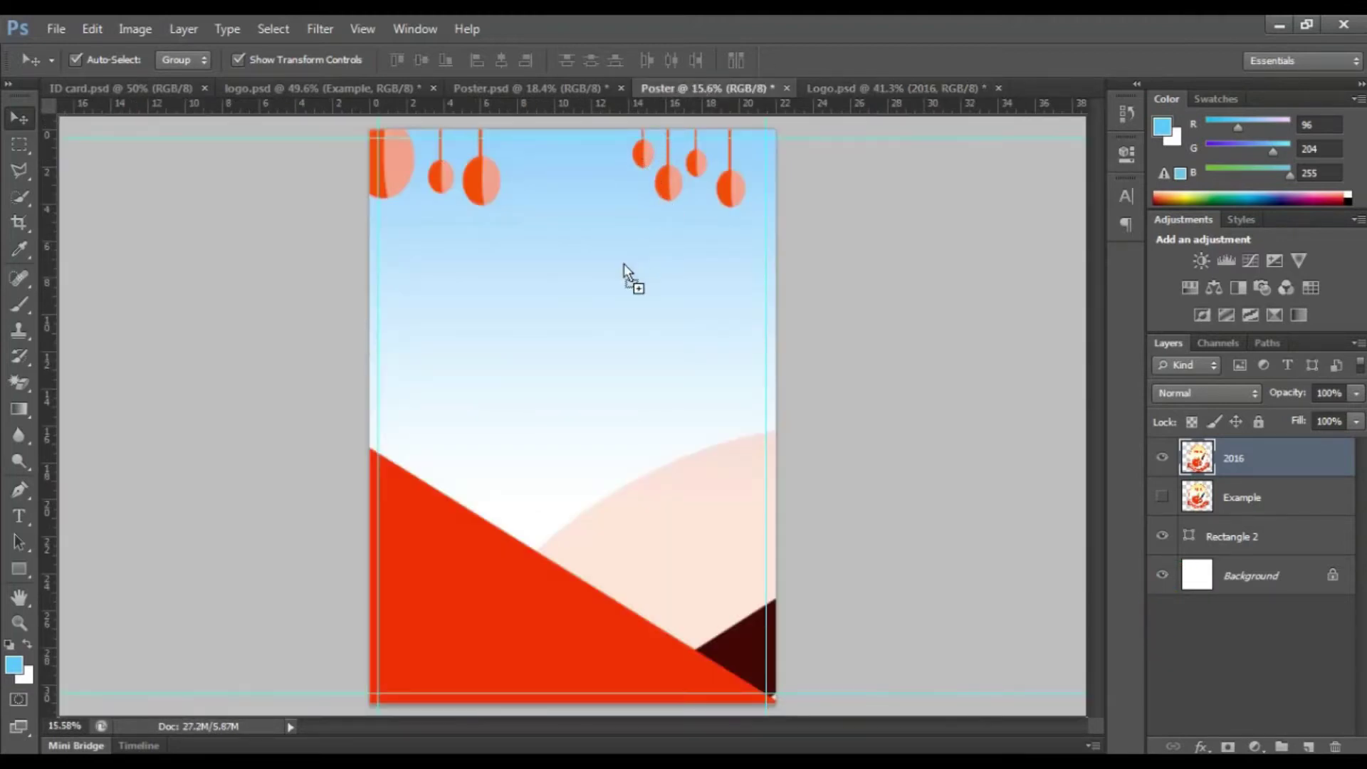
left_click_drag(579, 316, 572, 353)
mouse_move(563, 331)
left_mouse_down()
mouse_move(565, 301)
mouse_move(566, 333)
left_mouse_up()
left_click_drag(567, 333, 568, 336)
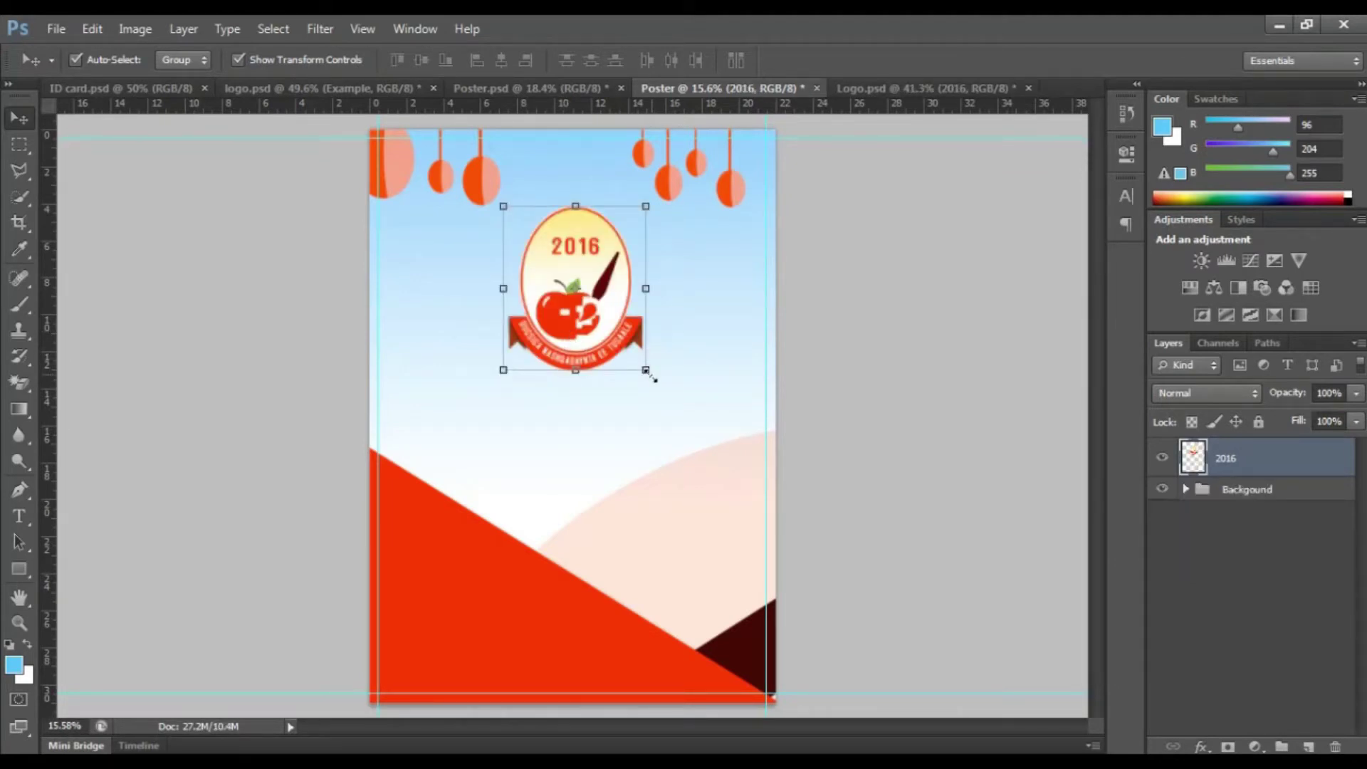
Scale the logo to about 76% and move it between the hanging ornaments near the poster's top edge.
left_click_drag(645, 370, 596, 265)
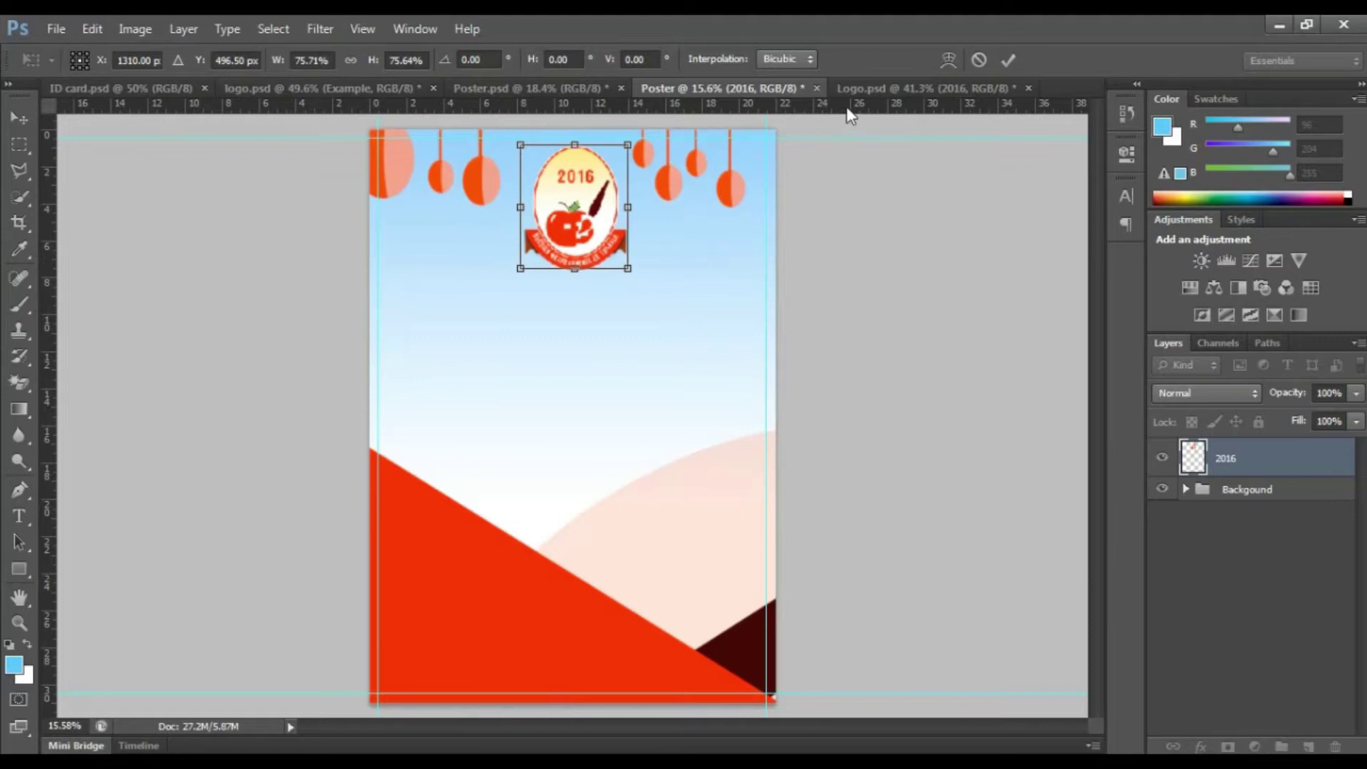
left_click_drag(575, 145, 575, 150)
mouse_move(579, 206)
left_mouse_down()
mouse_move(579, 194)
mouse_move(587, 220)
mouse_move(564, 227)
left_mouse_up()
left_click(1008, 60)
Fine-tune the logo's position against the top margin guide and deselect it.
scroll(574, 220, "up", 4)
scroll(564, 226, "down", 4)
left_click(904, 270)
scroll(620, 329, "up", 3)
left_click_drag(590, 328, 591, 315)
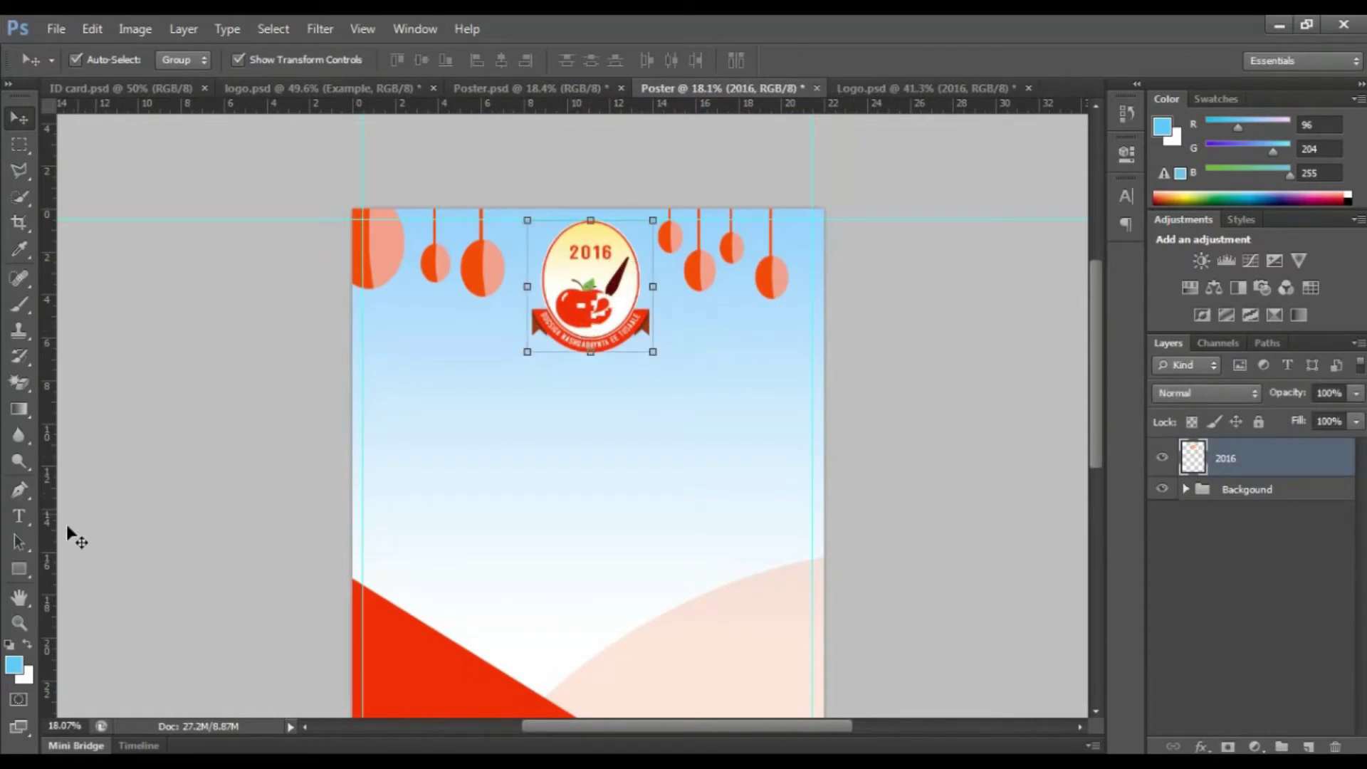
left_click(166, 456)
scroll(454, 462, "down", 2)
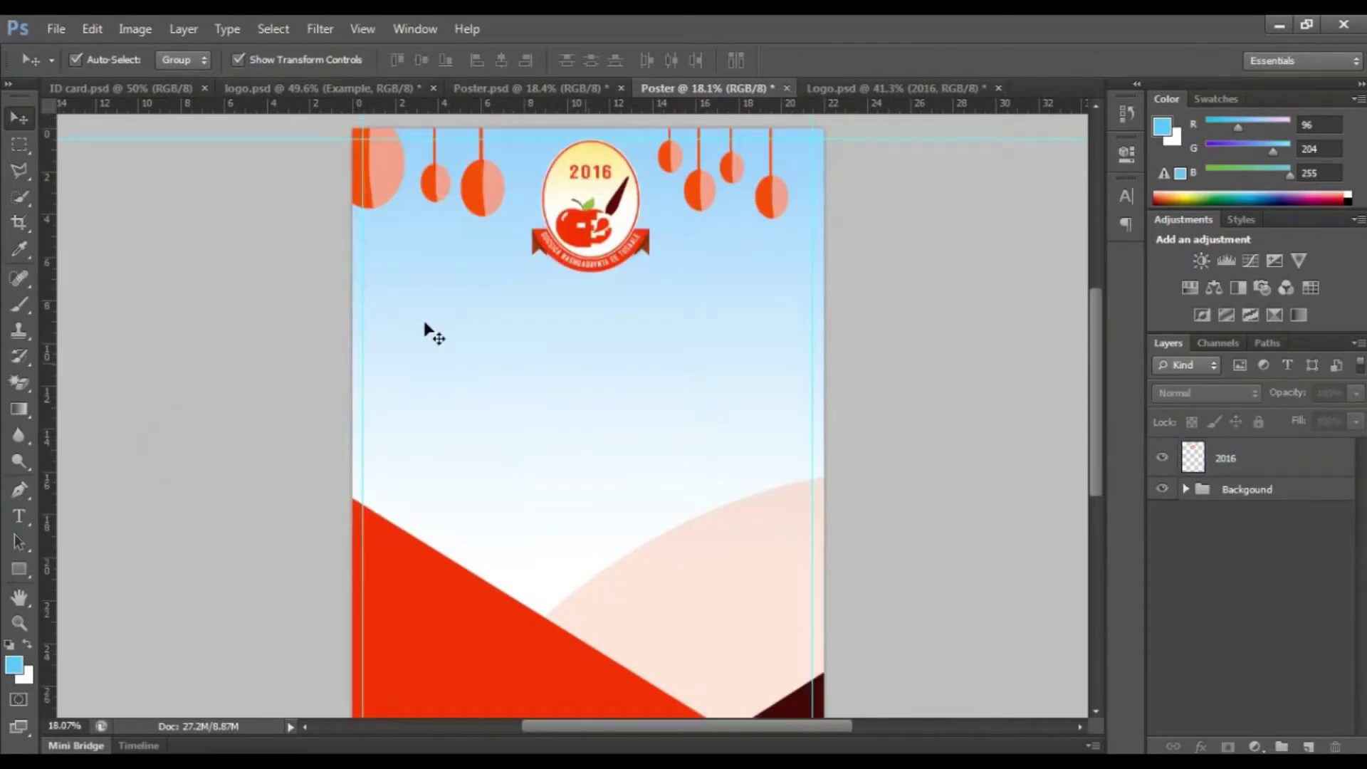
left_click(20, 515)
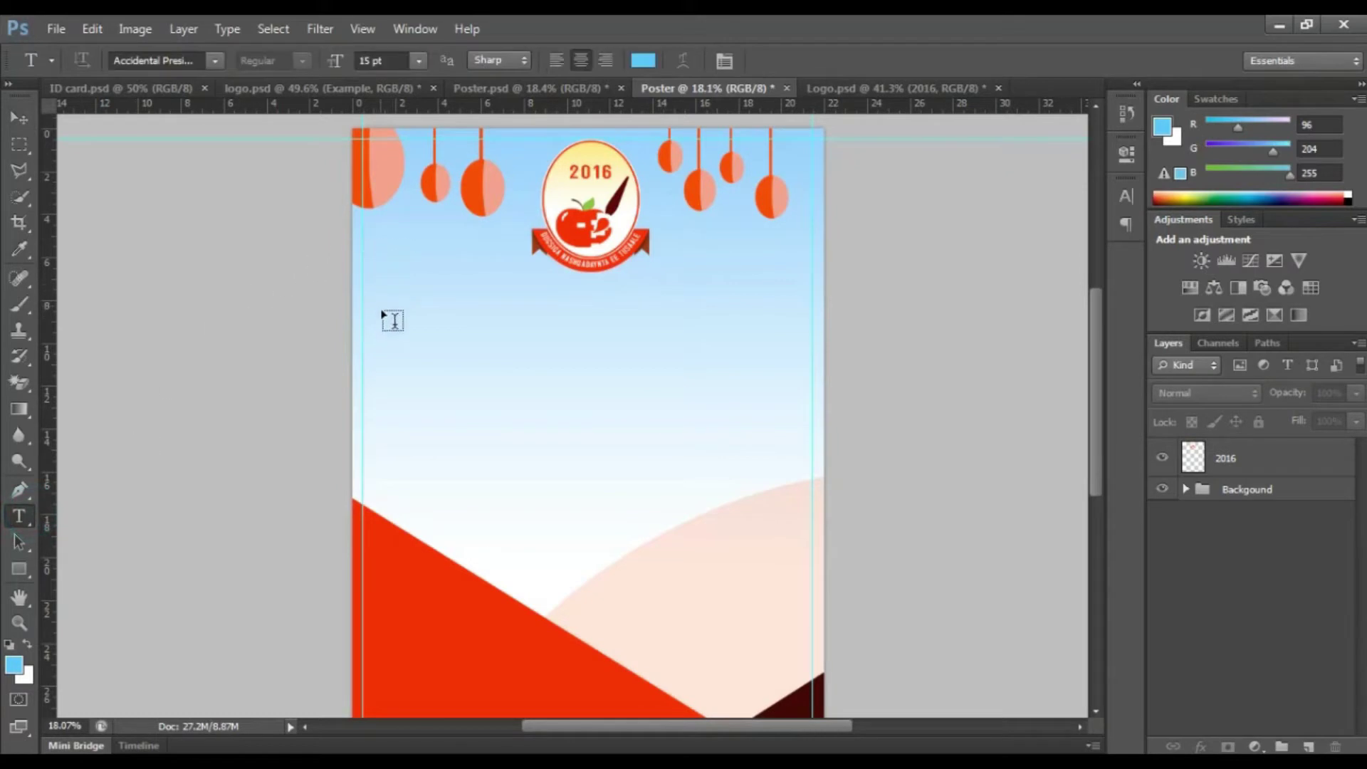
left_click(395, 318)
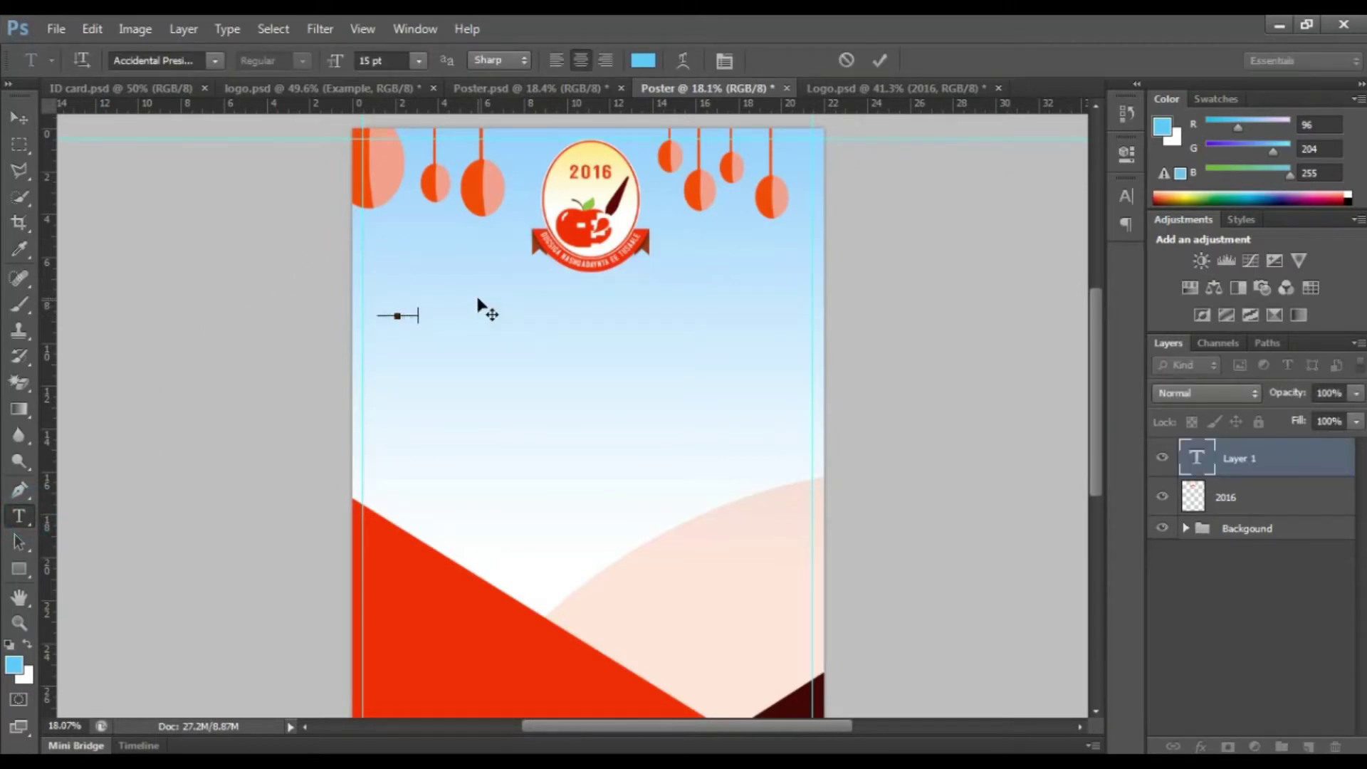
key("ctrl+a")
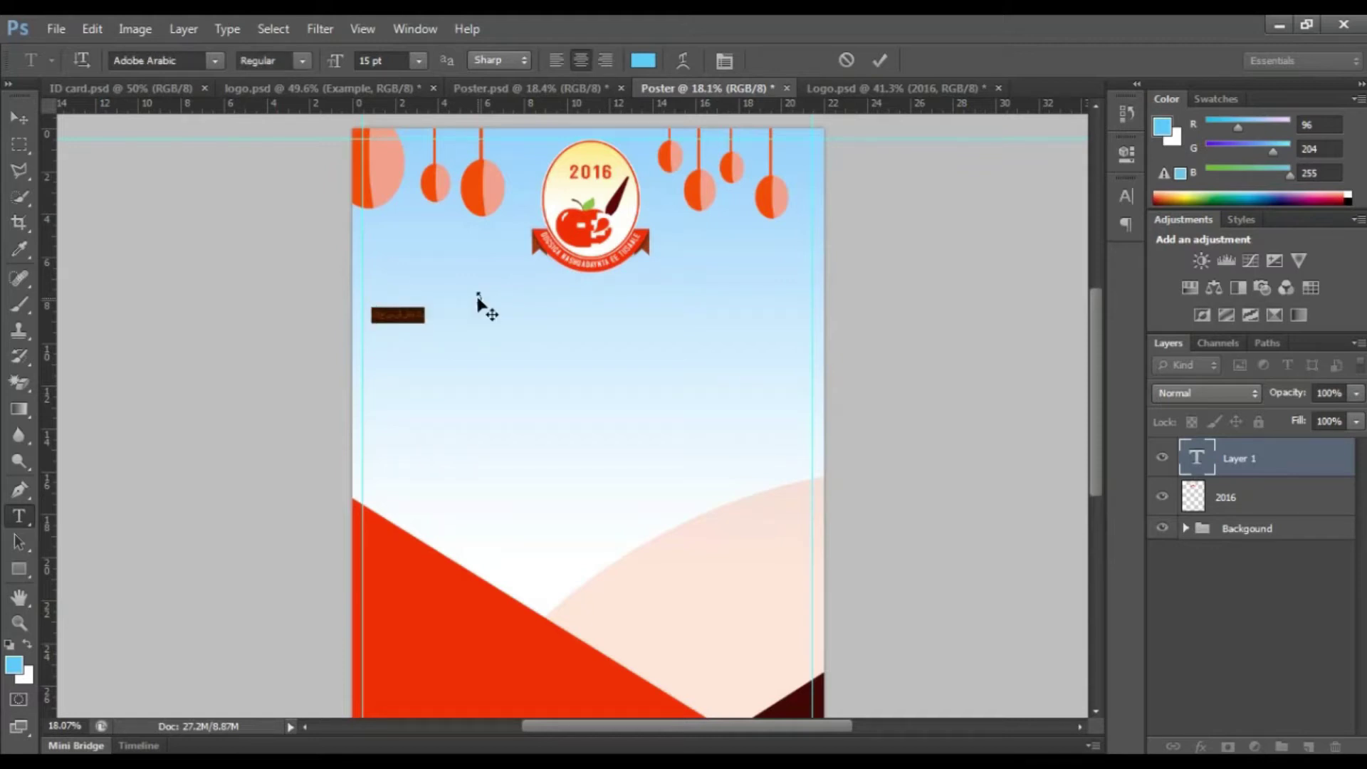
key("Escape")
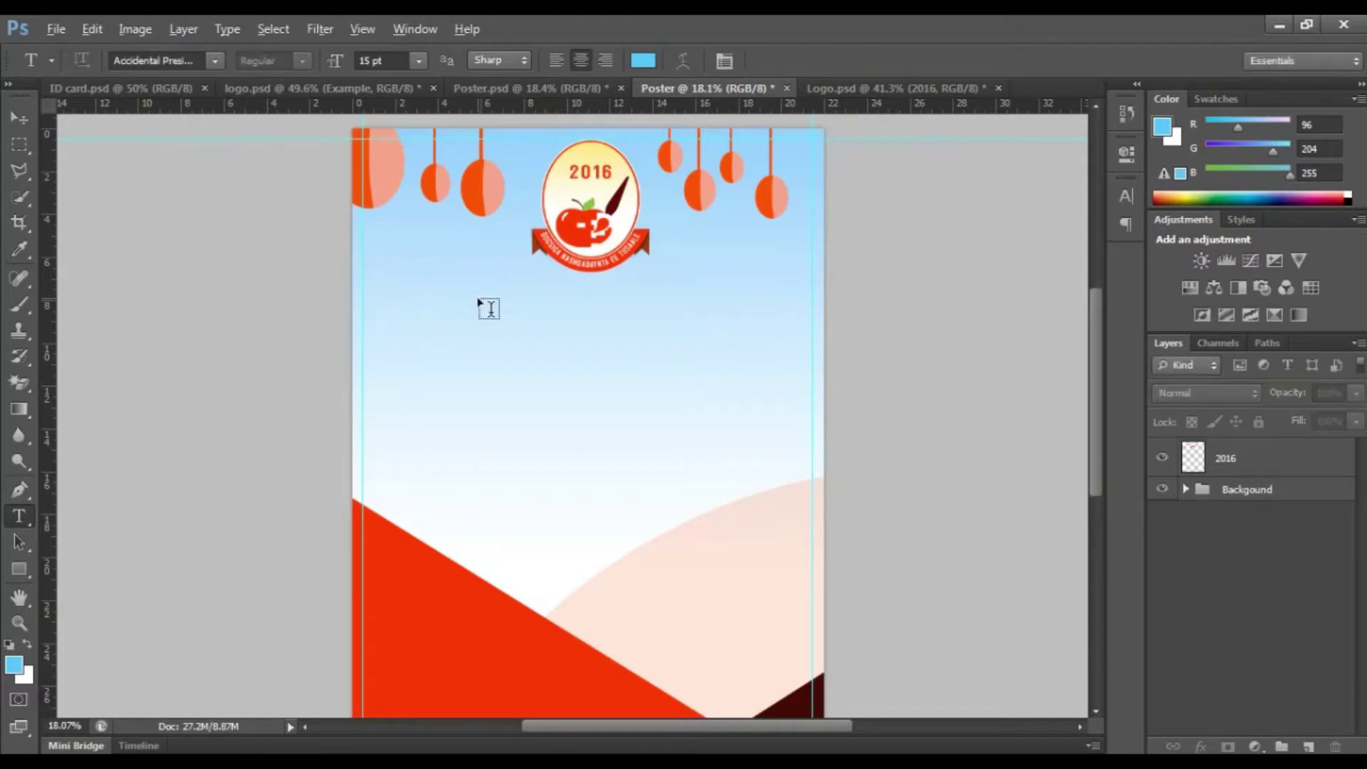
Add the title text "TUSAALE" at 80 pt and move it below the logo.
left_click(423, 314)
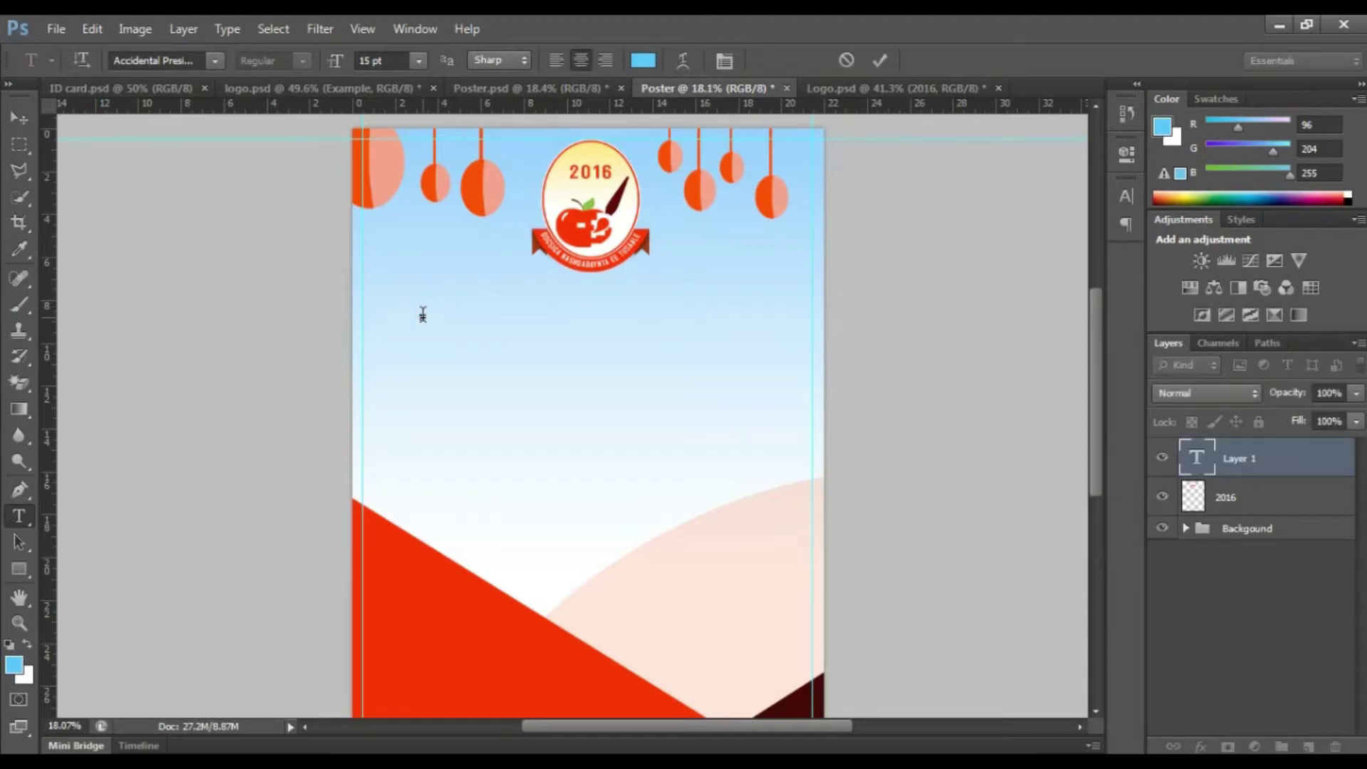
key("ctrl")
key("ctrl+a")
left_click_drag(332, 61, 396, 71)
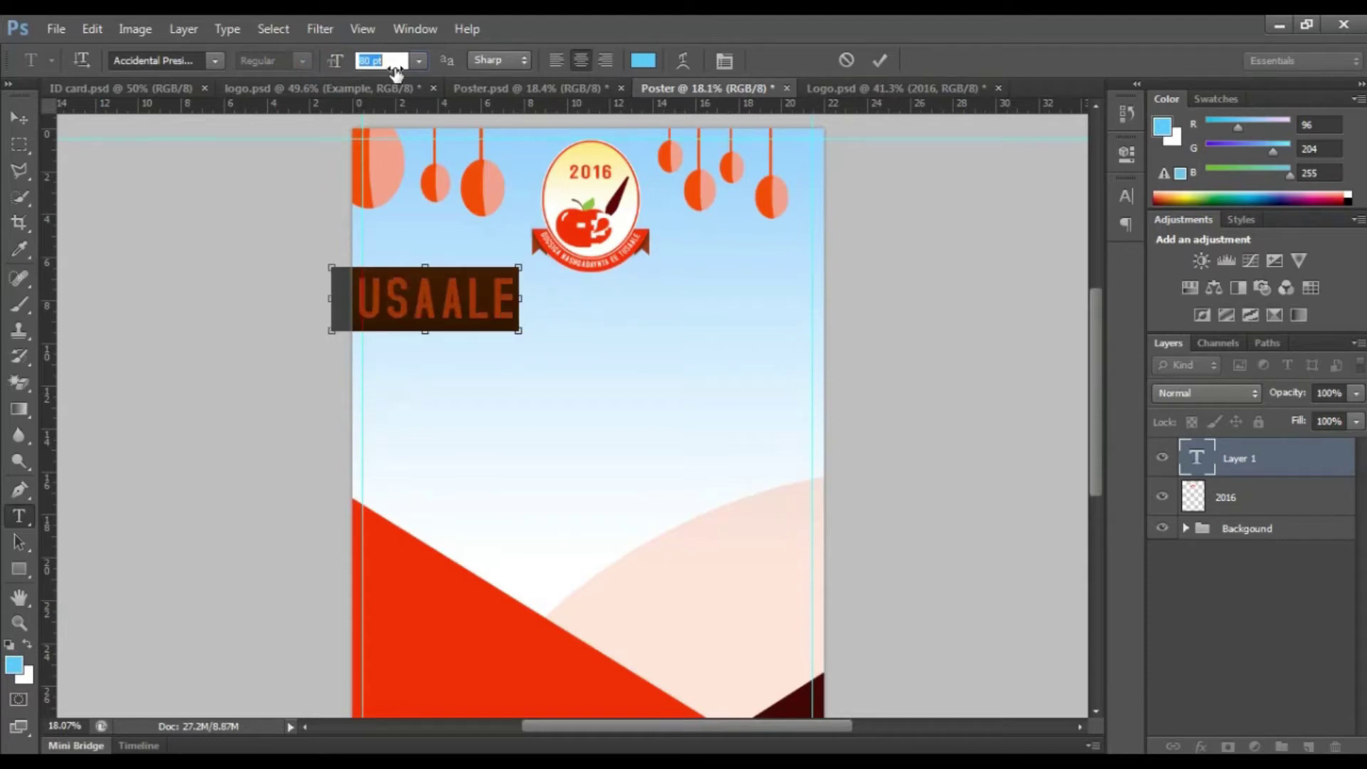
left_click_drag(430, 308, 542, 321)
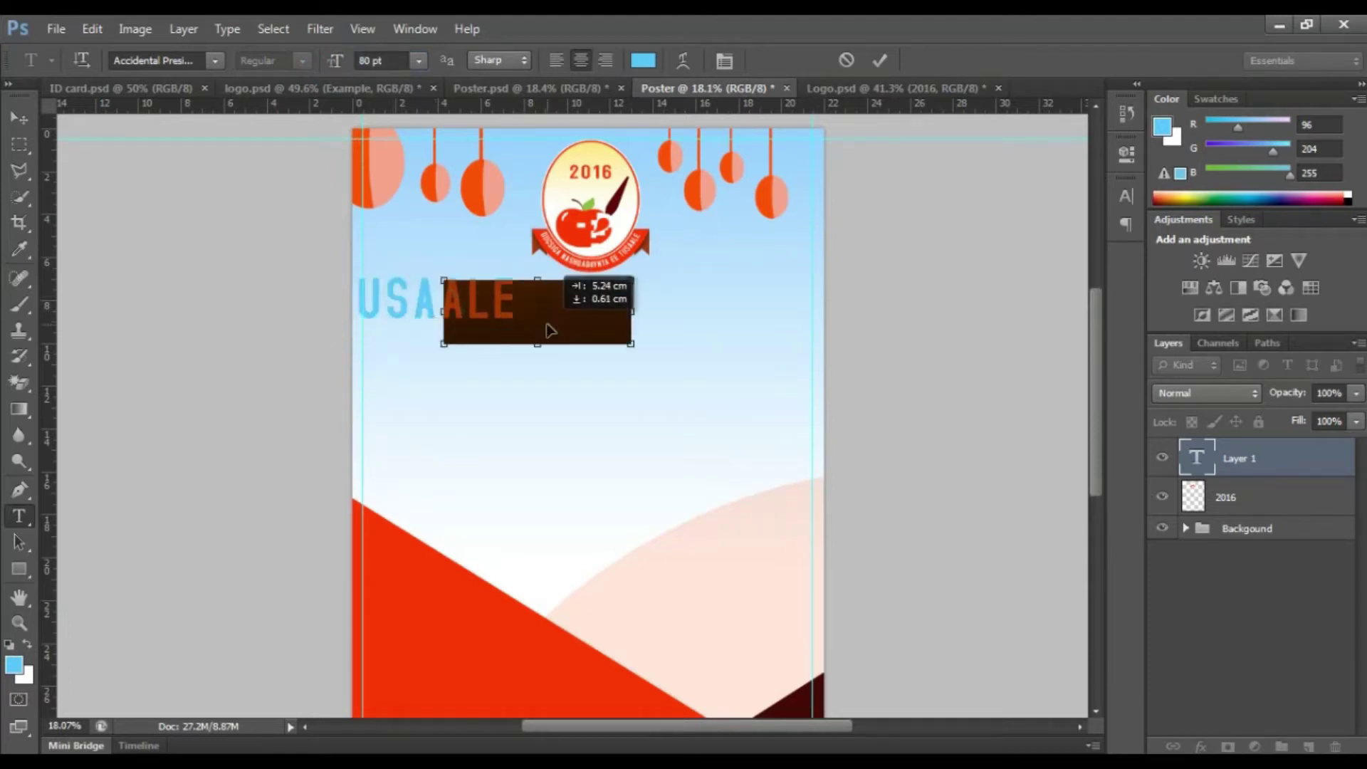
Enlarge the TUSAALE title to about 131 pt without faux bold, centre it below the logo and commit the text.
left_click(719, 60)
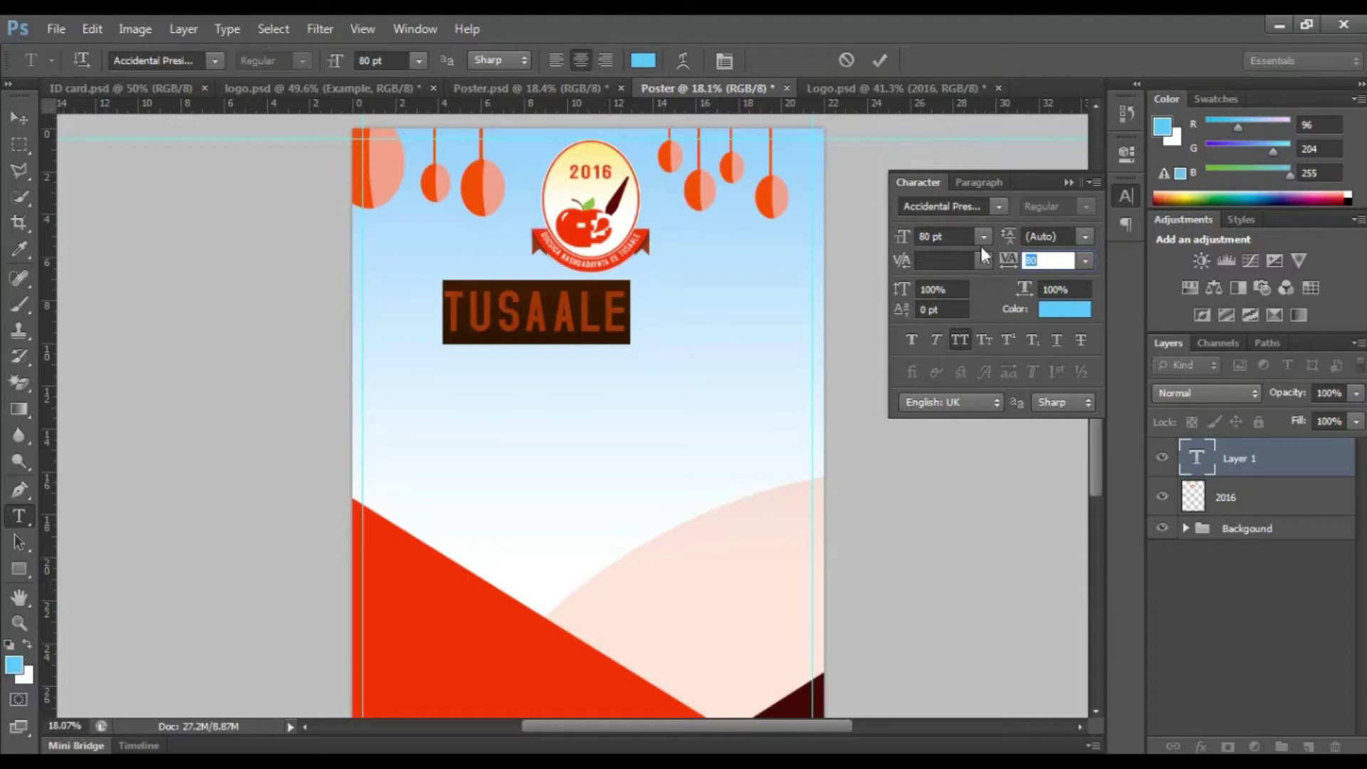
left_click_drag(900, 245, 926, 244)
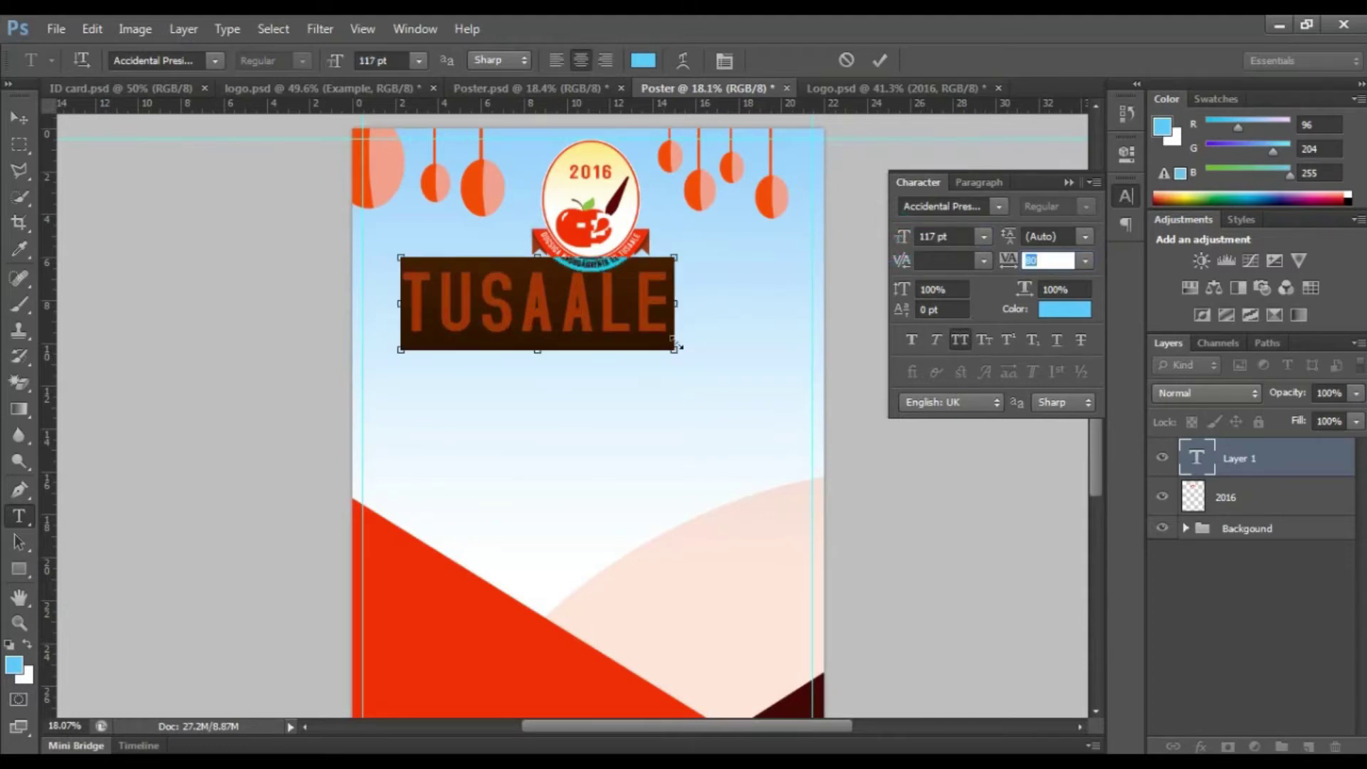
left_click_drag(675, 346, 701, 356)
left_click(911, 339)
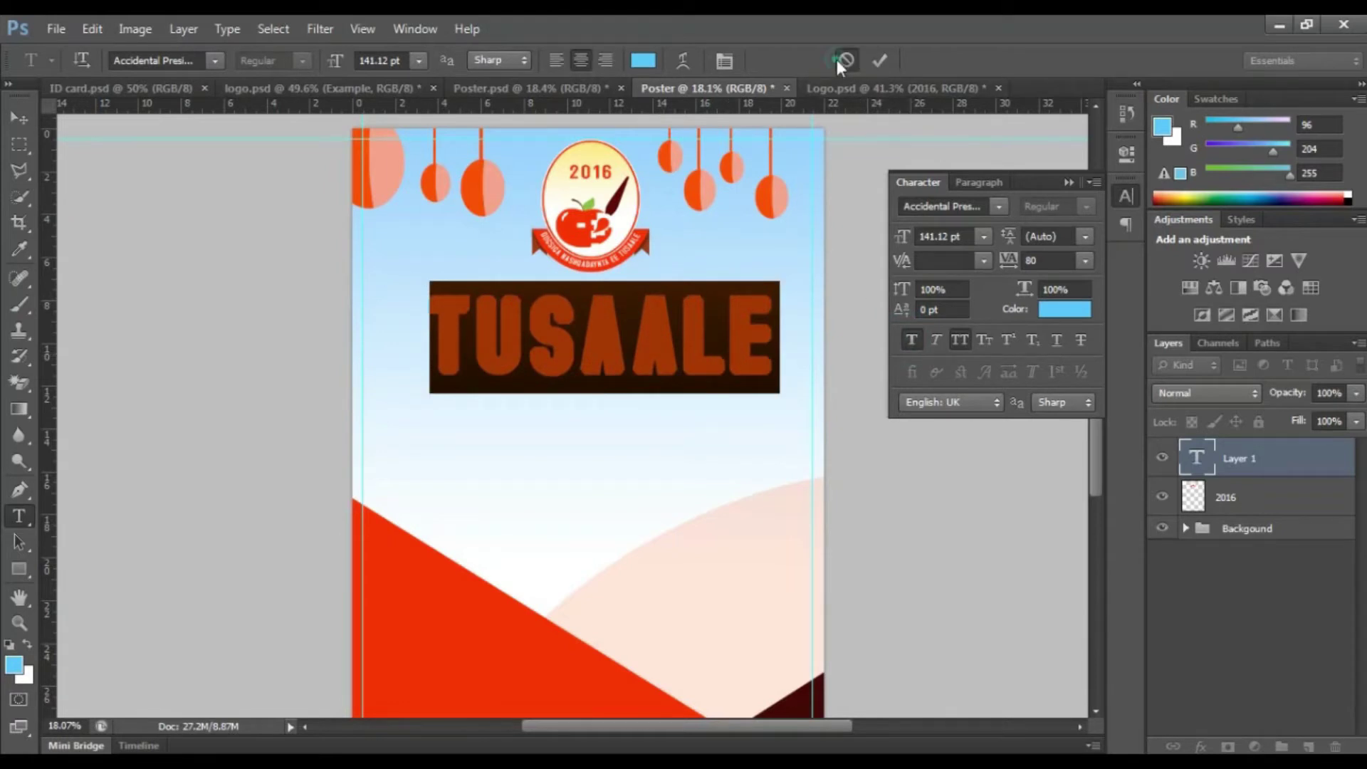
left_click(910, 342)
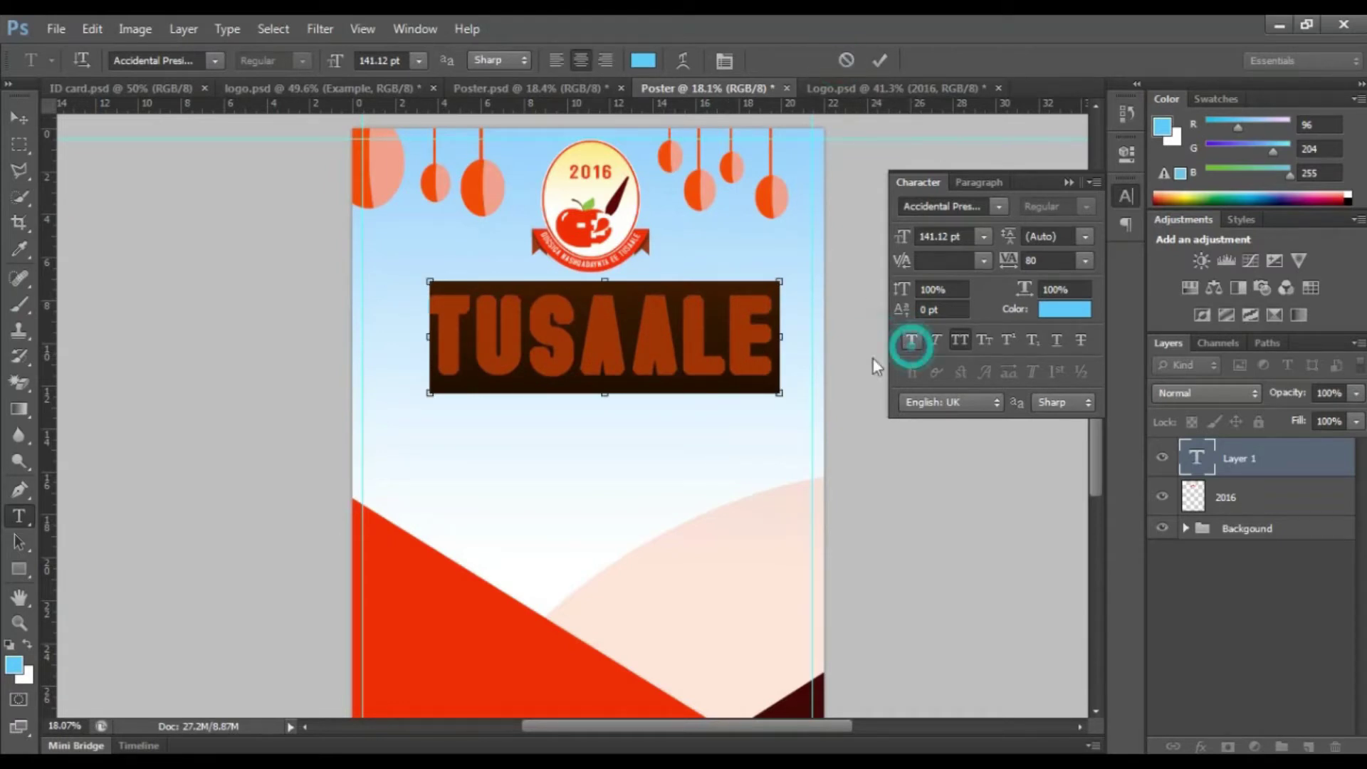
mouse_move(772, 397)
left_mouse_down()
mouse_move(799, 385)
mouse_move(759, 392)
mouse_move(763, 381)
left_mouse_up()
left_click(877, 62)
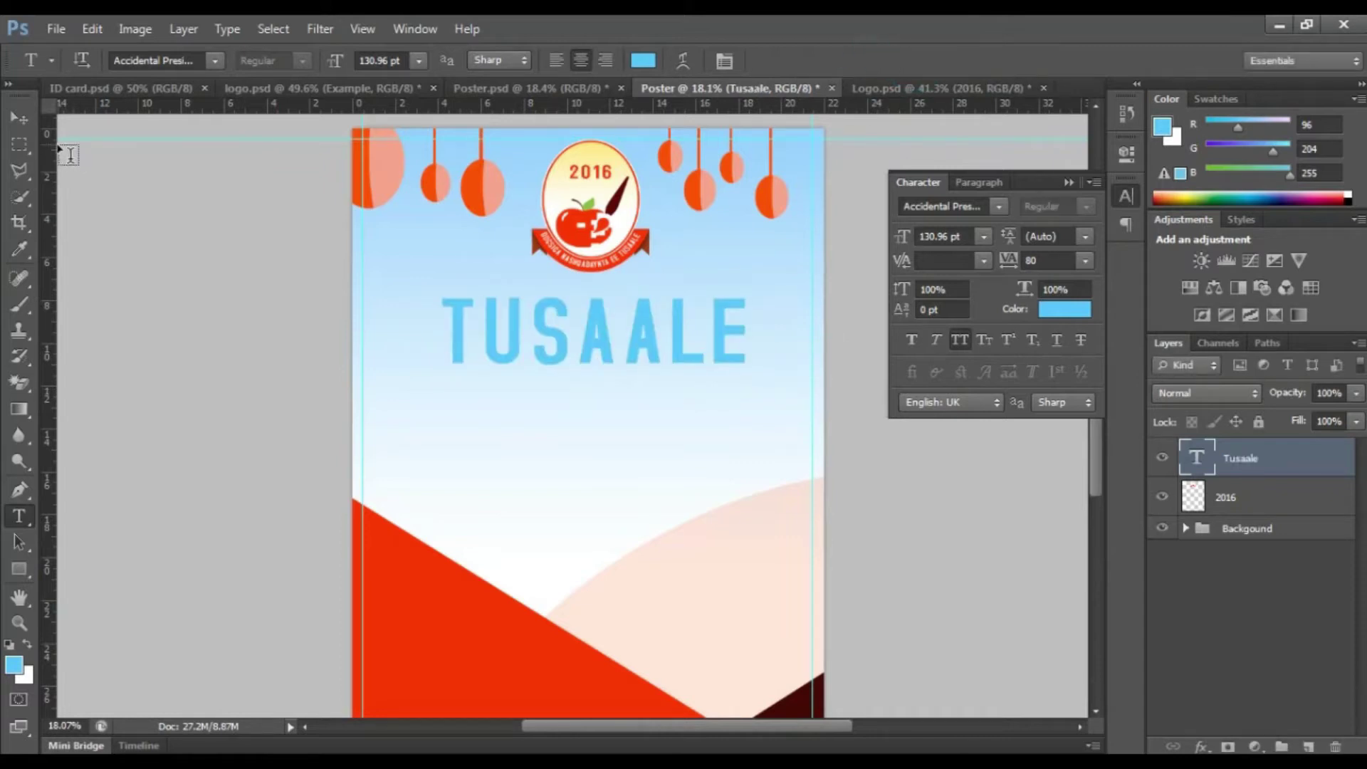
Set the TUSAALE title's colour to dark maroon 420606, sampled from the dark triangle in the poster's lower corner.
left_click(641, 61)
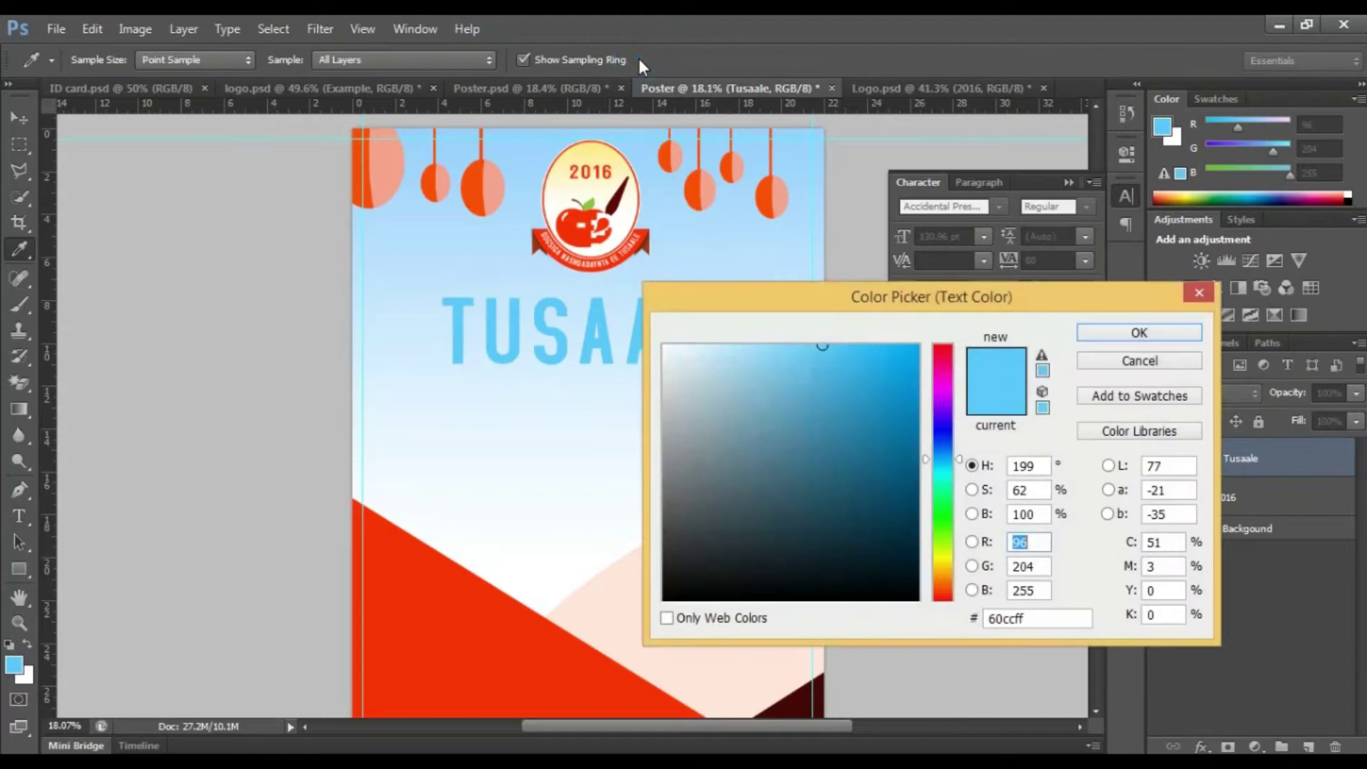
left_click(814, 687)
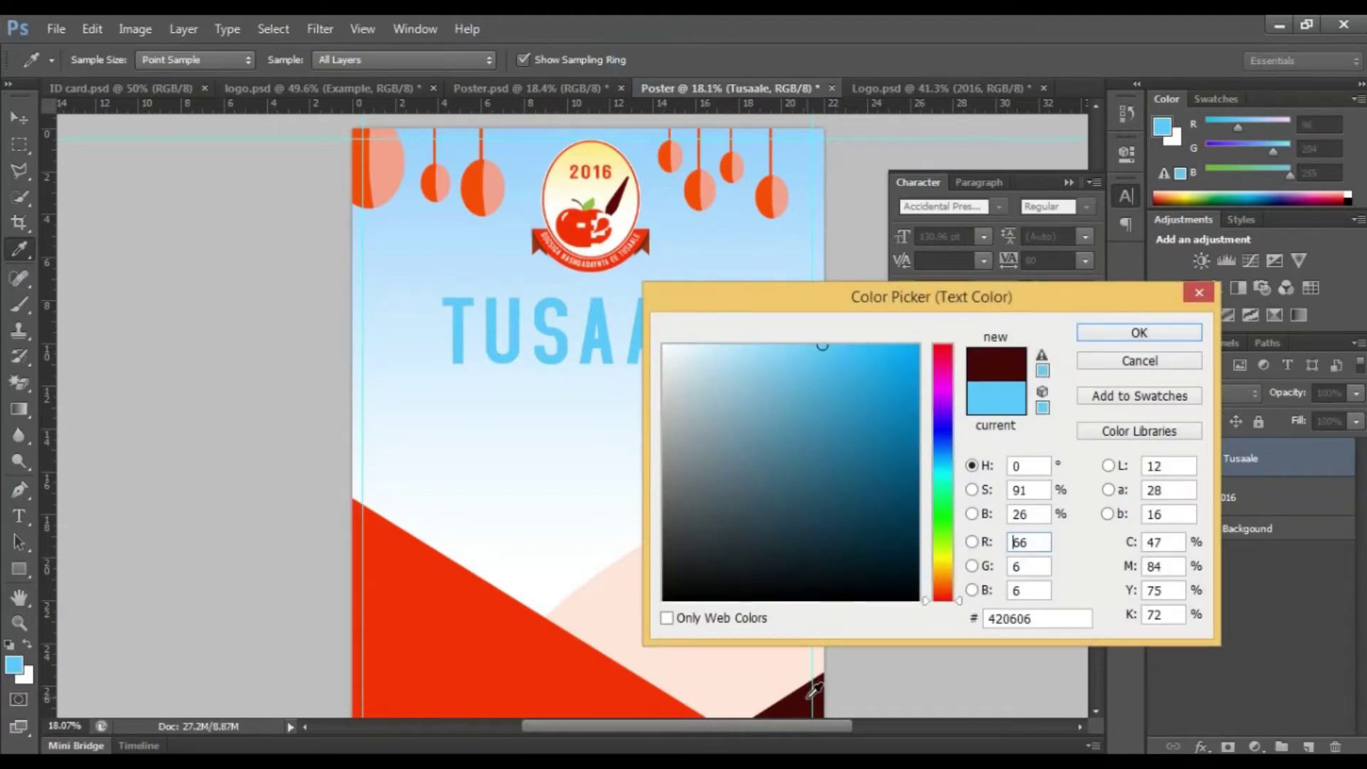
left_click(1084, 329)
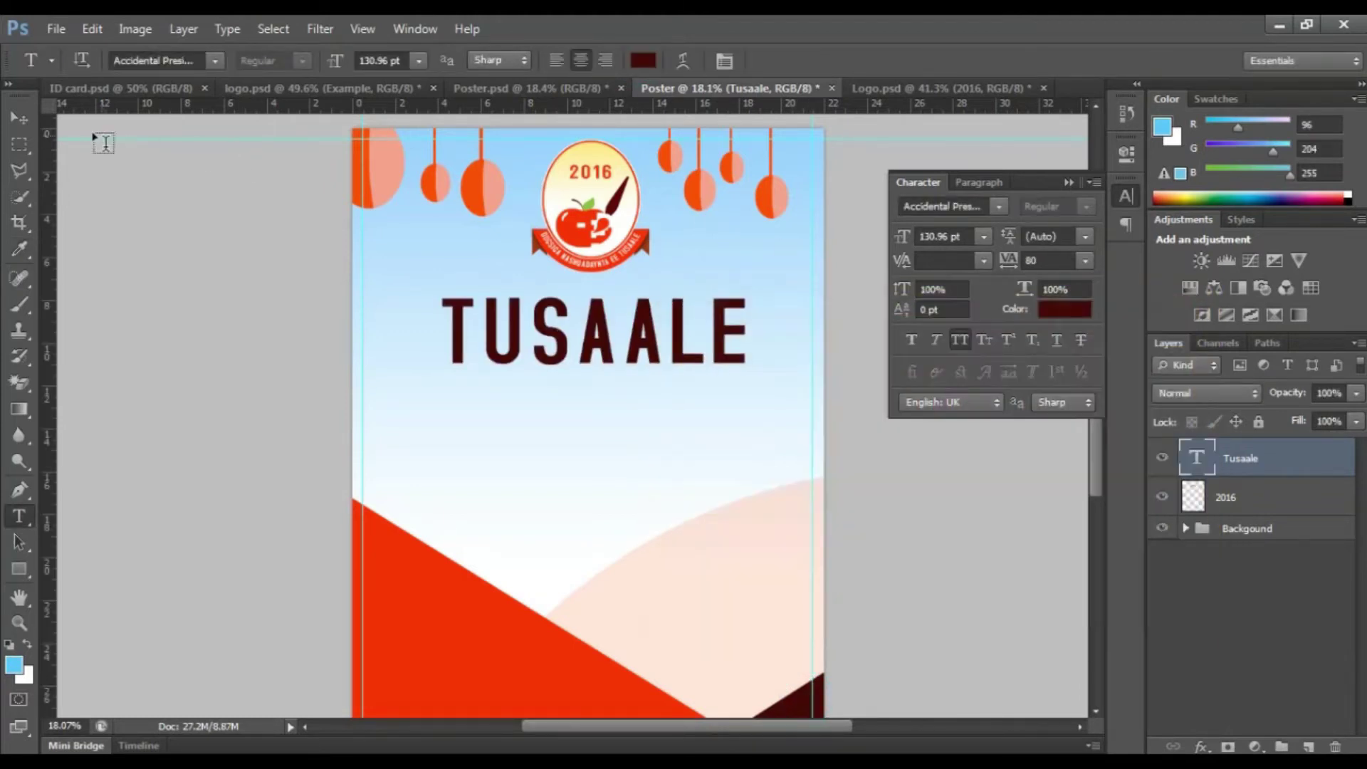
Scale the TUSAALE title up to about 171 pt, keep it centred below the logo, commit the transform and deselect it.
left_click(18, 110)
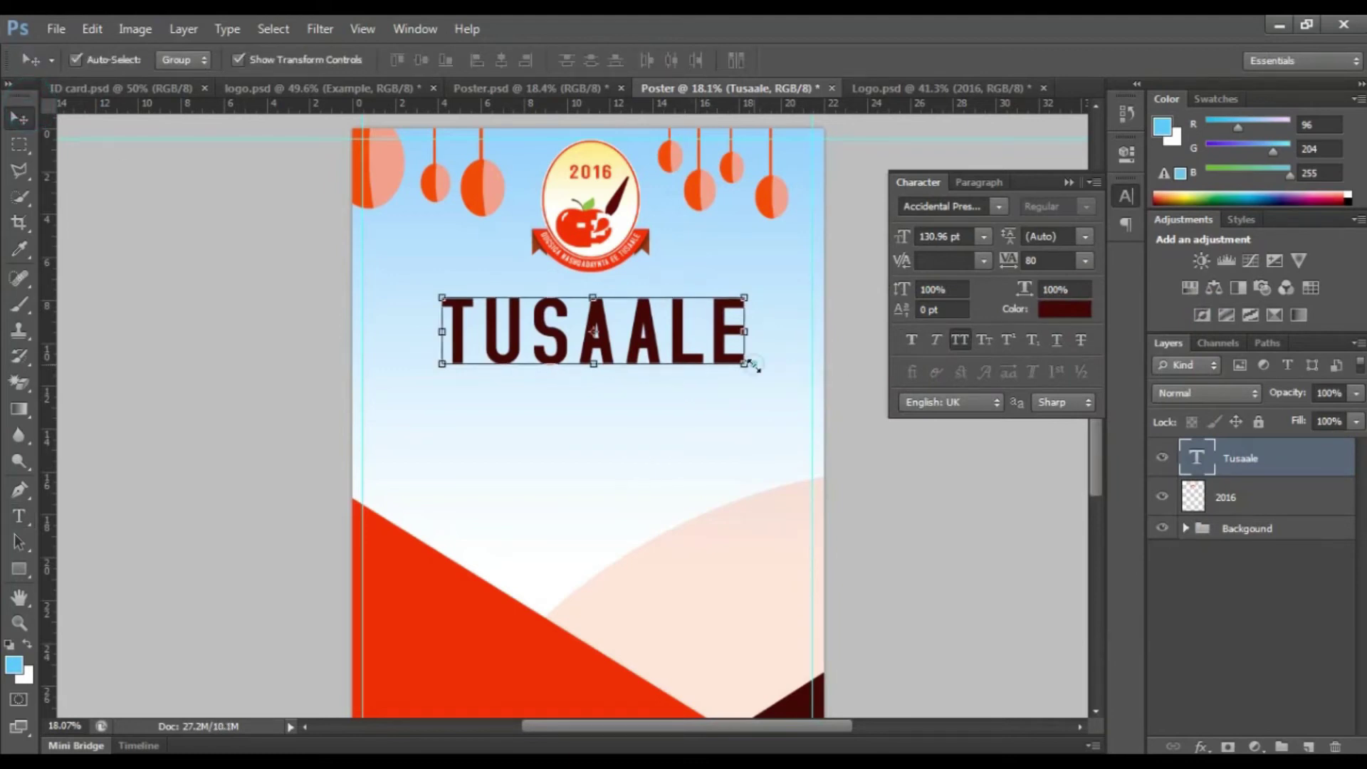
key("ctrl+t")
mouse_move(754, 384)
left_mouse_down()
mouse_move(802, 400)
mouse_move(757, 369)
left_mouse_up()
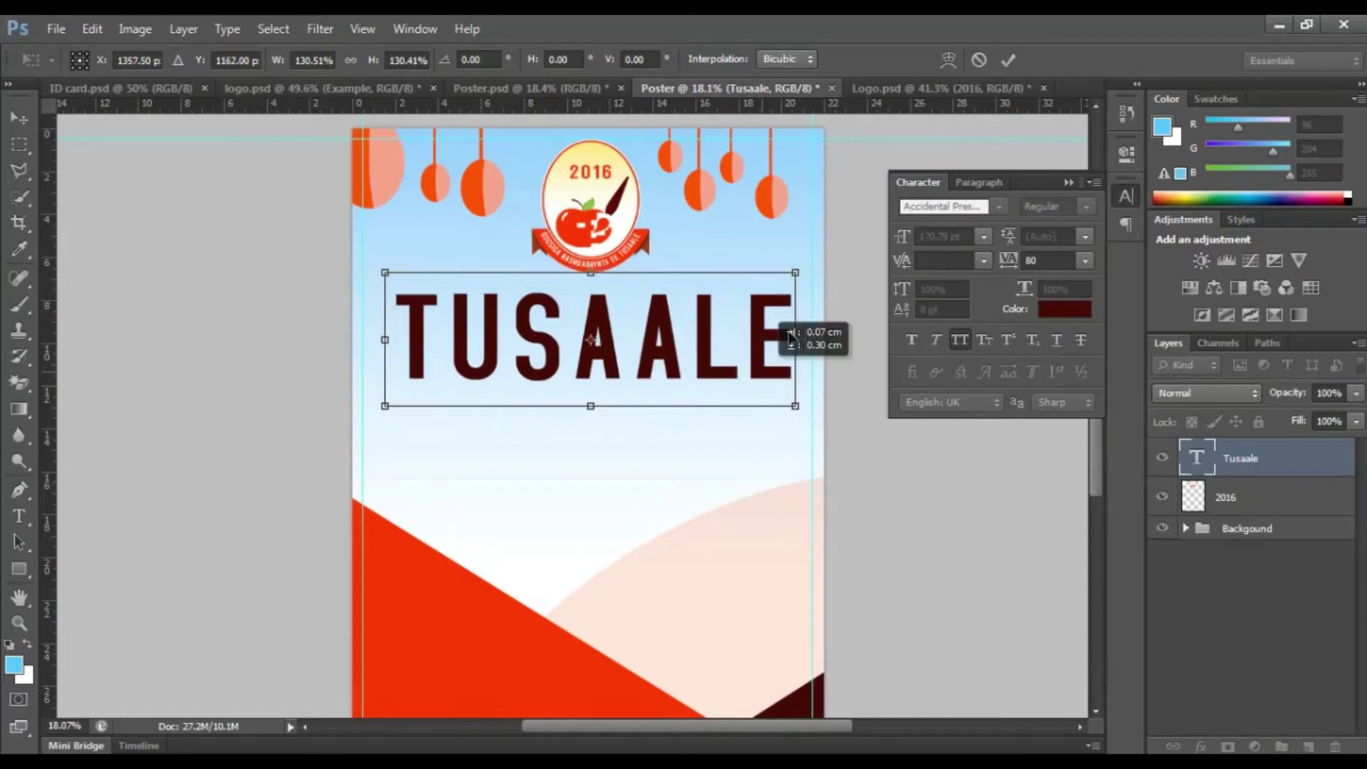
left_click(1008, 60)
left_click(864, 143)
scroll(583, 285, "down", 2)
scroll(583, 285, "down", 1)
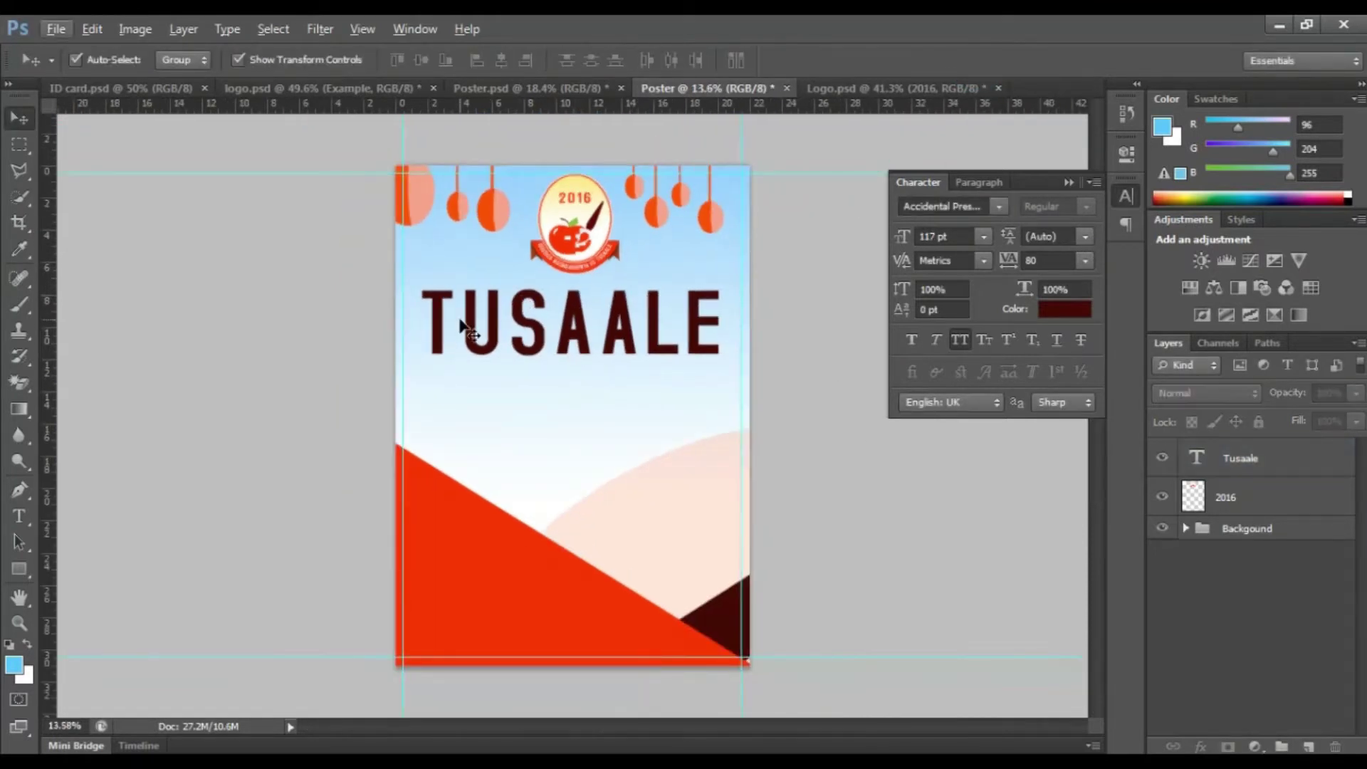
left_click(470, 329)
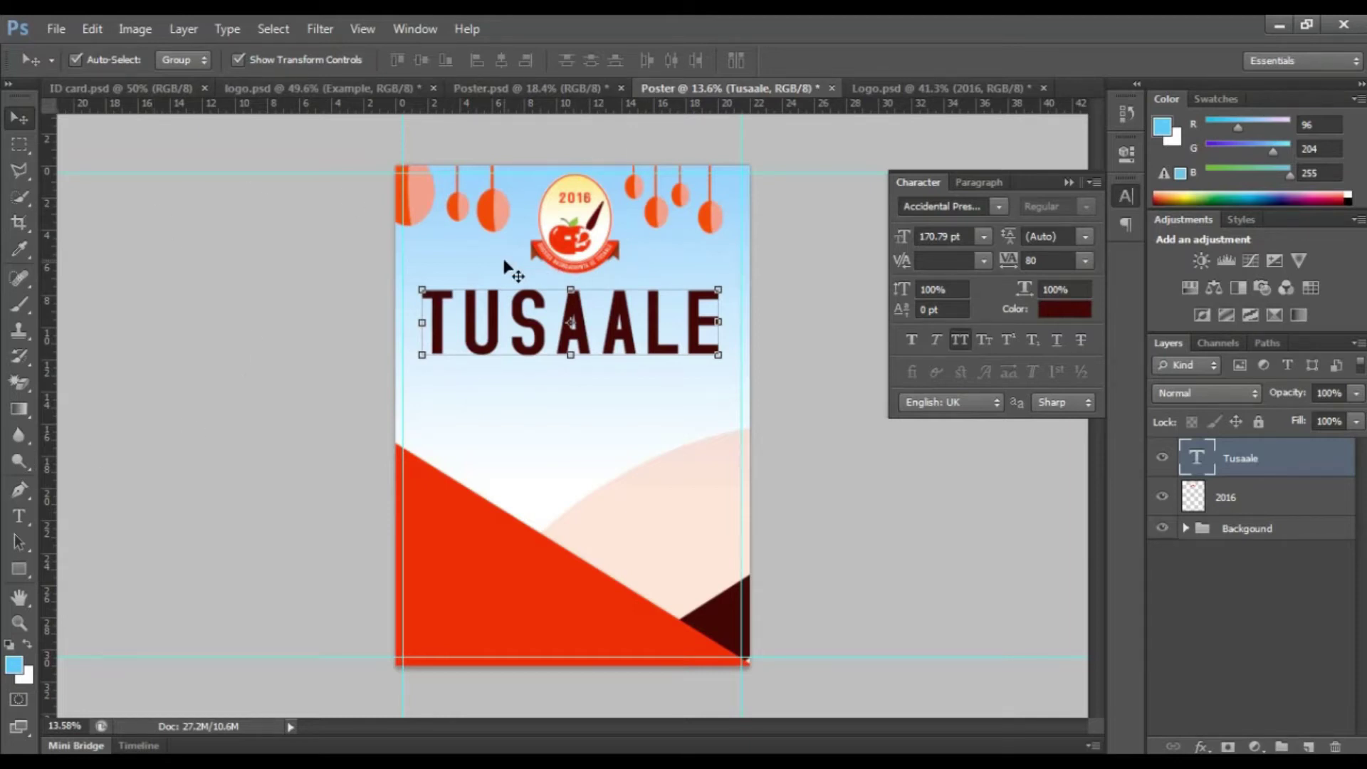
left_click(817, 323)
left_click(650, 341)
left_click(760, 315)
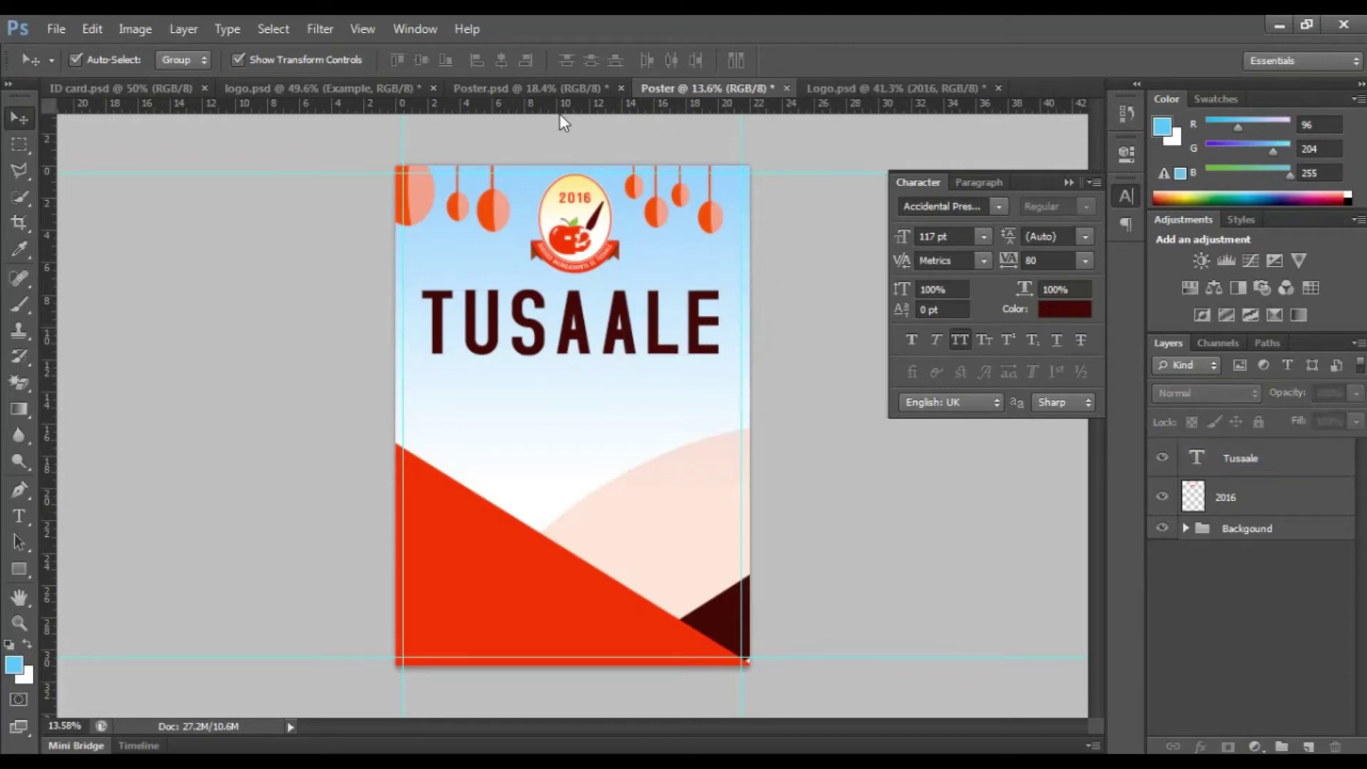
Apply faux bold to the TUSAALE title, using the heavier title in the finished Poster.psd as reference.
left_click(582, 89)
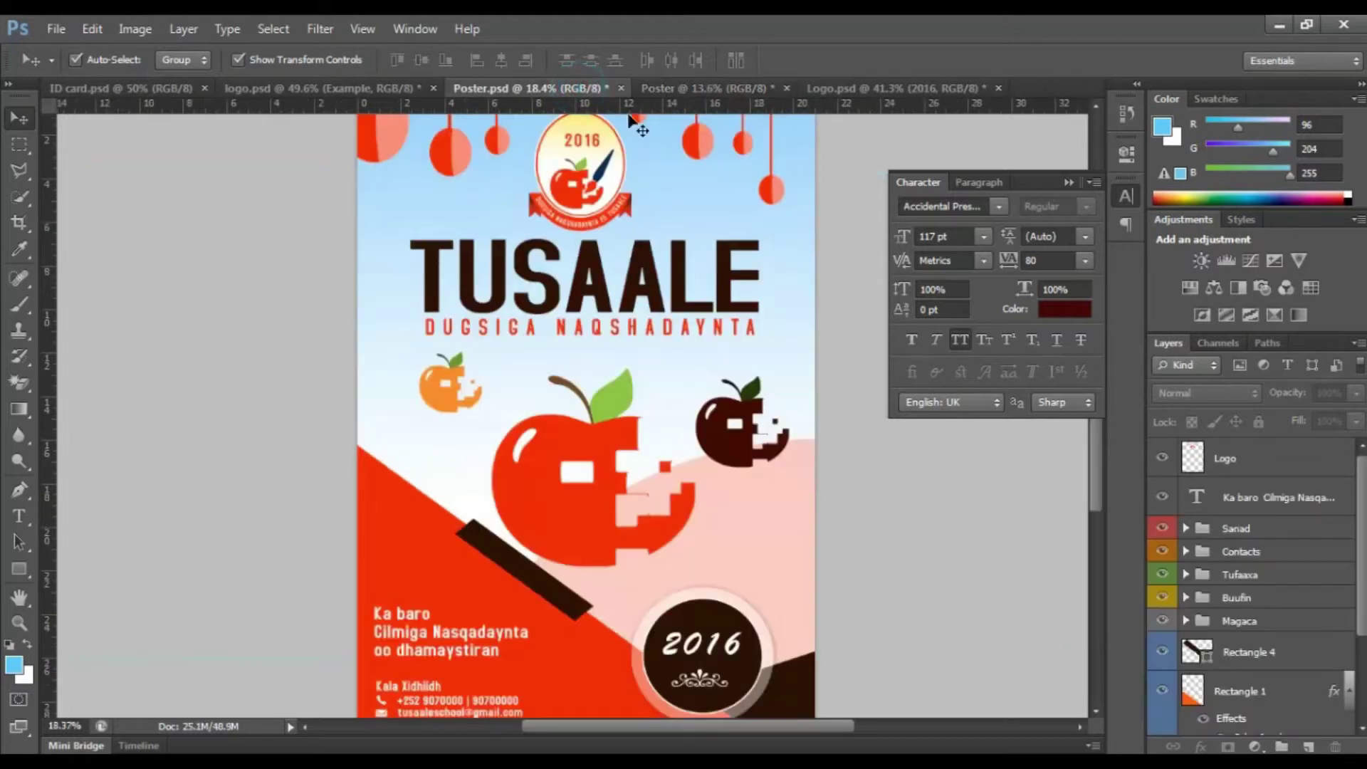
left_click(613, 324)
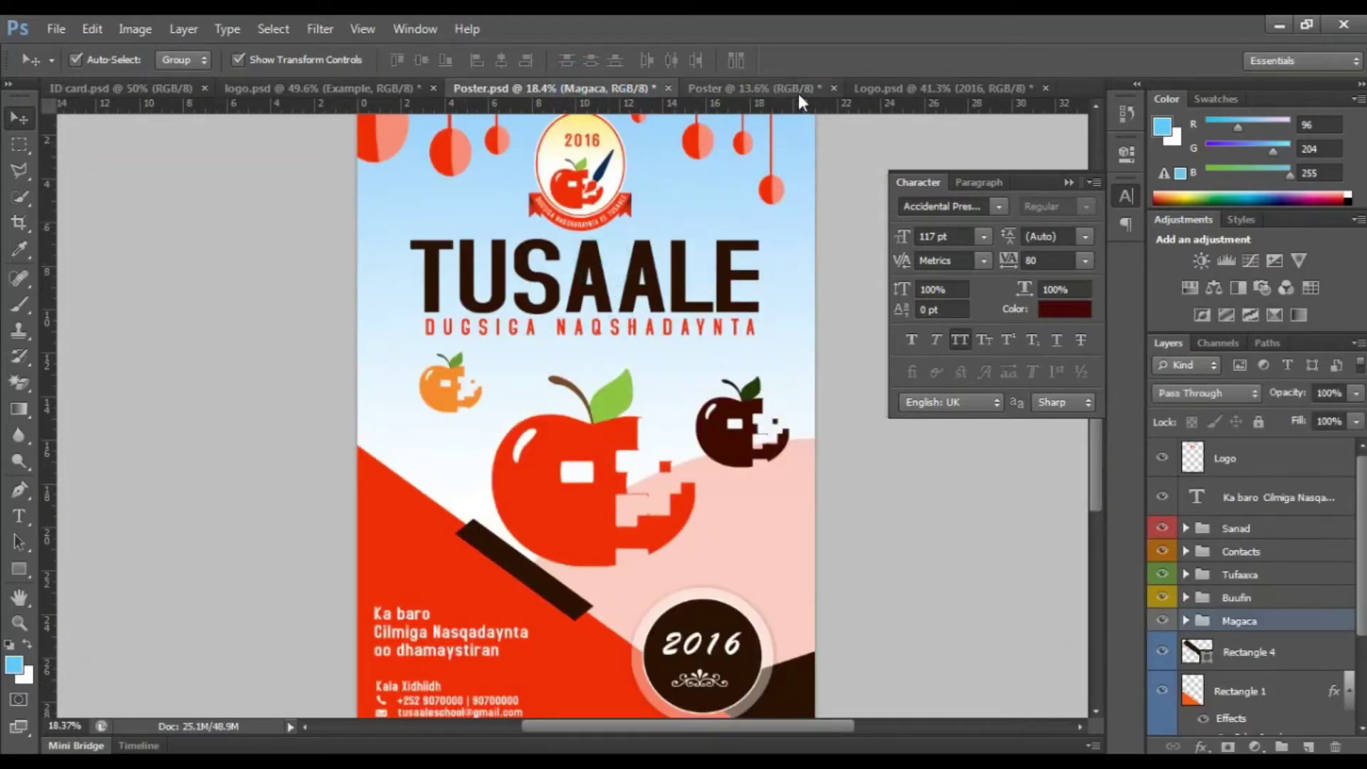
left_click(798, 95)
left_click(621, 313)
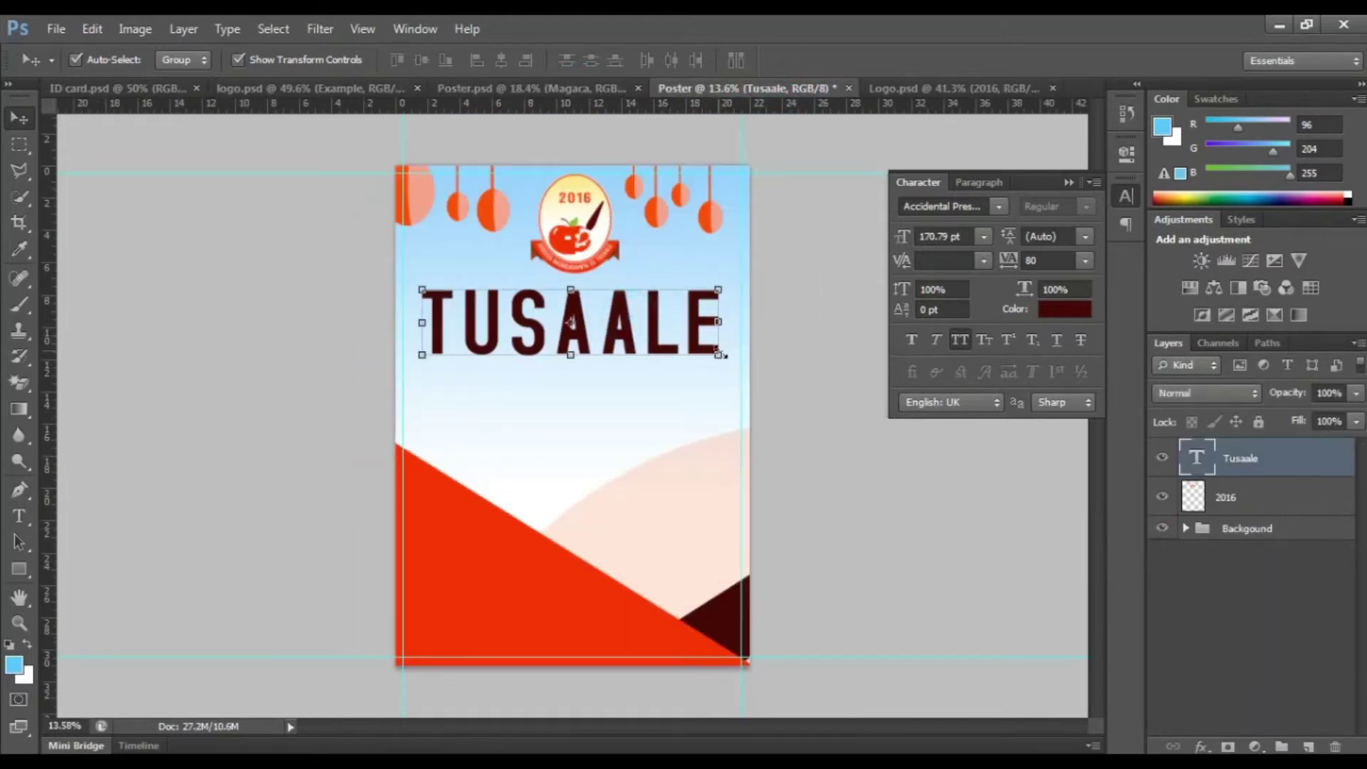
left_click(912, 342)
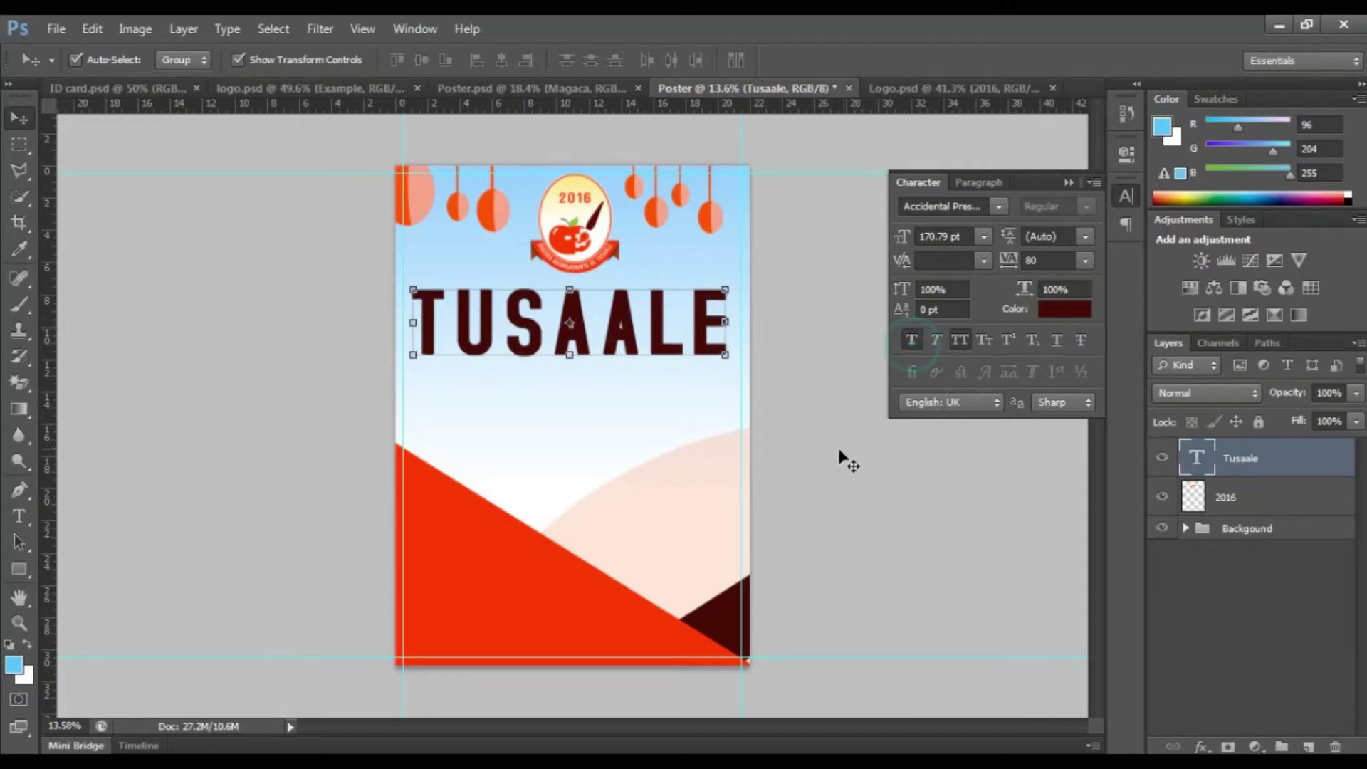
left_click(837, 454)
left_click(621, 332)
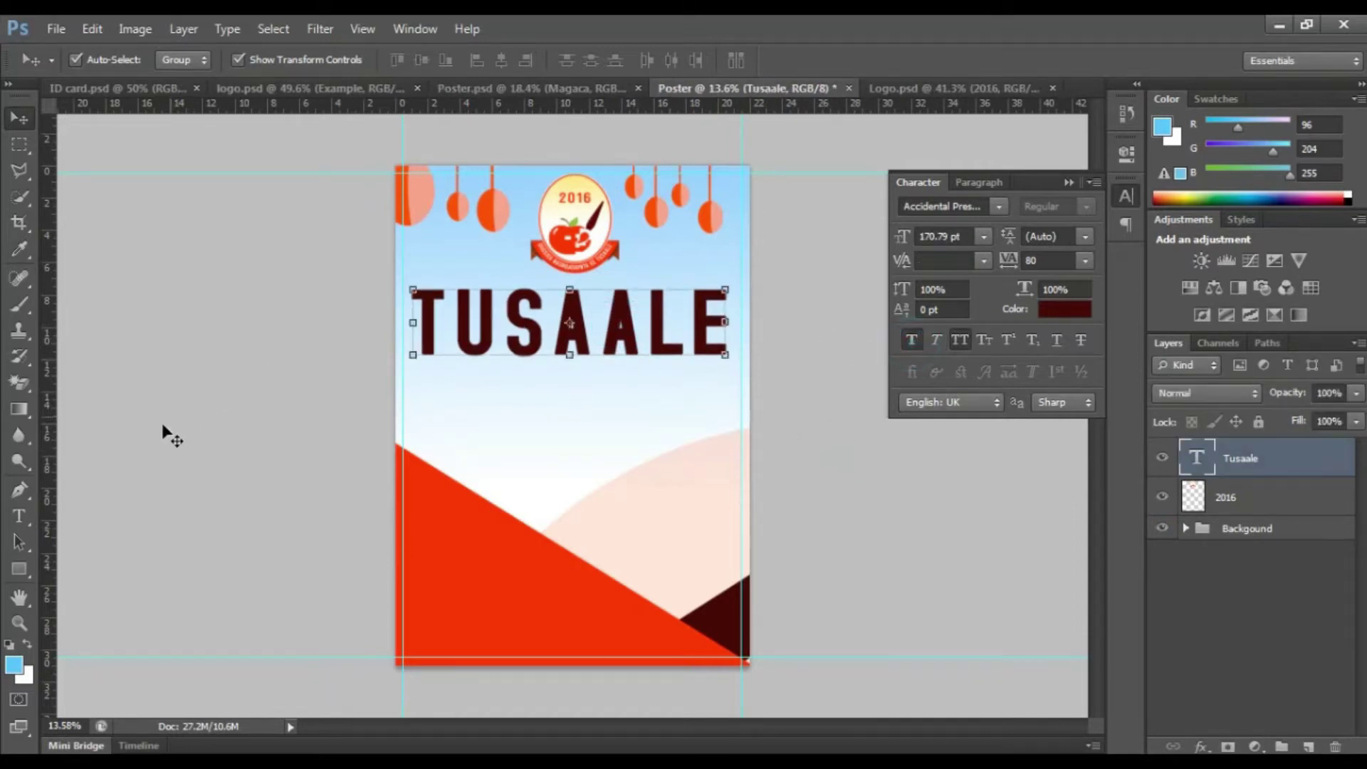
Set the tracking of all the TUSAALE title's letters to 40 and commit the text.
left_click(20, 516)
left_click(553, 346)
key("ctrl+a")
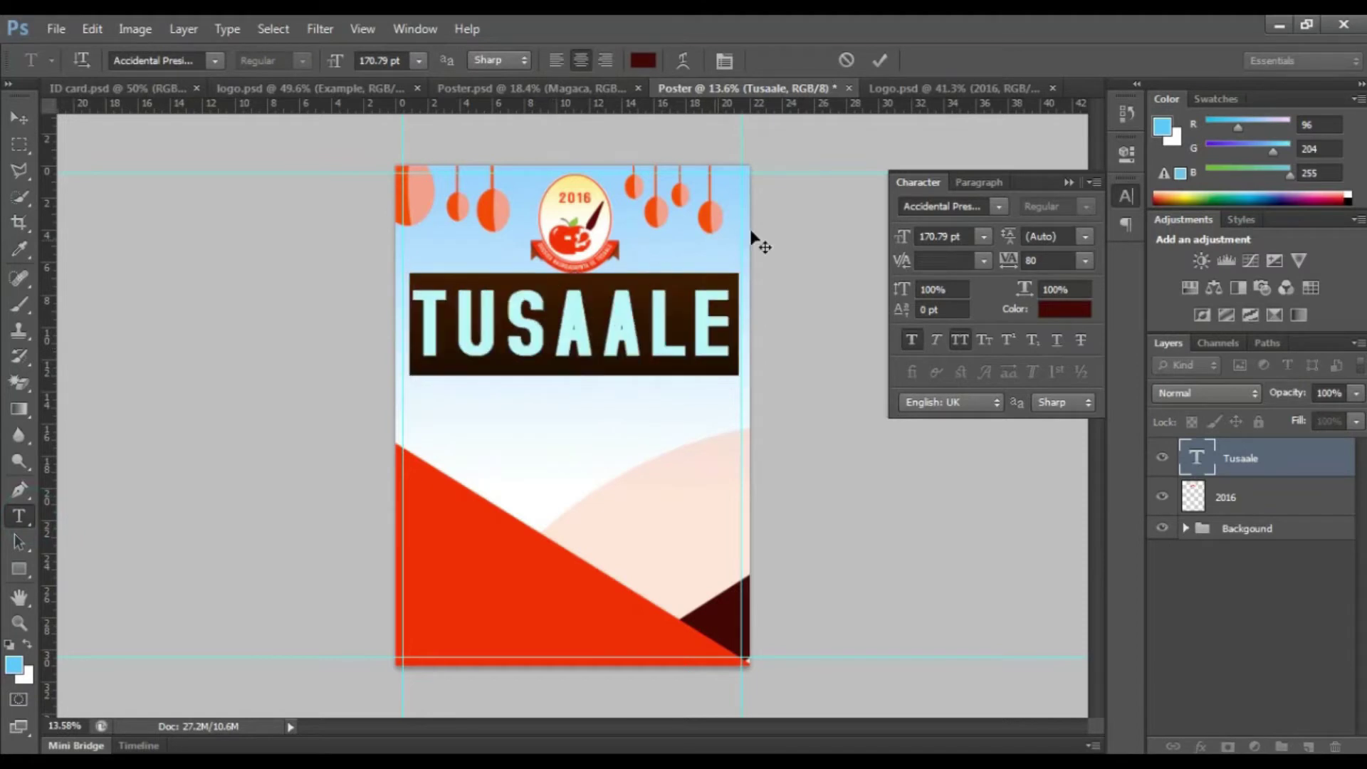
left_click(1026, 261)
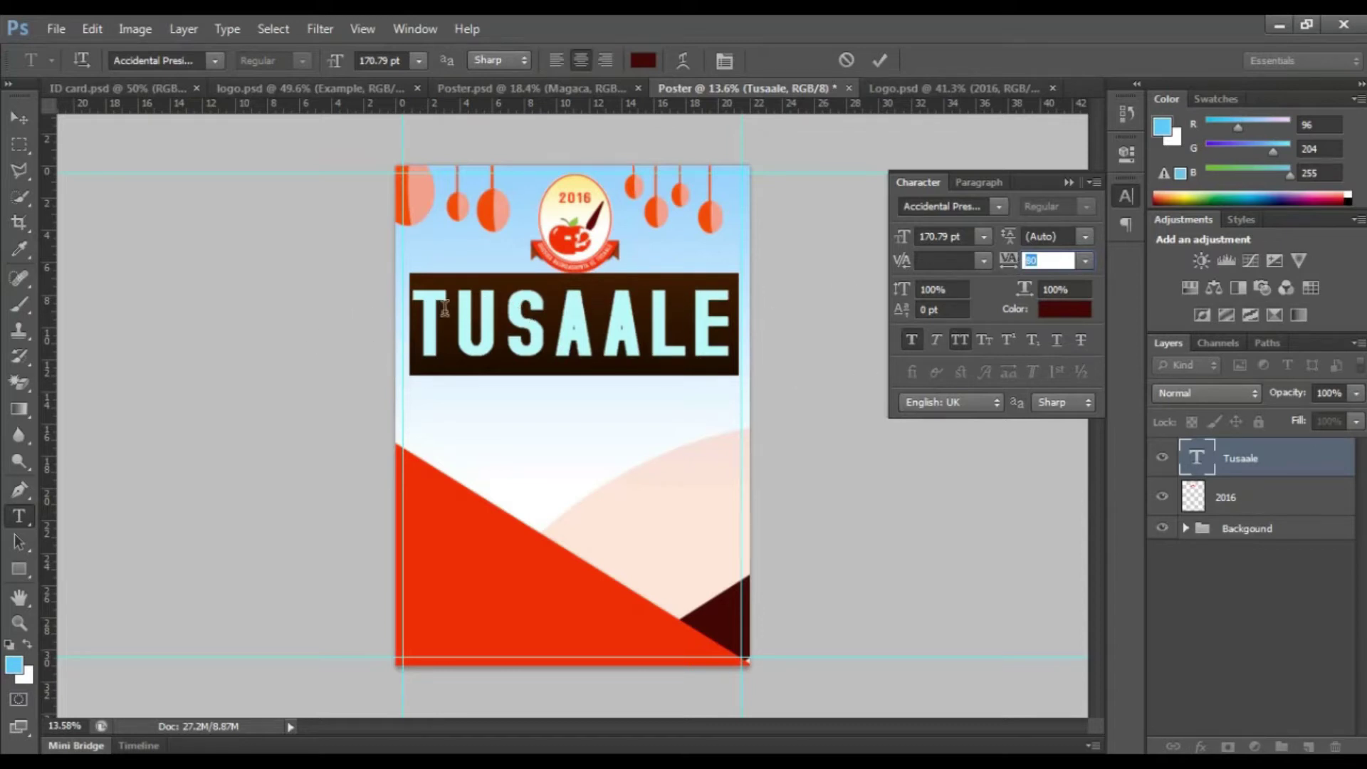
left_click_drag(432, 309, 458, 314)
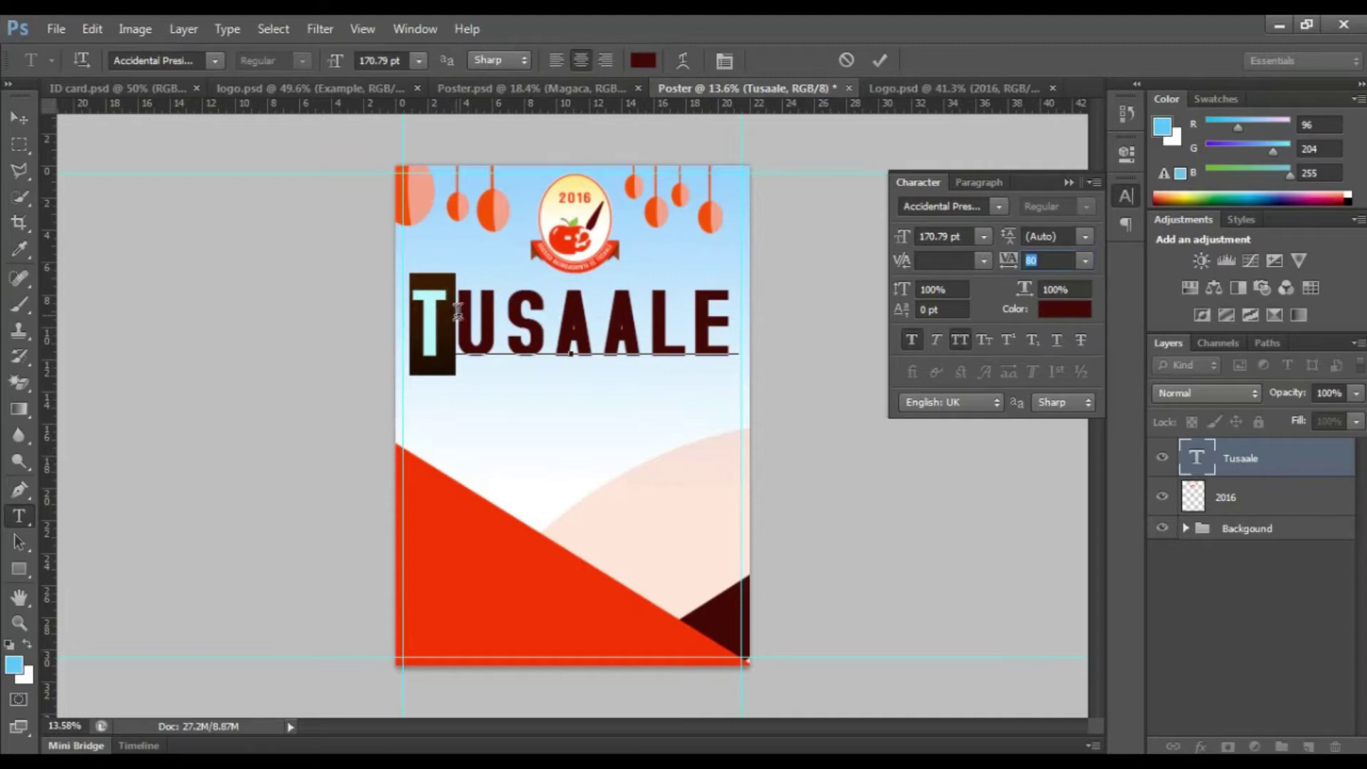
left_click(460, 292)
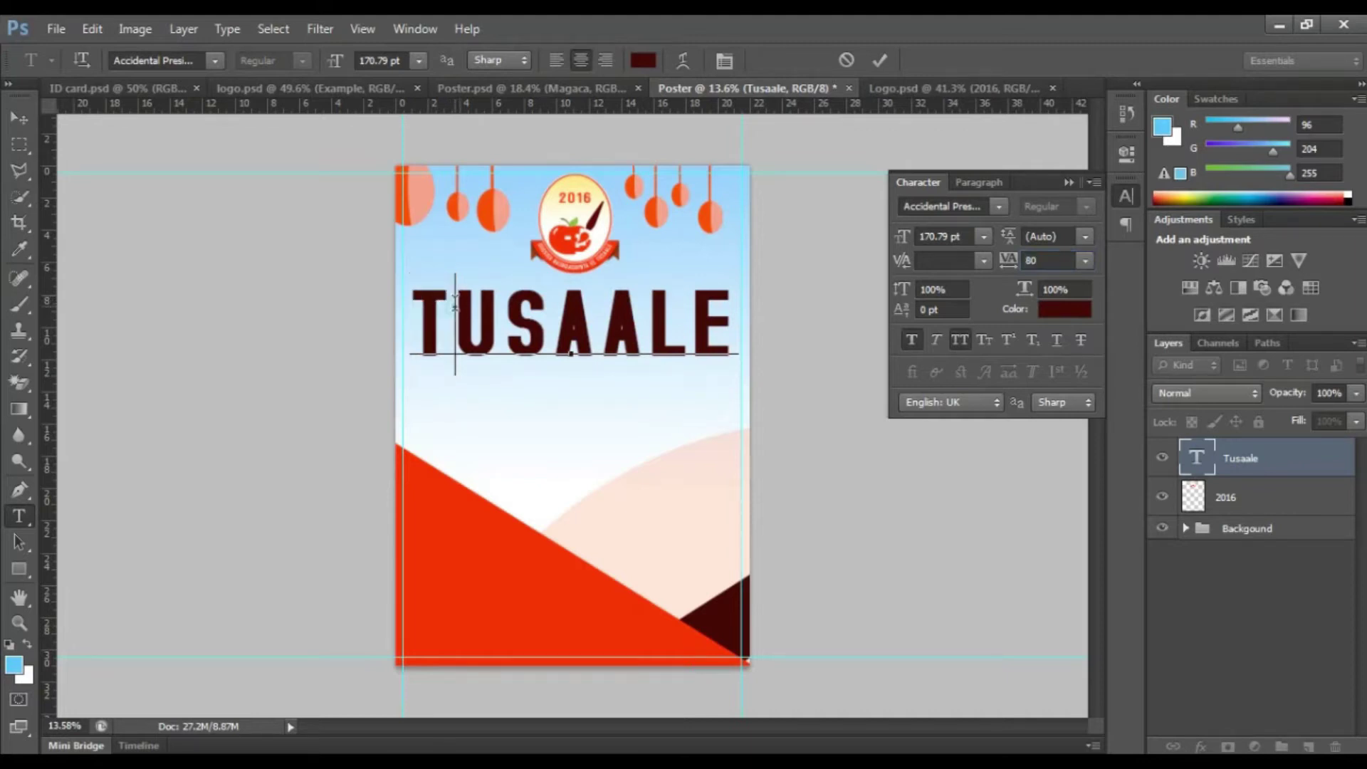
key("ctrl+a")
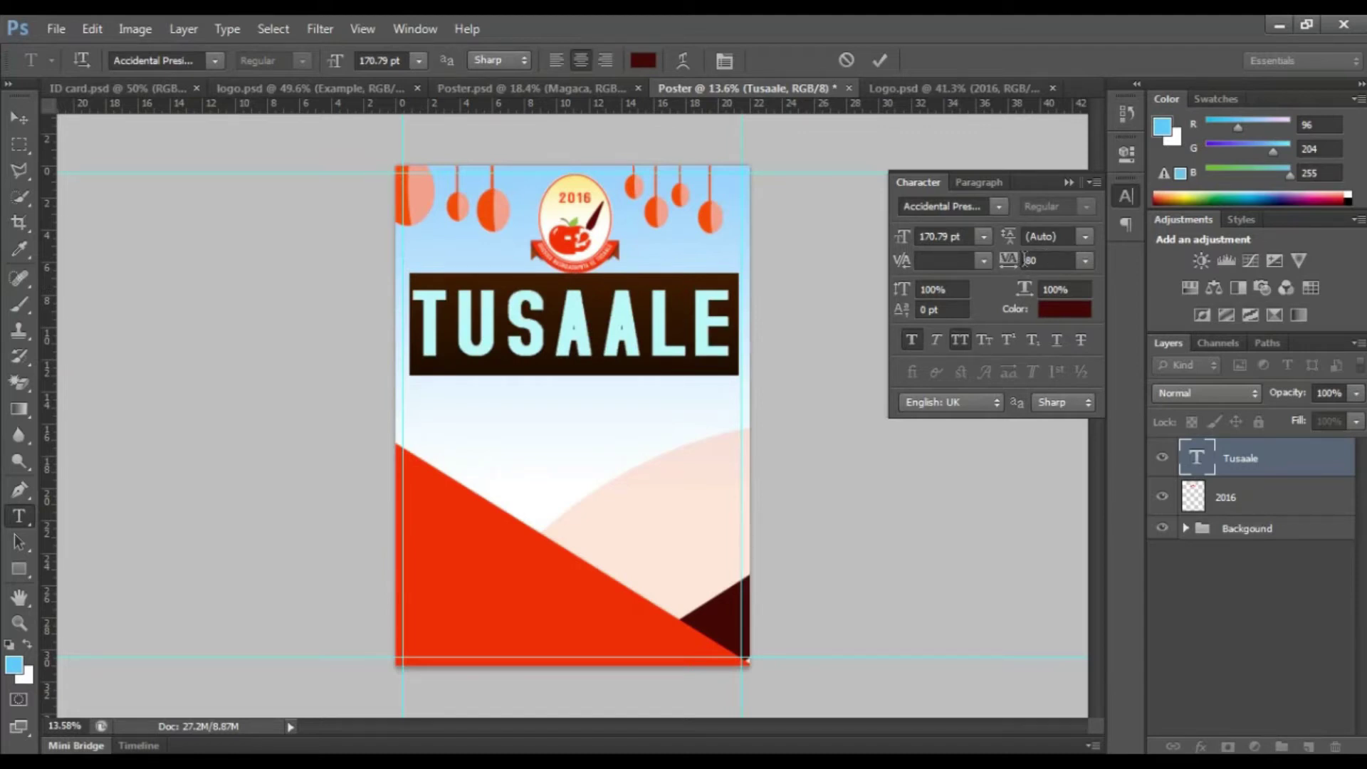
left_click_drag(1012, 263, 1011, 263)
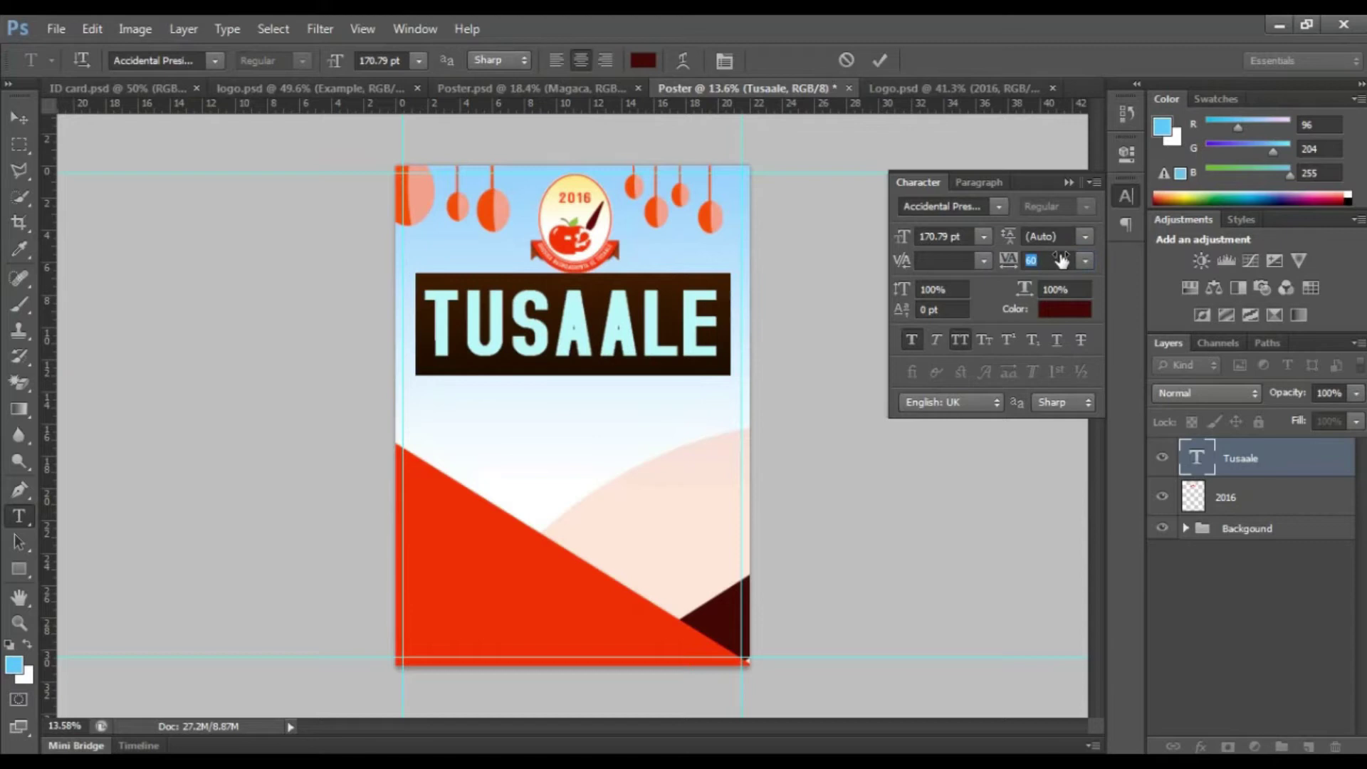
type("40")
key("Return")
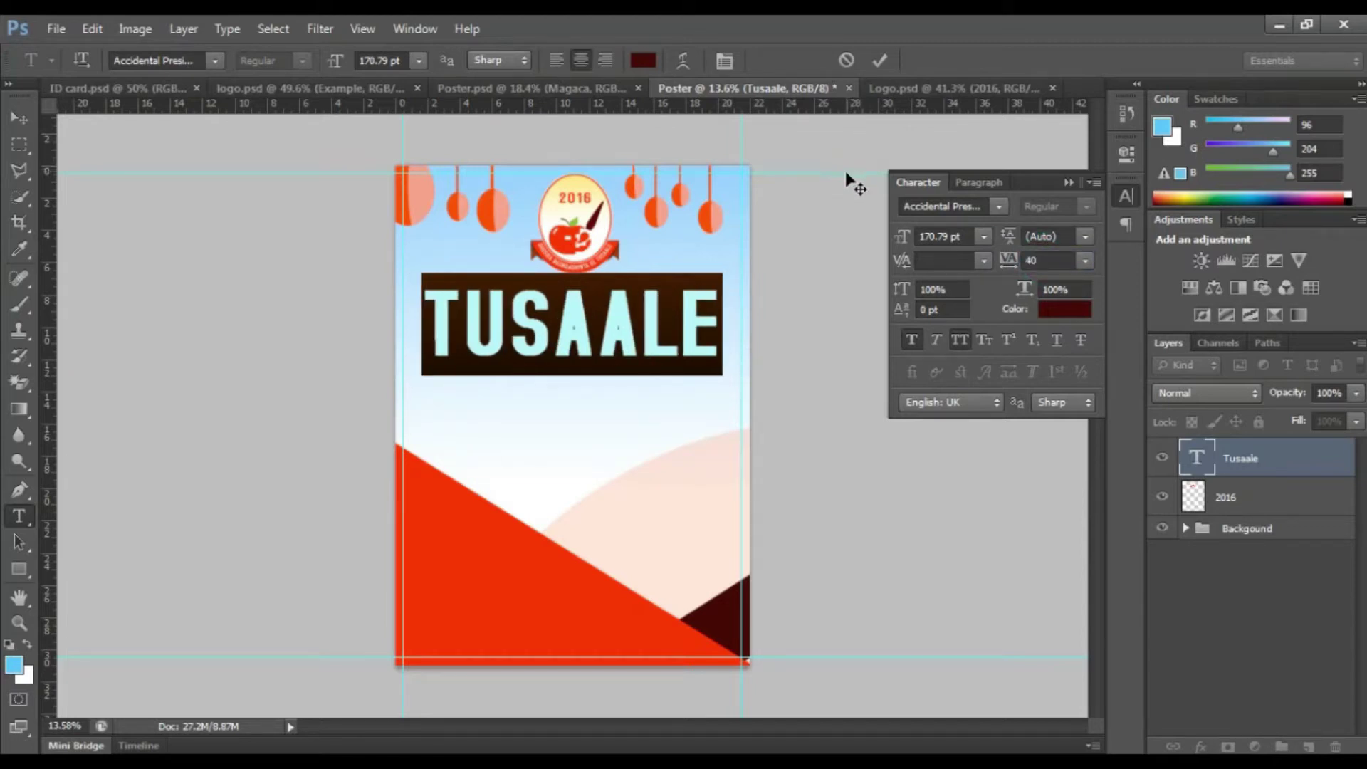
left_click(879, 65)
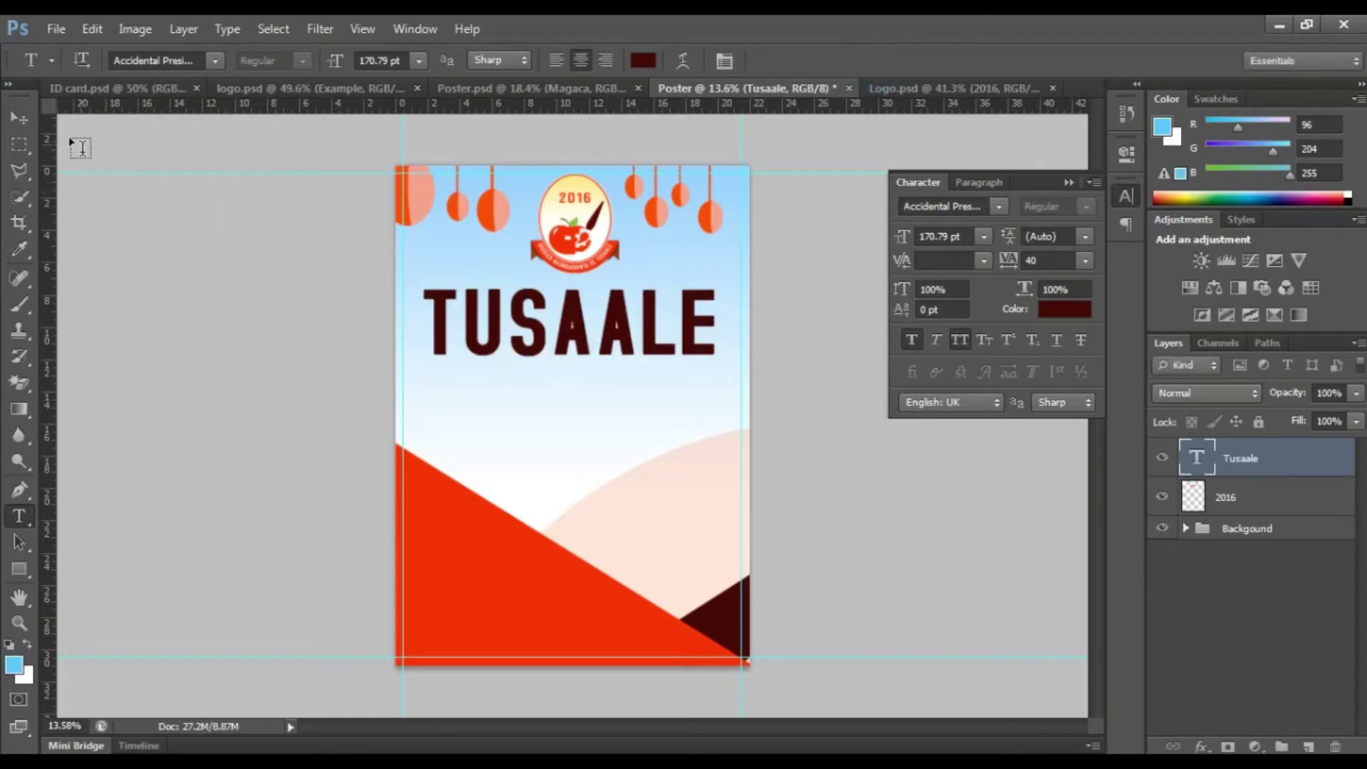
Move the TUSAALE title slightly up, closer to the logo.
left_click(20, 118)
left_click(159, 202)
scroll(598, 327, "up", 2)
left_click_drag(569, 314, 631, 303)
Add the text line "DUGSIGA NASHQADAYNTA" below the TUSAALE title.
left_click(21, 518)
left_click(450, 419)
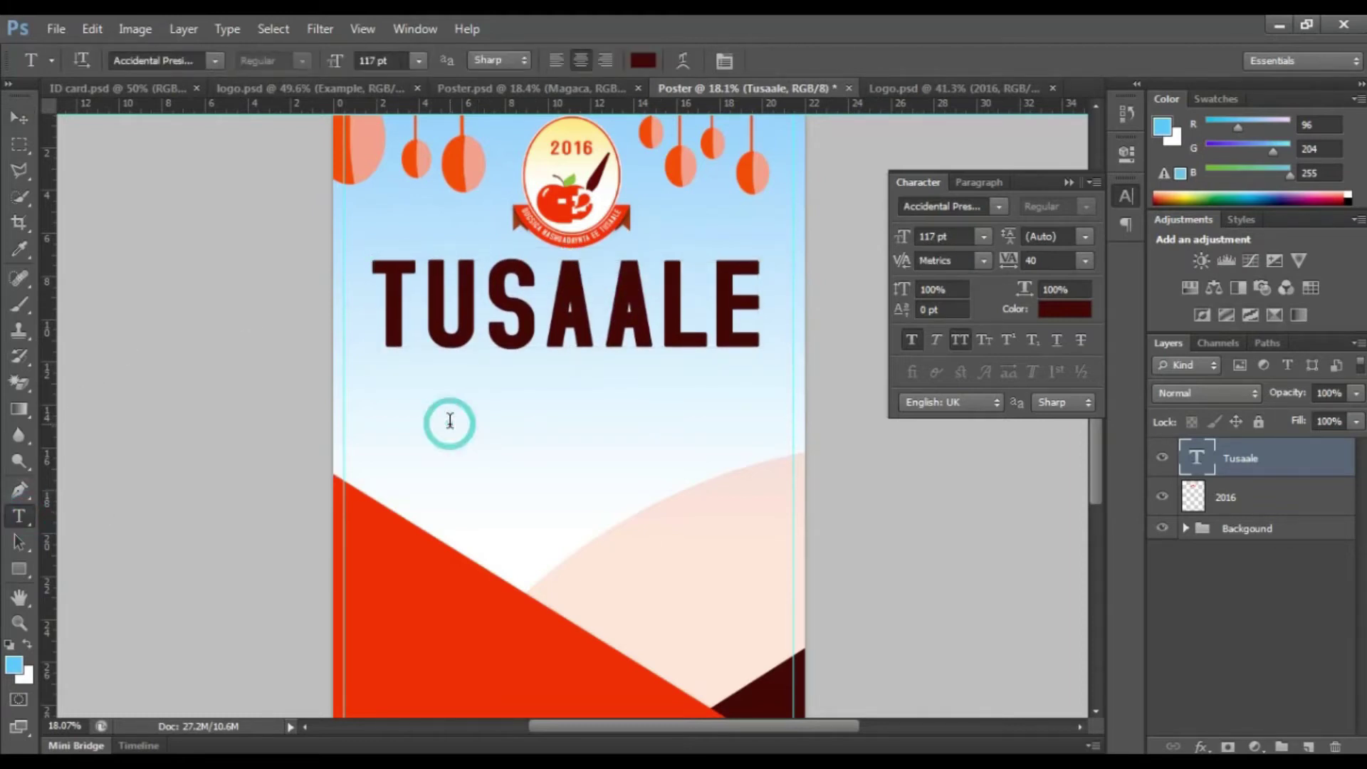
type("DU")
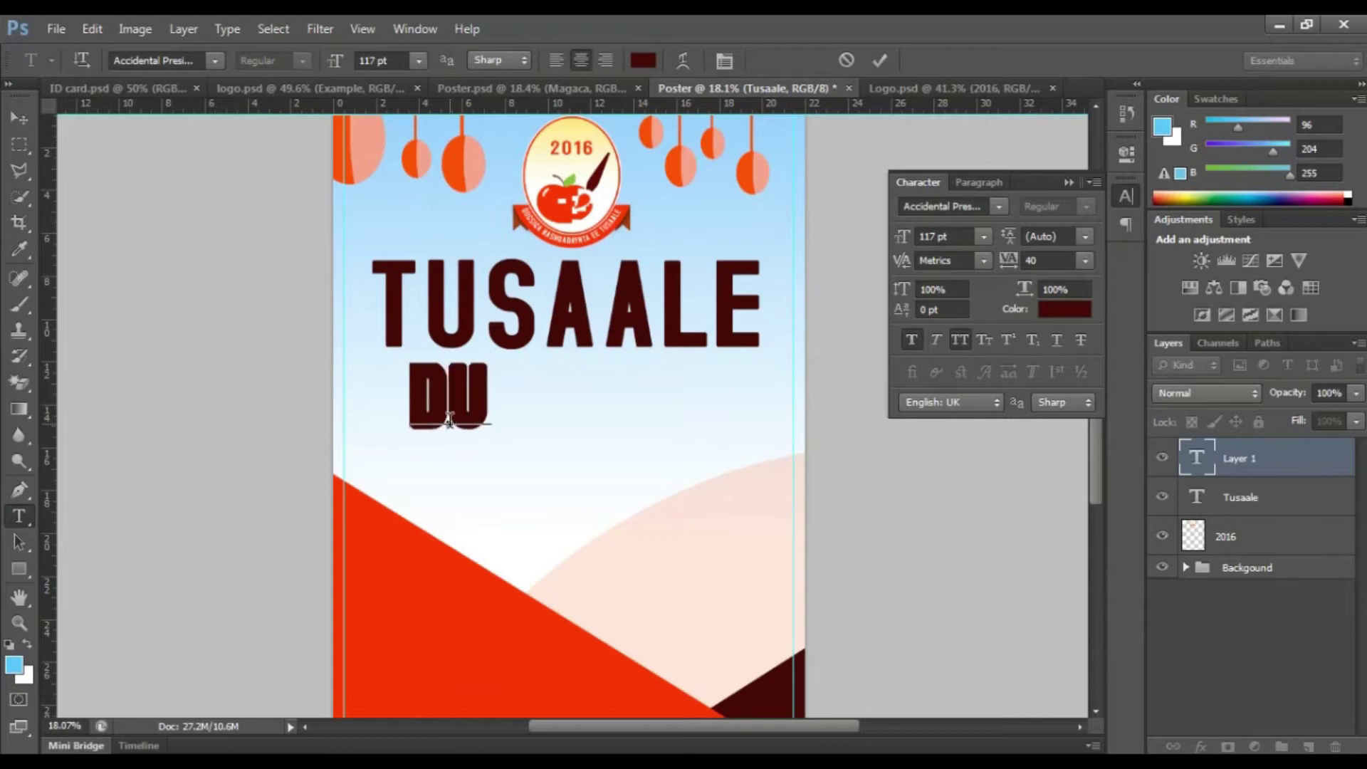
type("GSI")
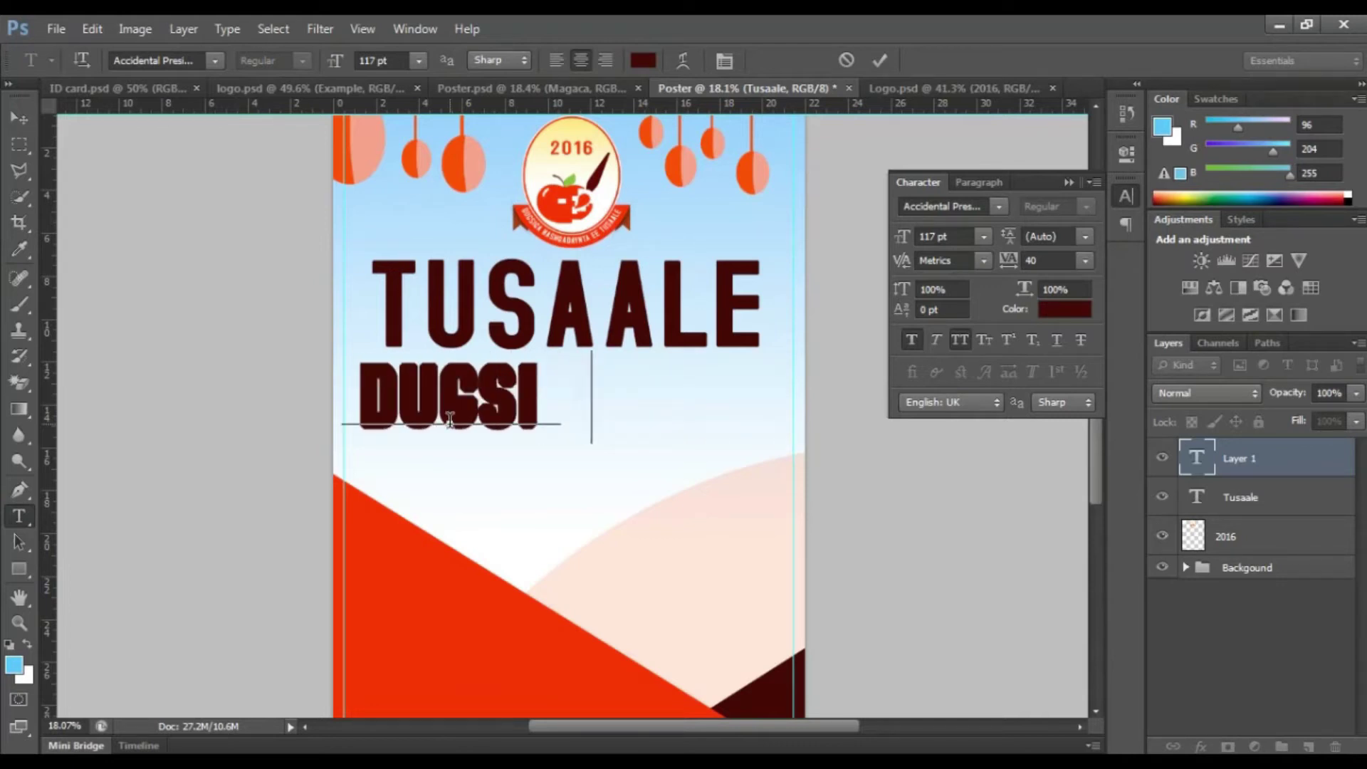
type("GA MASH")
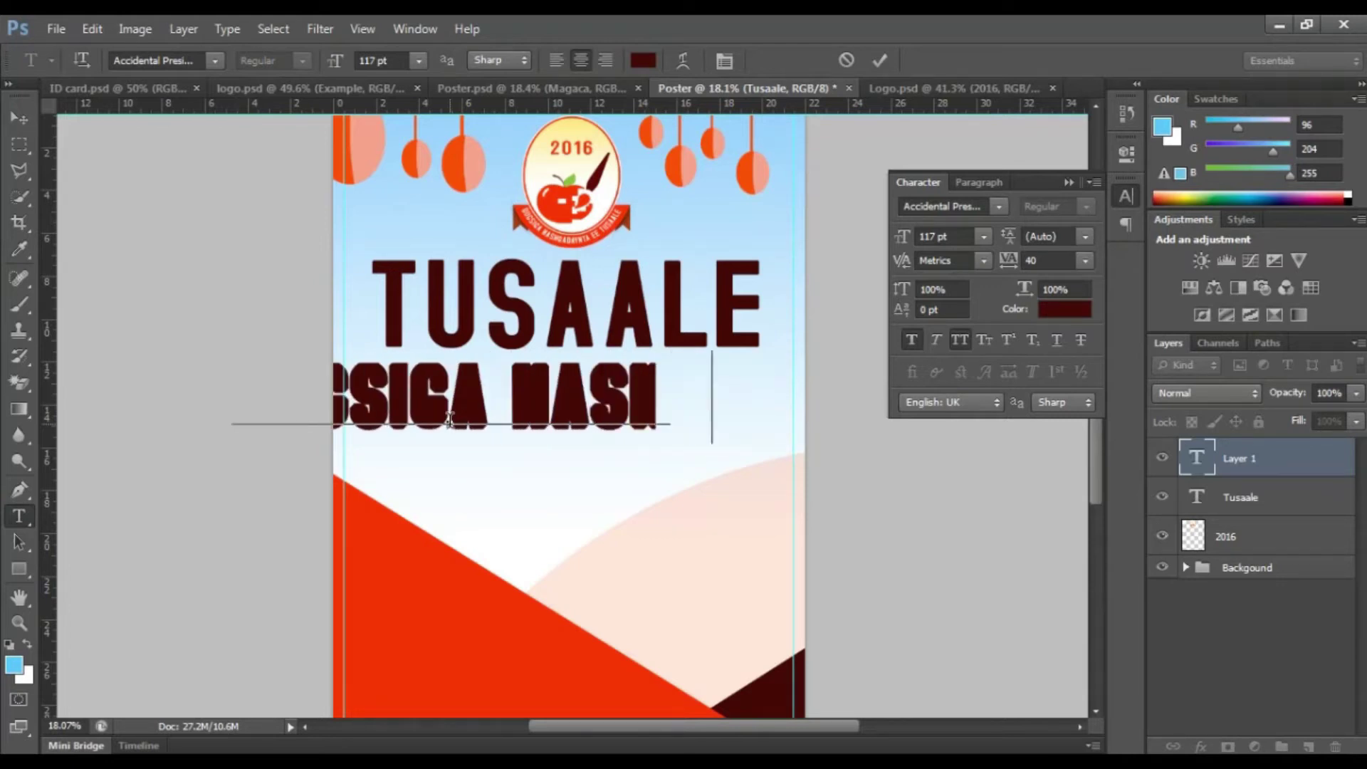
type("QADAYNTA")
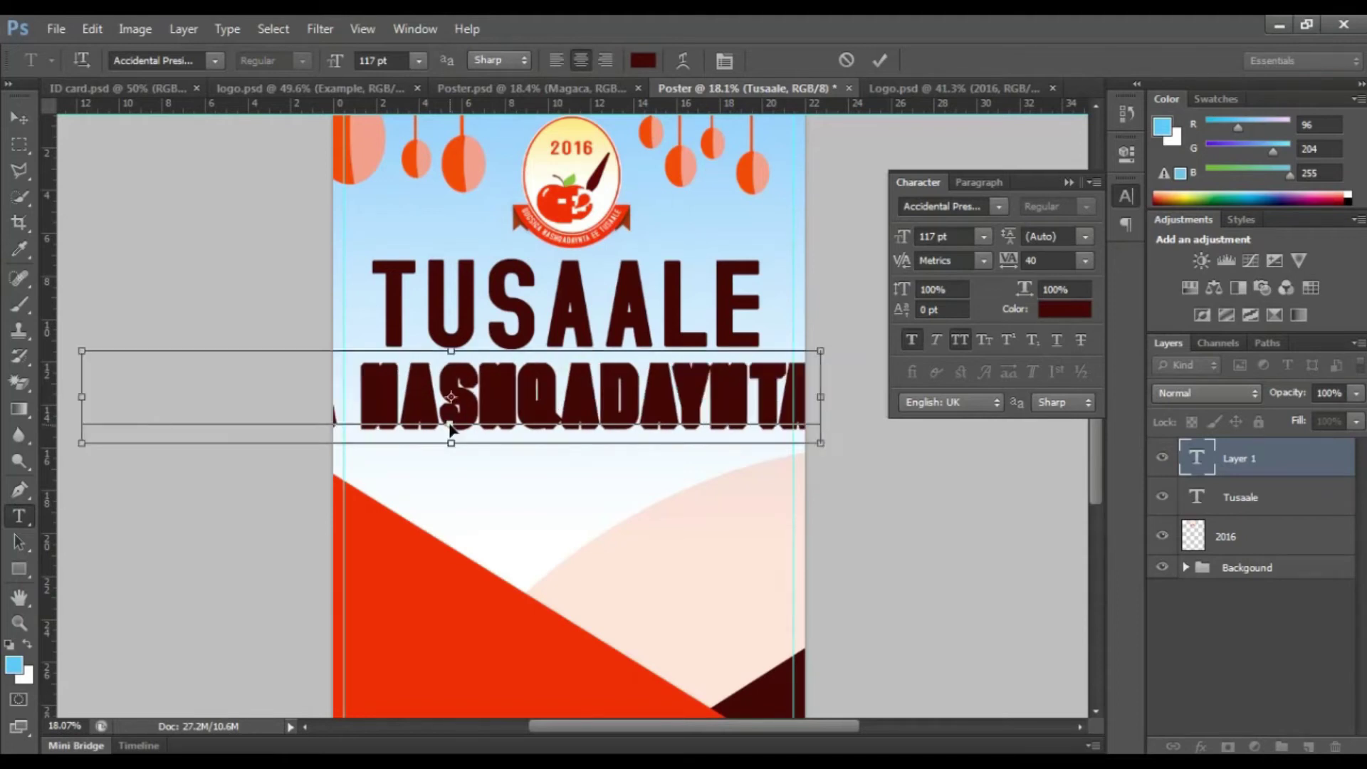
Set the DUGSIGA NASHQADAYNTA line to 48 pt, centre it directly under the TUSAALE title and commit the text.
key("ctrl+a")
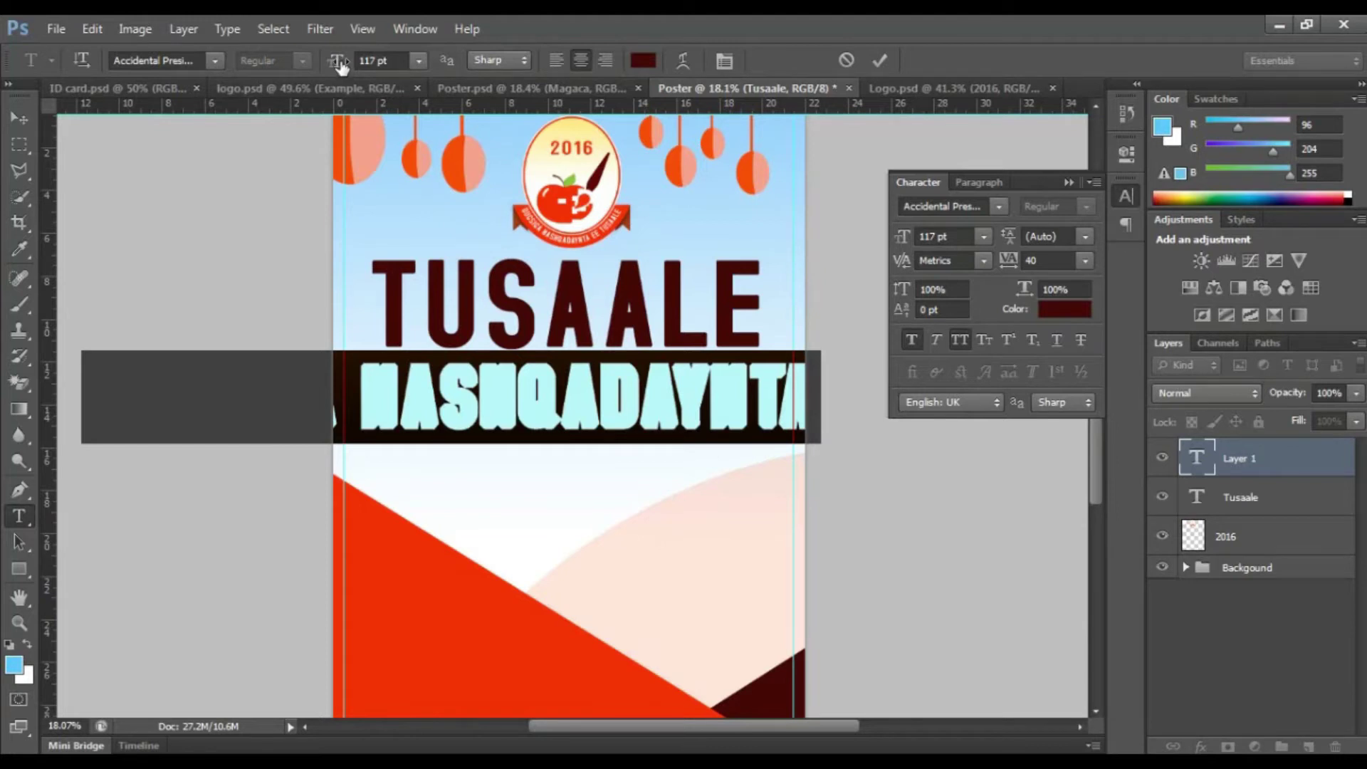
mouse_move(341, 64)
left_mouse_down()
mouse_move(285, 68)
mouse_move(356, 67)
left_mouse_up()
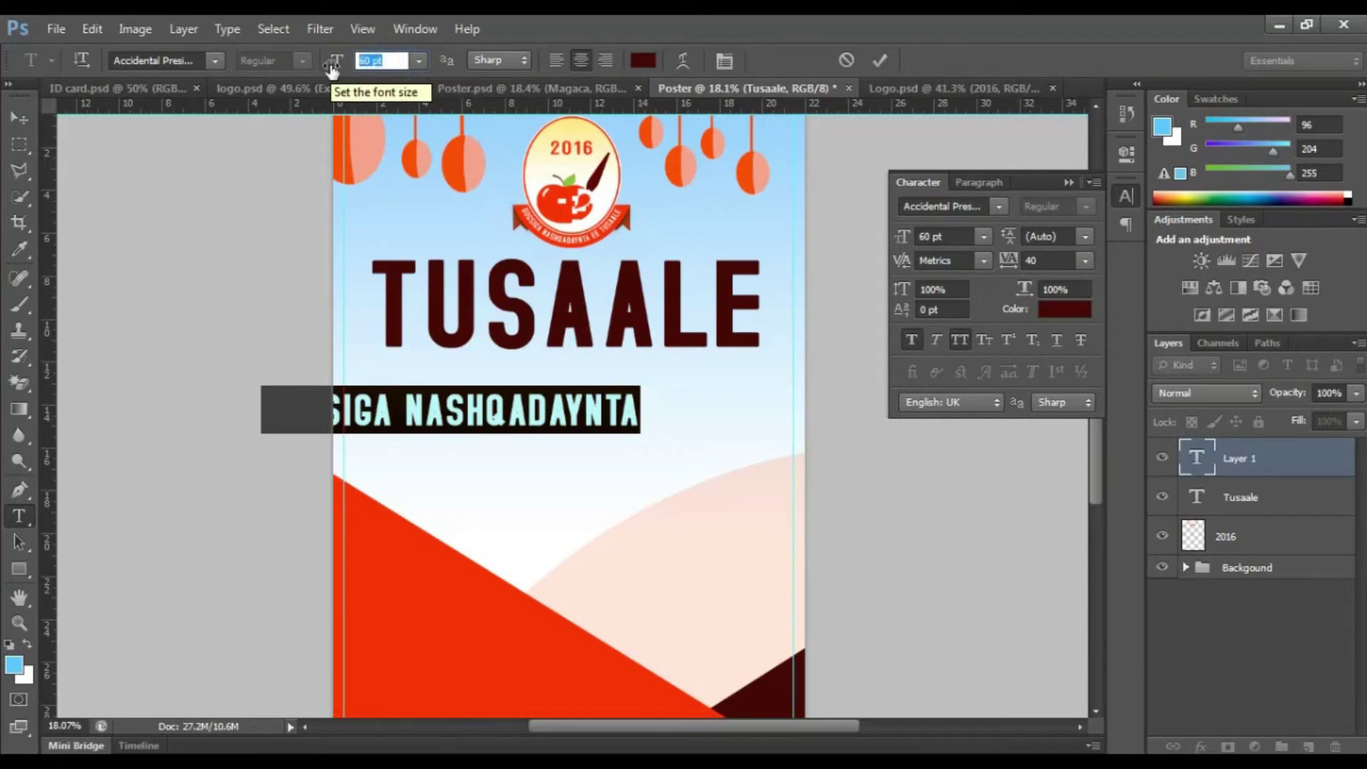
type("15")
key("BackSpace")
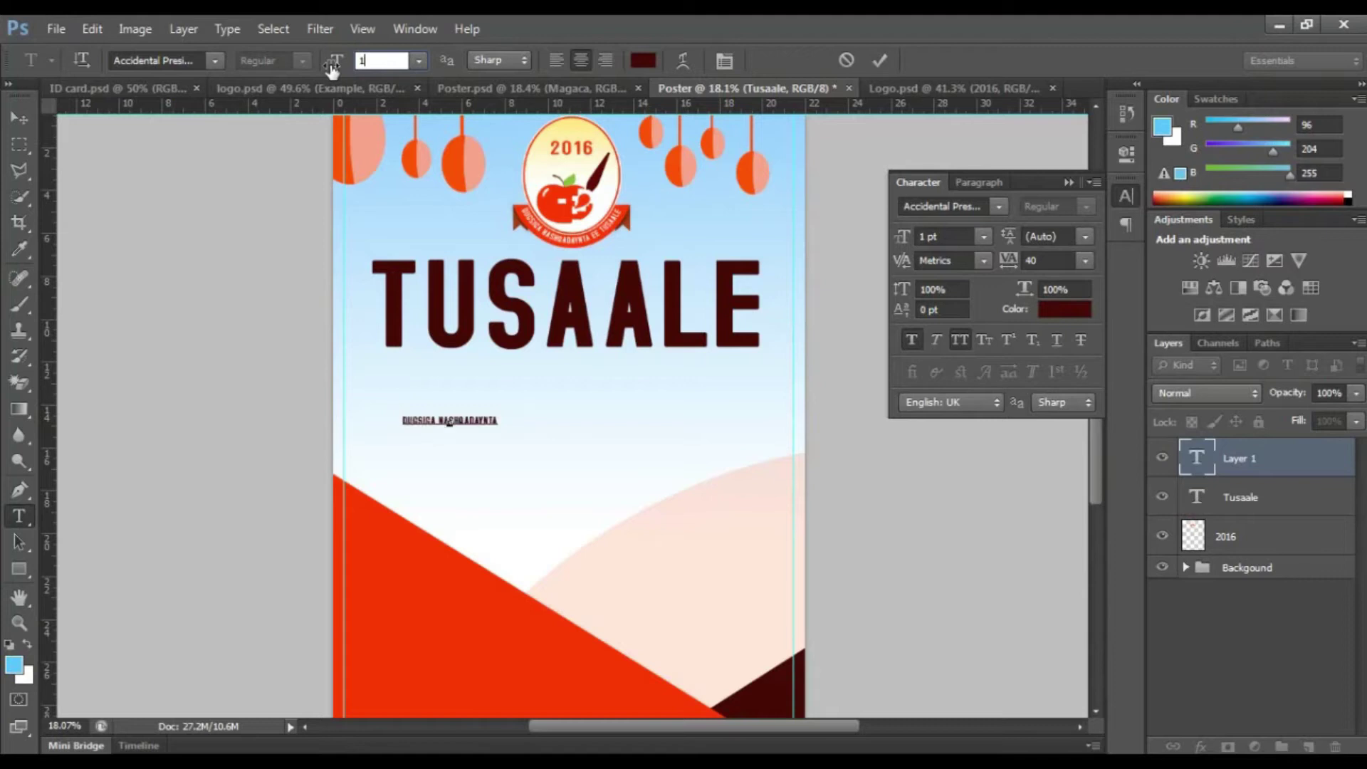
type("20")
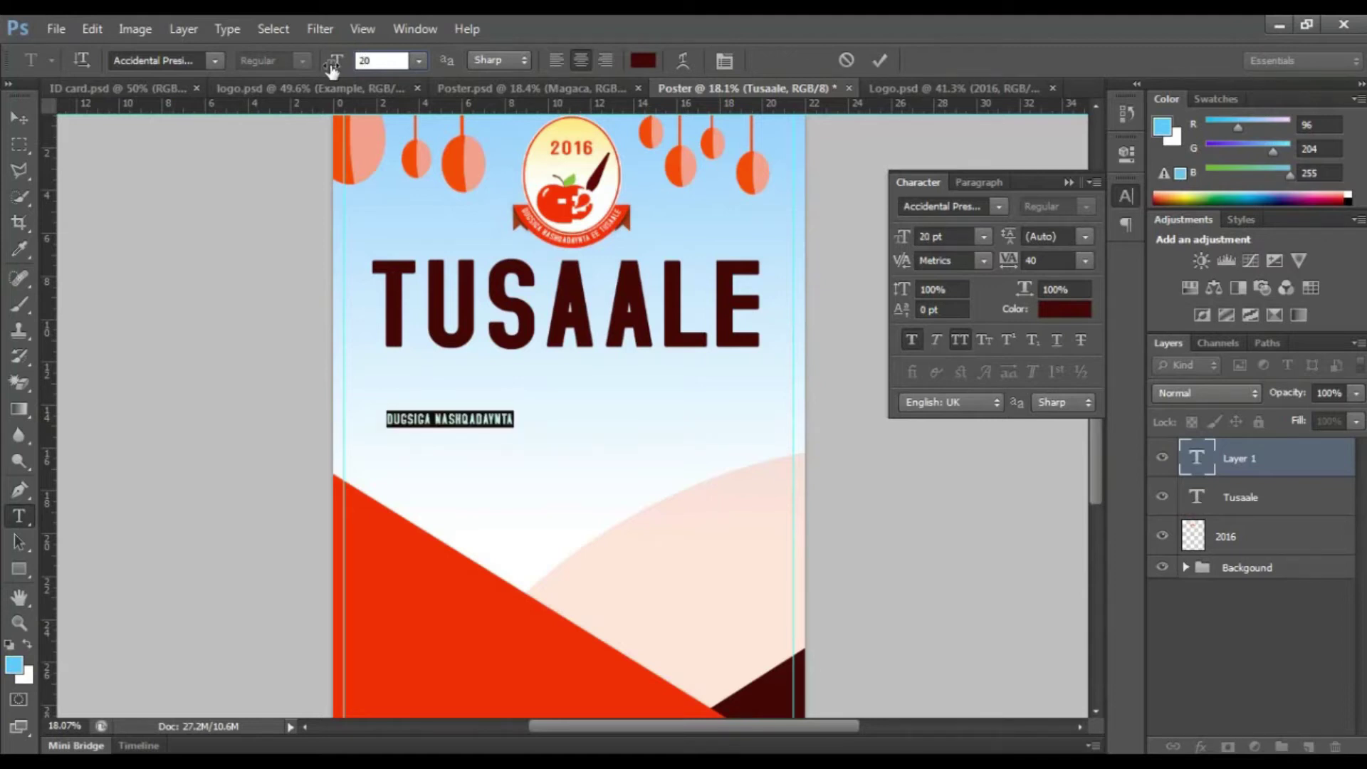
key("BackSpace")
key("BackSpace")
type("3")
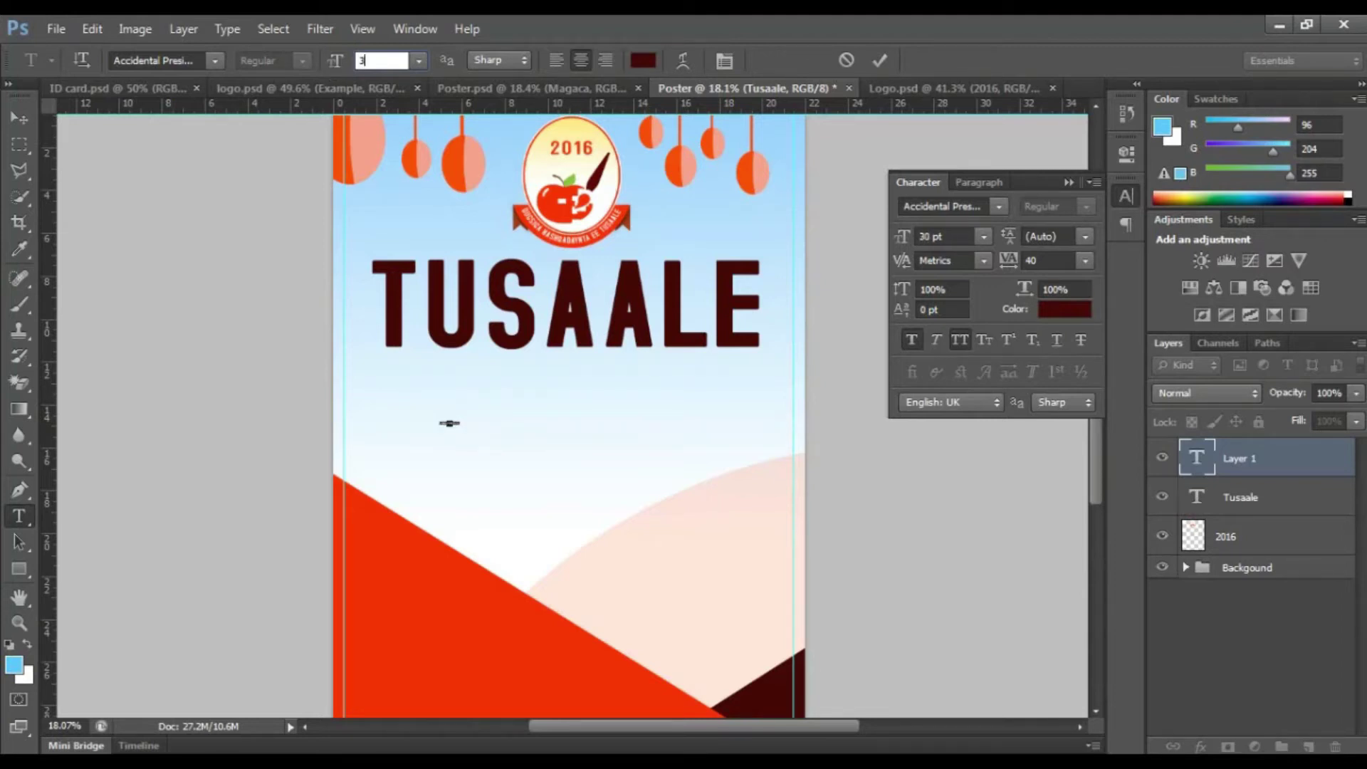
type("0")
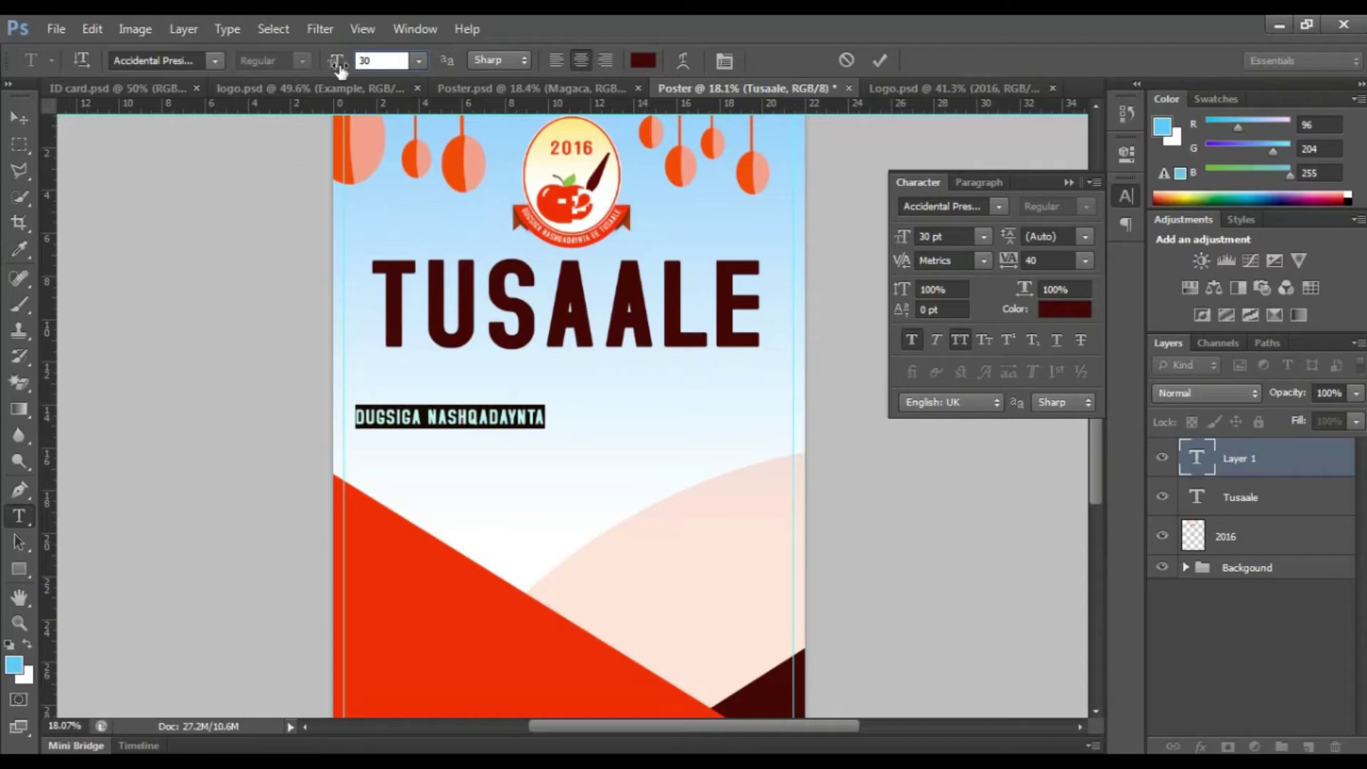
left_click_drag(337, 64, 413, 65)
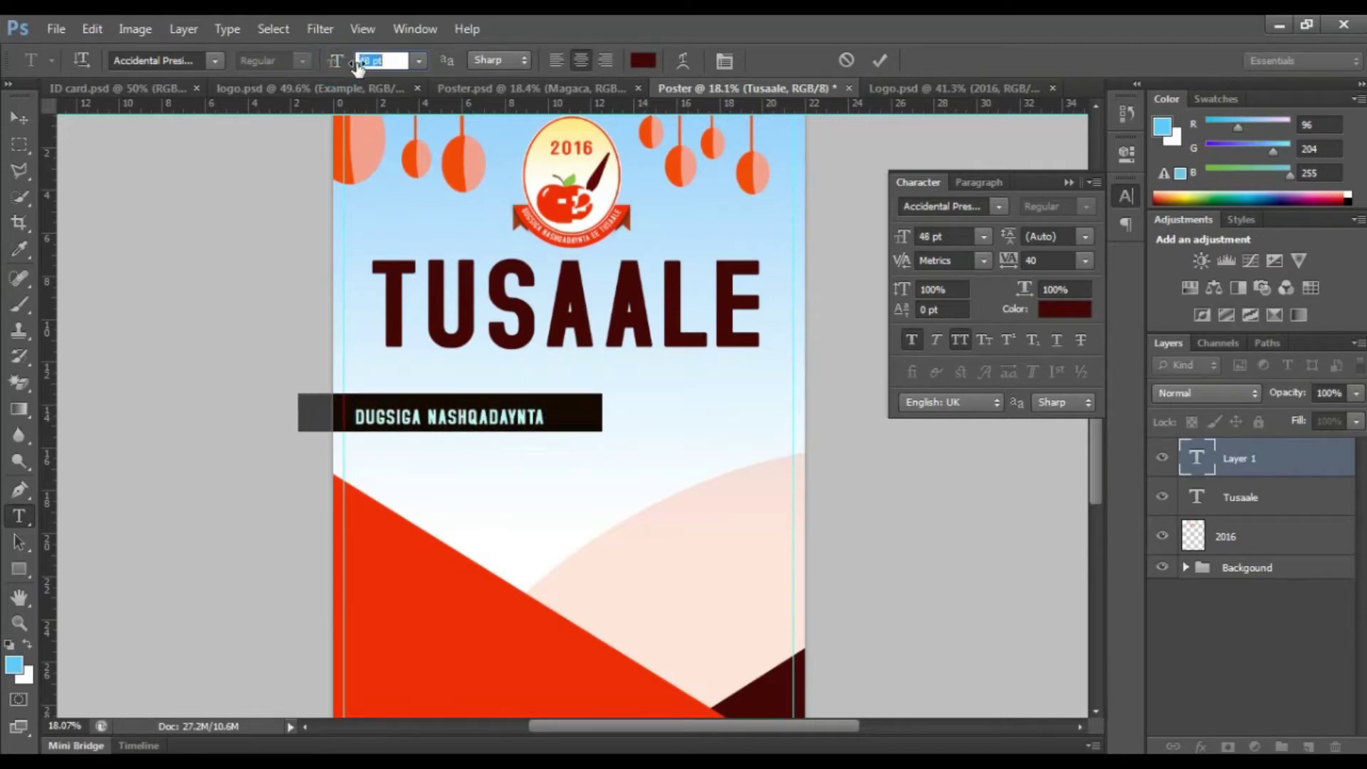
left_click_drag(611, 382, 661, 380)
left_click(880, 61)
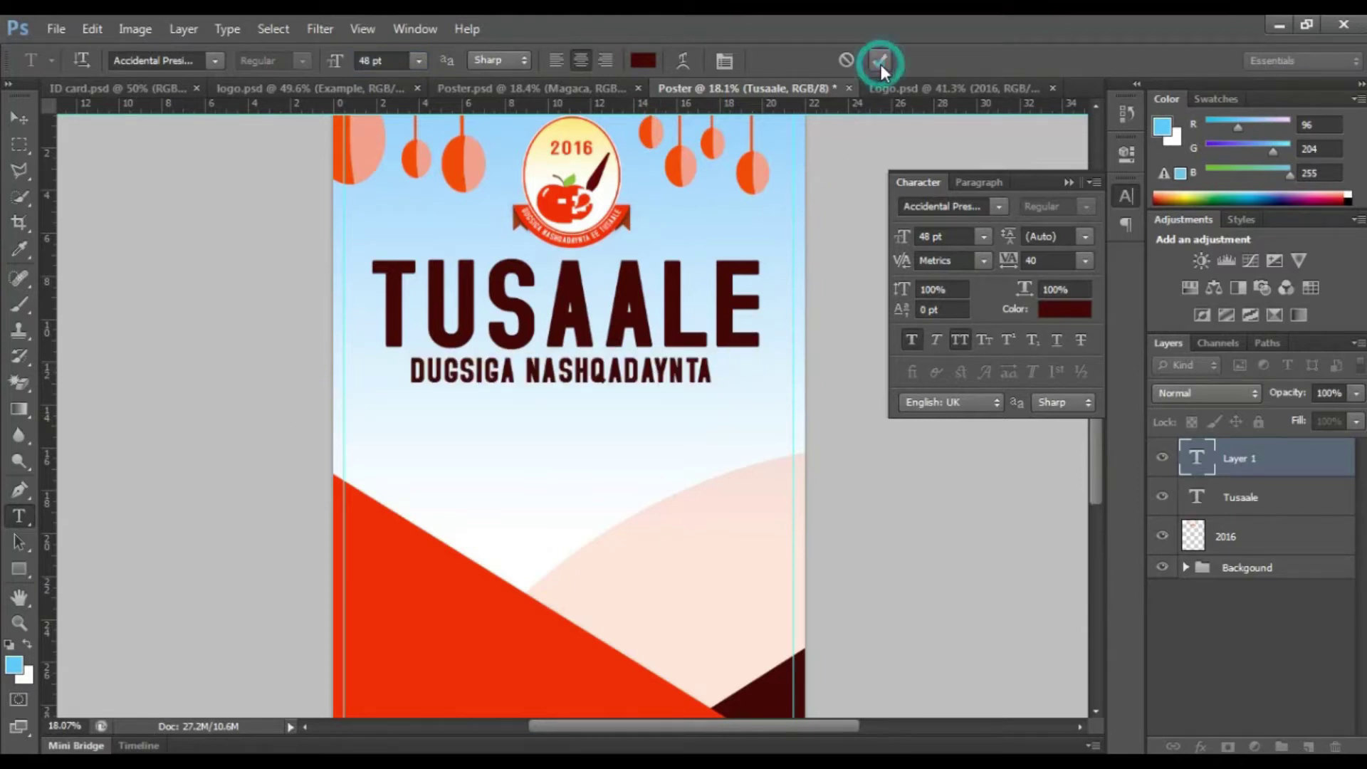
Compare the subtitle with the one in the finished Poster.psd and reduce the whole DUGSIGA NASHQADAYNTA line to 39 pt.
left_click(502, 86)
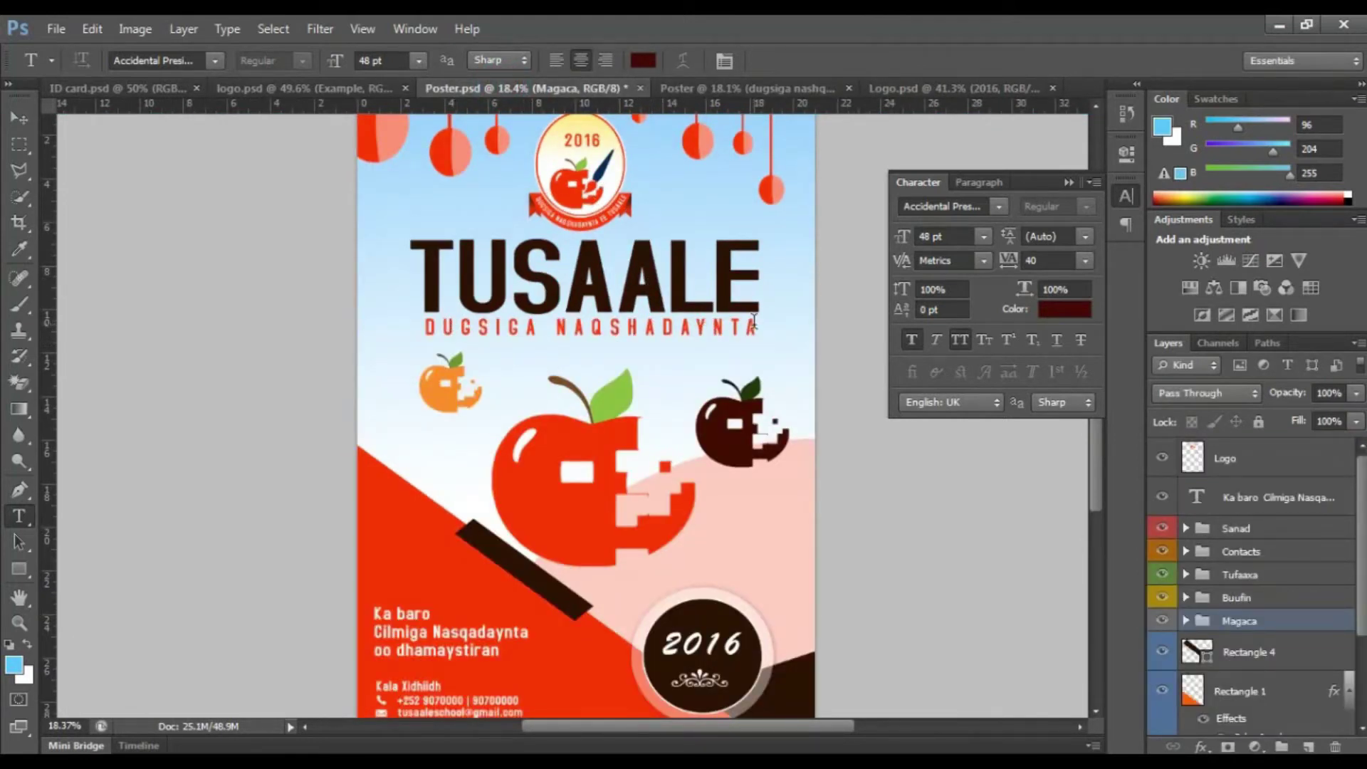
left_click(708, 89)
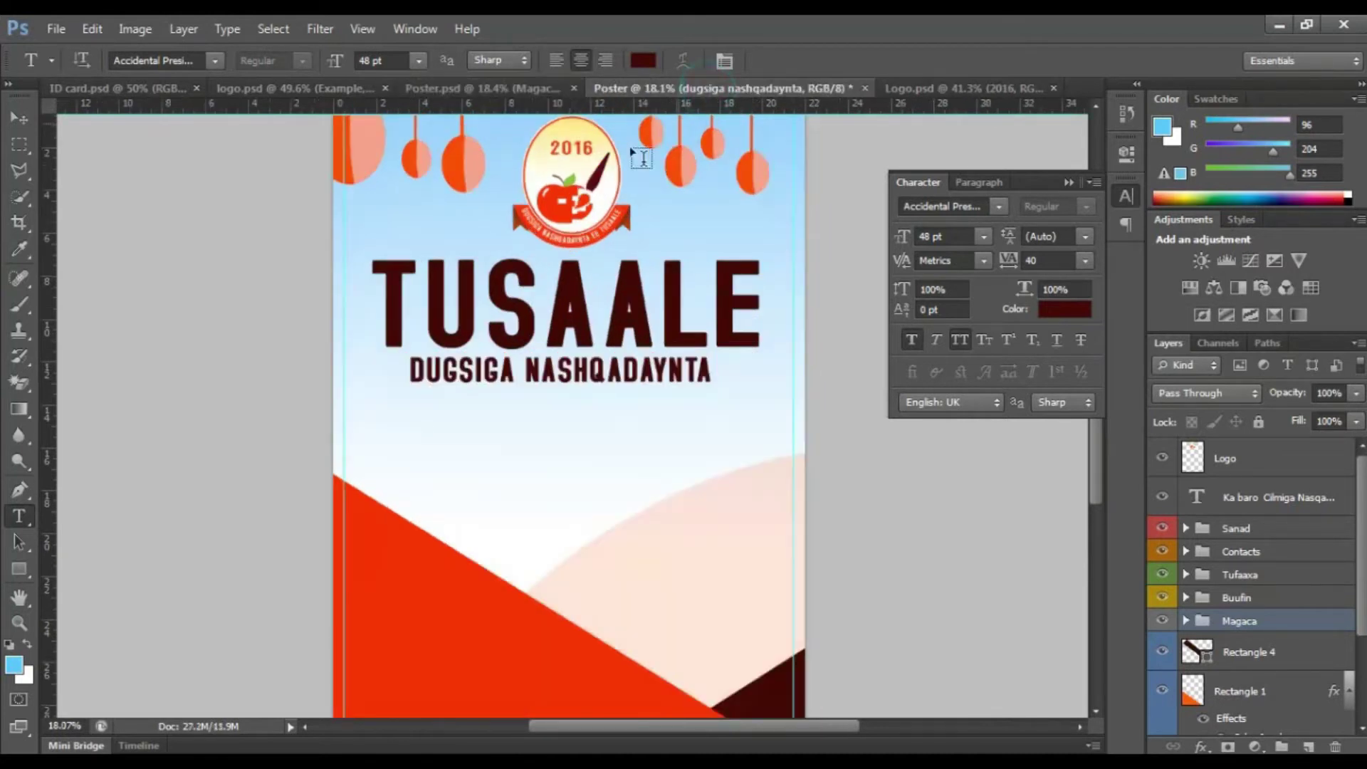
triple_click(524, 370)
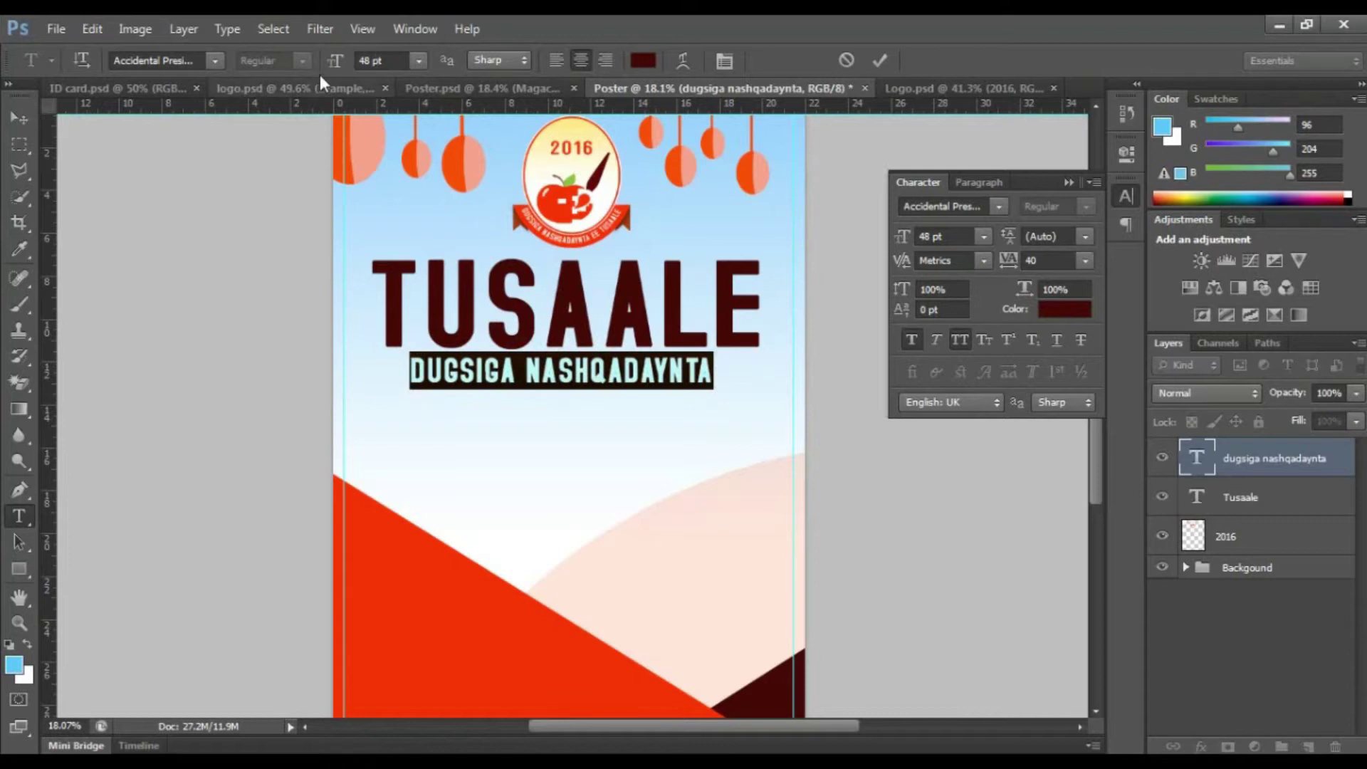
left_click_drag(336, 61, 331, 63)
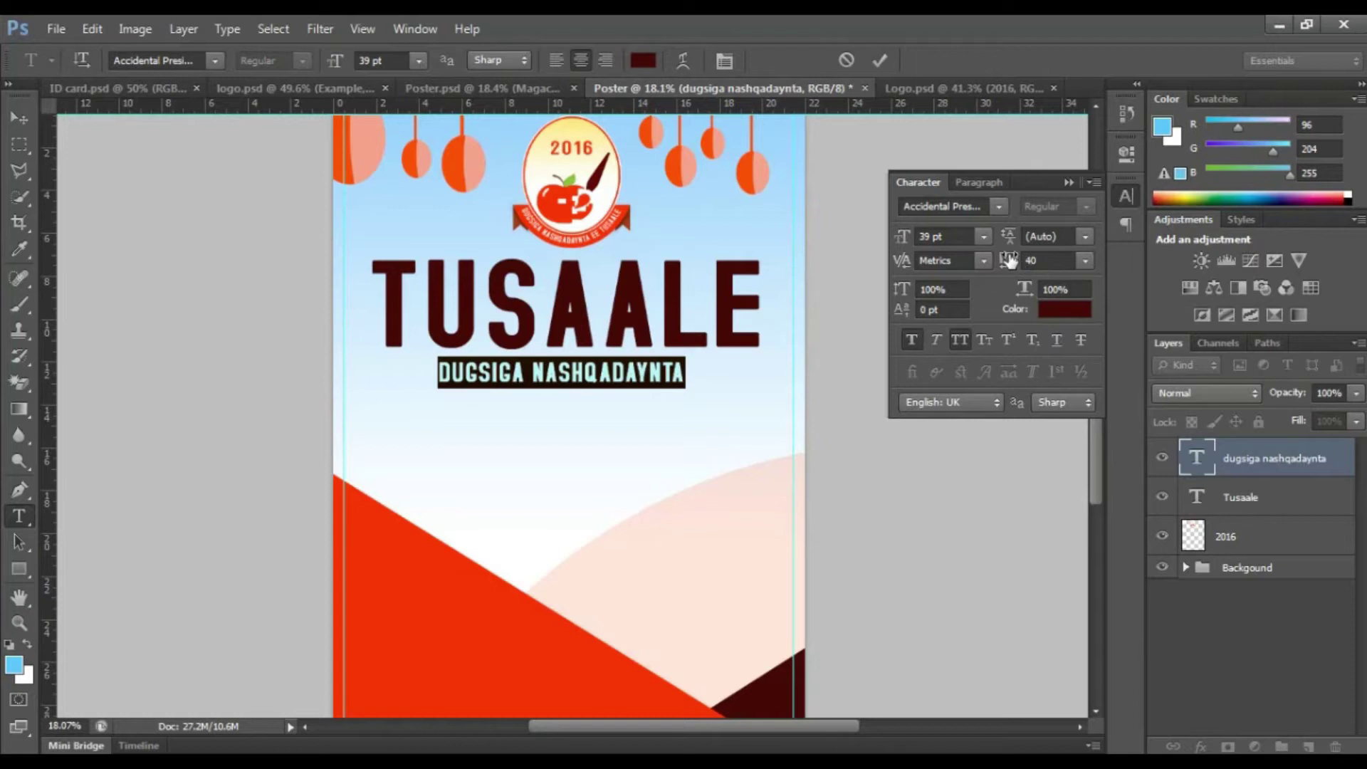
Increase the DUGSIGA NASHQADAYNTA tracking to 280 so it spans the title's width, and realign the line under TUSAALE.
left_click_drag(1008, 263, 1021, 264)
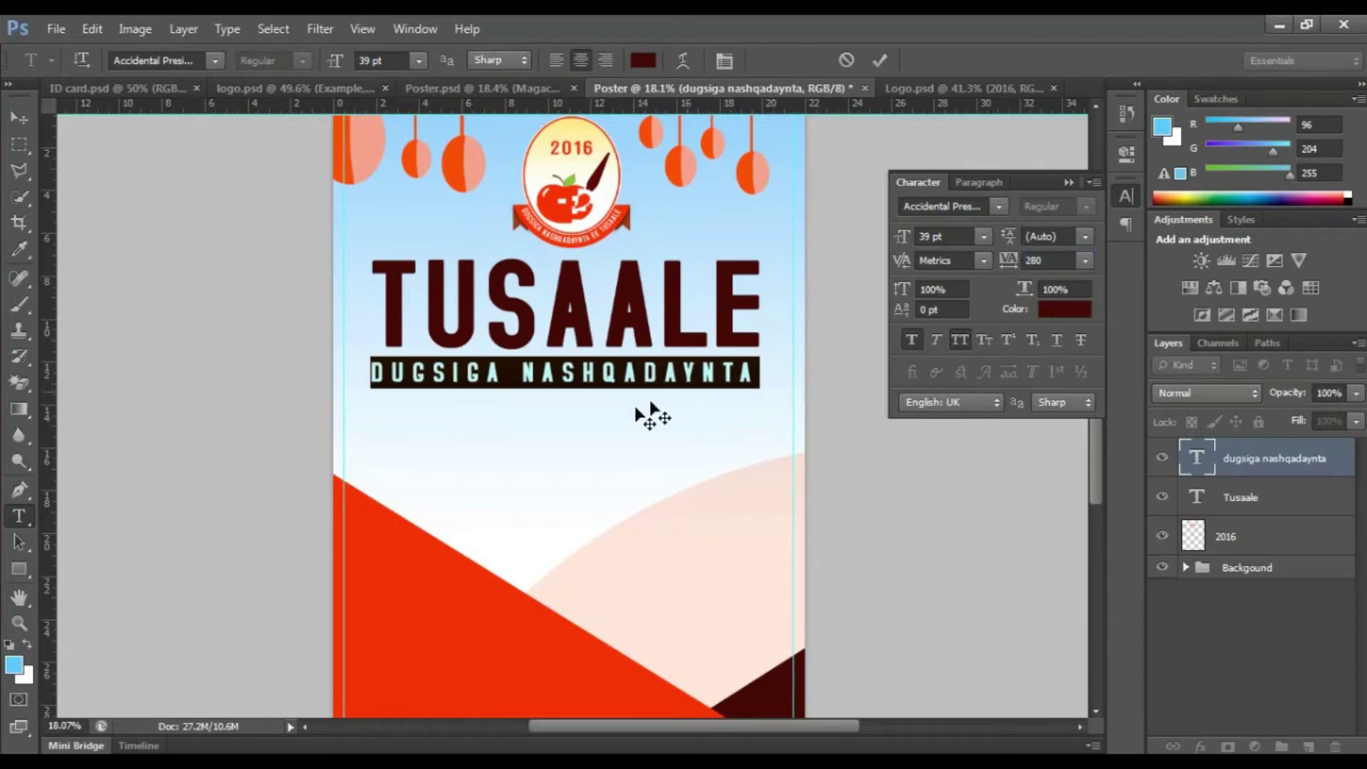
key("ctrl")
left_click_drag(456, 376, 463, 377)
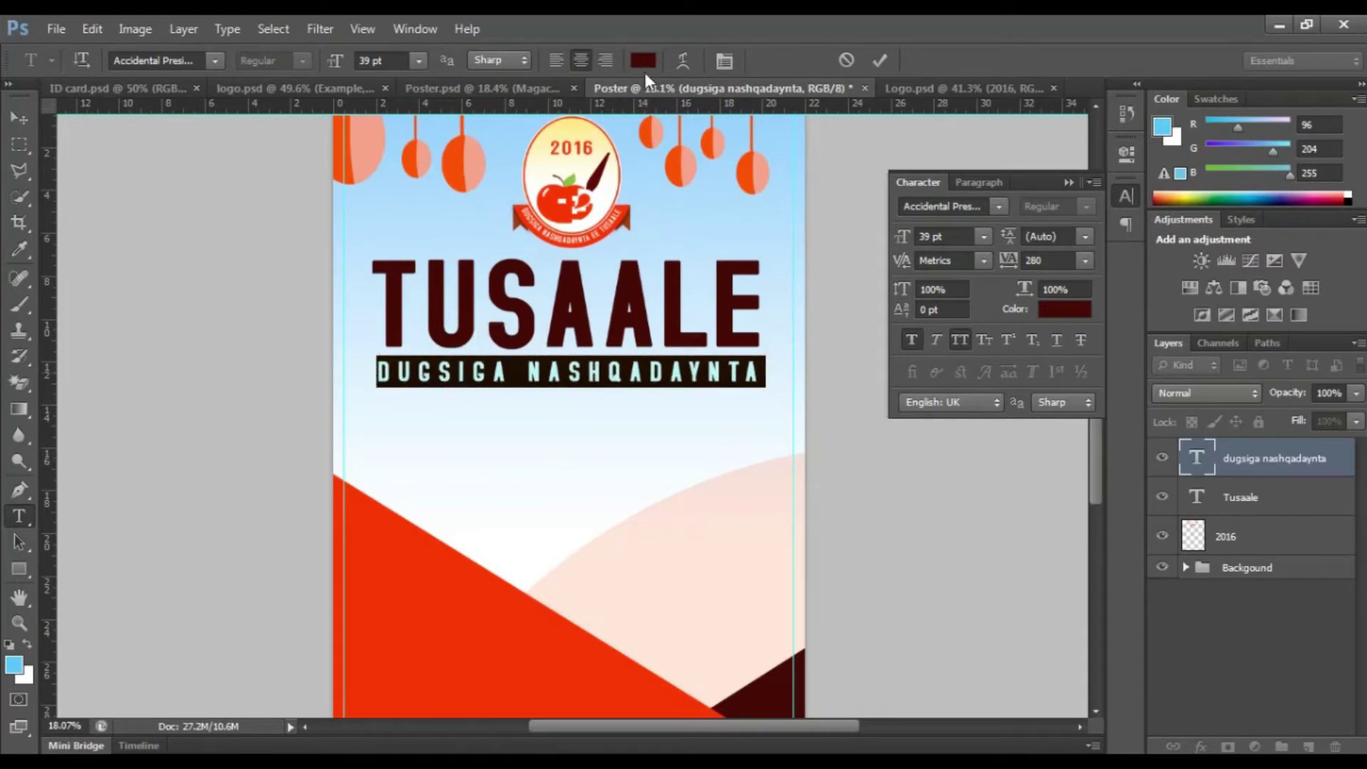
Recolour the DUGSIGA NASHQADAYNTA text to ff2a00, sampled from the poster's large red shape, and commit the text.
left_click(646, 69)
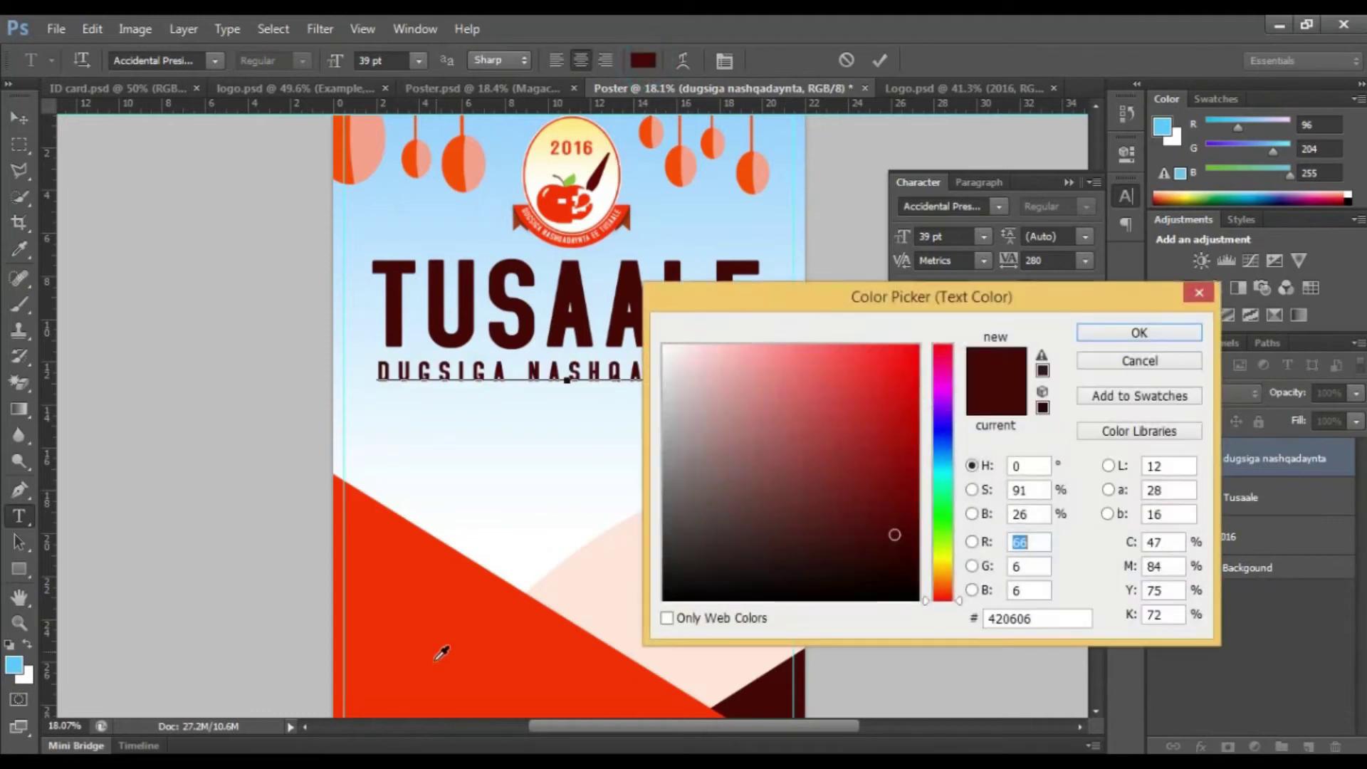
left_click(431, 665)
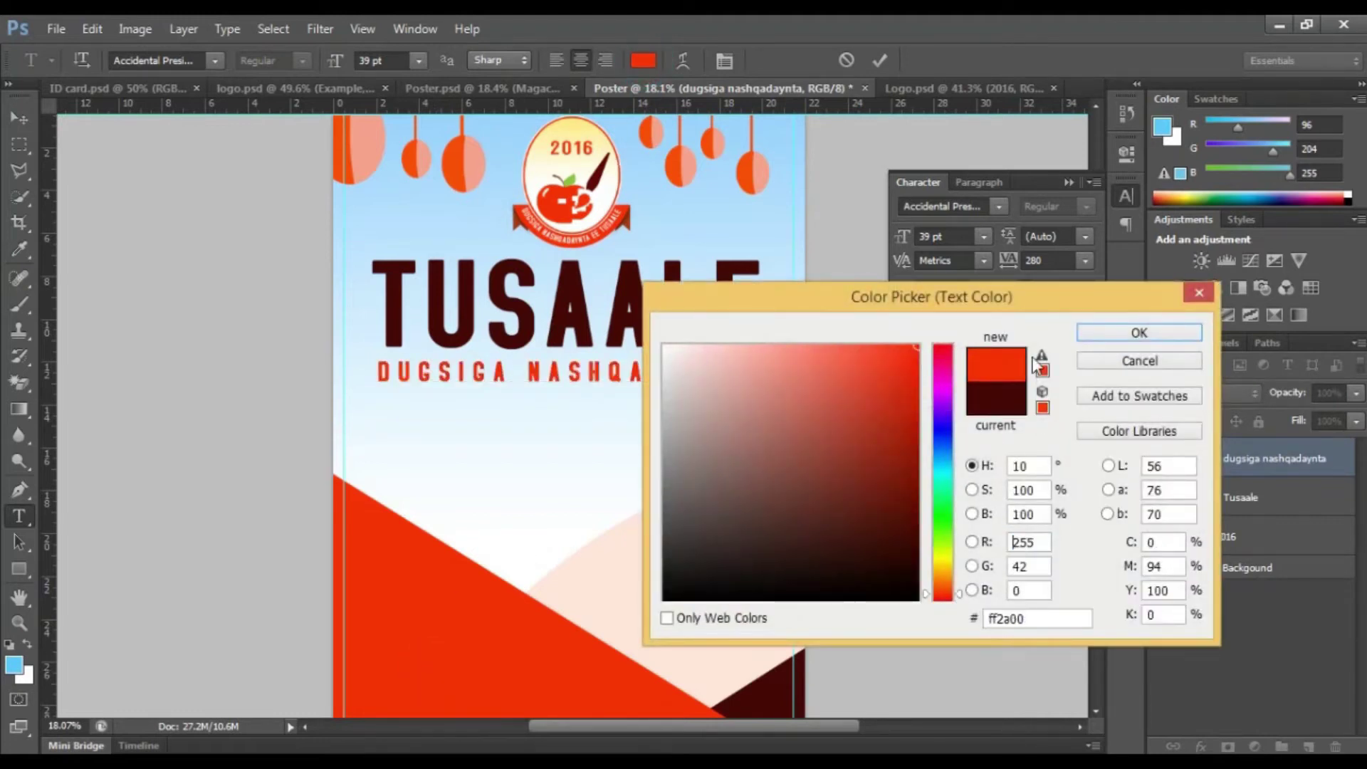
left_click(1107, 333)
left_click(876, 64)
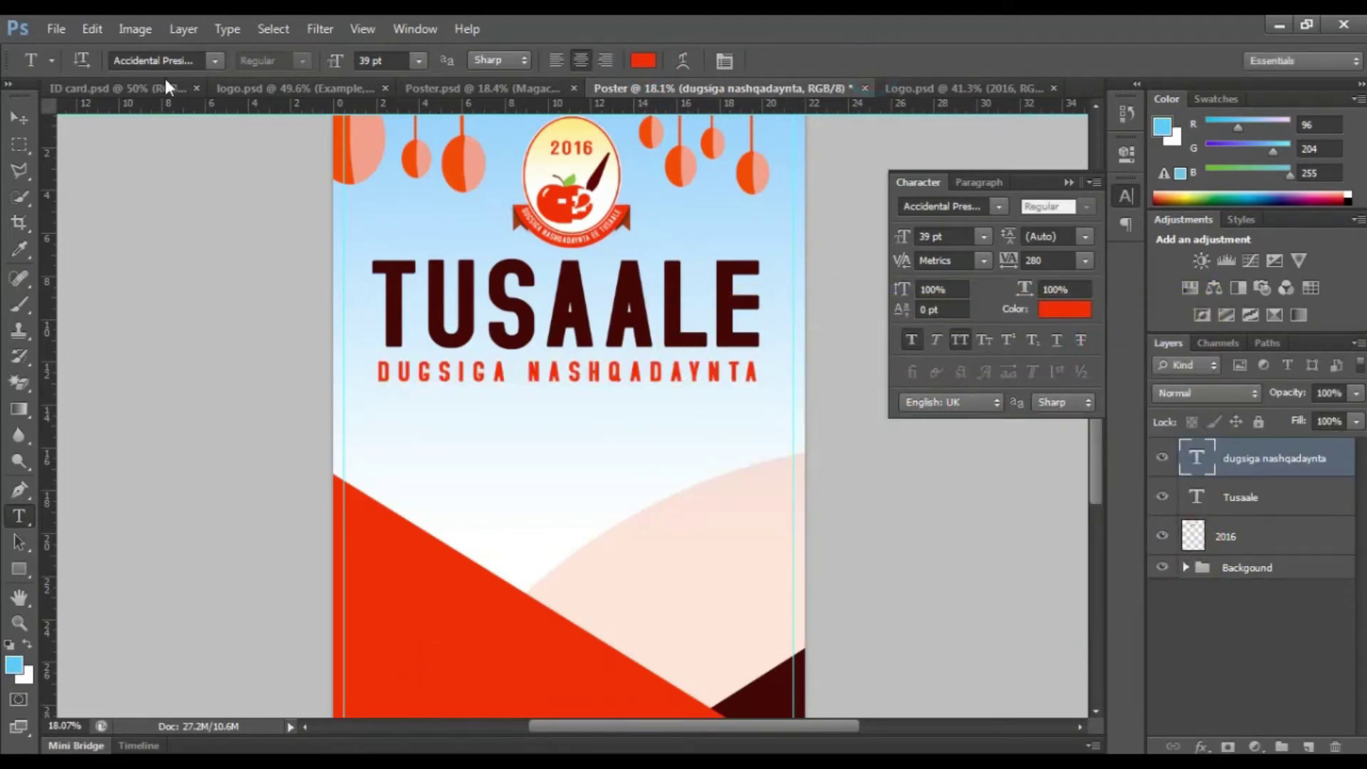
Nudge the DUGSIGA NASHQADAYNTA line up so it sits closer beneath the TUSAALE title.
left_click(20, 118)
key("shift+Up")
key("shift+Up")
key("shift+Up")
key("shift+Up")
key("shift+Up")
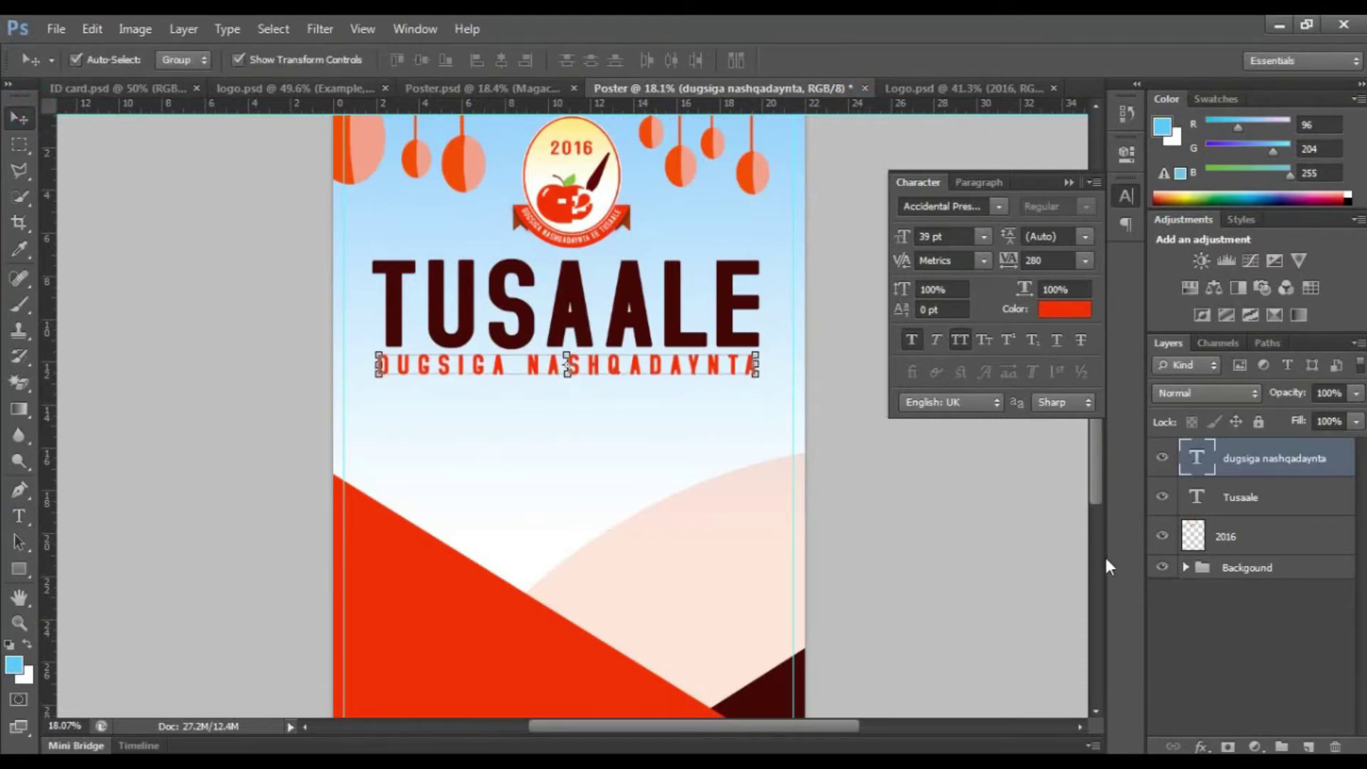
left_click(574, 292)
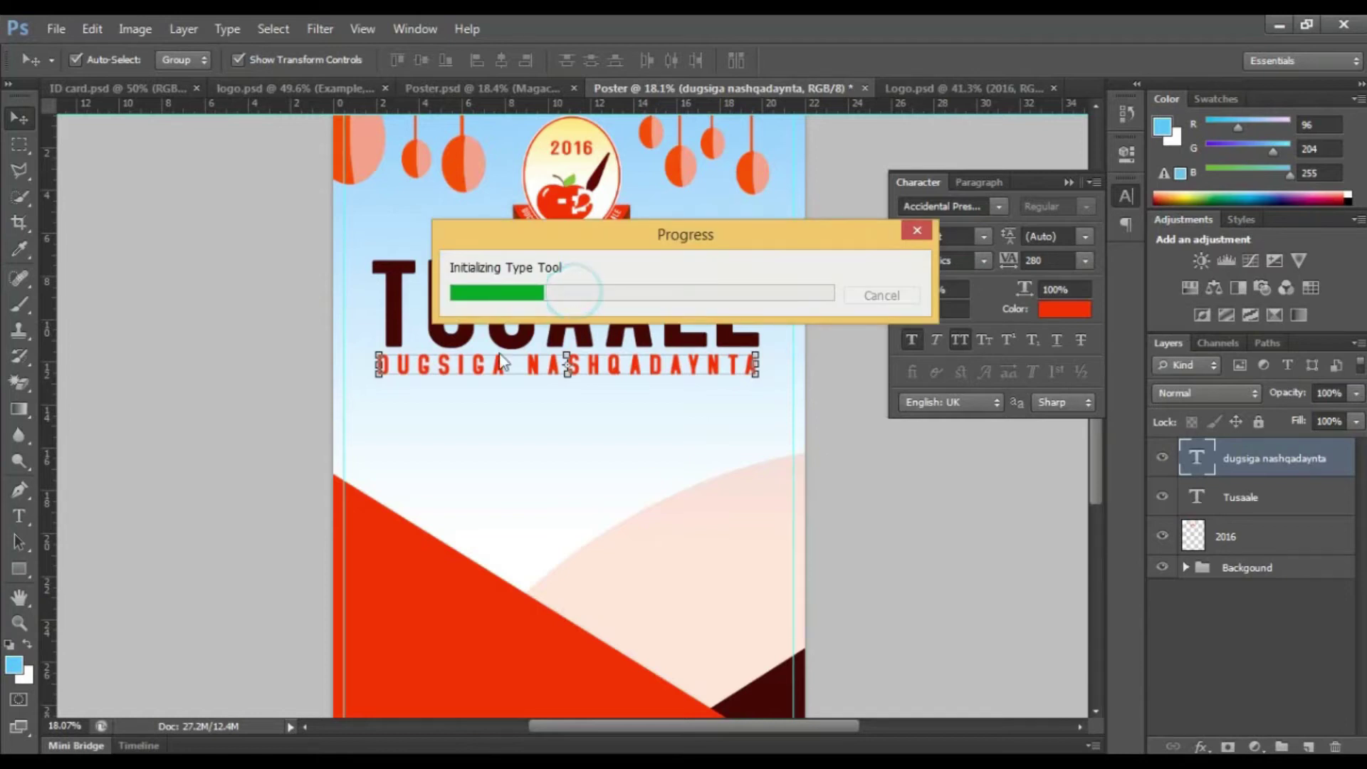
left_click(489, 388)
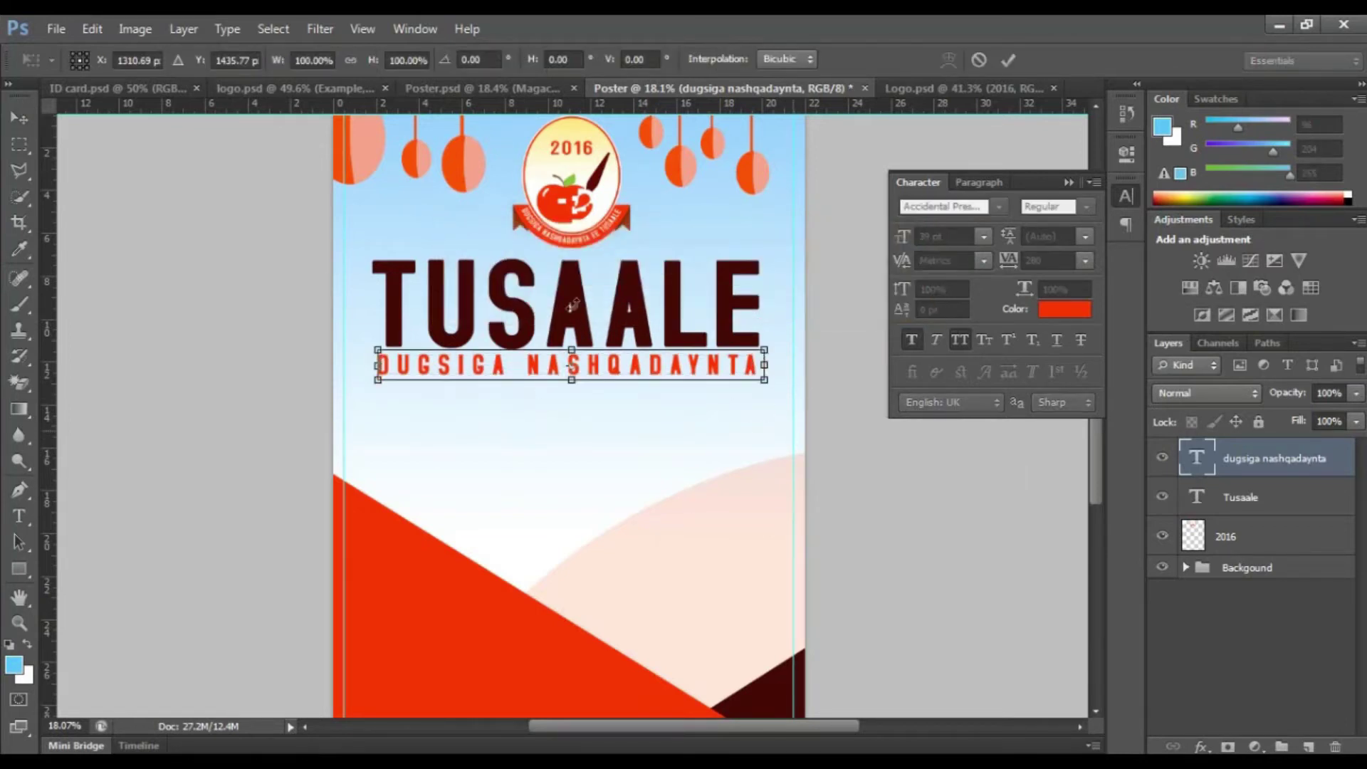
left_click(1016, 56)
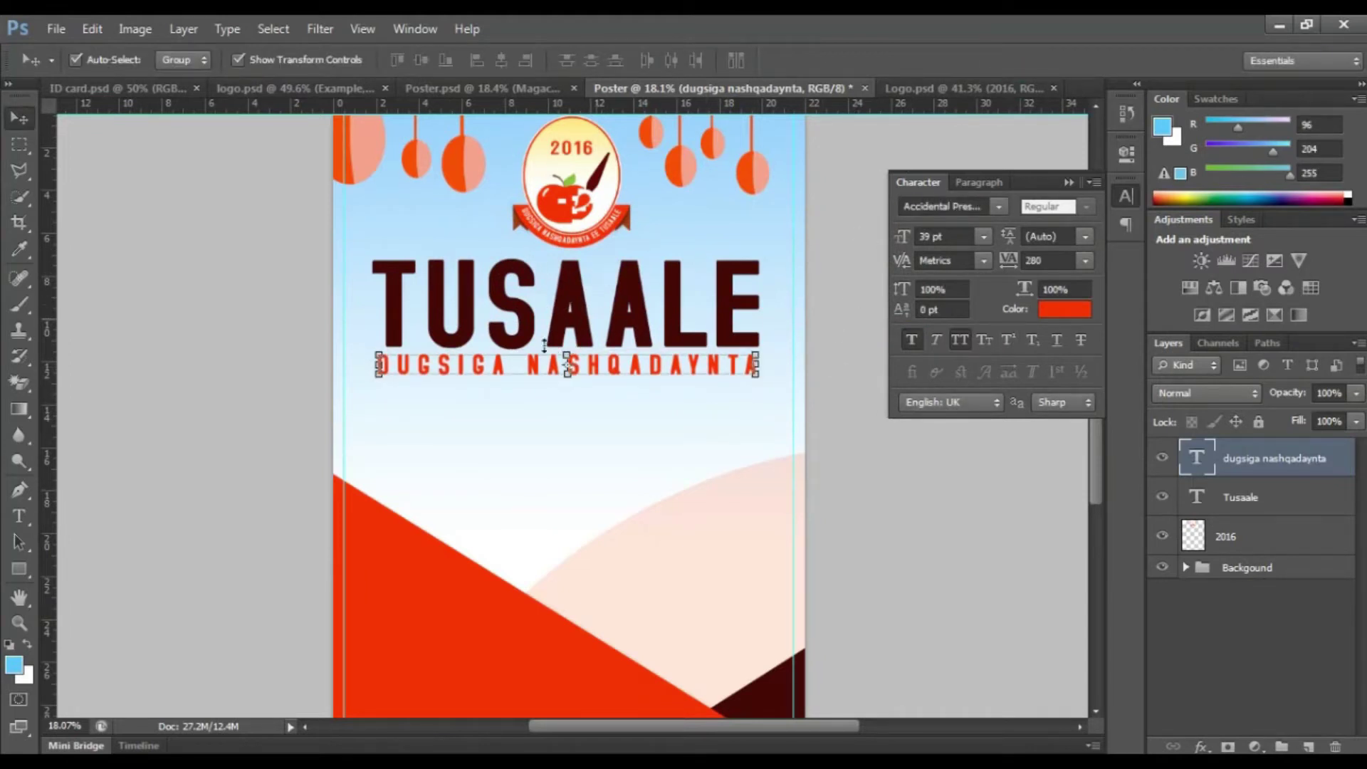
Group the TUSAALE title and its subtitle together and name the group Mgaca.
left_click(631, 292, "shift")
key("ctrl+g")
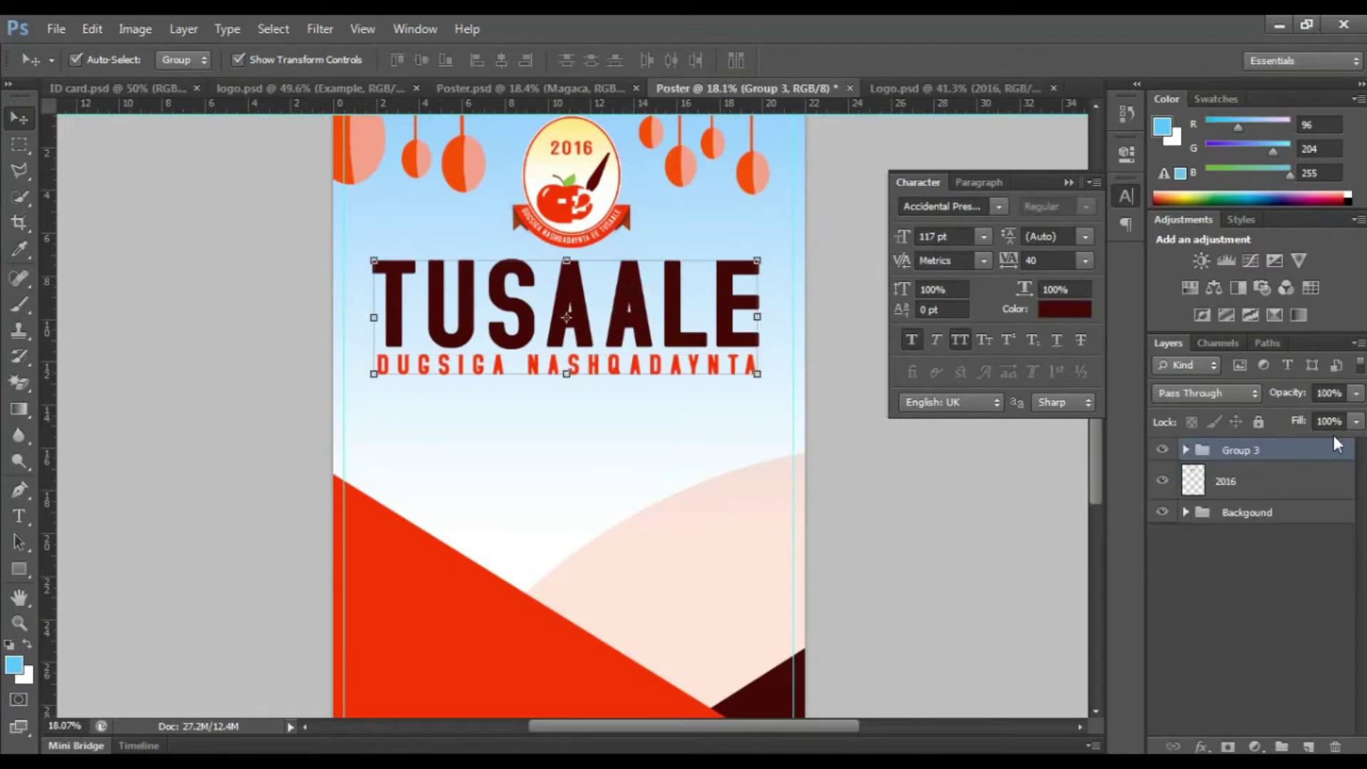
double_click(1234, 456)
type("Magaca")
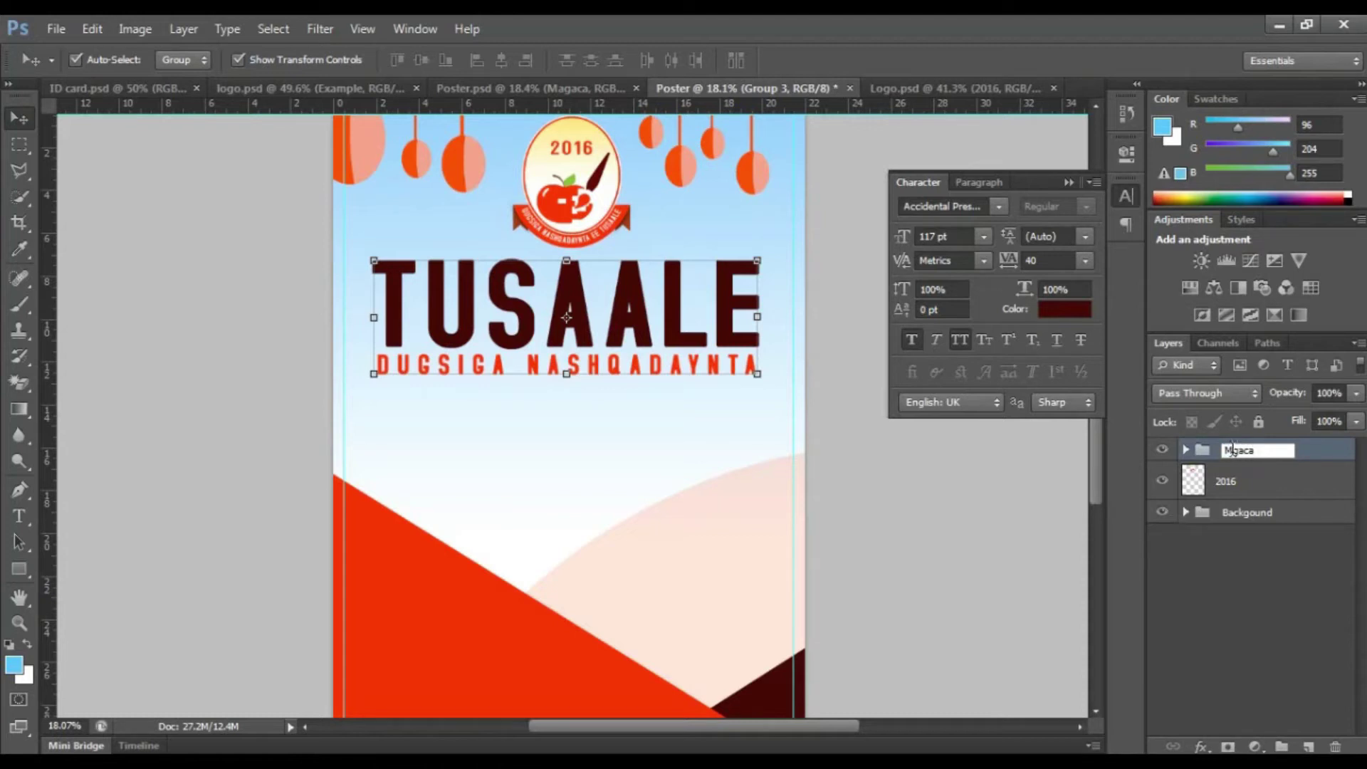
key("Return")
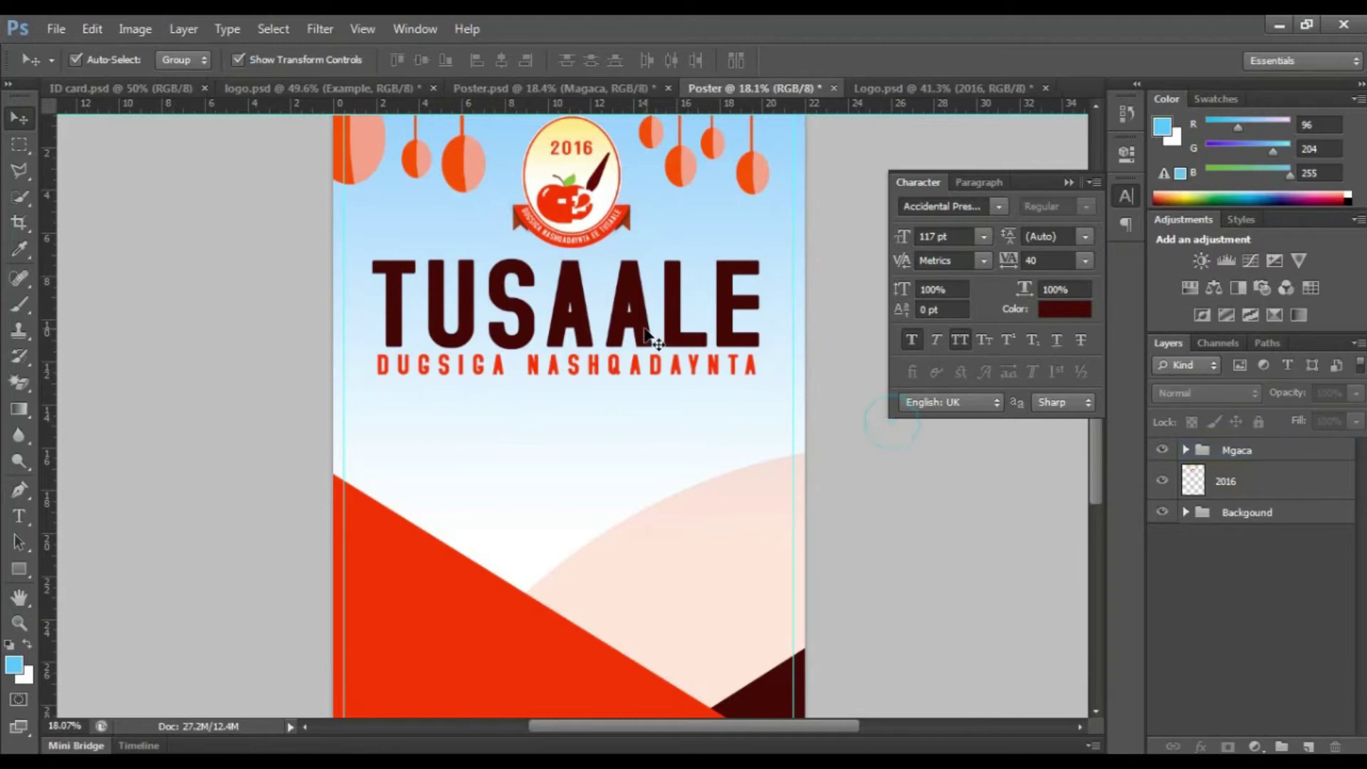
Scale the Mgaca group down slightly, centre it closer beneath the logo and commit the transform.
left_click_drag(760, 379, 744, 374)
left_click_drag(682, 307, 695, 299)
left_click(1005, 60)
scroll(477, 591, "down", 3)
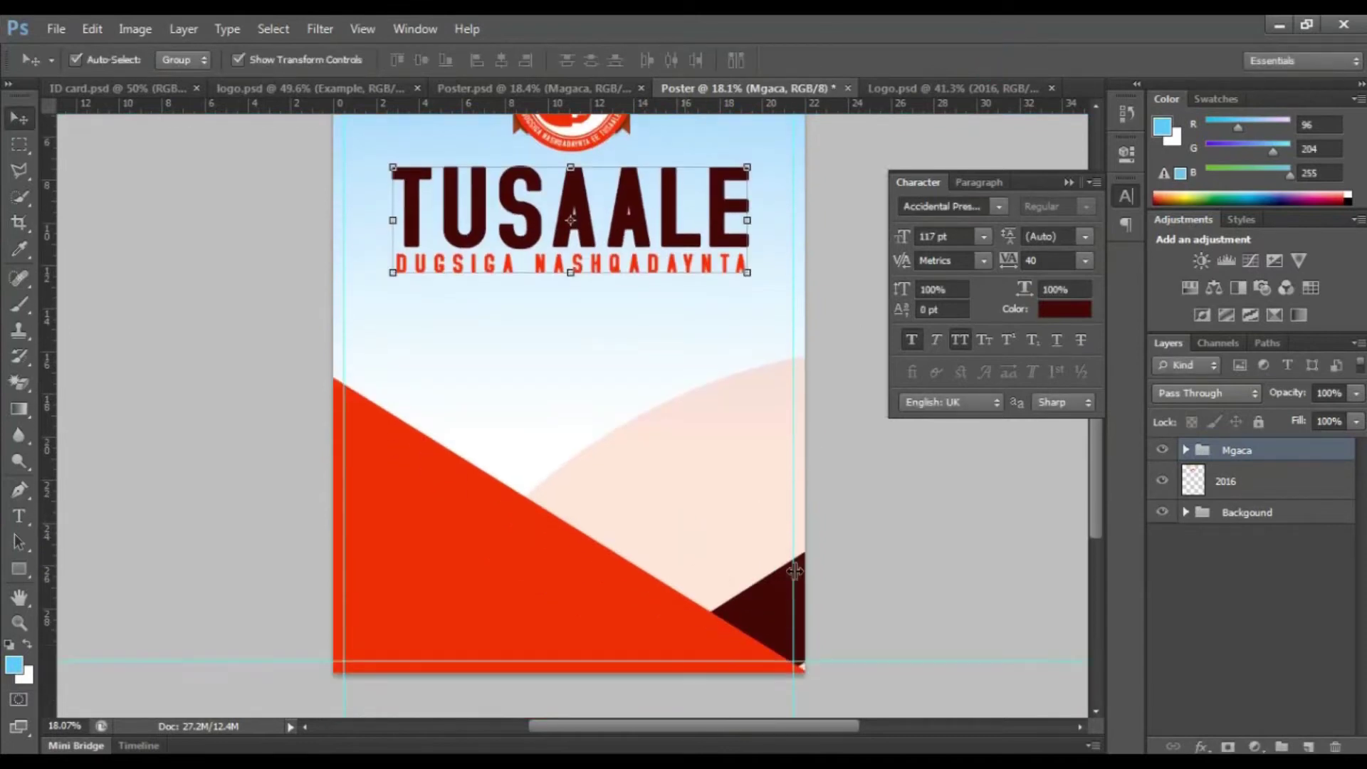
scroll(352, 585, "up", 2)
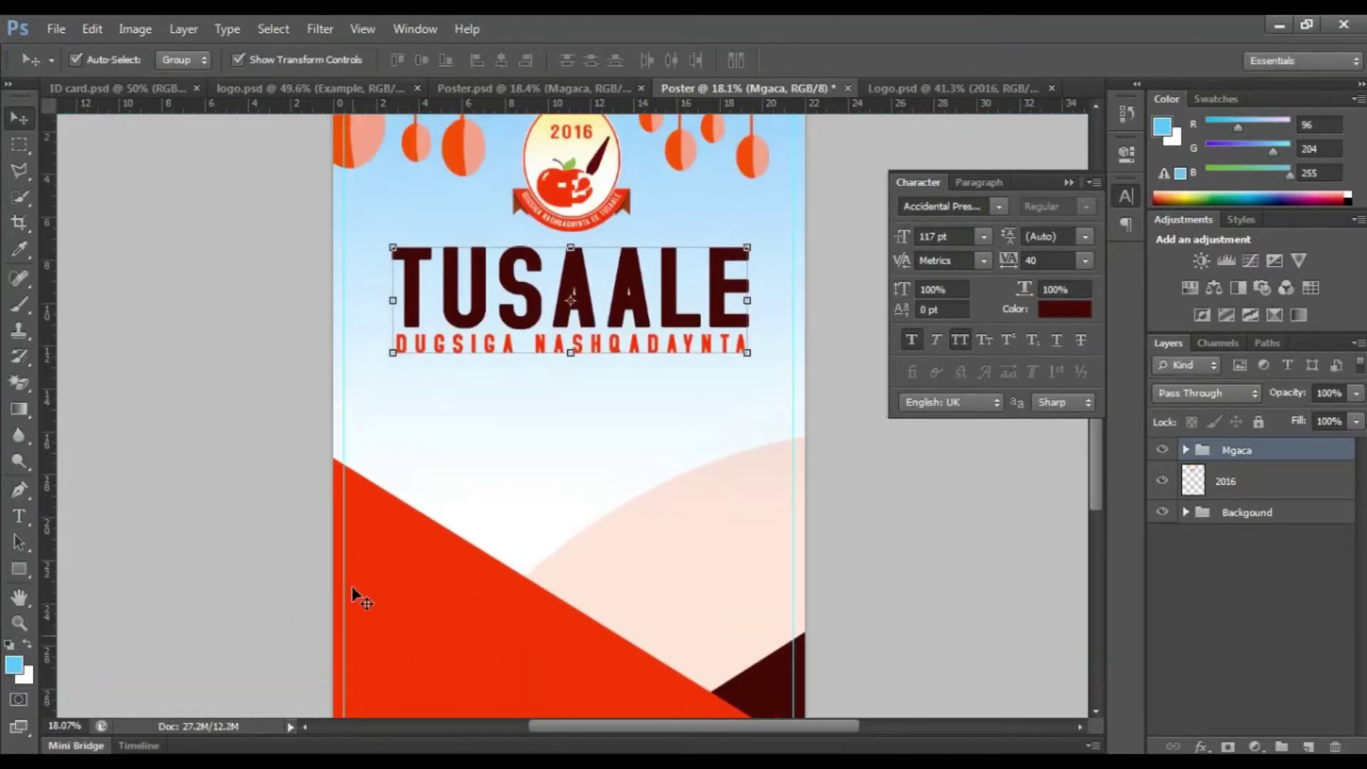
scroll(437, 528, "down", 3)
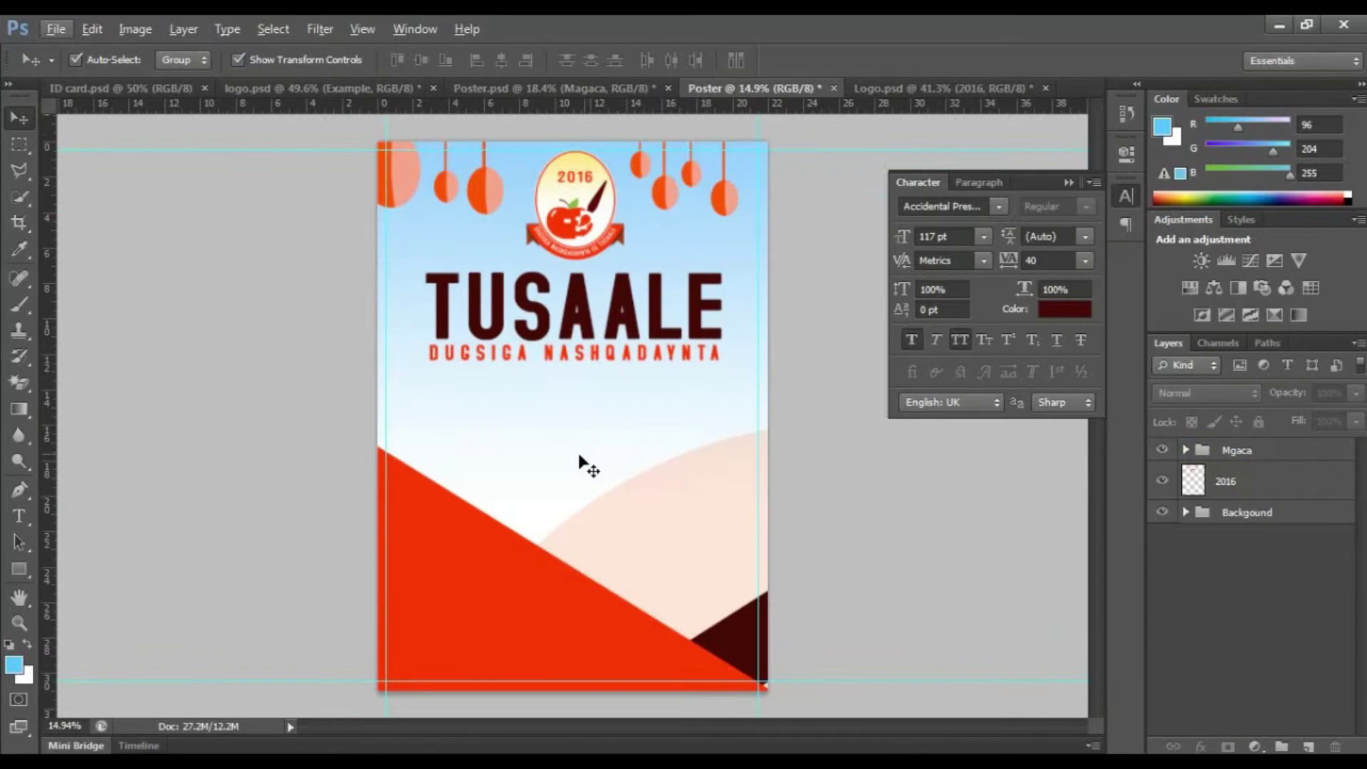
Check the apples in the finished Poster.psd and step Logo.psd back to its separate, unmerged layers.
key("super")
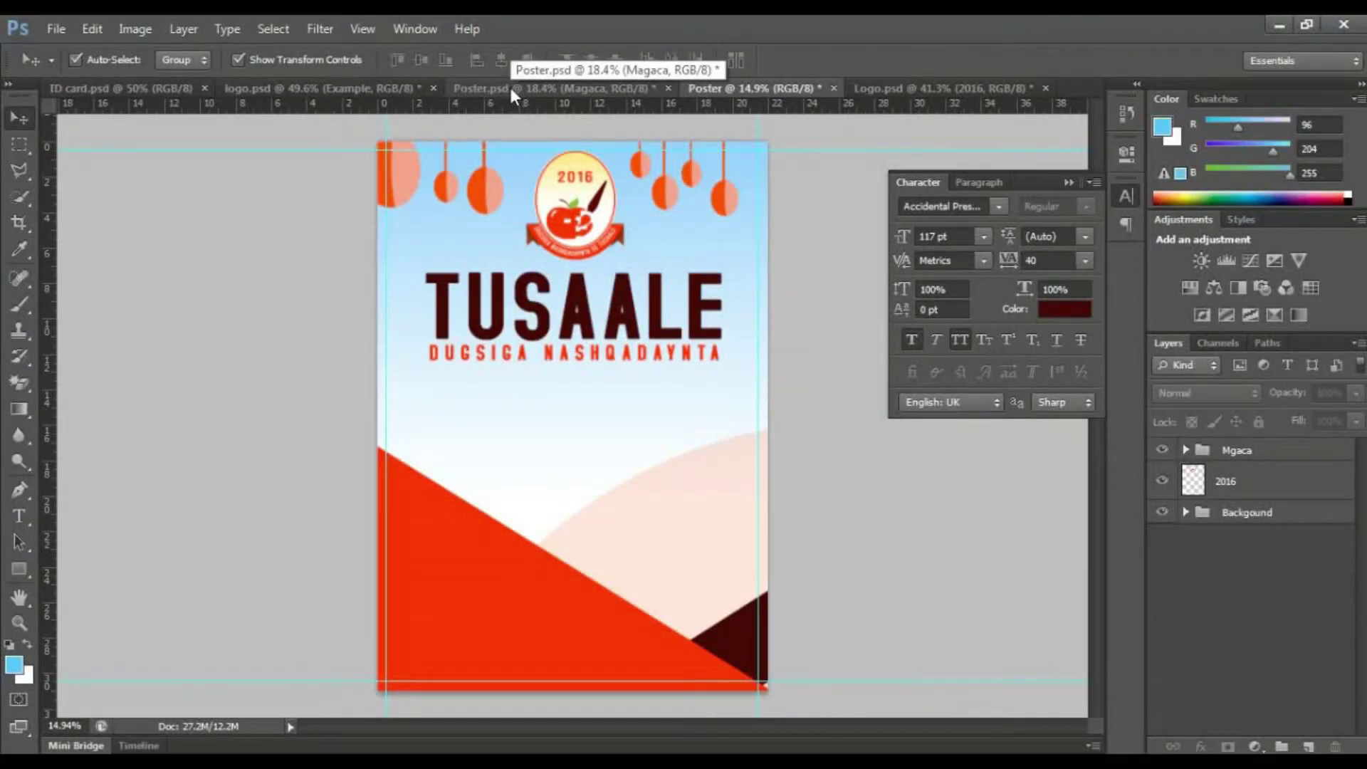
left_click(510, 84)
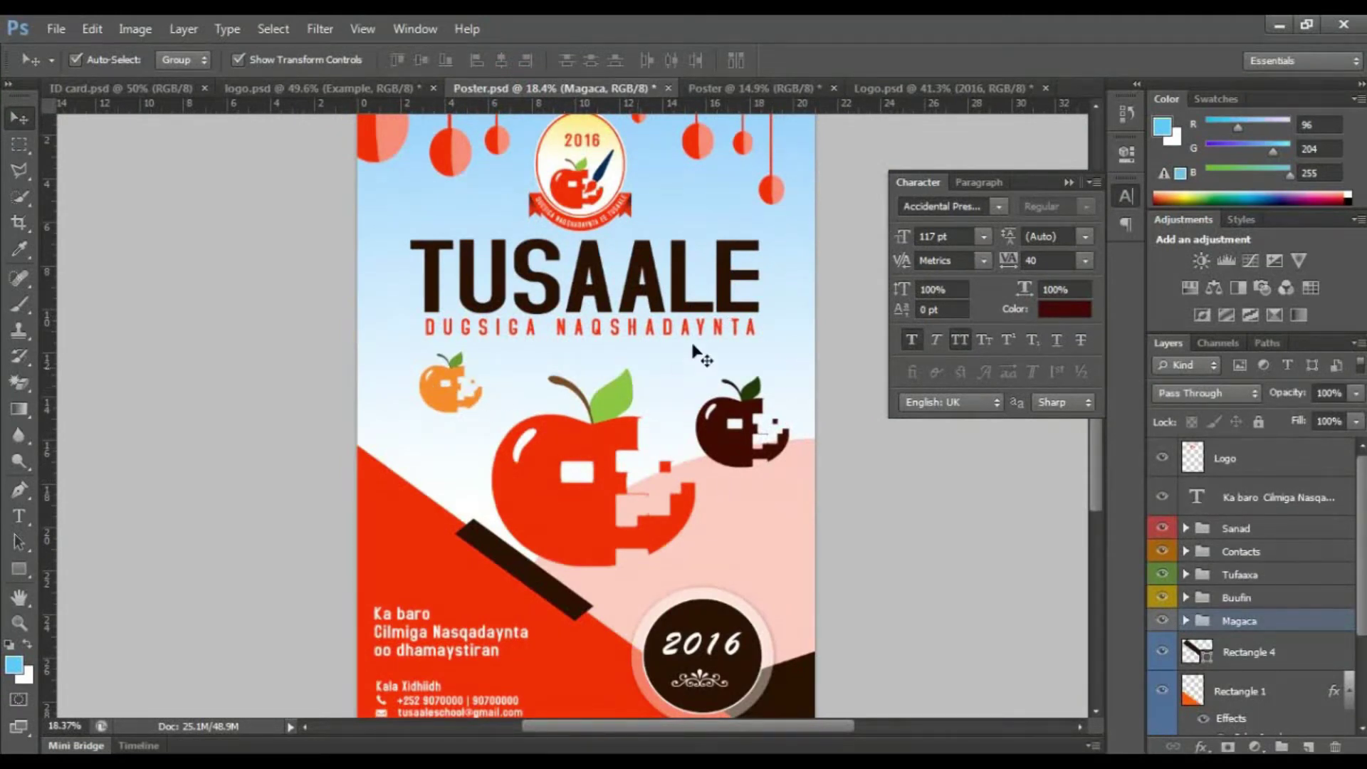
left_click(906, 92)
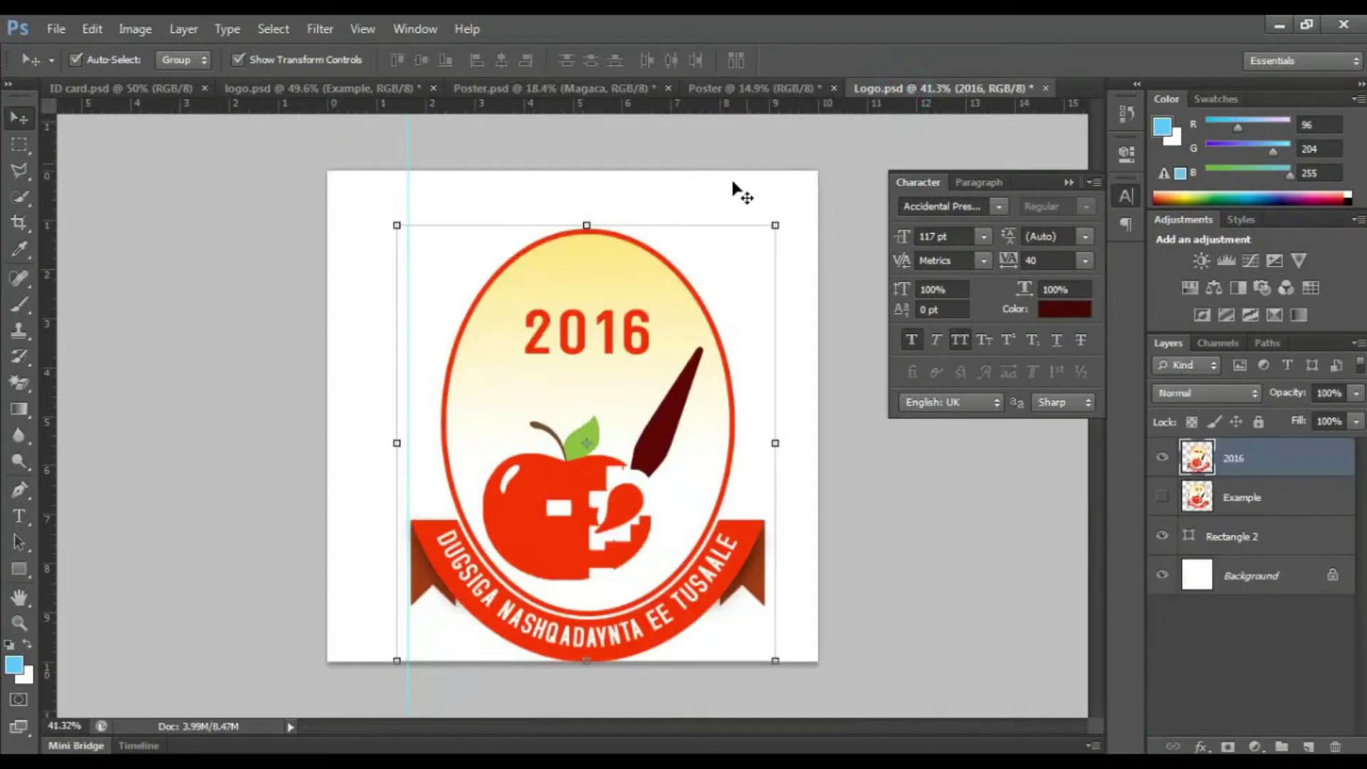
left_click(980, 543)
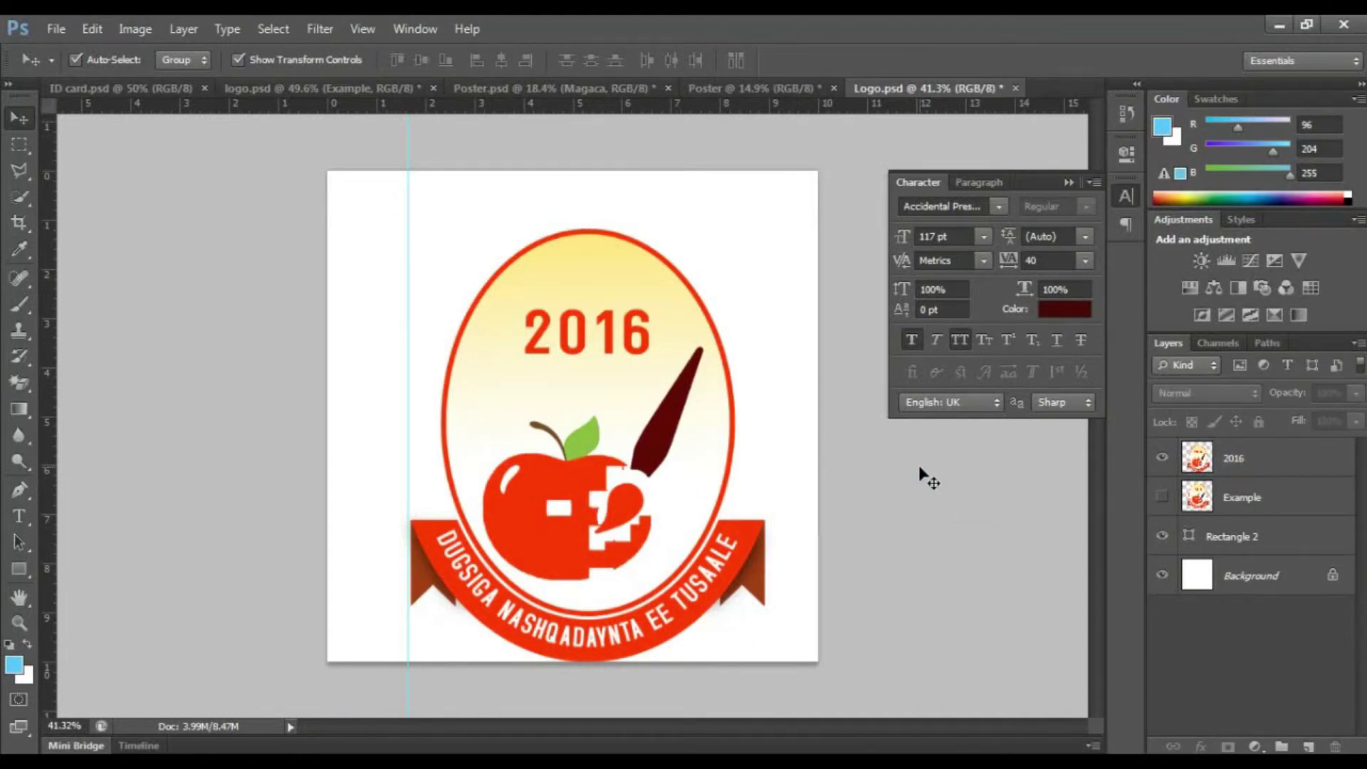
left_click_drag(755, 555, 730, 520)
key("ctrl+z")
left_click(891, 503)
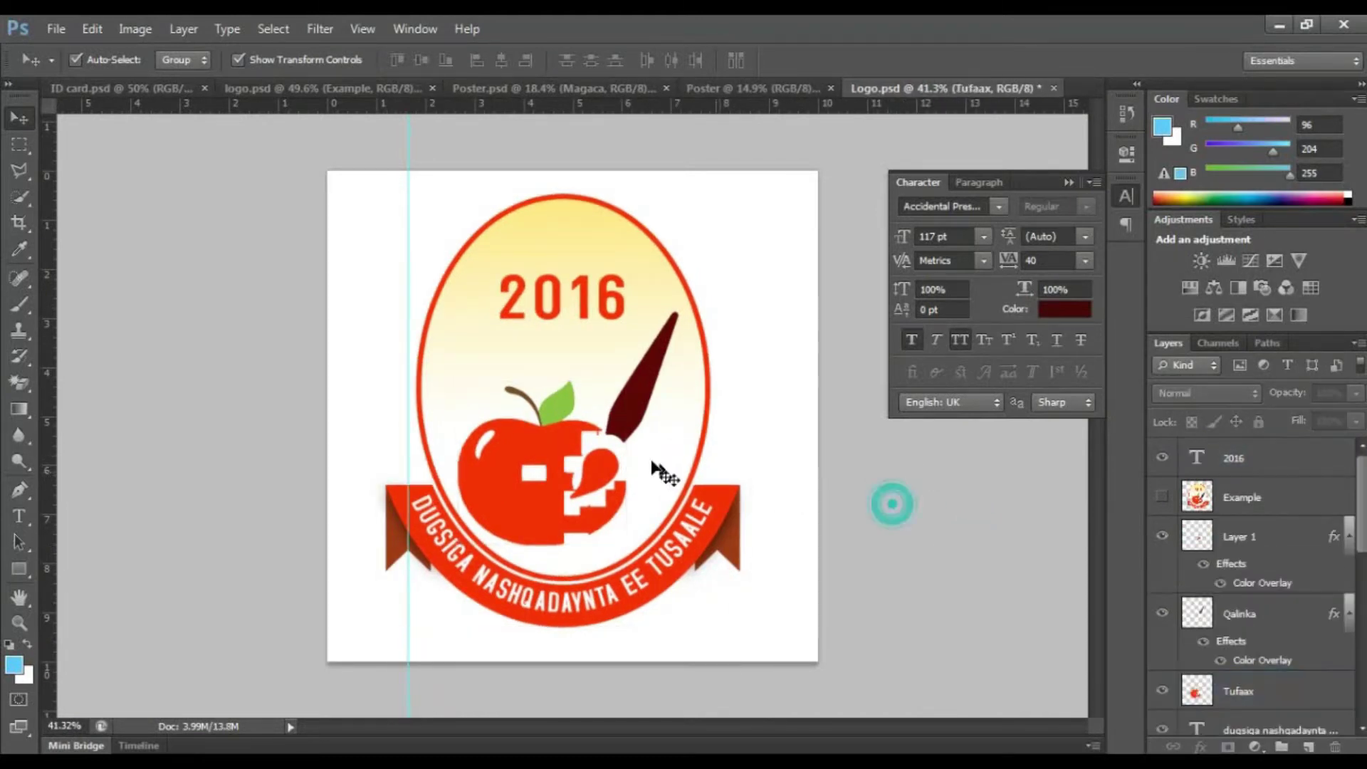
left_click(661, 473)
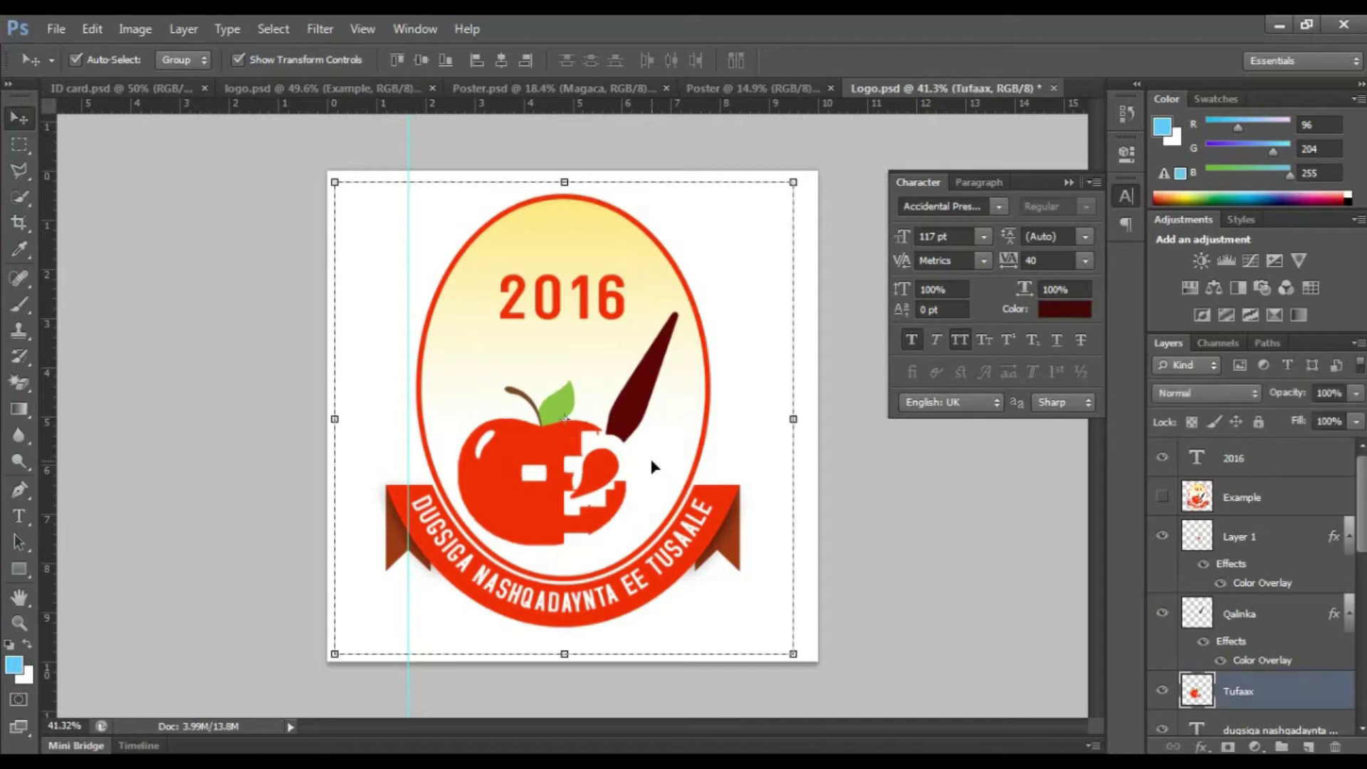
left_click(863, 496)
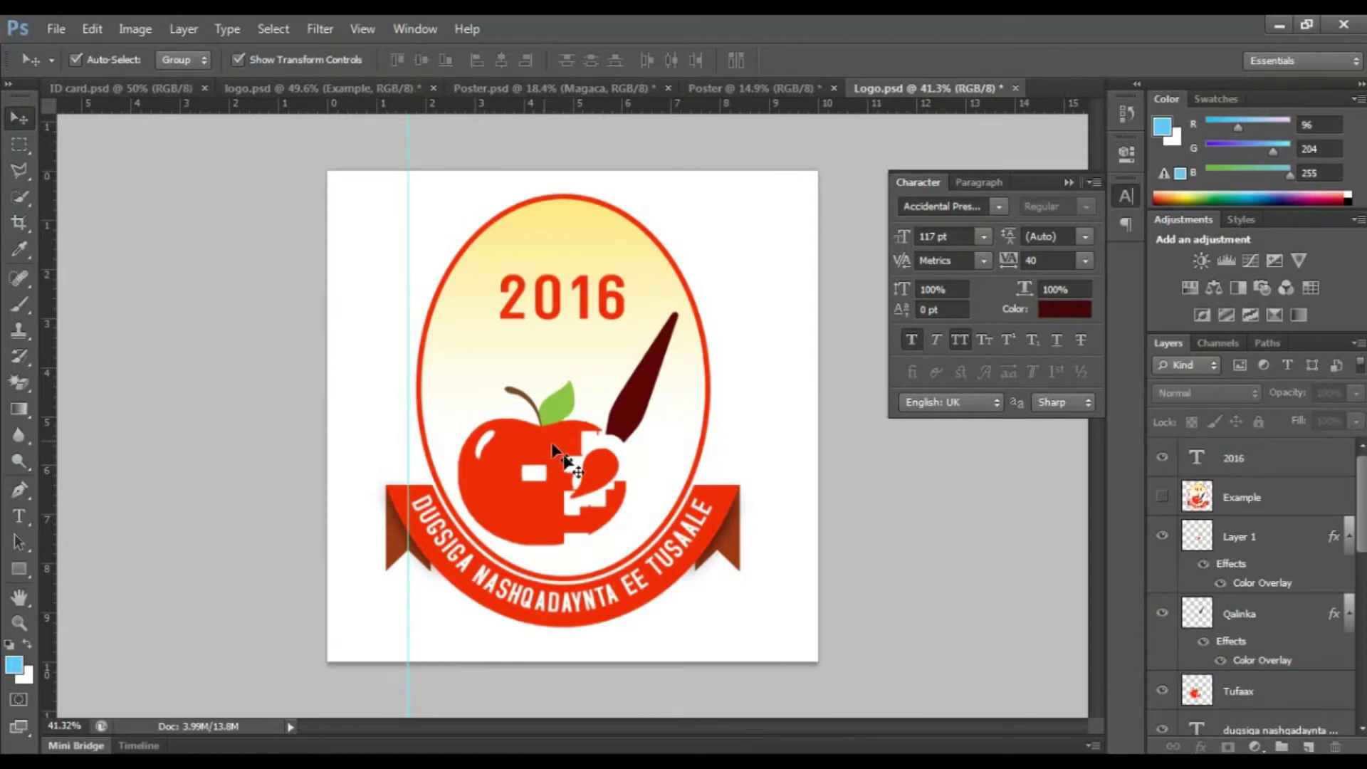
Copy the Tufaax apple from Logo.psd into the Poster document, enlarge it to about 252% and place it centrally below the subtitle.
left_click_drag(545, 433, 716, 84)
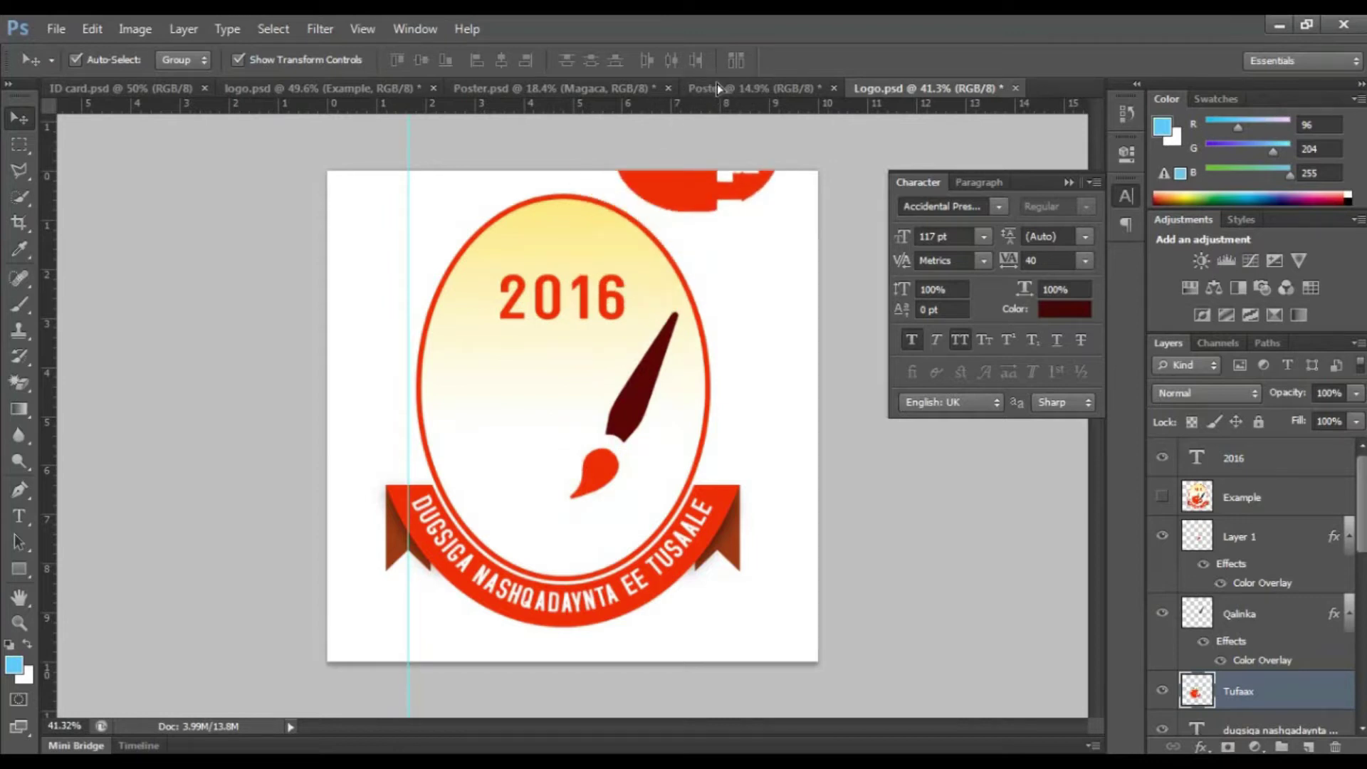
left_click_drag(597, 87, 625, 498)
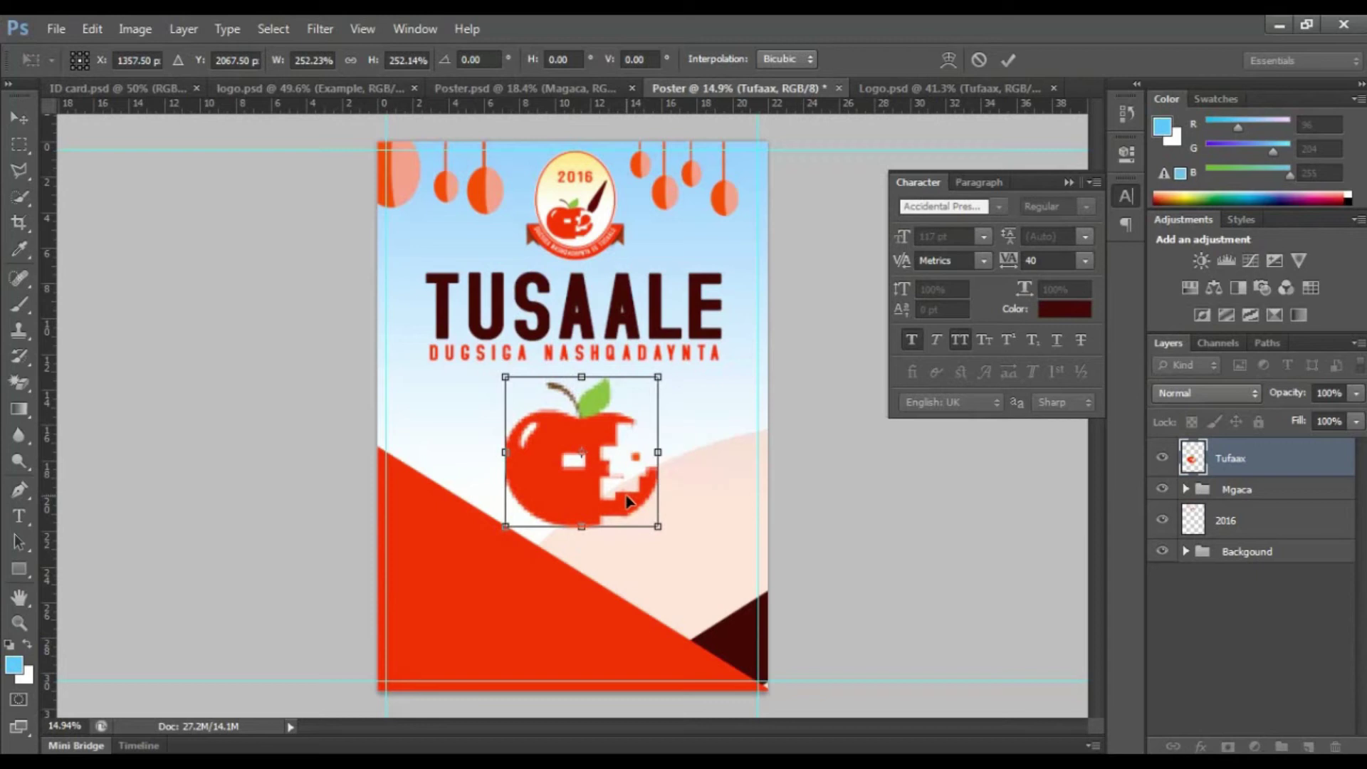
left_click(1006, 54)
left_click(812, 246)
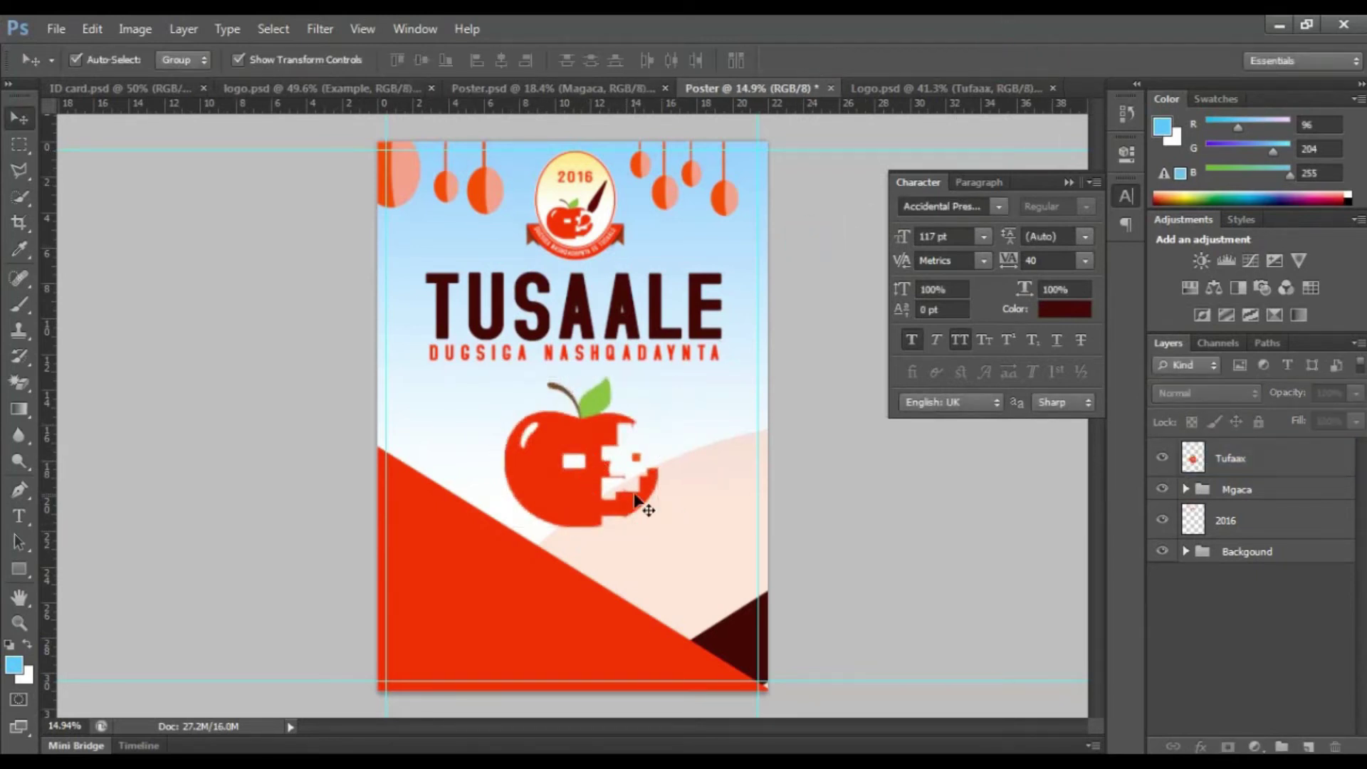
Duplicate the large apple, scale the copy to about 40% and place it to the upper left of the original.
left_click(575, 491)
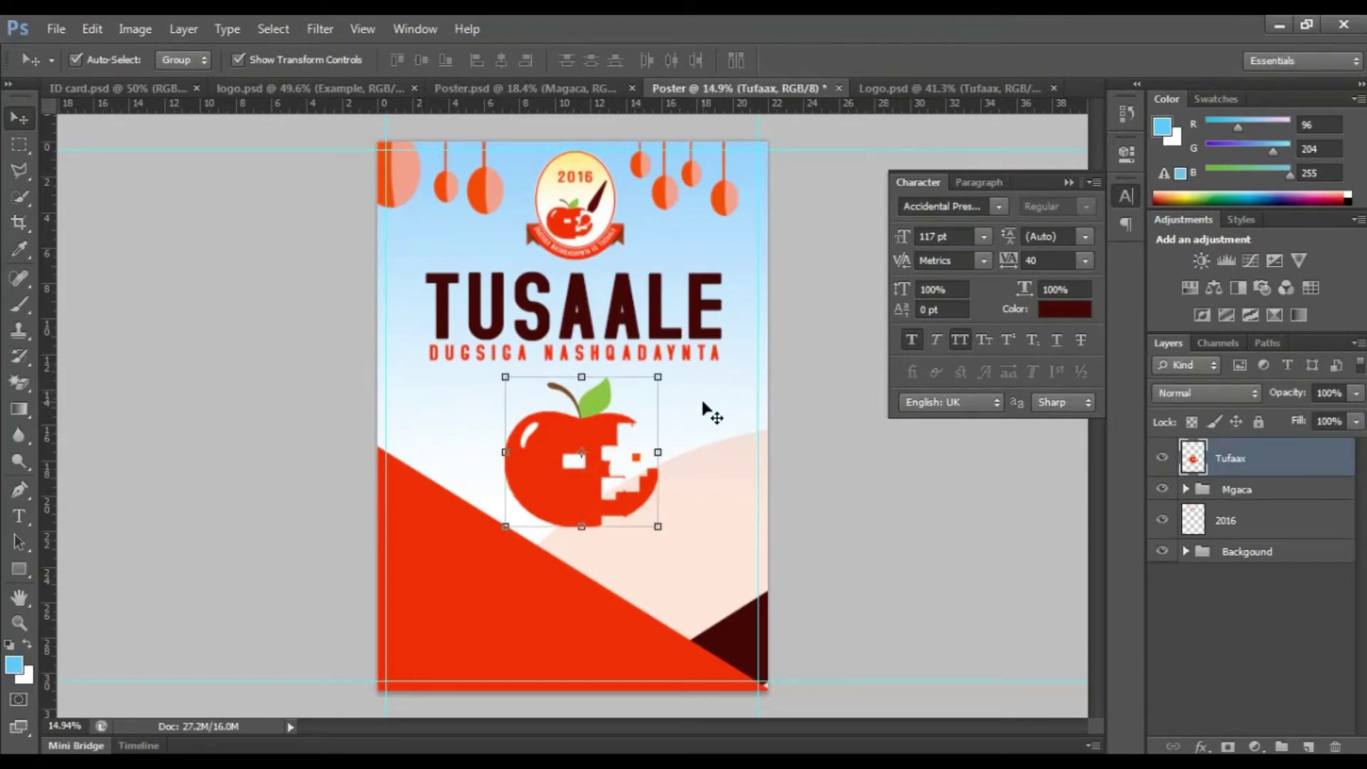
left_click(1002, 513)
left_click_drag(590, 492, 561, 503)
key("ctrl+z")
key("ctrl+t")
left_click_drag(645, 544, 463, 413)
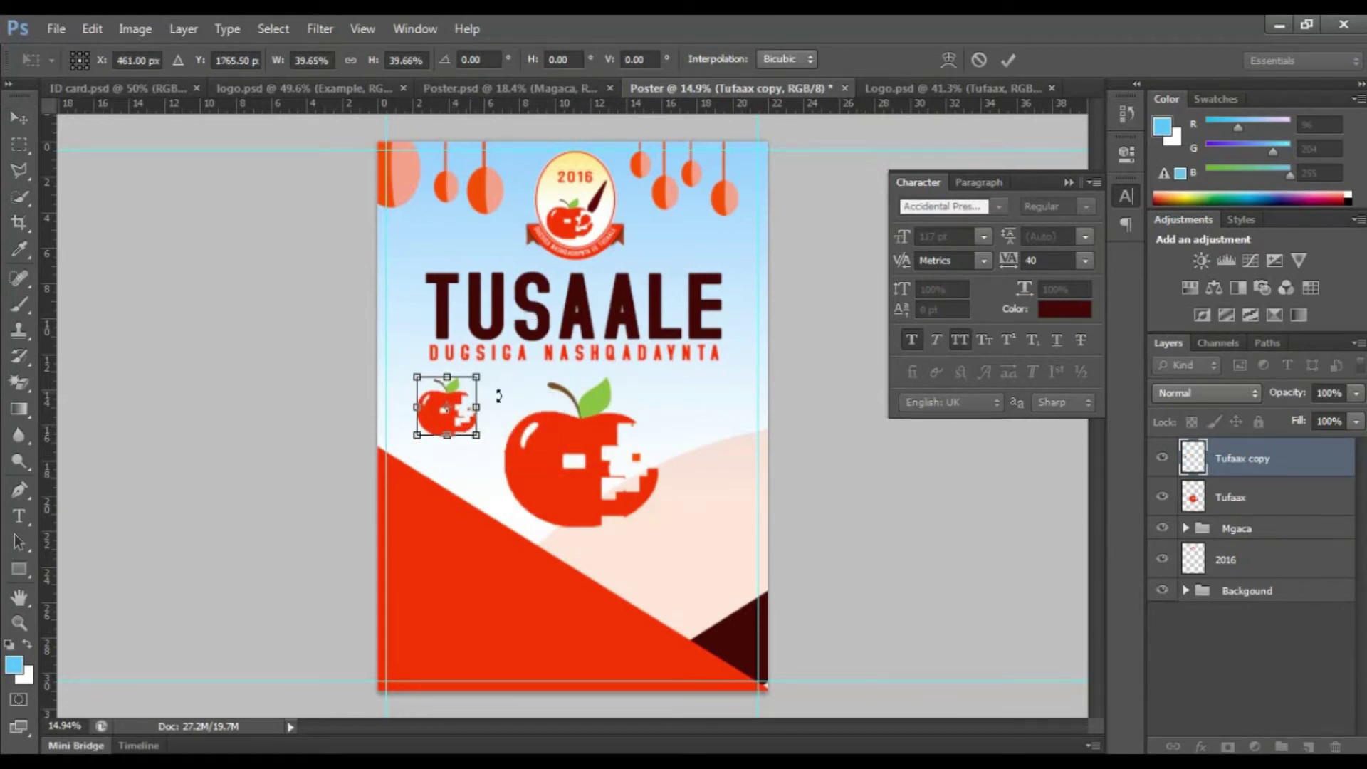
left_click(1006, 62)
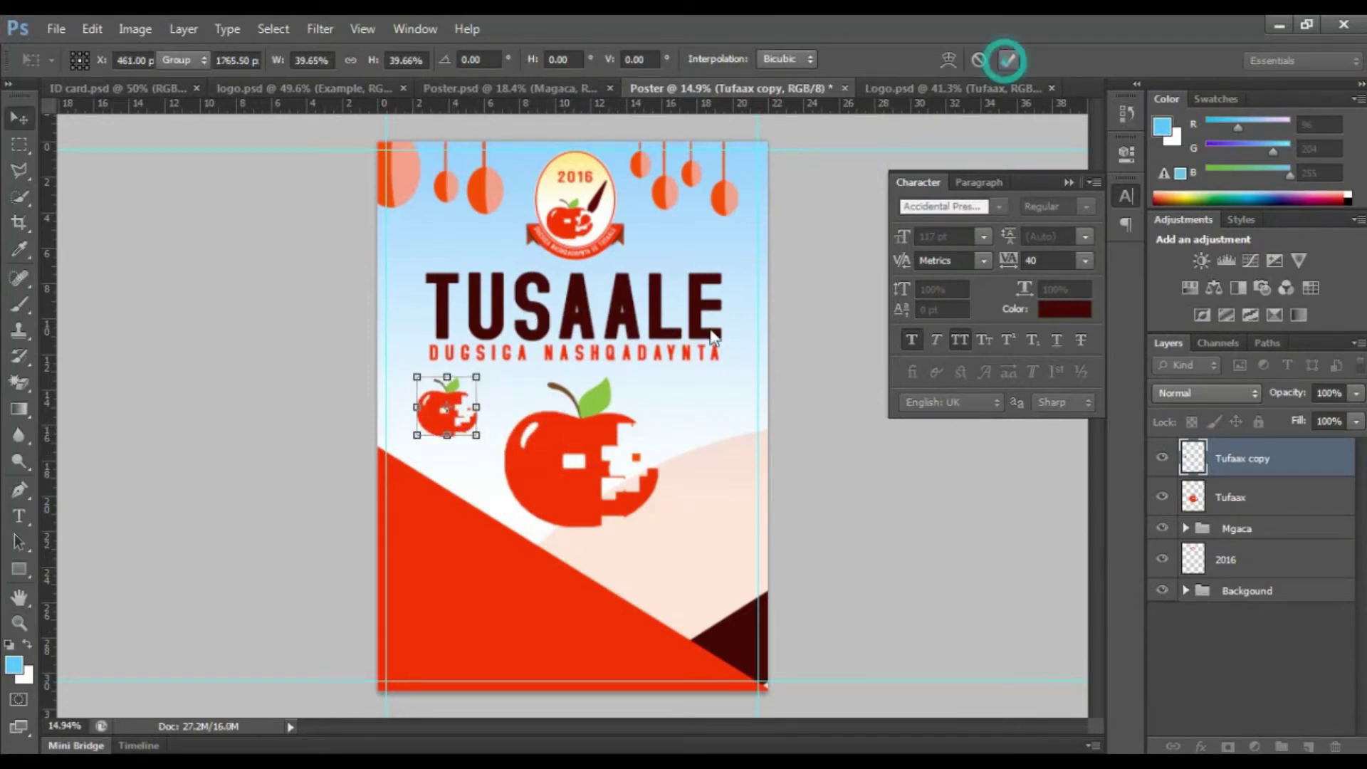
left_click(792, 329)
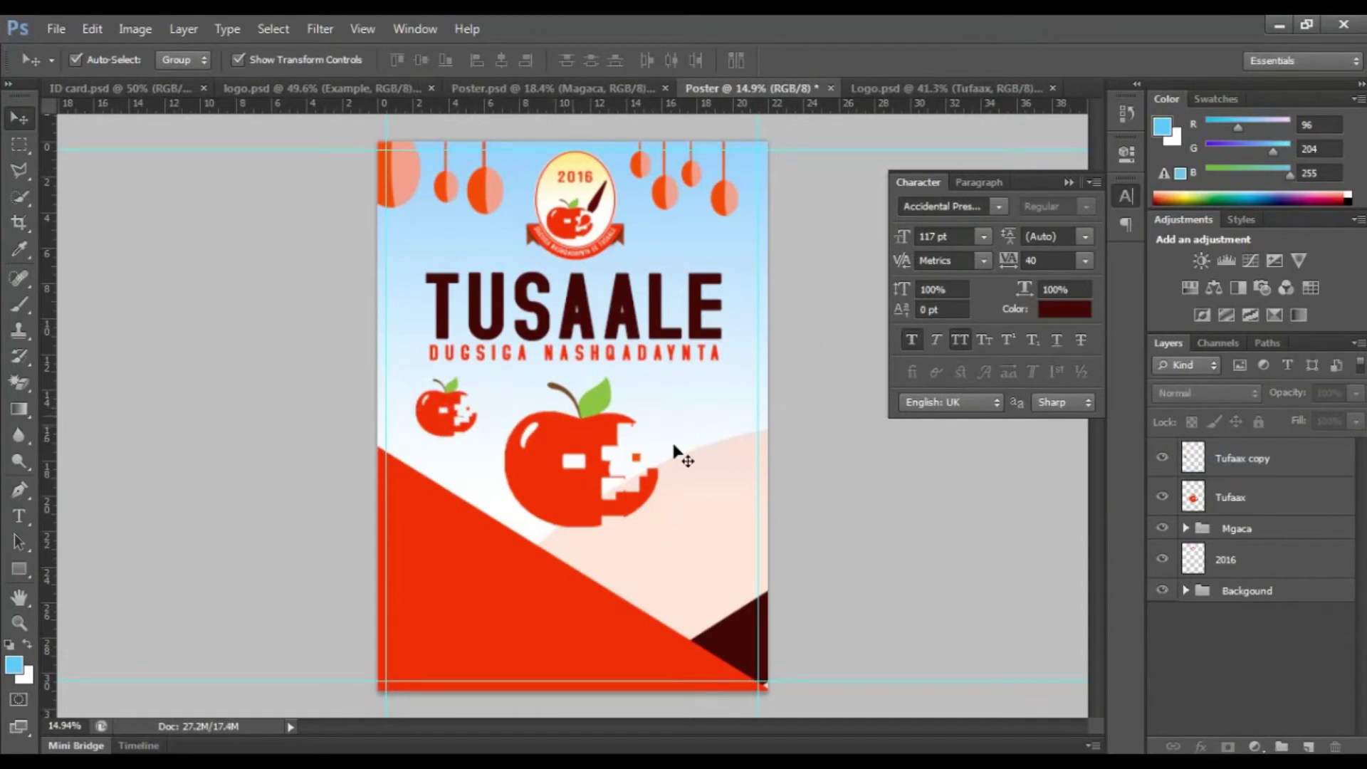
Recolour the small apple orange with a Hue/Saturation adjustment of hue +18, using the small orange apple in Poster.psd as reference.
left_click(579, 451)
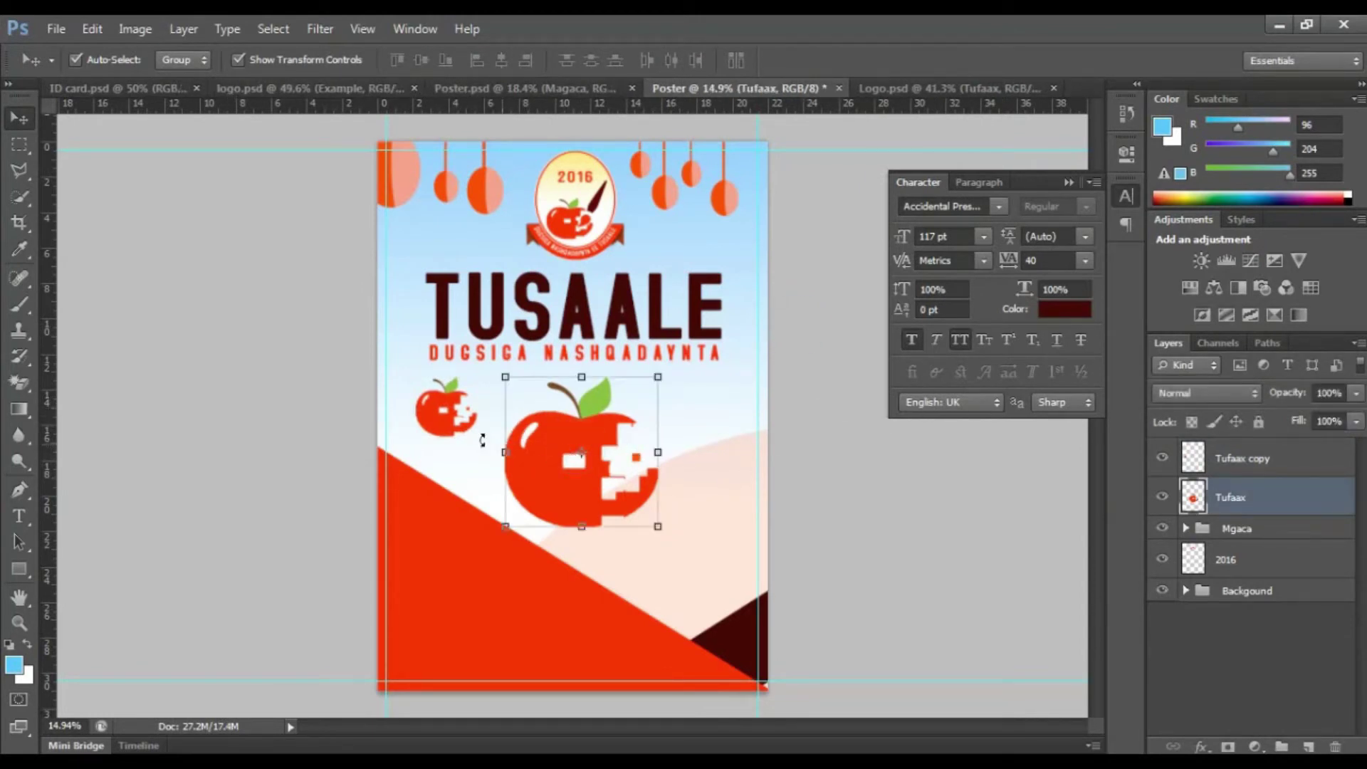
left_click(436, 419)
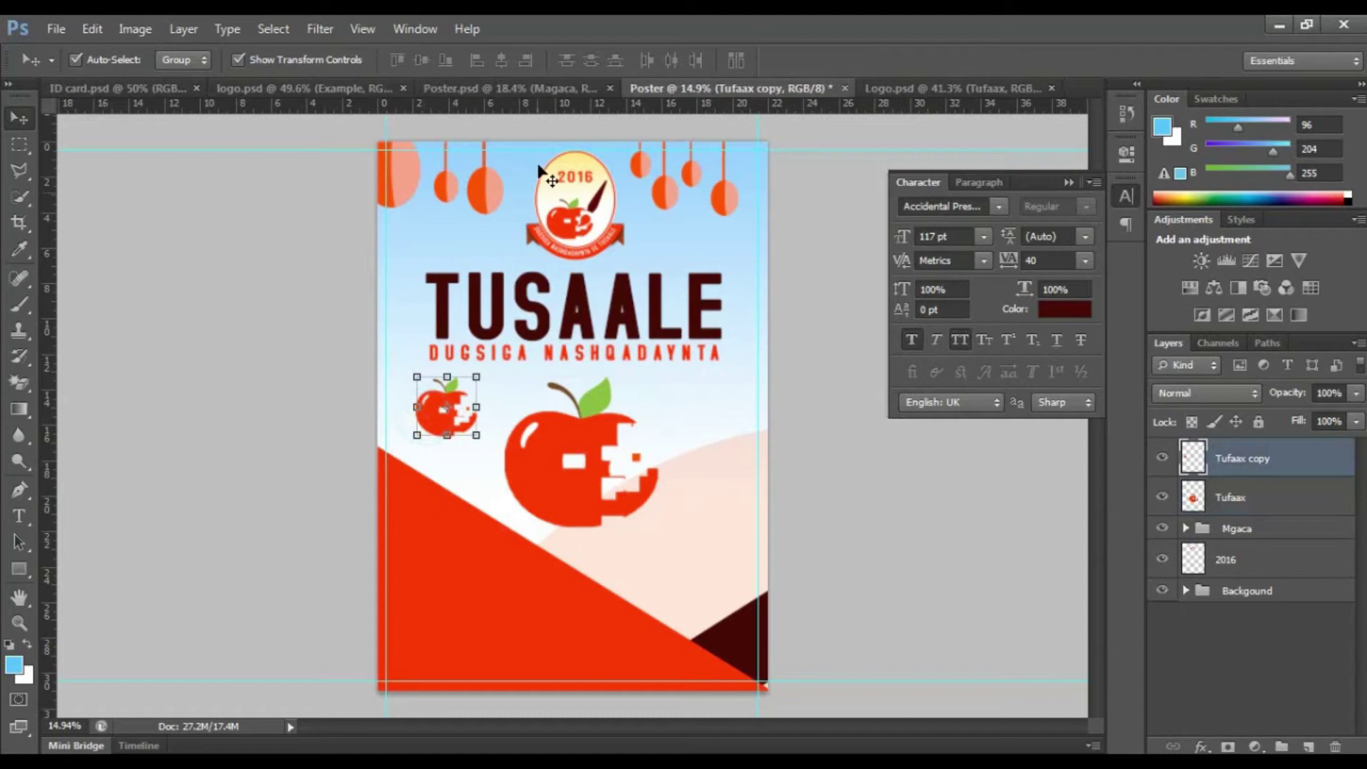
left_click(536, 89)
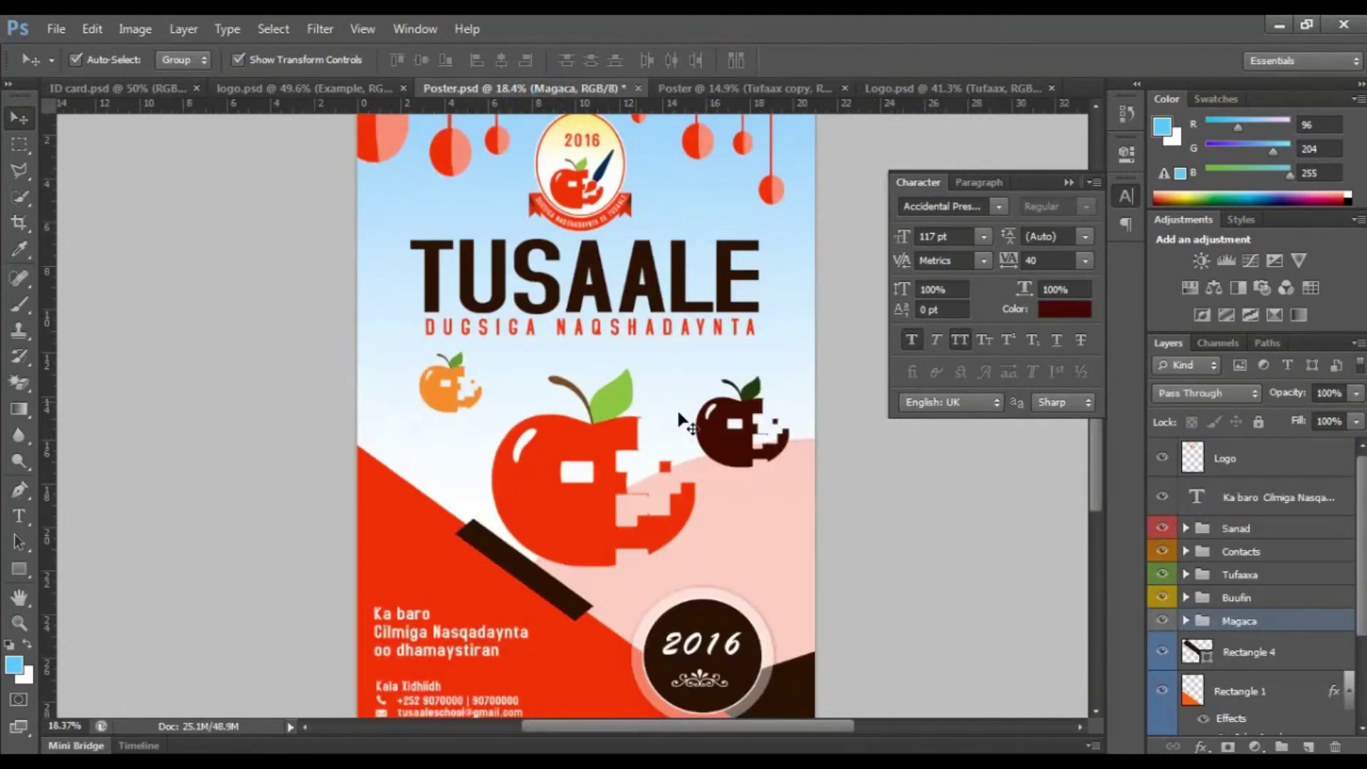
left_click(779, 88)
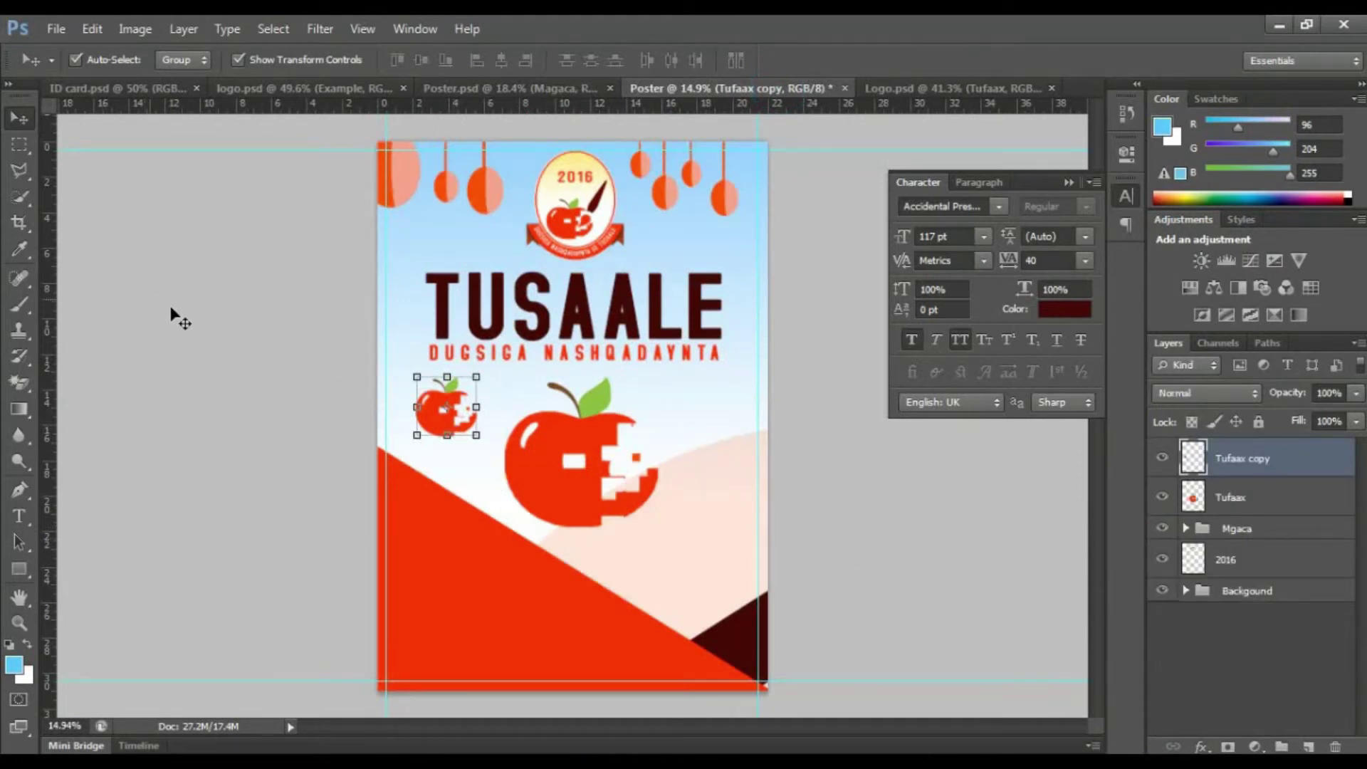
left_click(142, 30)
mouse_move(183, 80)
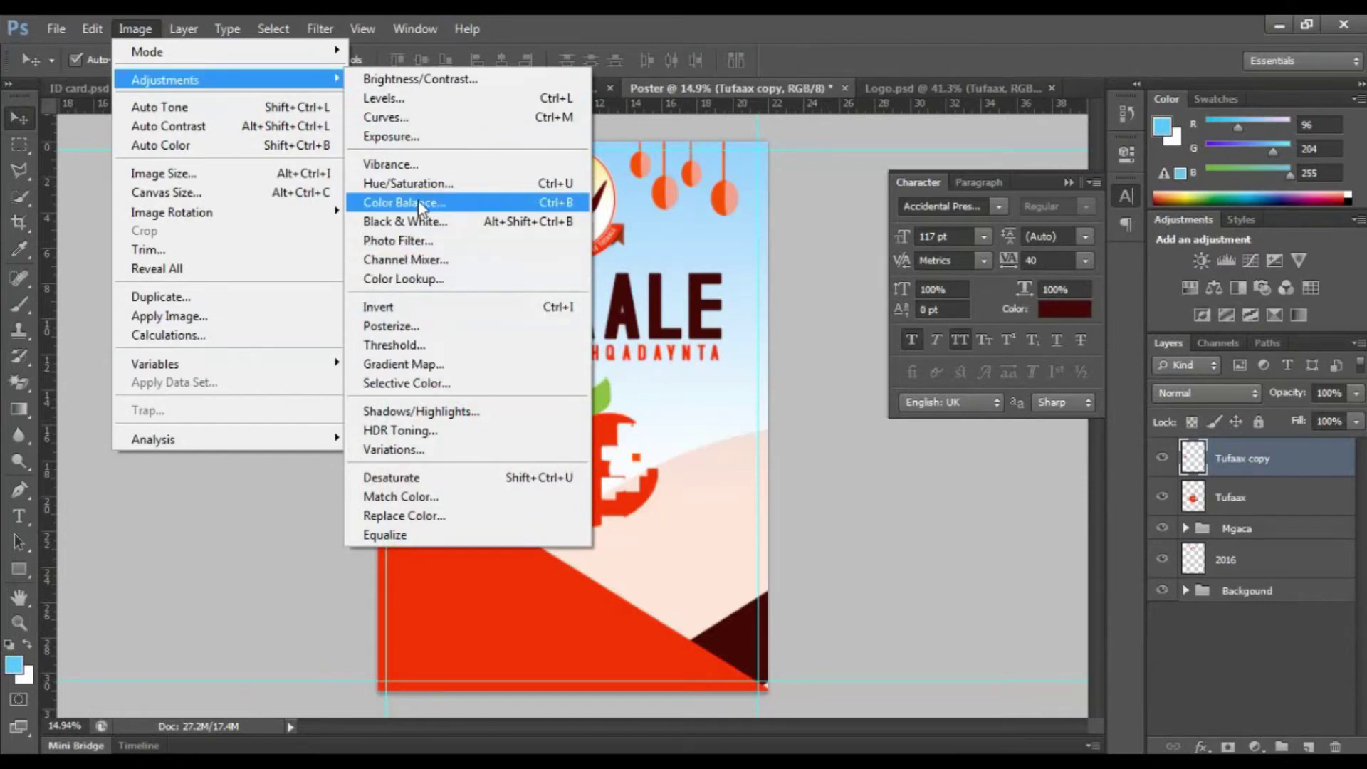
left_click(399, 183)
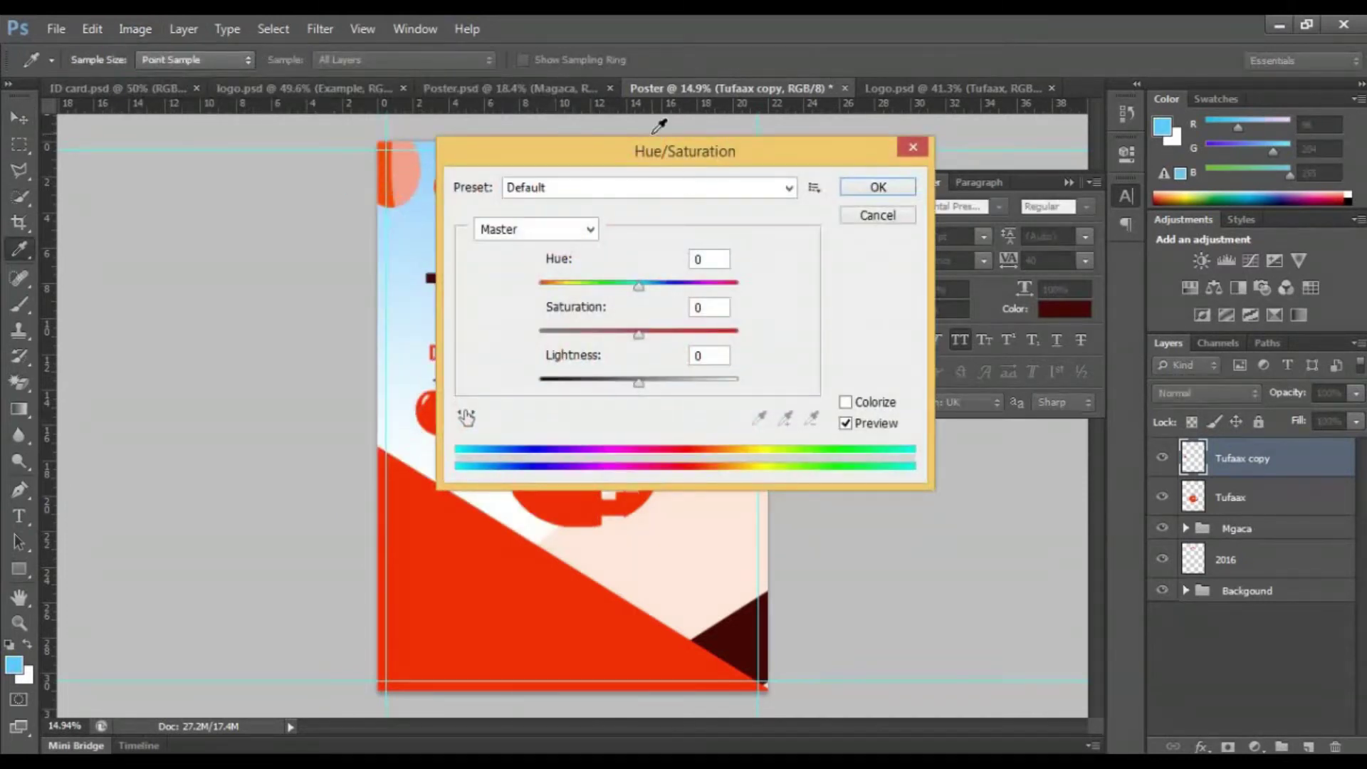
left_click_drag(647, 156, 1061, 133)
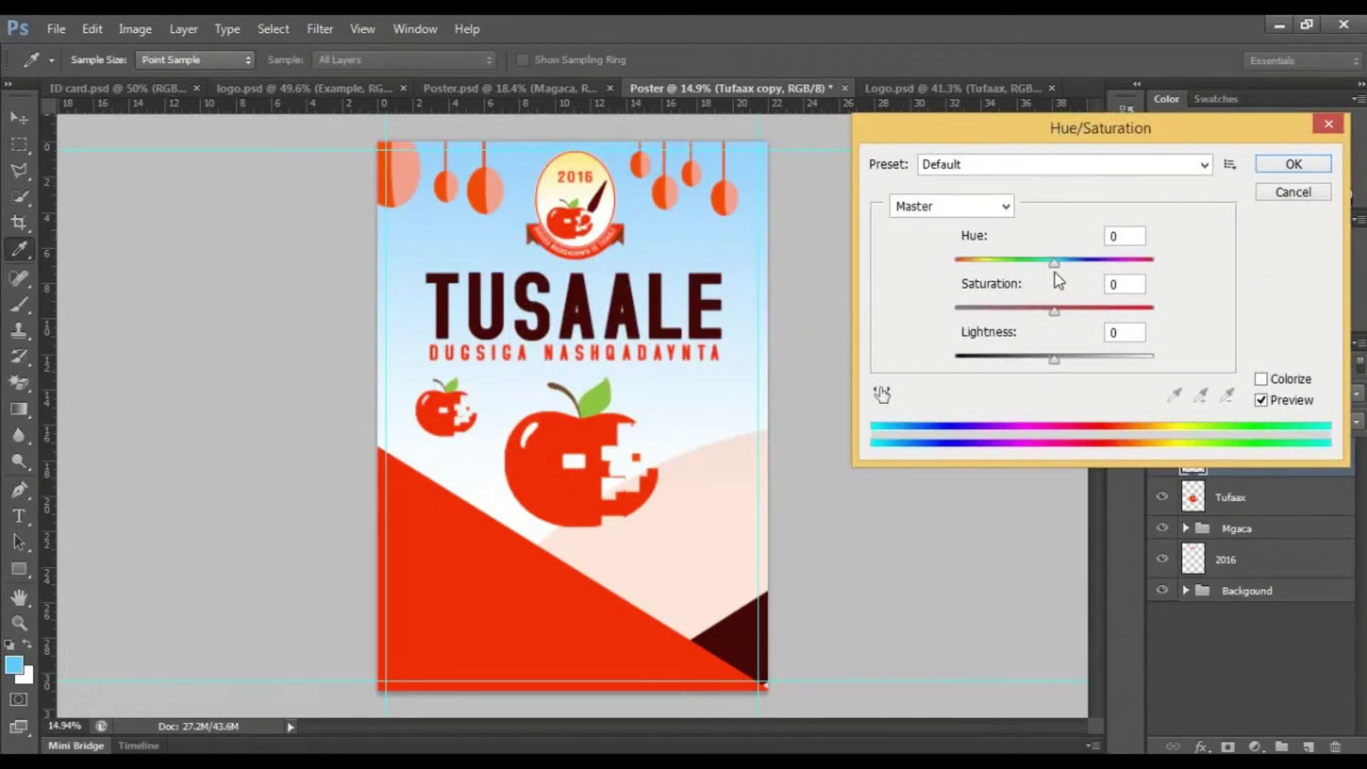
mouse_move(1054, 265)
left_mouse_down()
mouse_move(1013, 267)
mouse_move(1076, 263)
left_mouse_up()
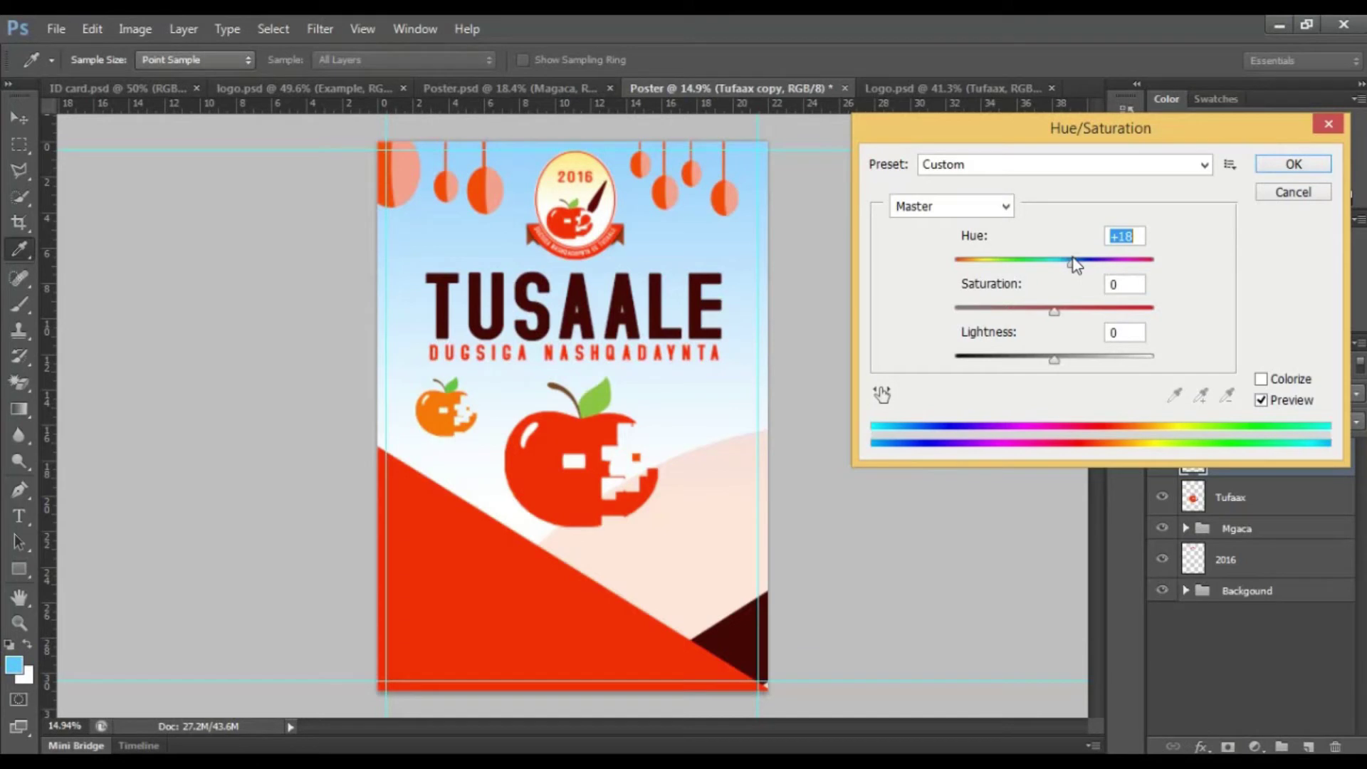
left_click(1294, 164)
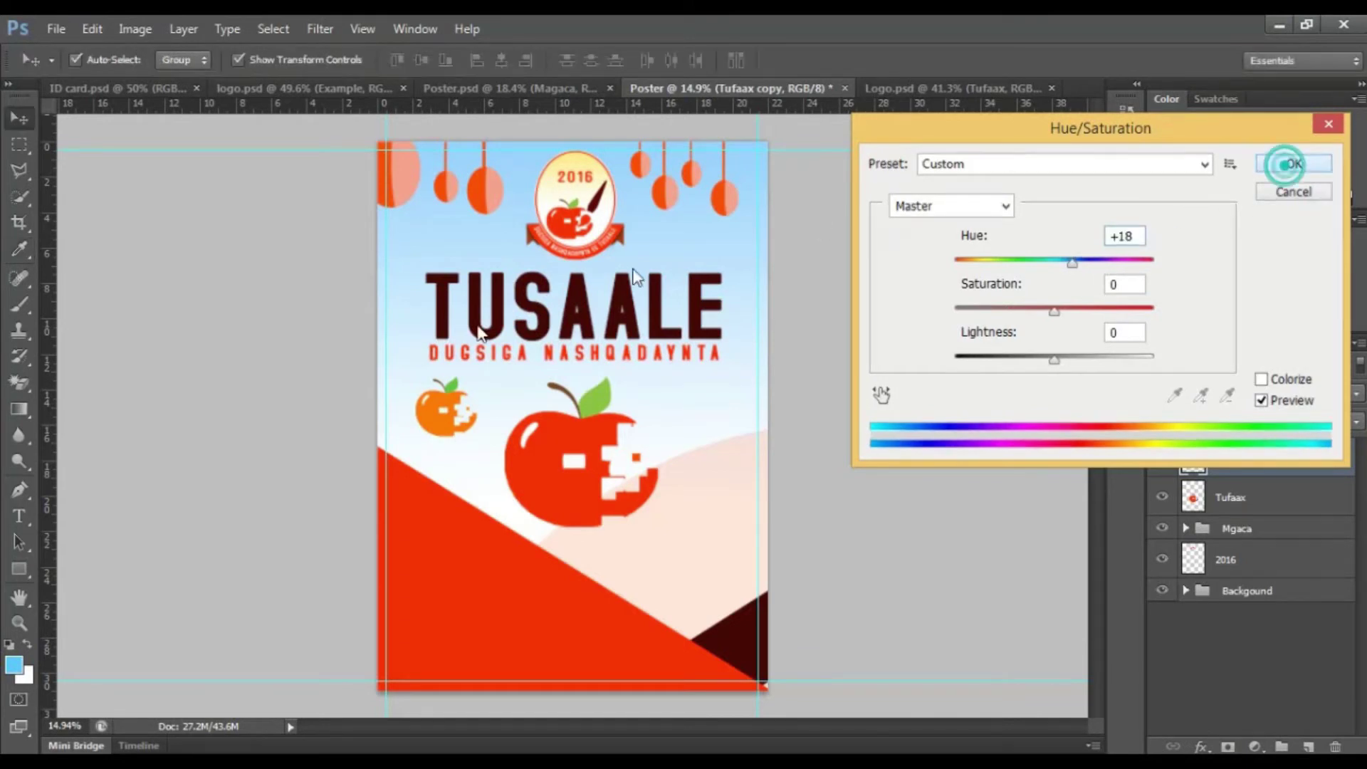
left_click(180, 269)
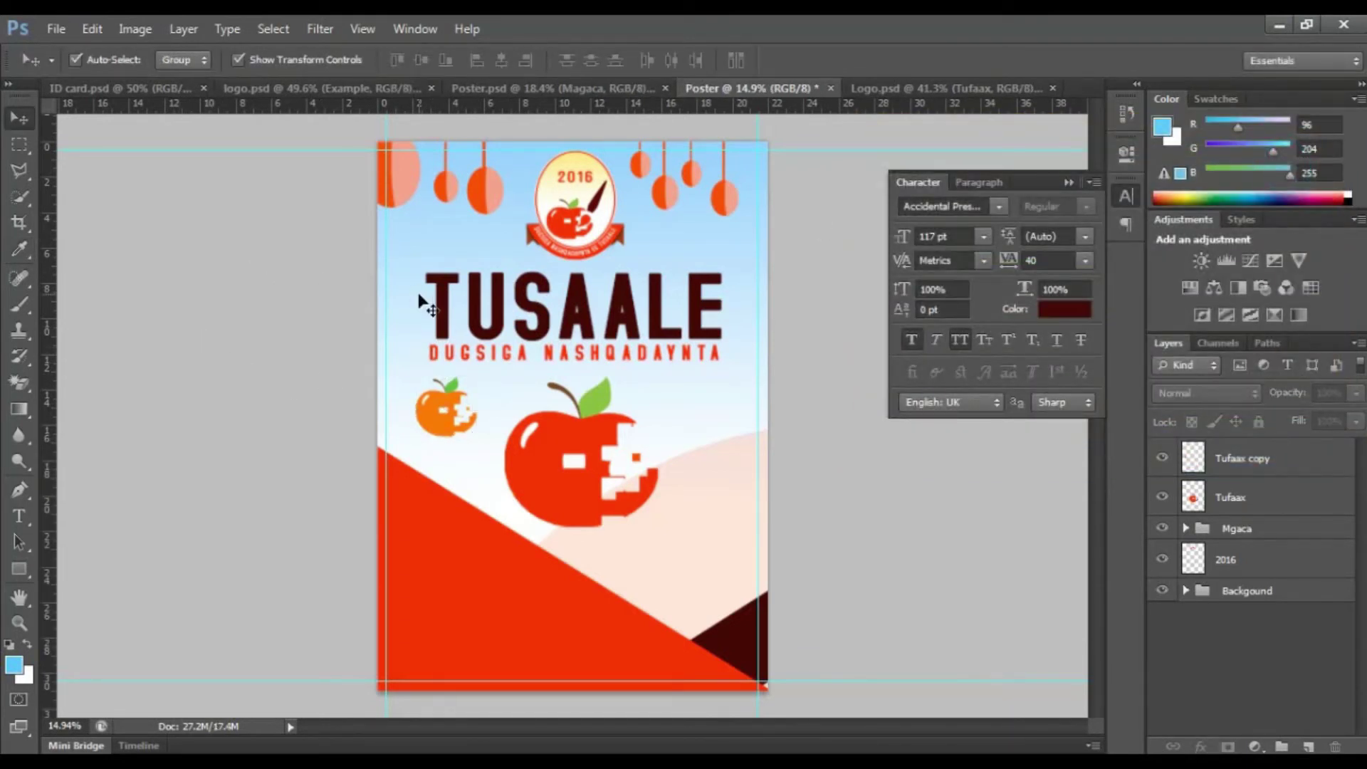
Duplicate the large apple, scale the copy to about 55% and place it to the upper right of the original.
left_click_drag(537, 462, 583, 443)
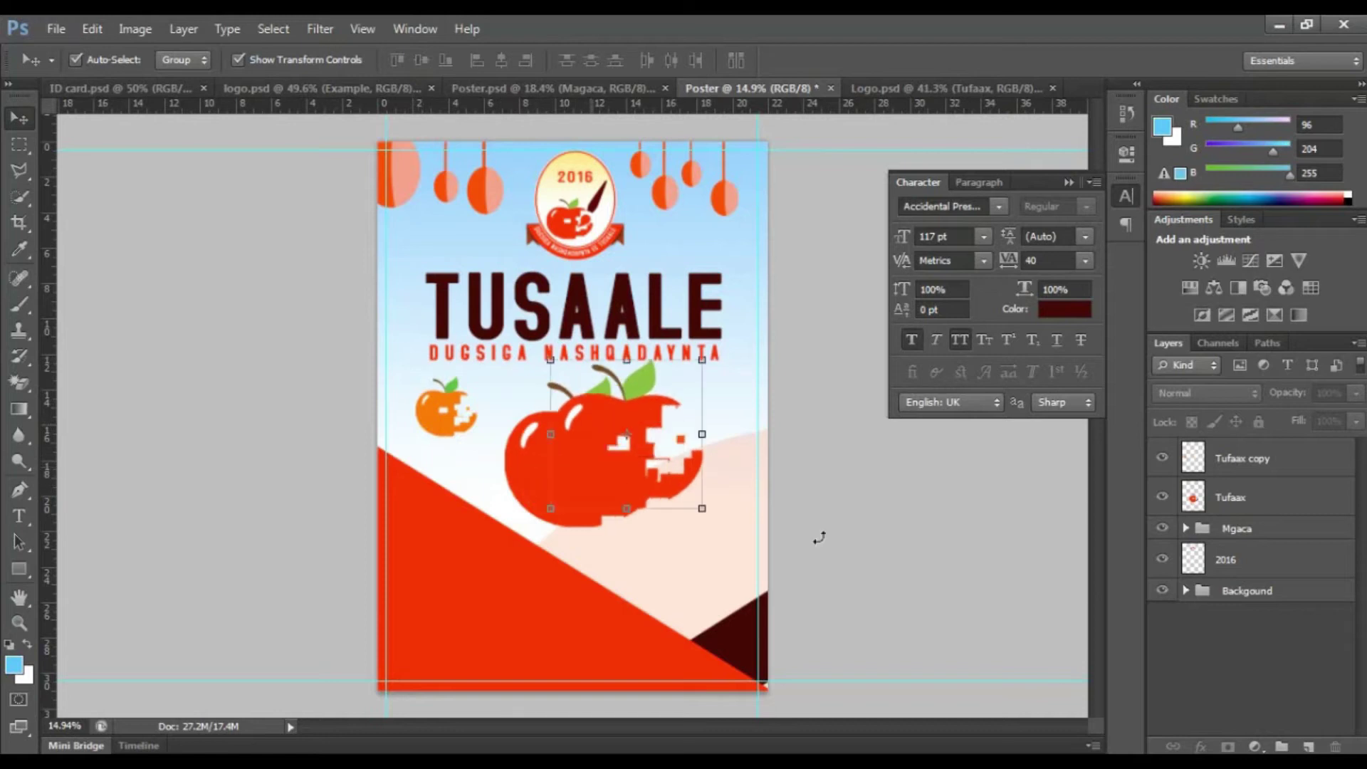
left_click_drag(703, 511, 734, 452)
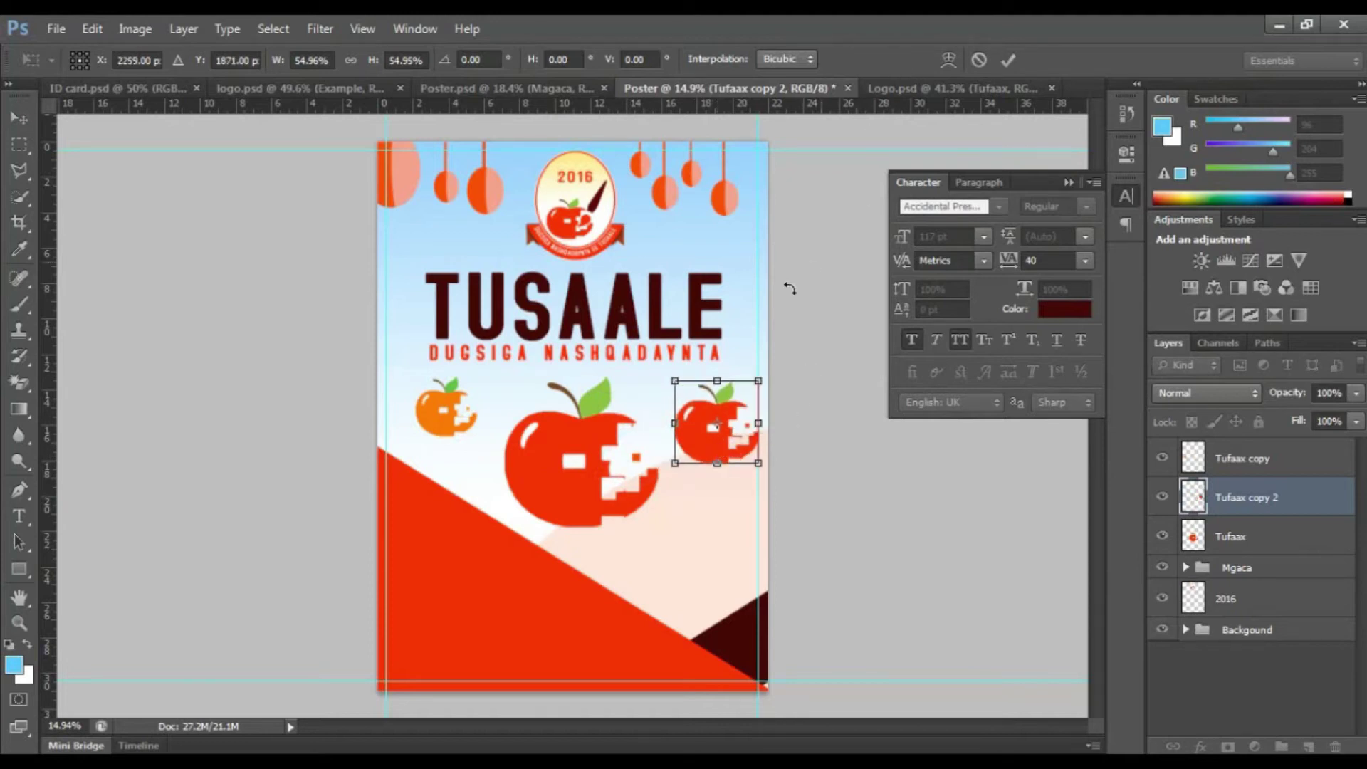
left_click(1007, 67)
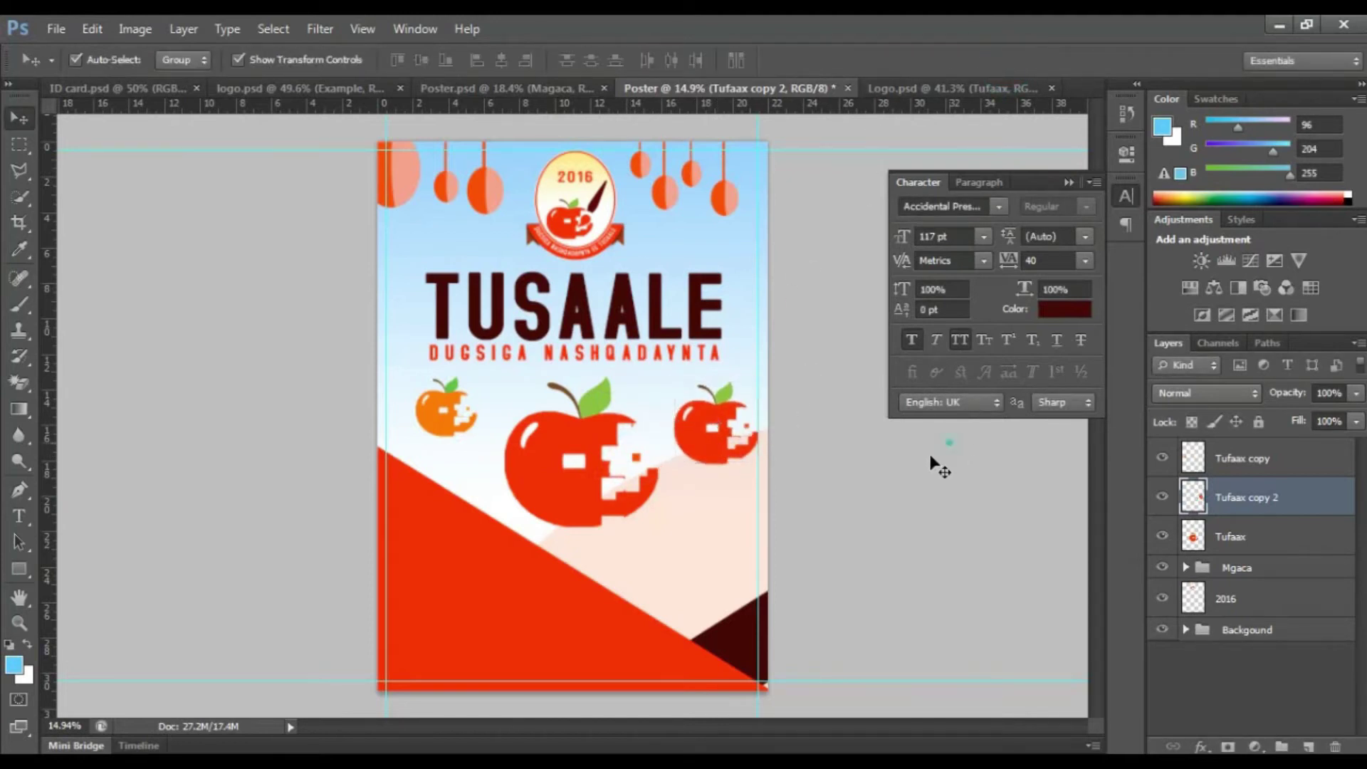
left_click_drag(711, 432, 714, 427)
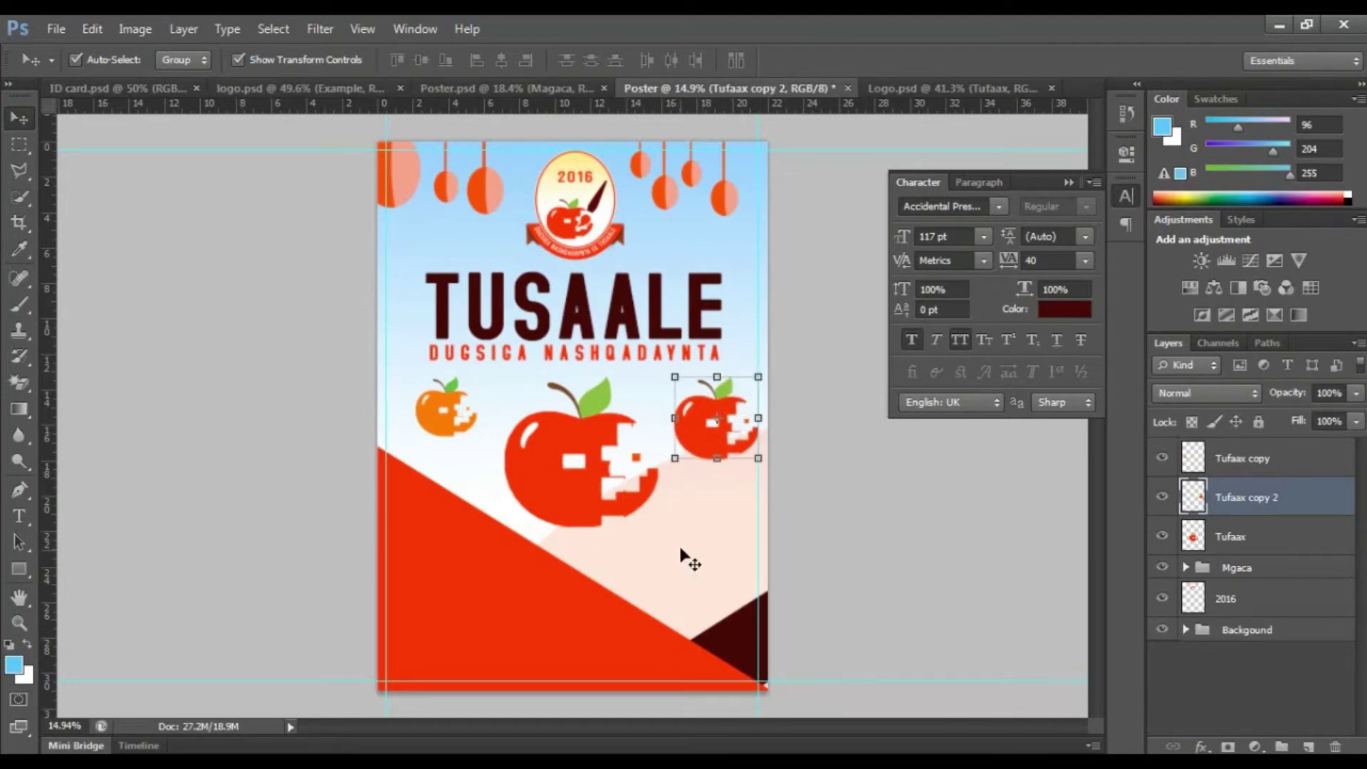
Darken the right apple to maroon with a clipped Hue/Saturation adjustment layer: hue -12, saturation -15, lightness -47.
left_click(1202, 746)
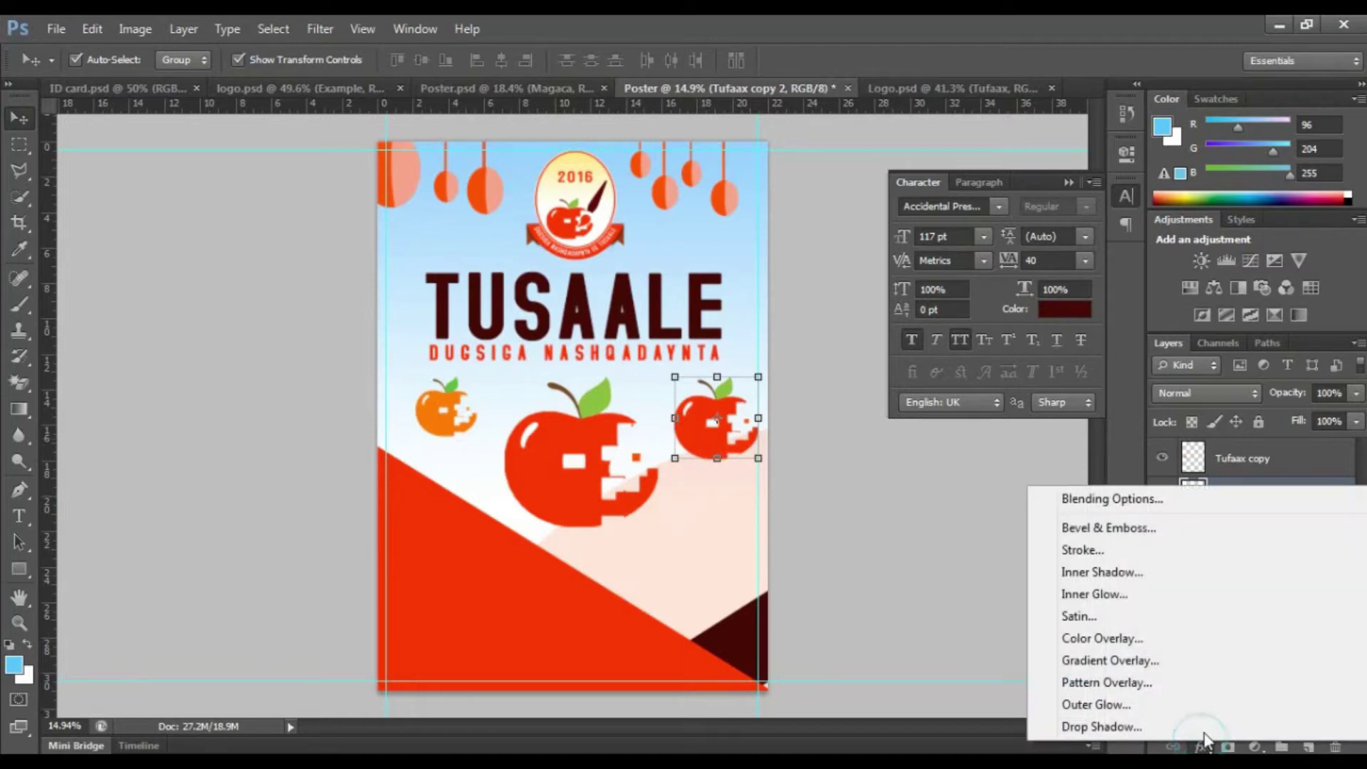
left_click(884, 650)
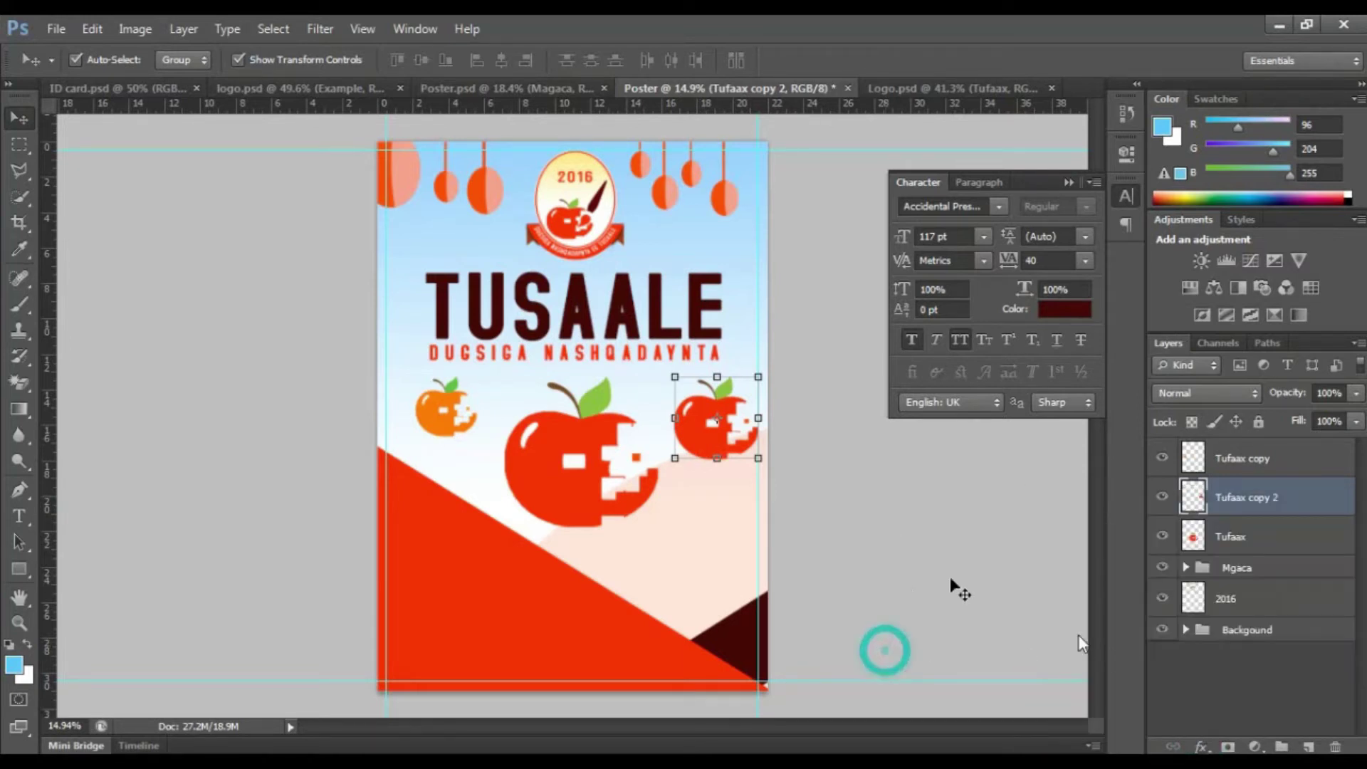
left_click(1257, 747)
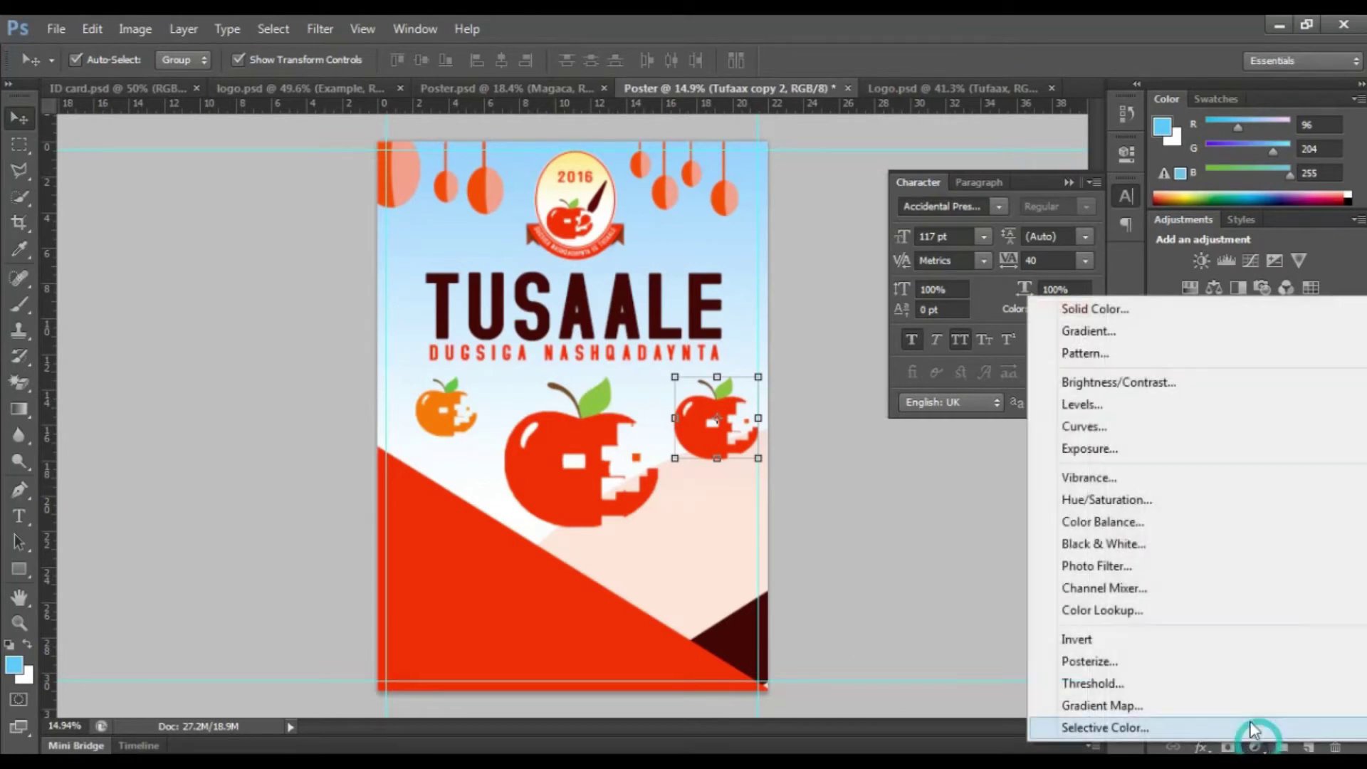
left_click(1166, 502)
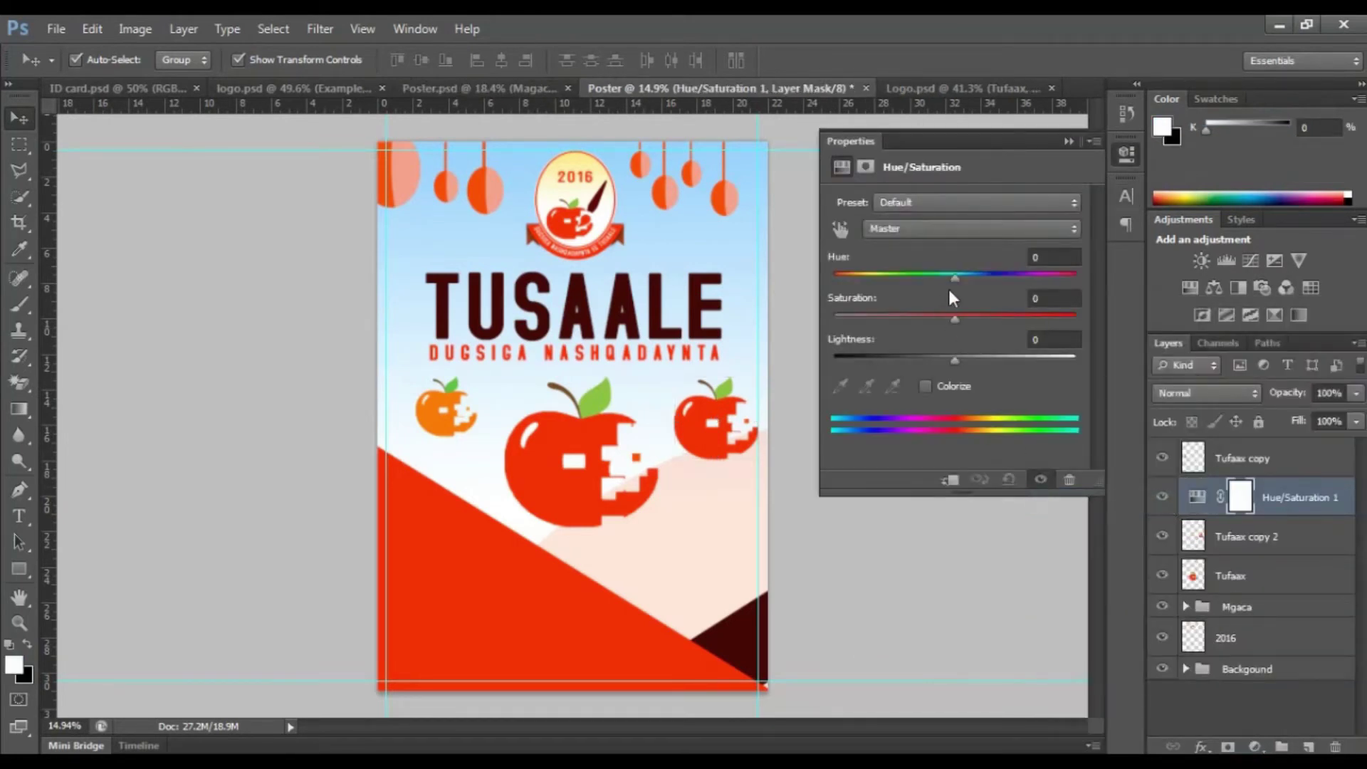
mouse_move(955, 278)
left_mouse_down()
mouse_move(977, 282)
mouse_move(896, 278)
mouse_move(905, 296)
mouse_move(891, 301)
mouse_move(949, 297)
mouse_move(926, 292)
mouse_move(939, 287)
left_mouse_up()
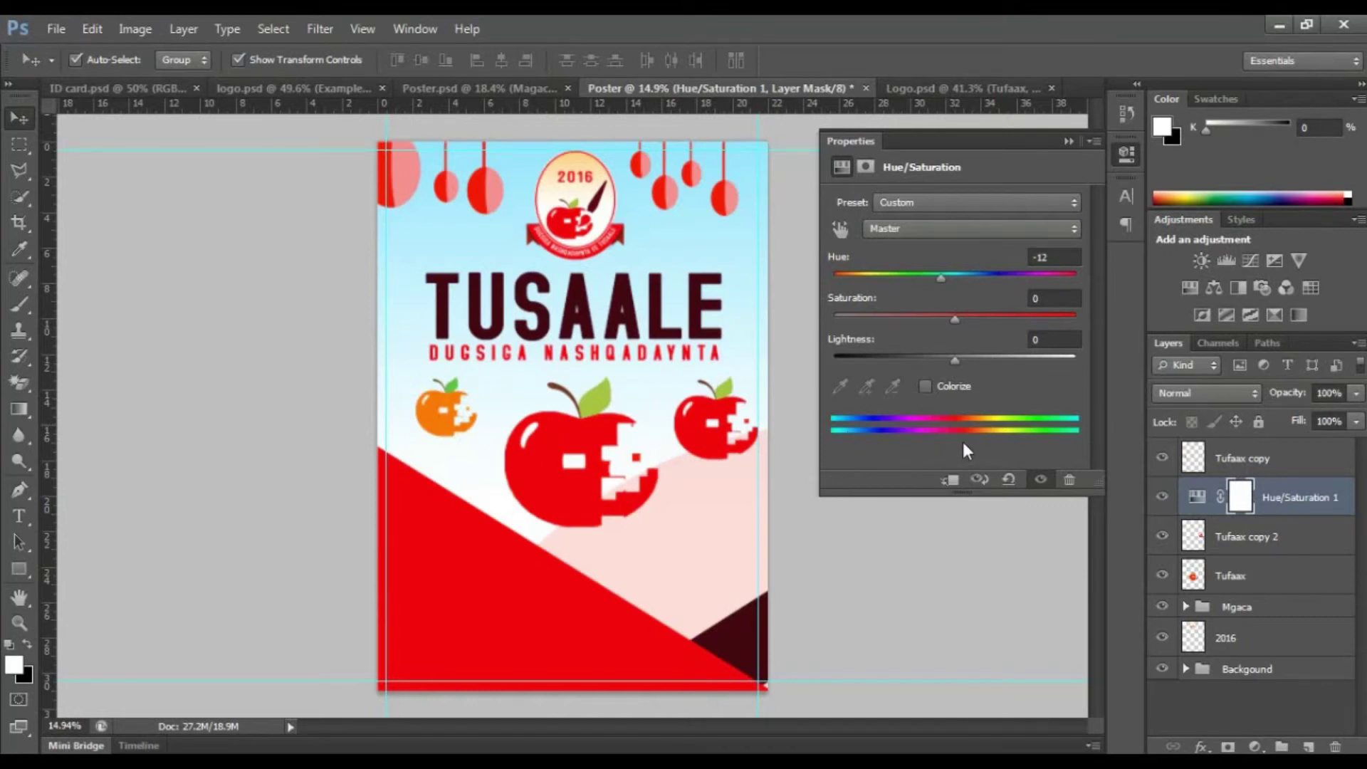
left_click(950, 481)
left_click_drag(951, 320, 896, 354)
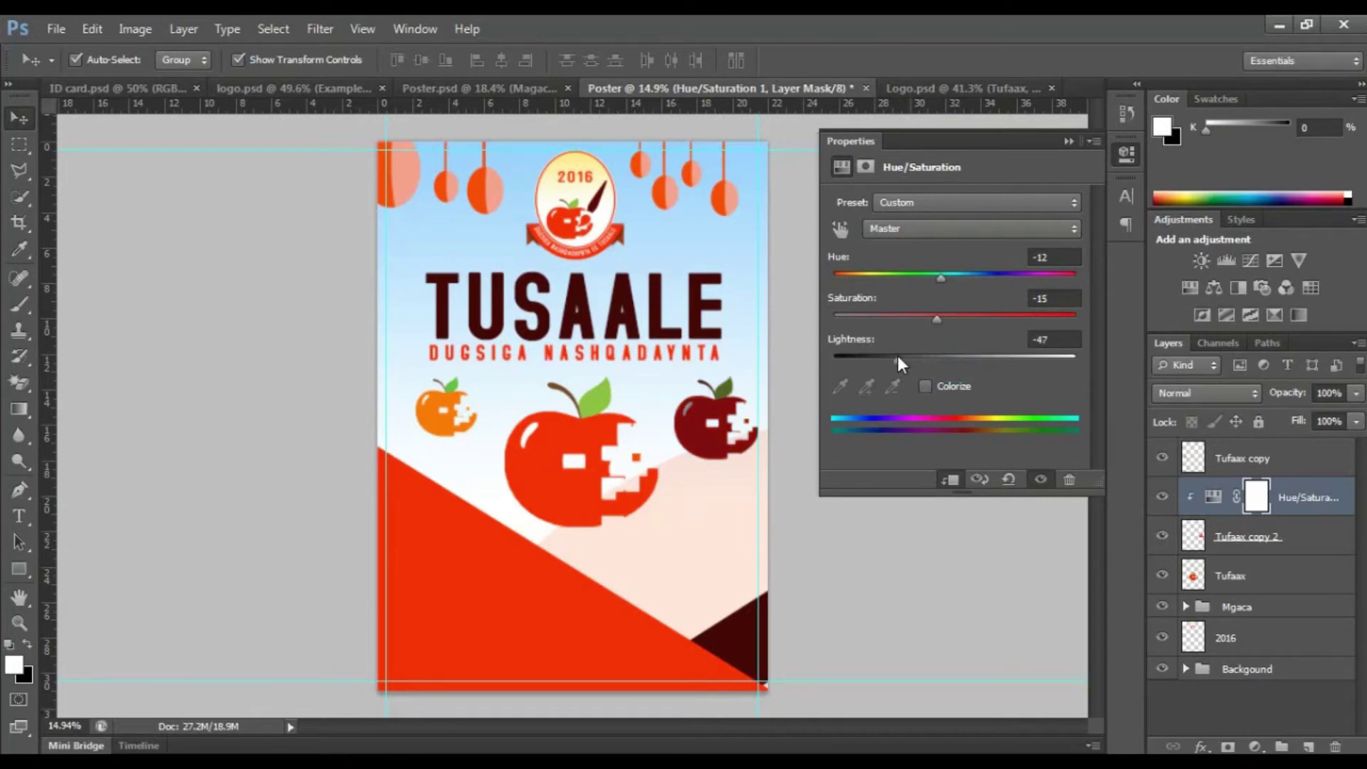
left_click(1069, 141)
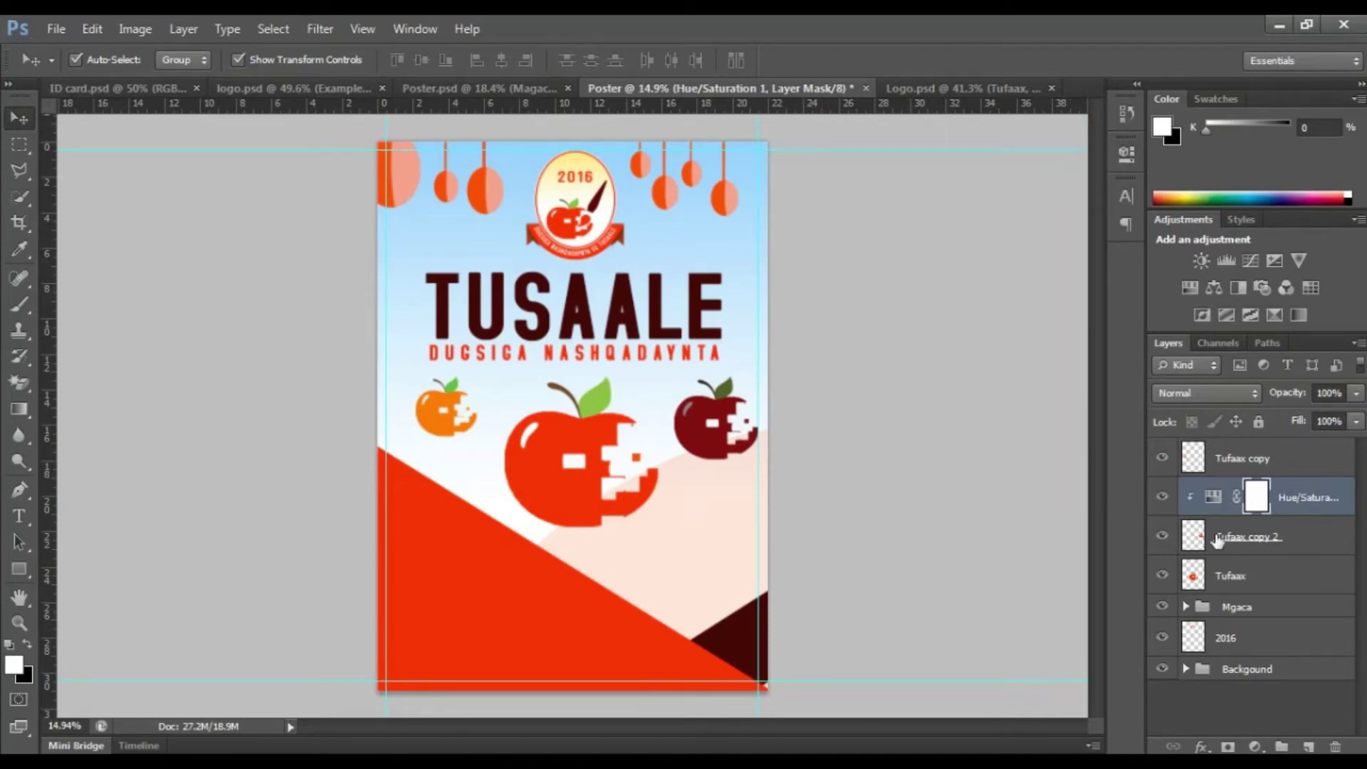
left_click(887, 463)
Enlarge the central apple to about 110%, move it down about 0.41 cm and commit the transform.
scroll(665, 464, "up", 1)
left_click(567, 486)
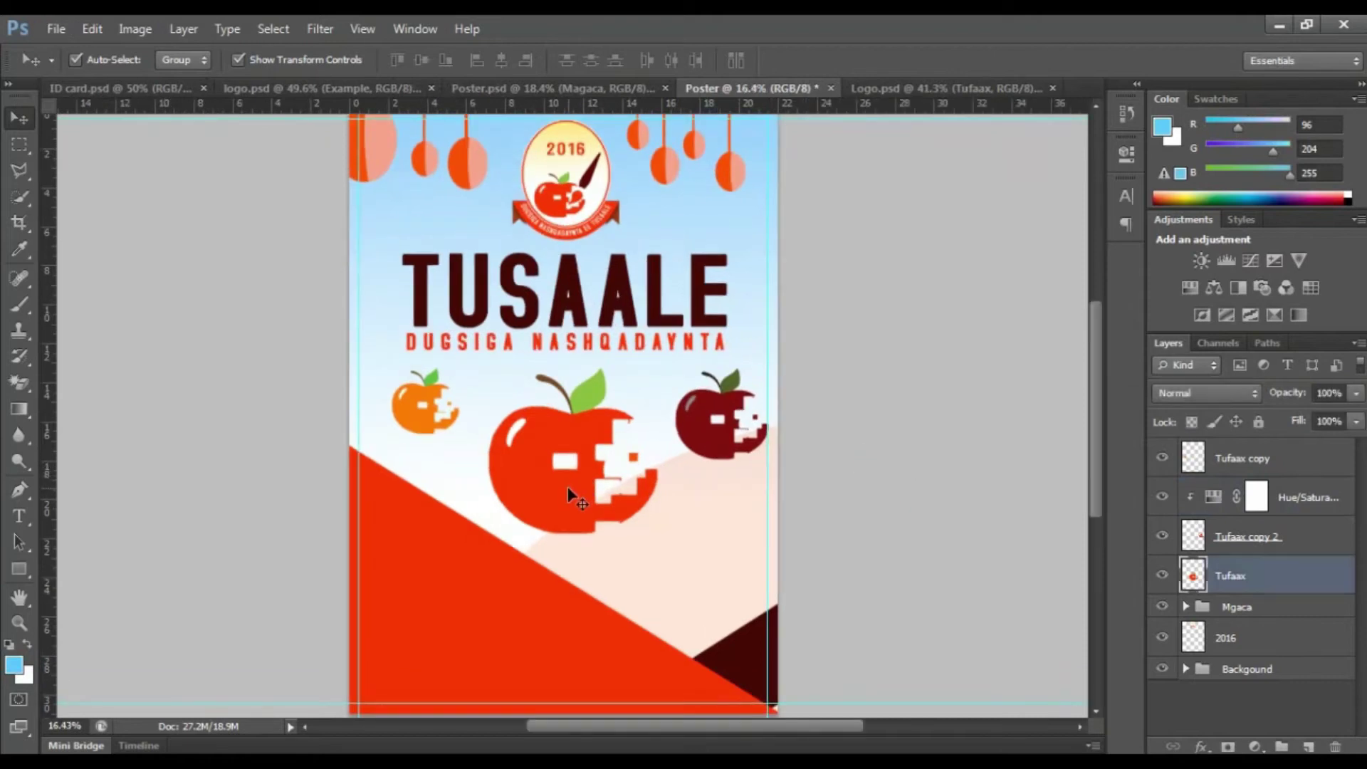
left_click_drag(663, 528, 672, 535)
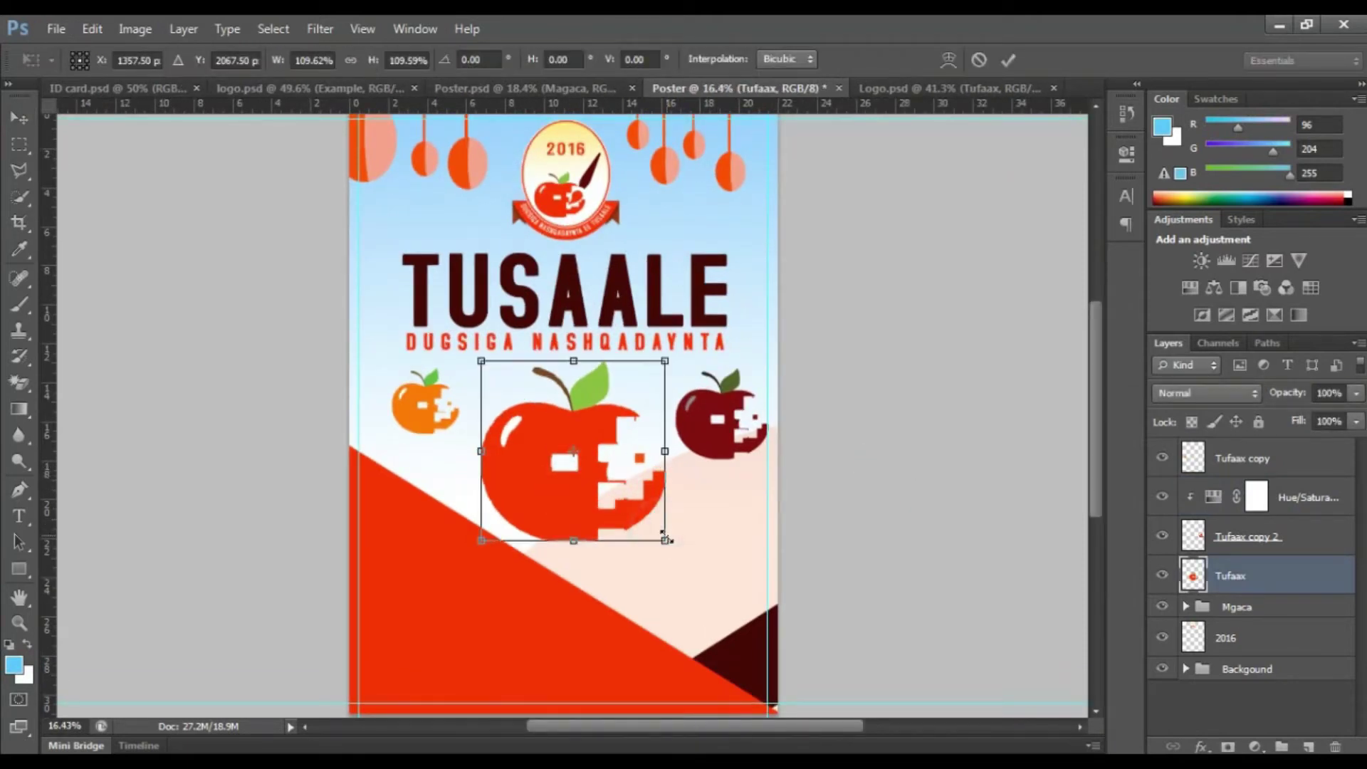
left_click_drag(647, 483, 647, 497)
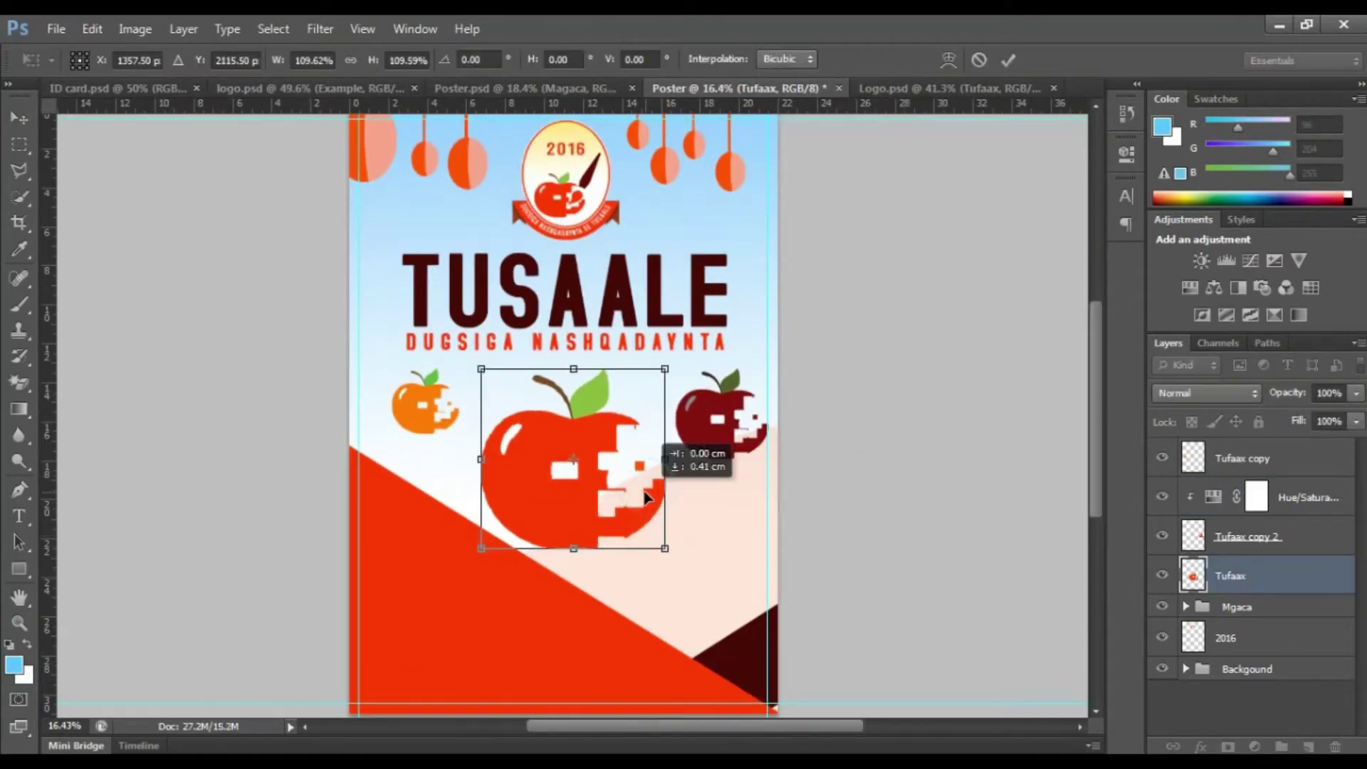
left_click(1006, 58)
scroll(433, 413, "down", 2)
scroll(473, 414, "up", 2)
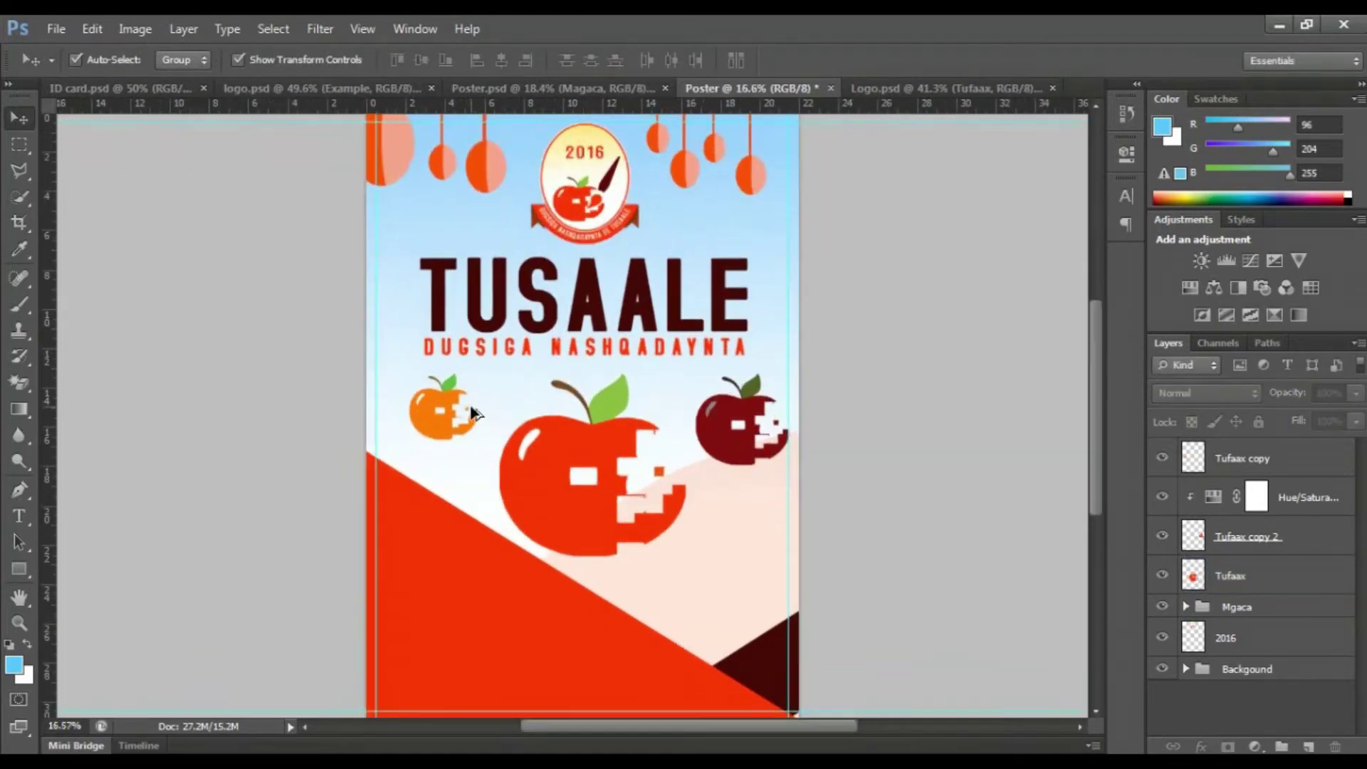
scroll(470, 415, "down", 2)
scroll(471, 413, "down", 1)
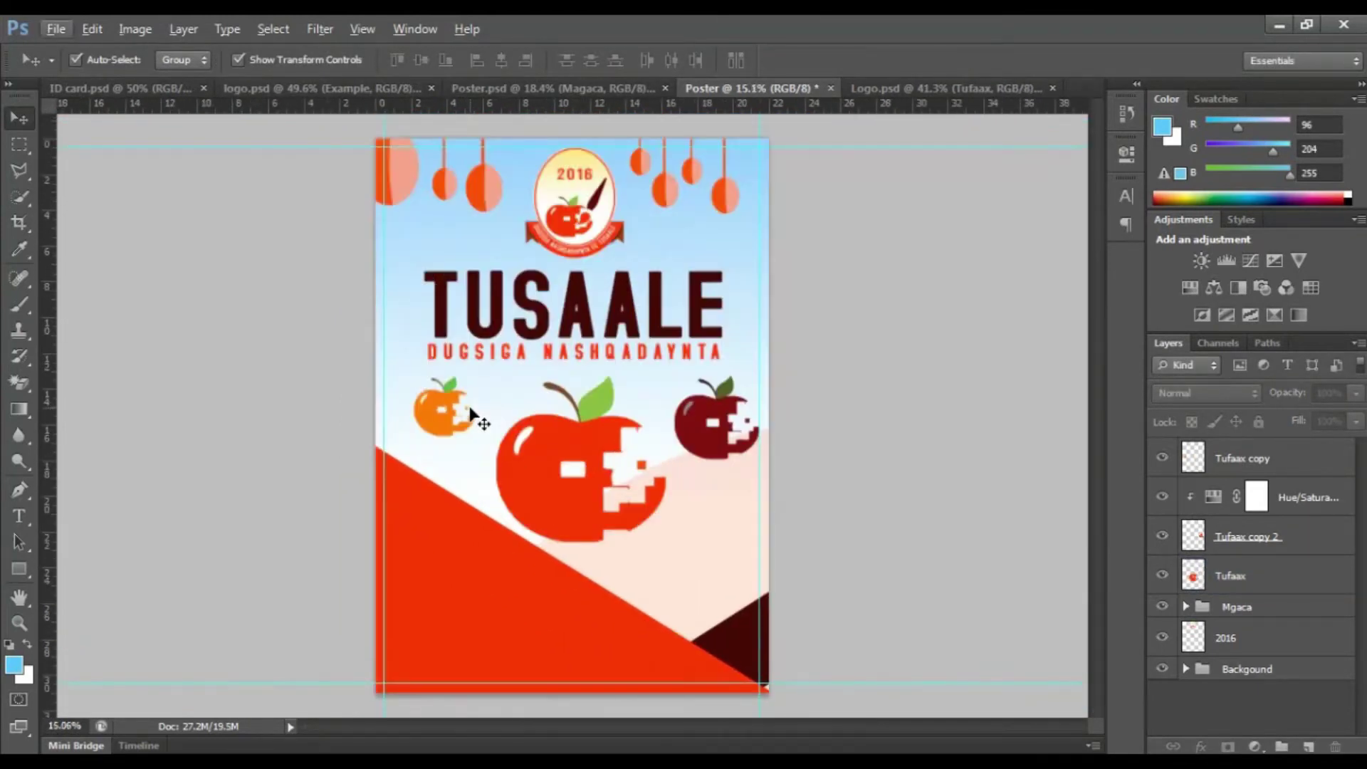
scroll(473, 416, "up", 2)
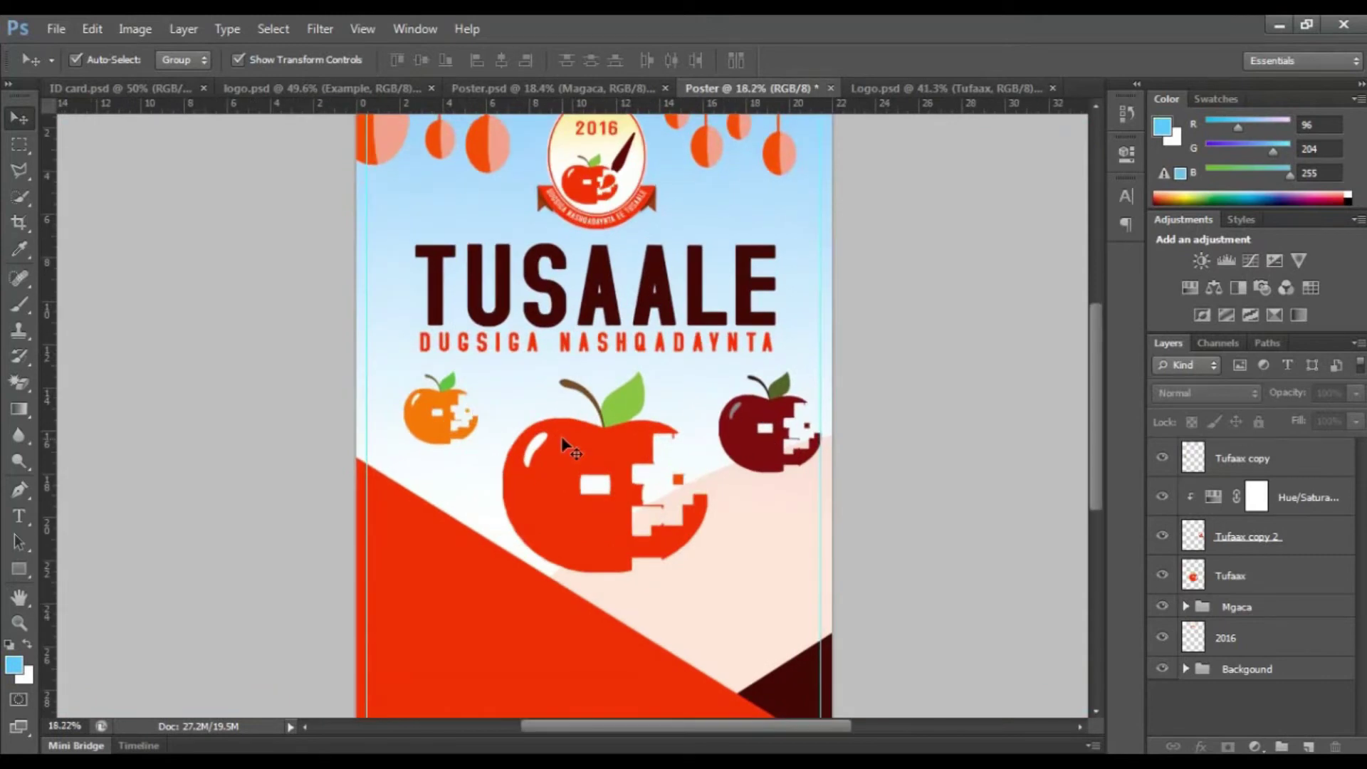
left_click(561, 436)
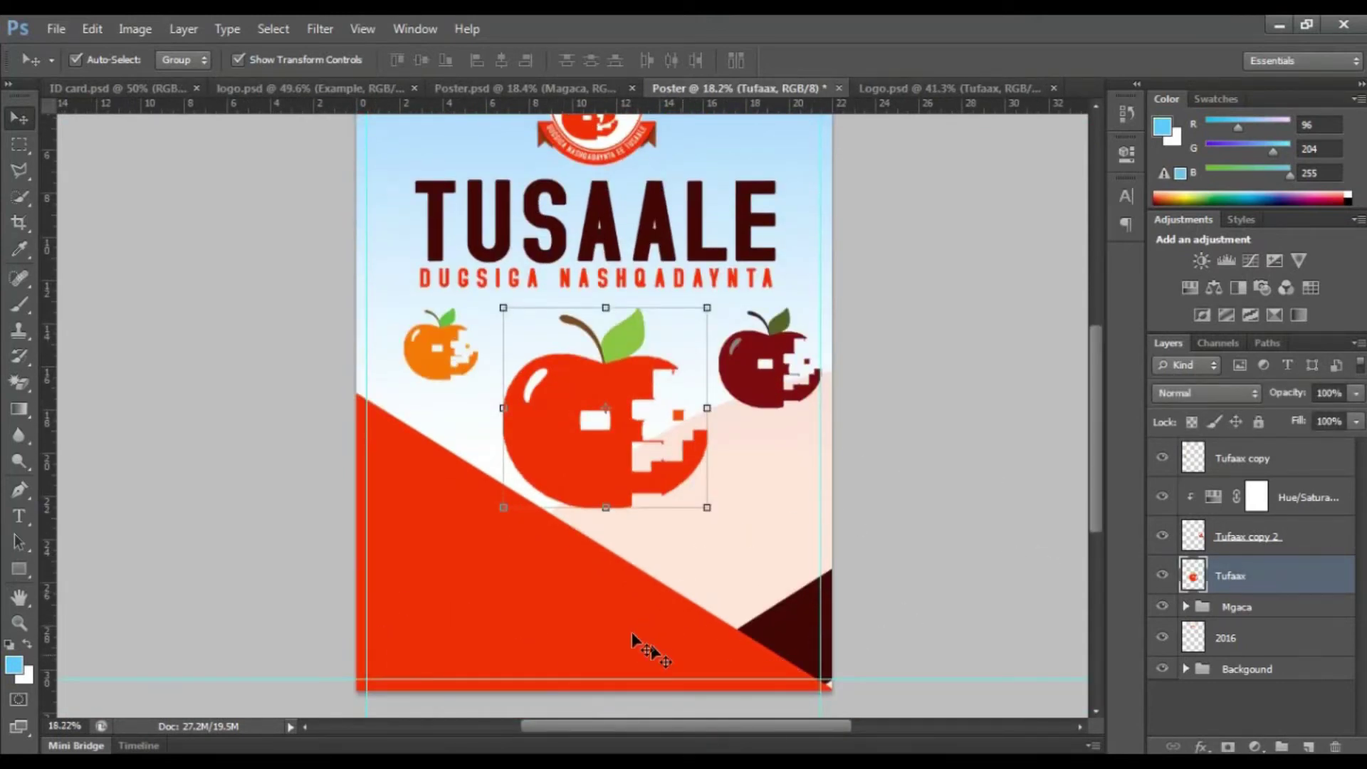
left_click(1026, 653)
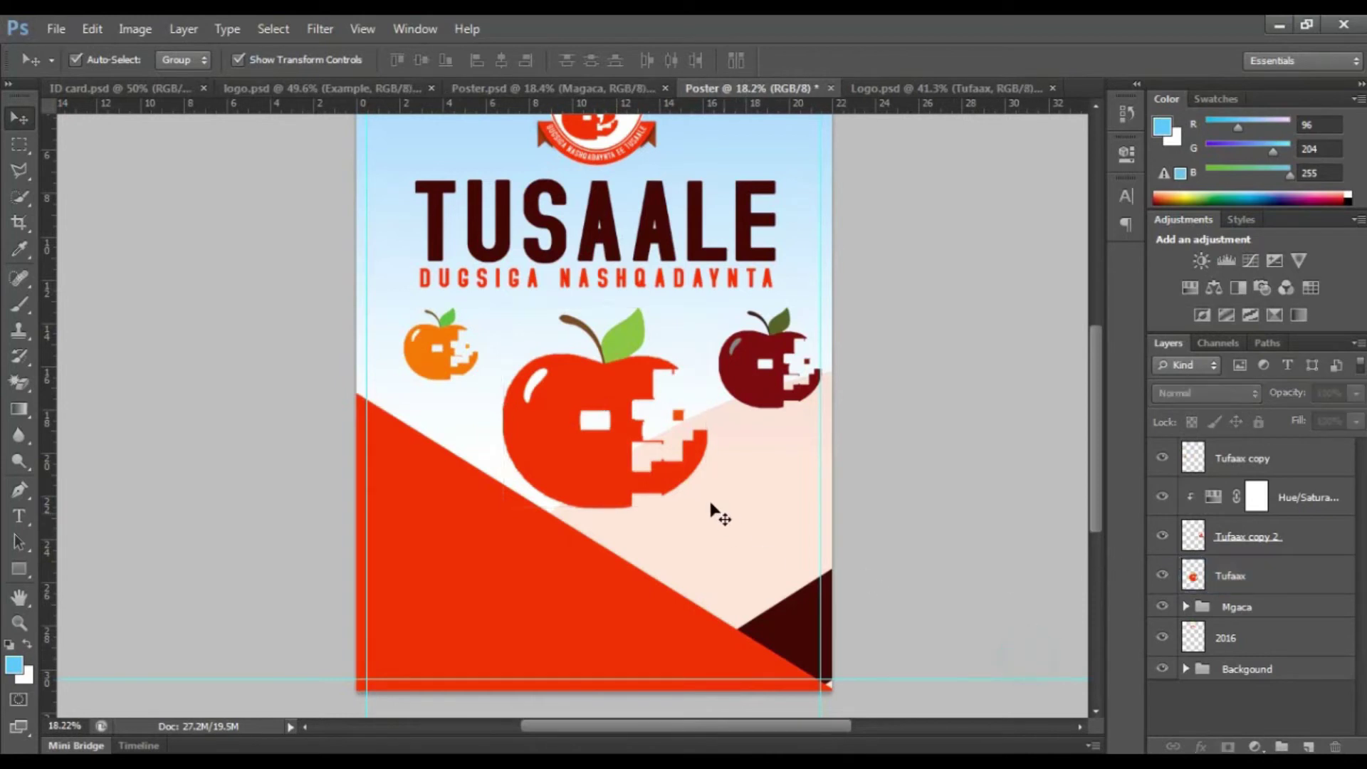
Select the orange, red and maroon apple layers together and group them.
left_click(573, 447)
left_click(420, 350)
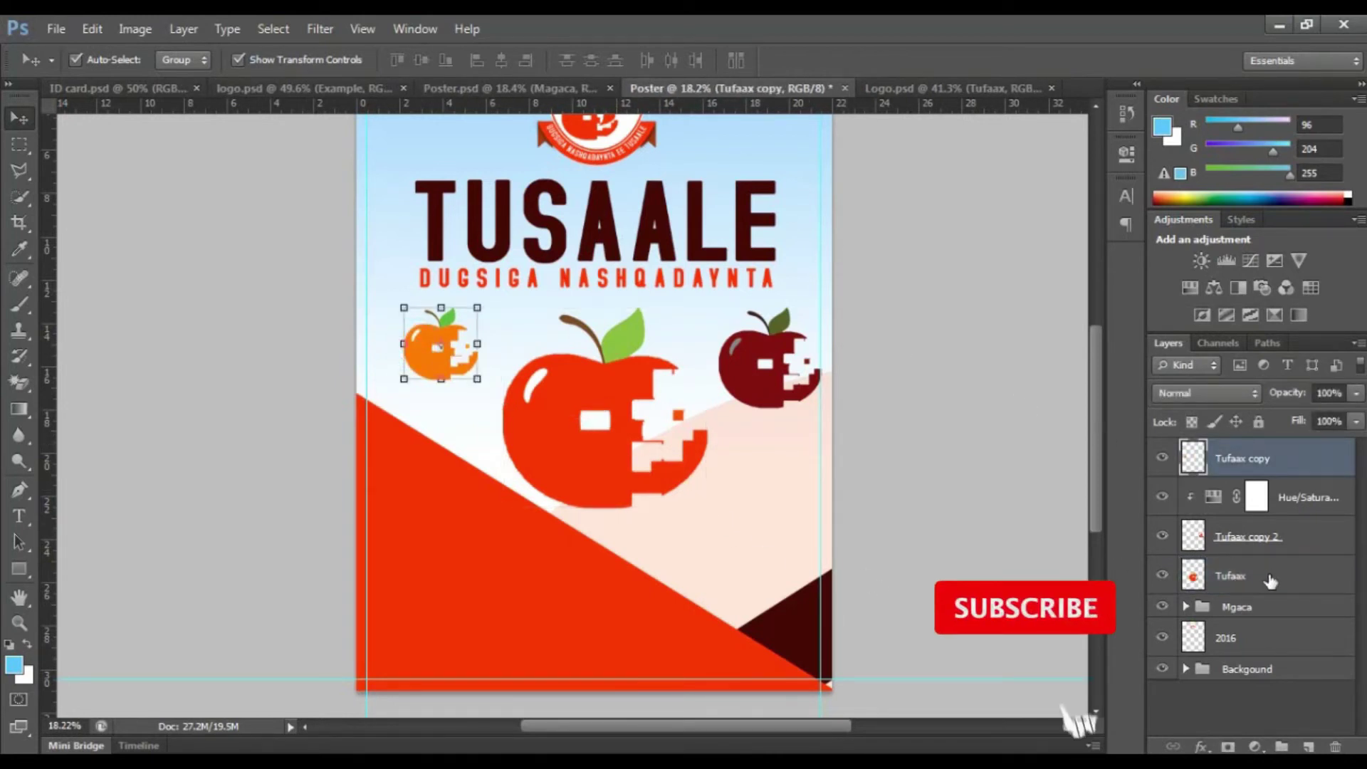
left_click(982, 456)
left_click(417, 345)
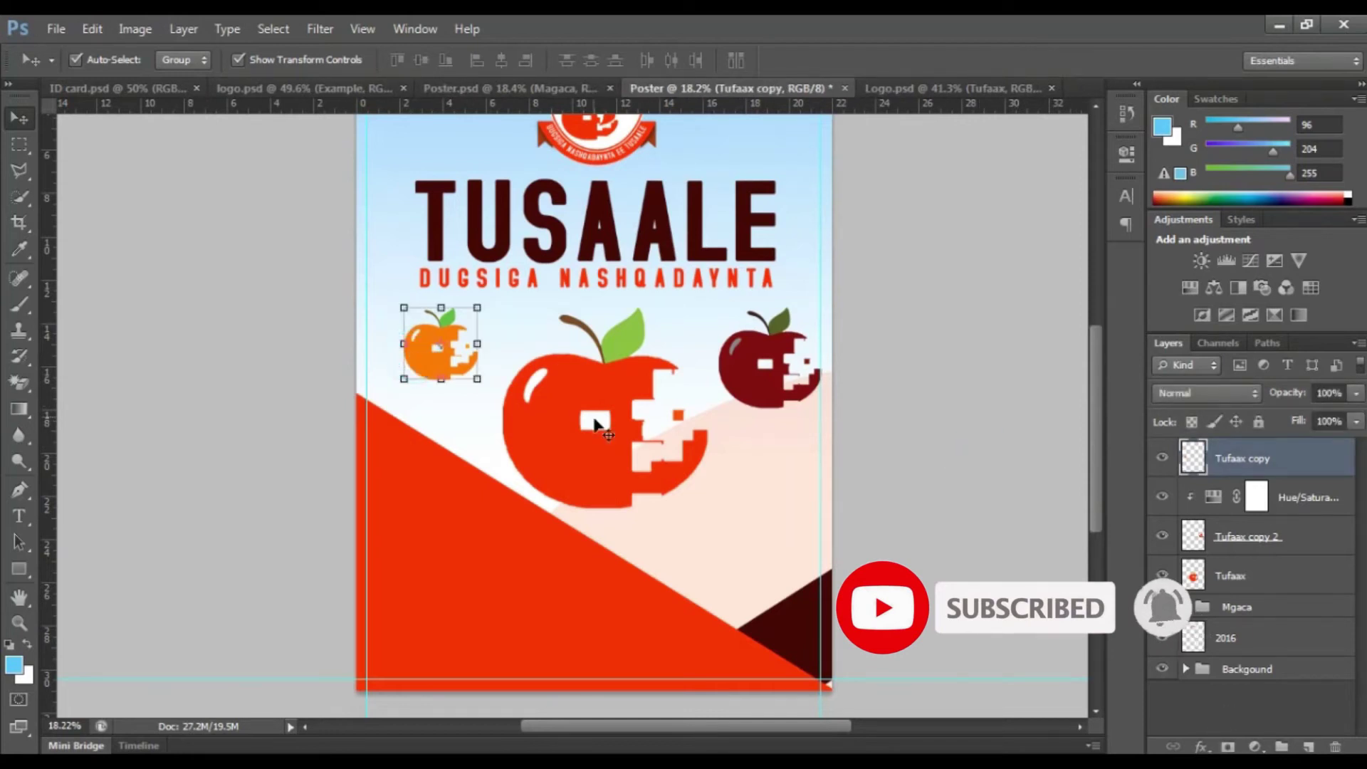
left_click(558, 433, "shift")
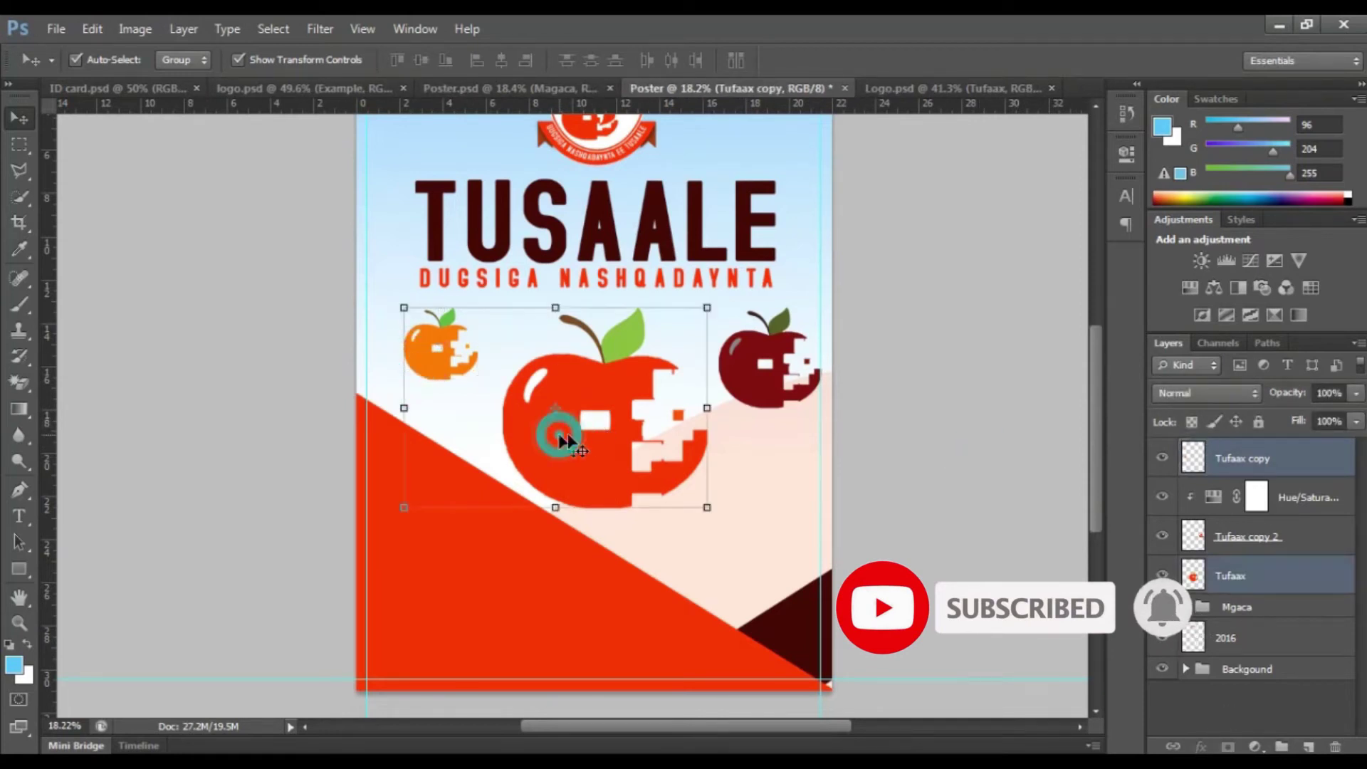
left_click(763, 381, "shift")
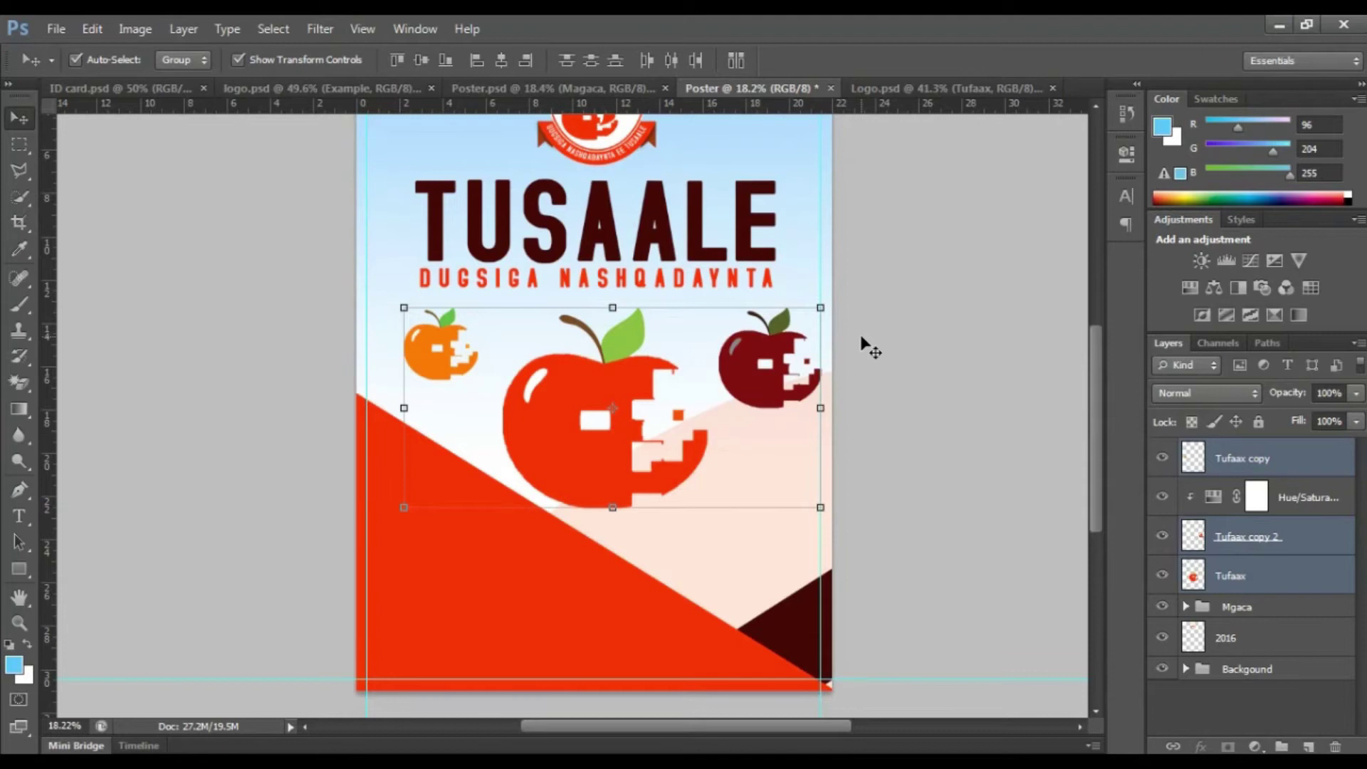
key("ctrl+g")
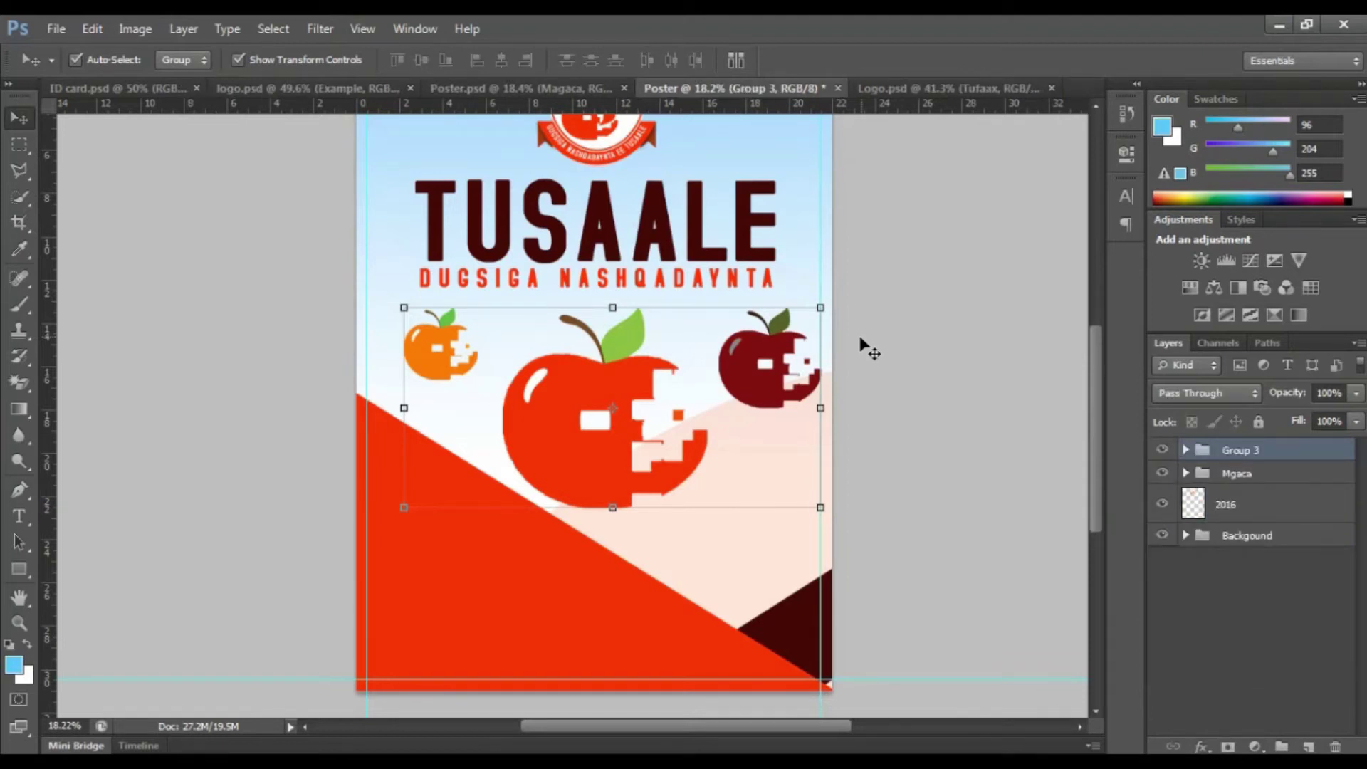
Rename the new apple group as Tufaax.
double_click(1233, 450)
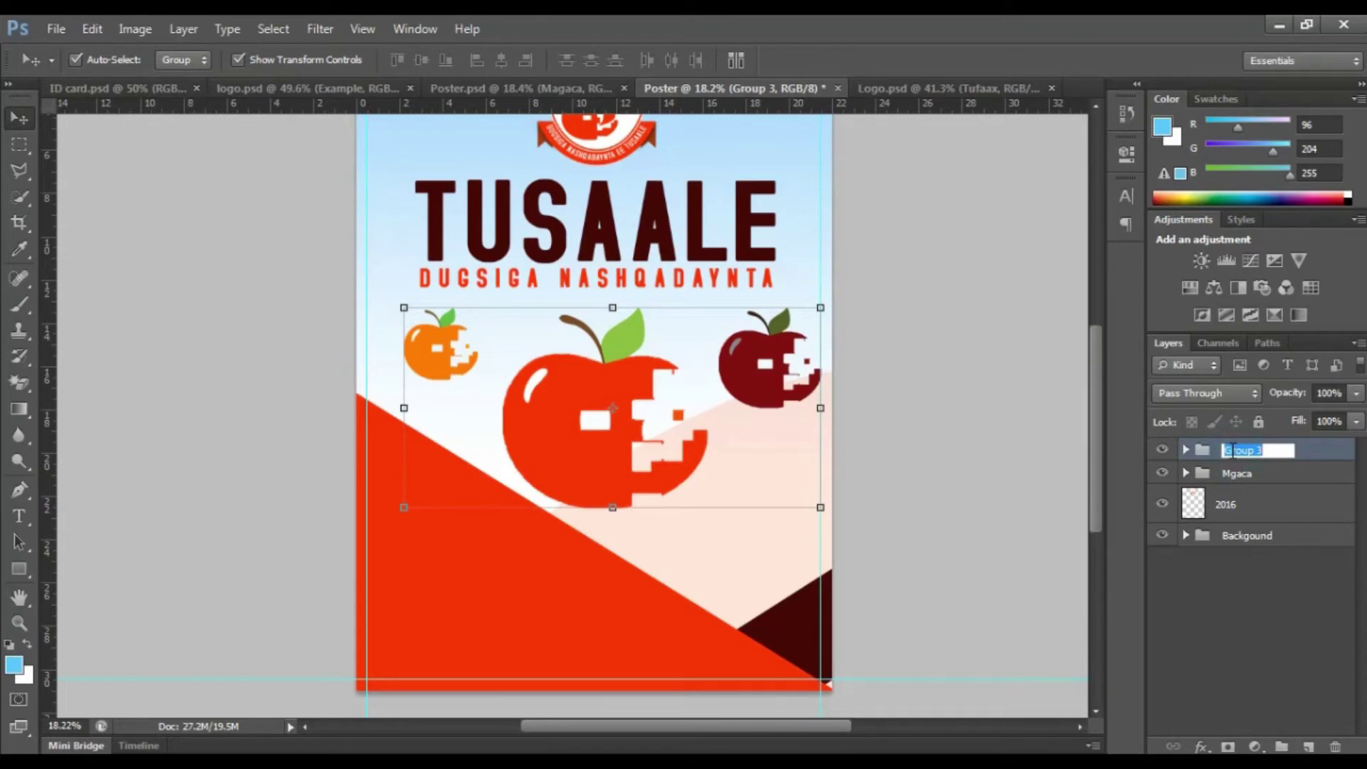
type("Tufaax")
key("Return")
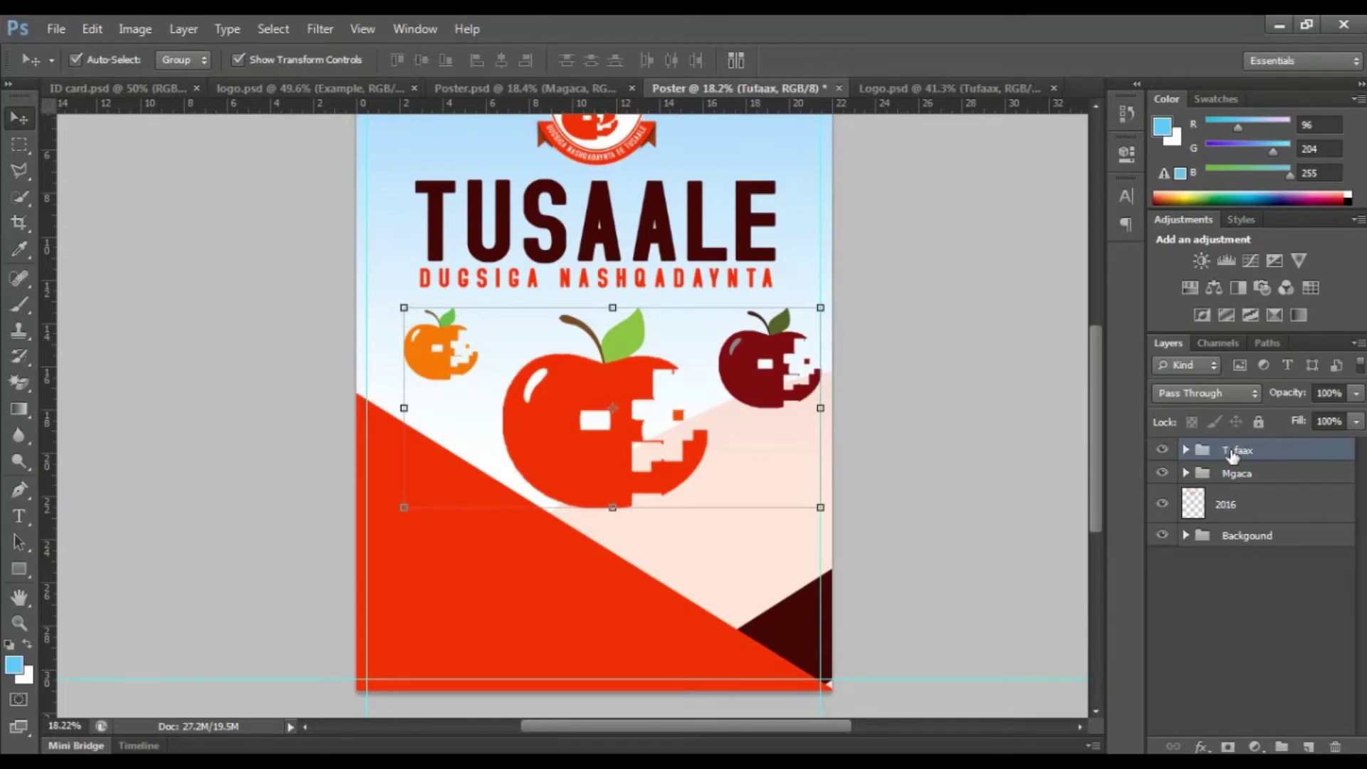
left_click(952, 452)
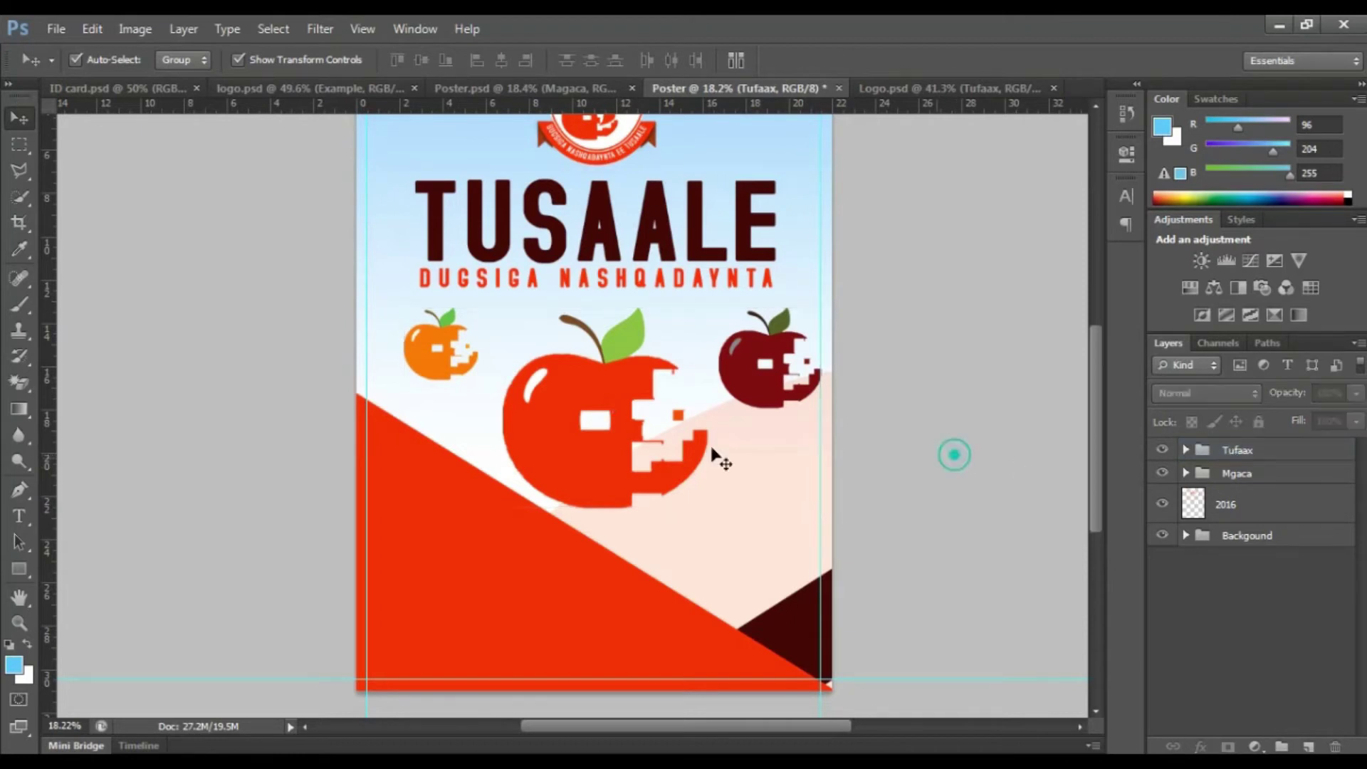
left_click(573, 426)
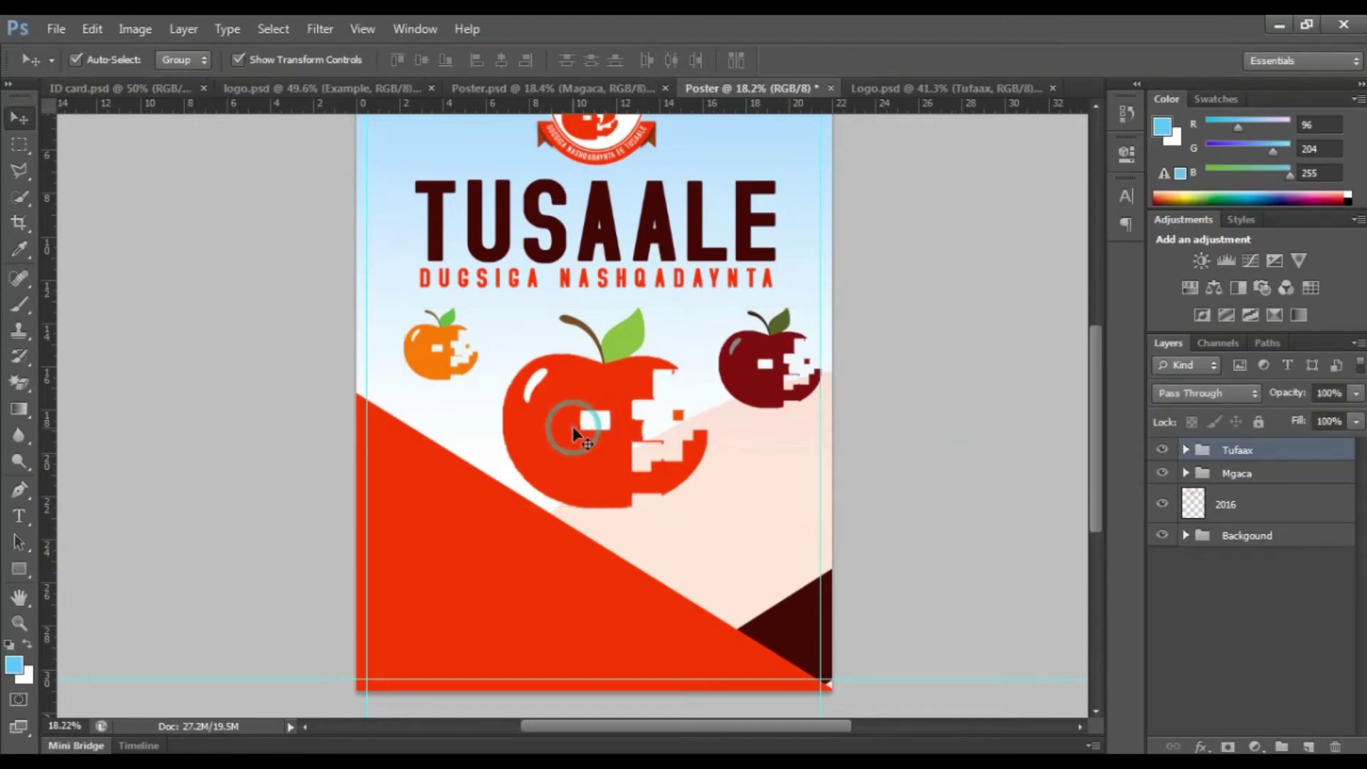
left_click(659, 228)
left_click(560, 644)
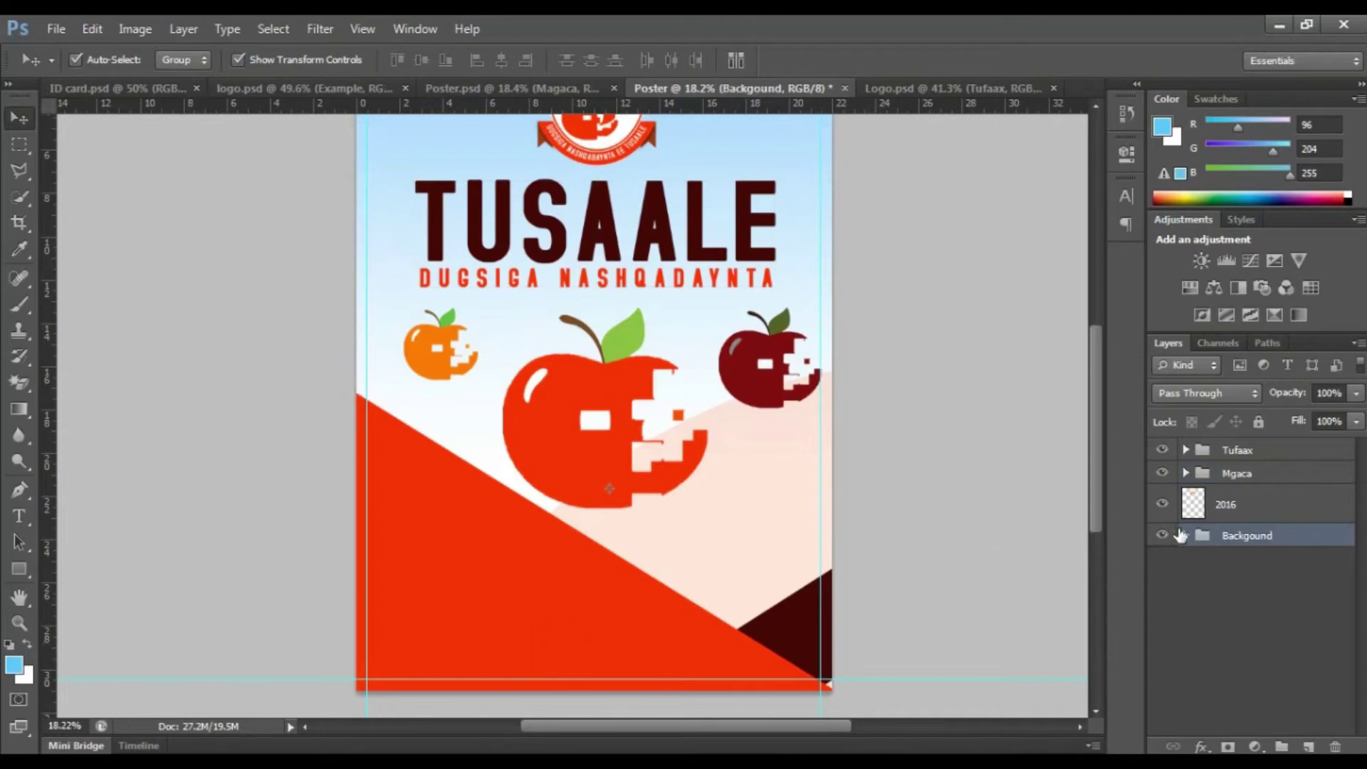
Rename the emblem's layer 2016 as Logo and bring it to the front of the layer stack.
scroll(914, 535, "up", 2)
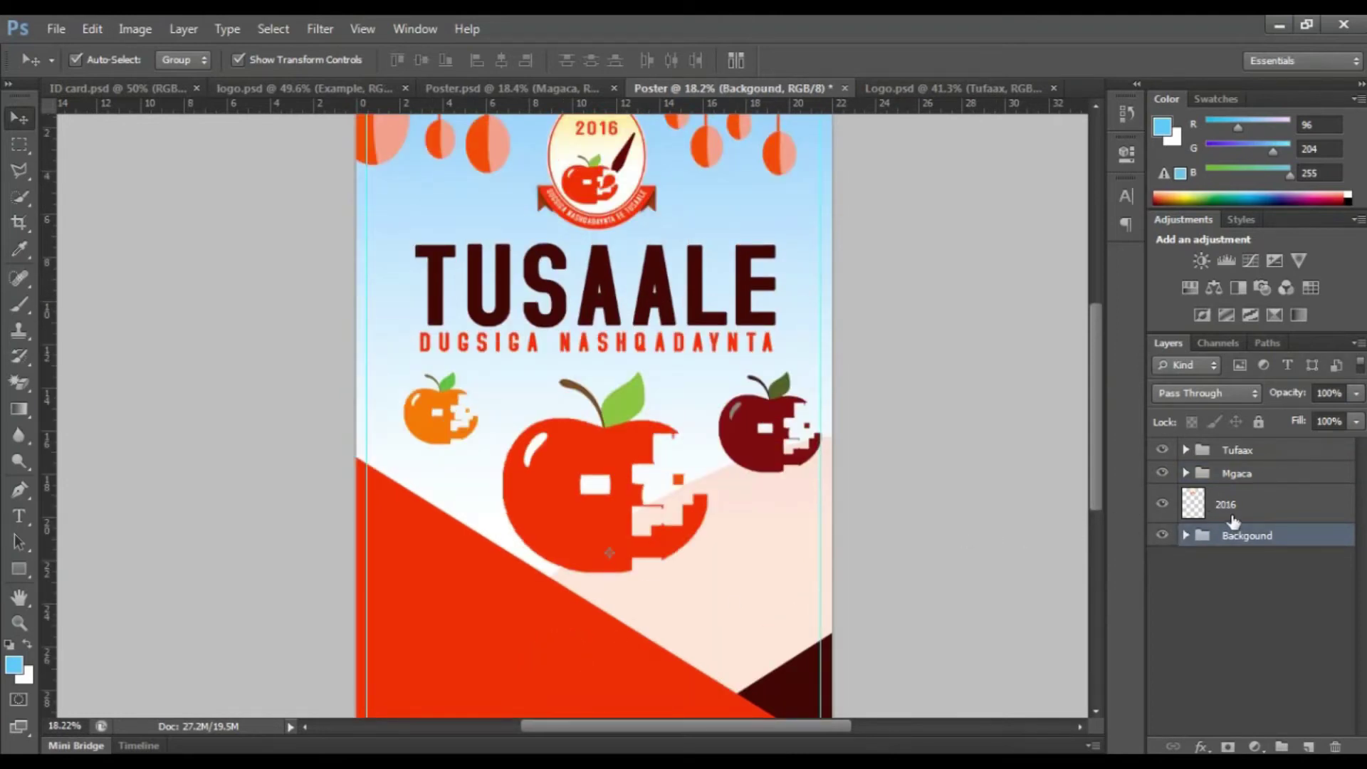
left_click(1234, 520)
scroll(1000, 472, "up", 2)
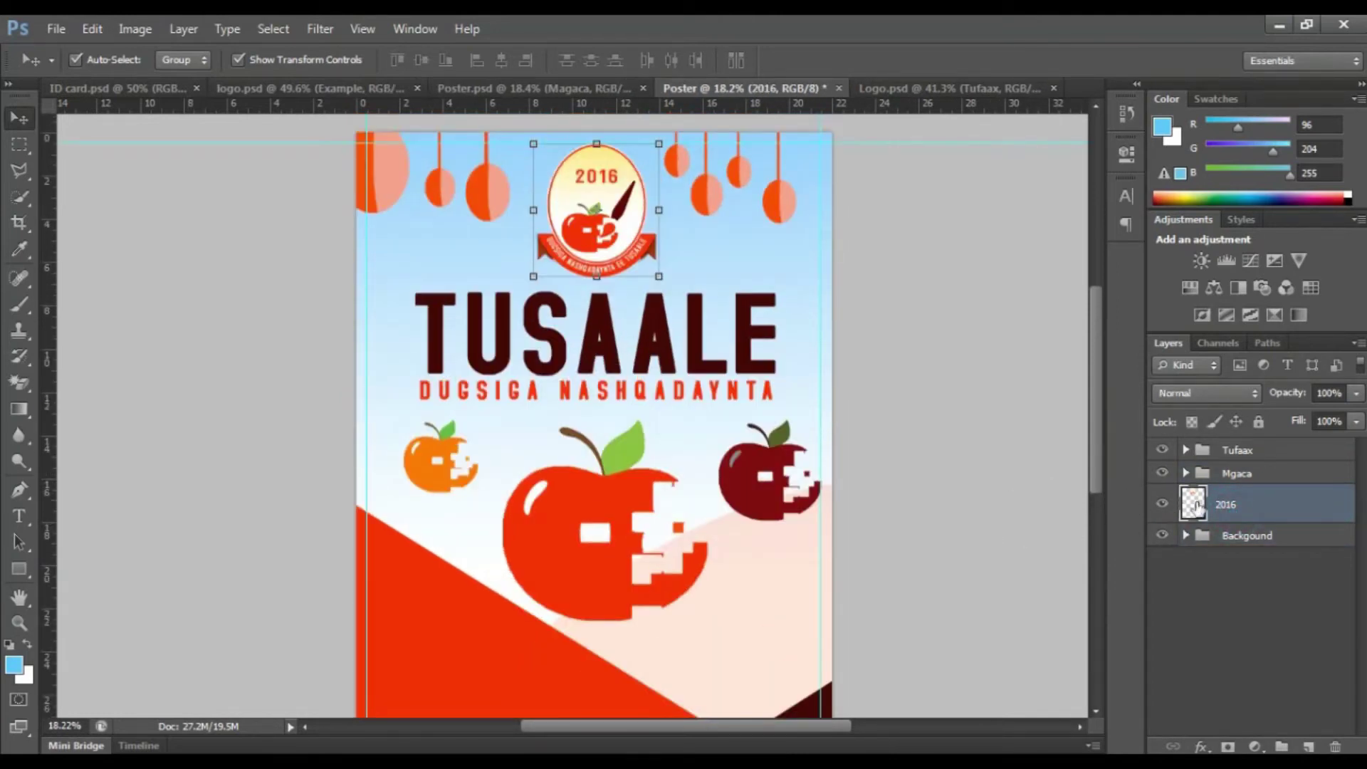
double_click(1223, 510)
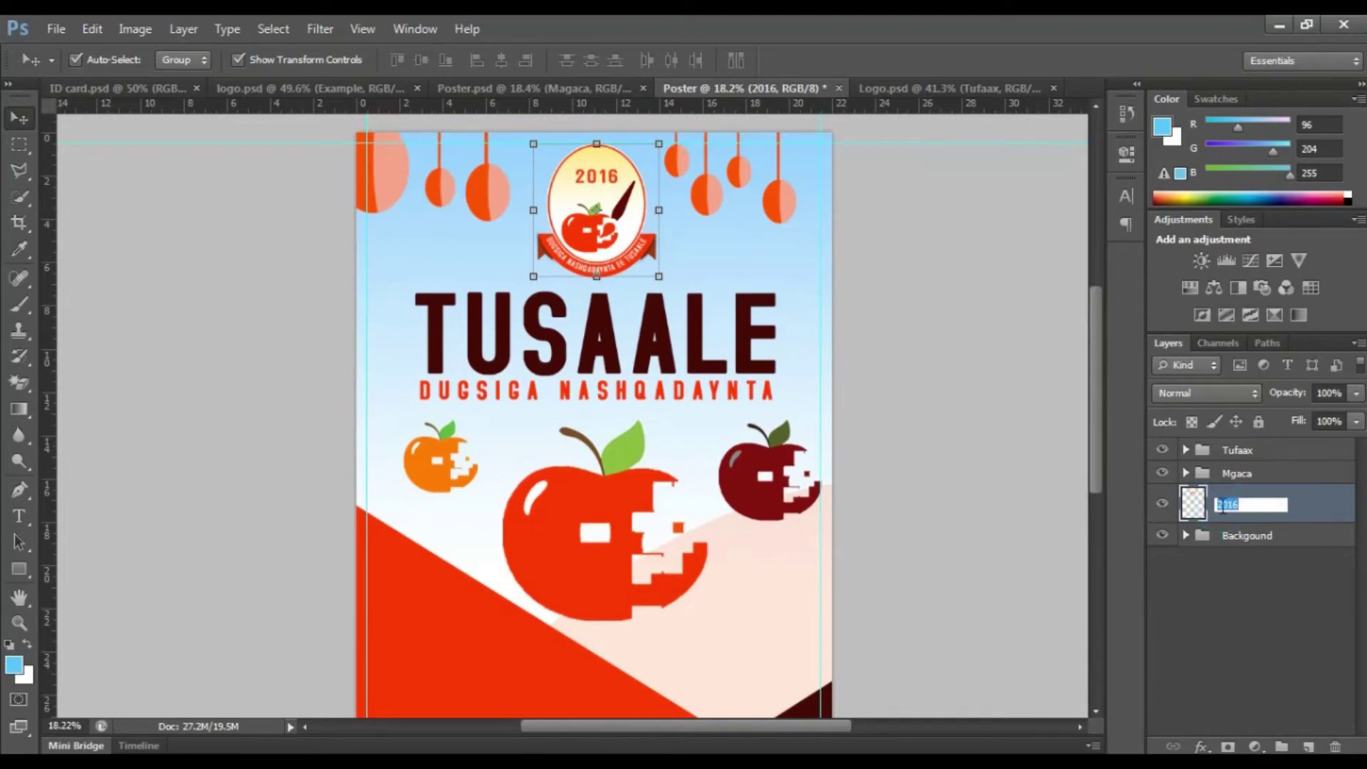
key("Return")
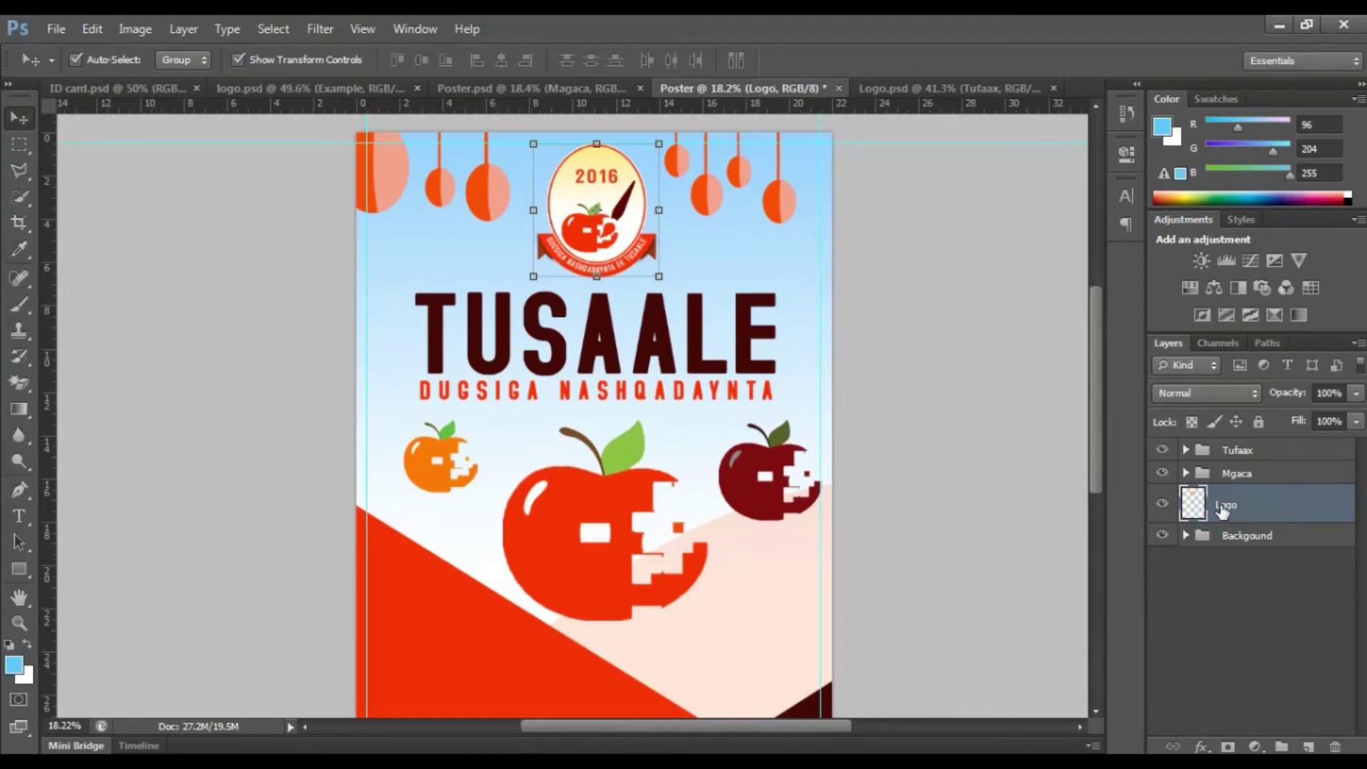
key("ctrl+shift+bracketright")
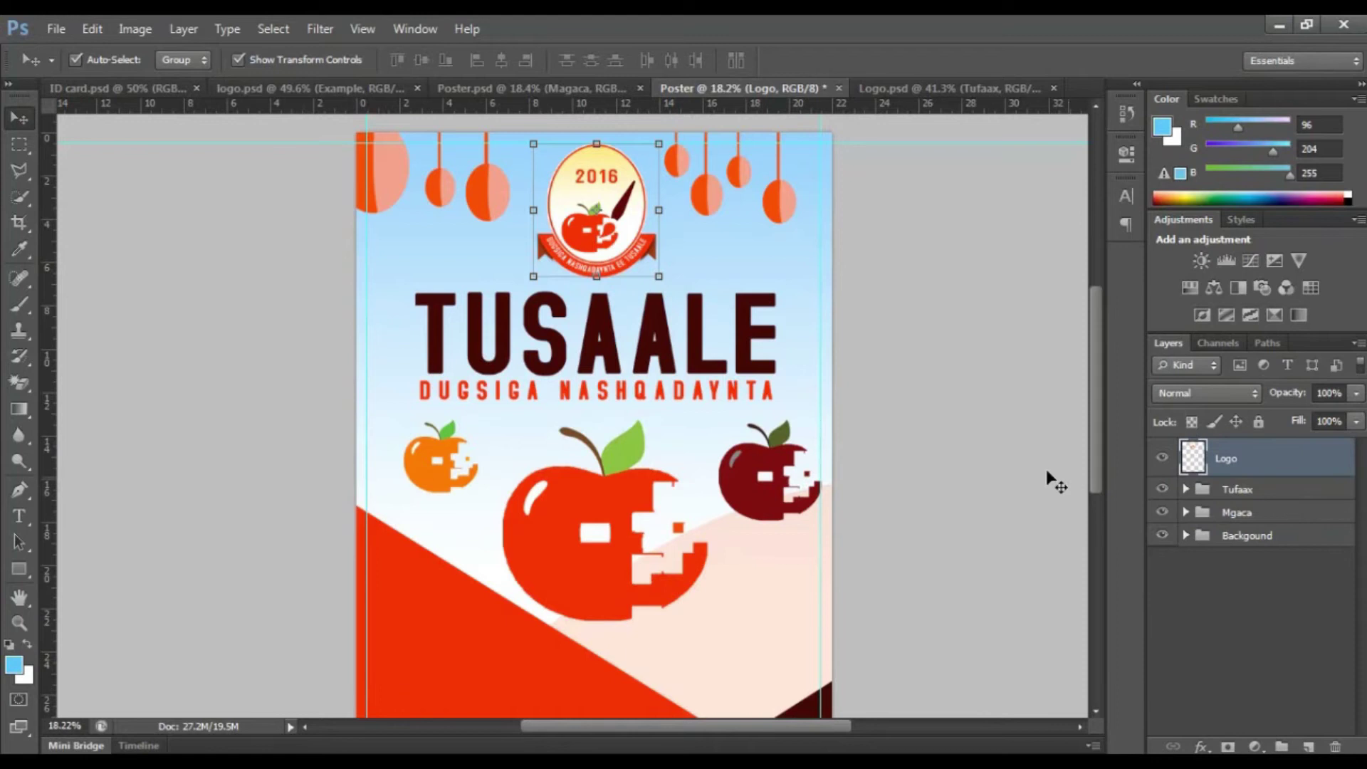
left_click(985, 474)
Draw a circle about 5.4 cm across near the poster's lower-right corner, filled with the pale pink (255, 228, 217) sampled from the background.
scroll(638, 559, "down", 3)
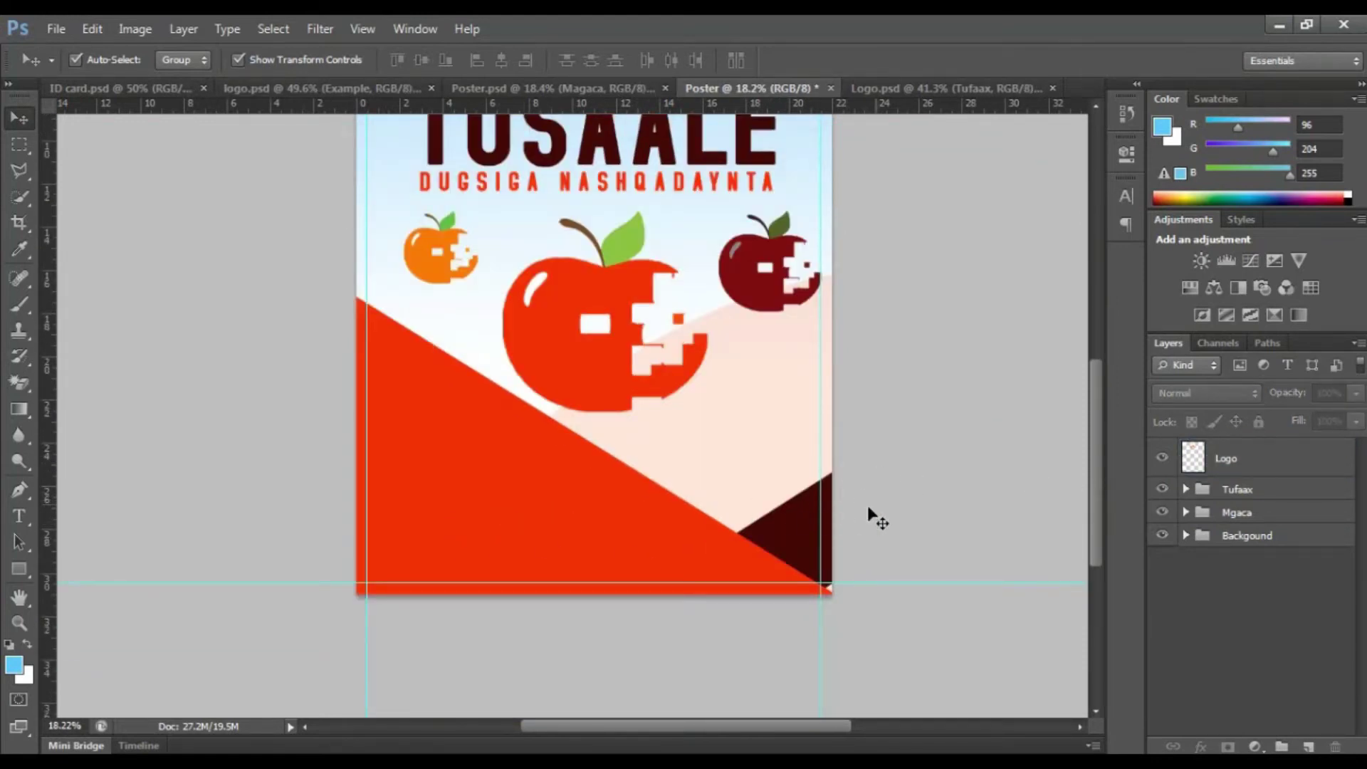
left_click(17, 569)
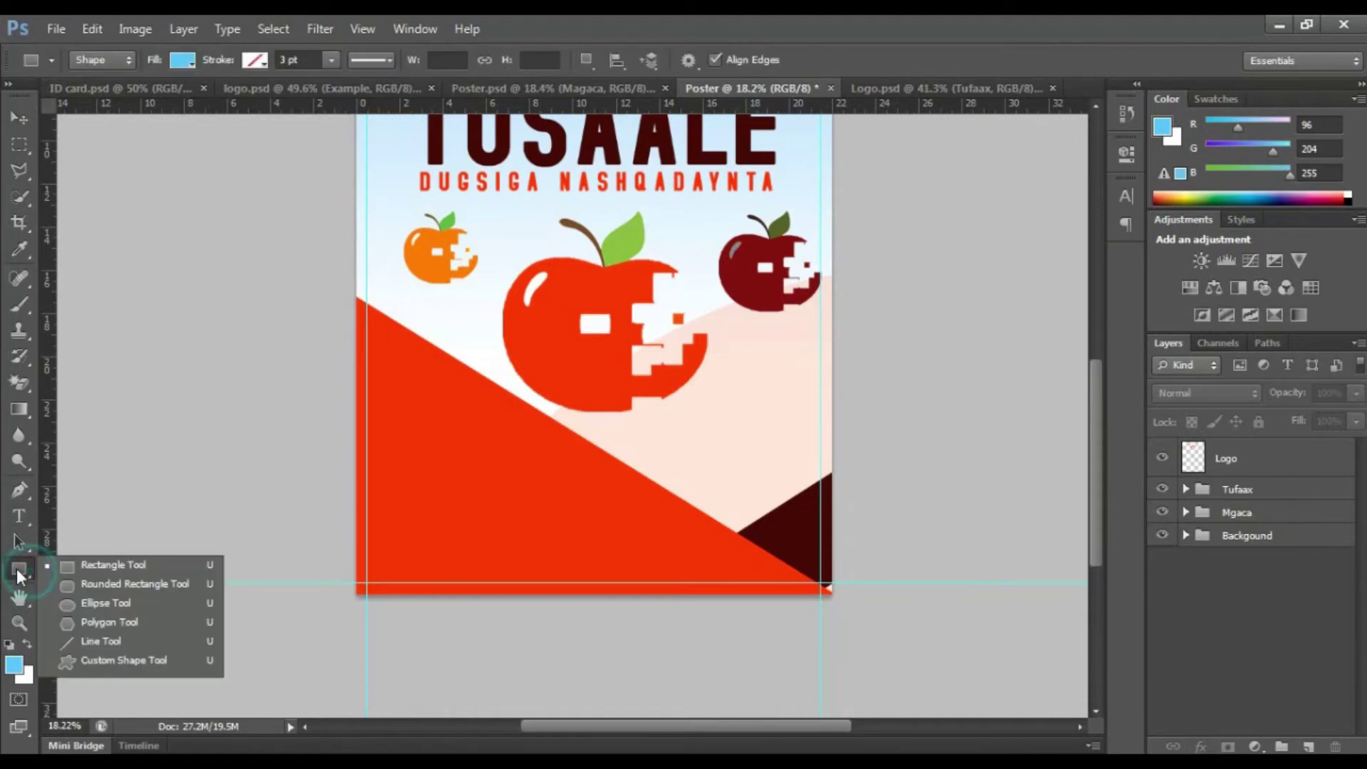
left_click(24, 114)
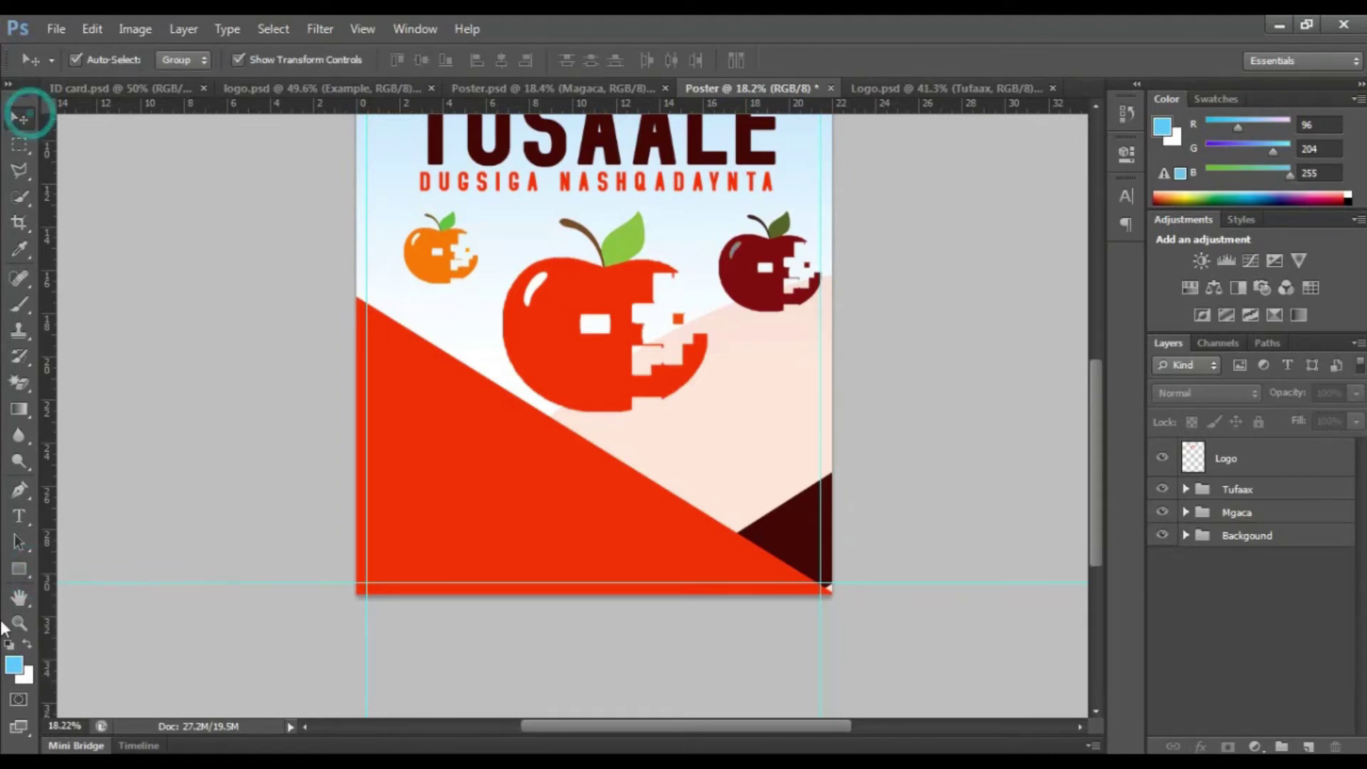
left_click(15, 569)
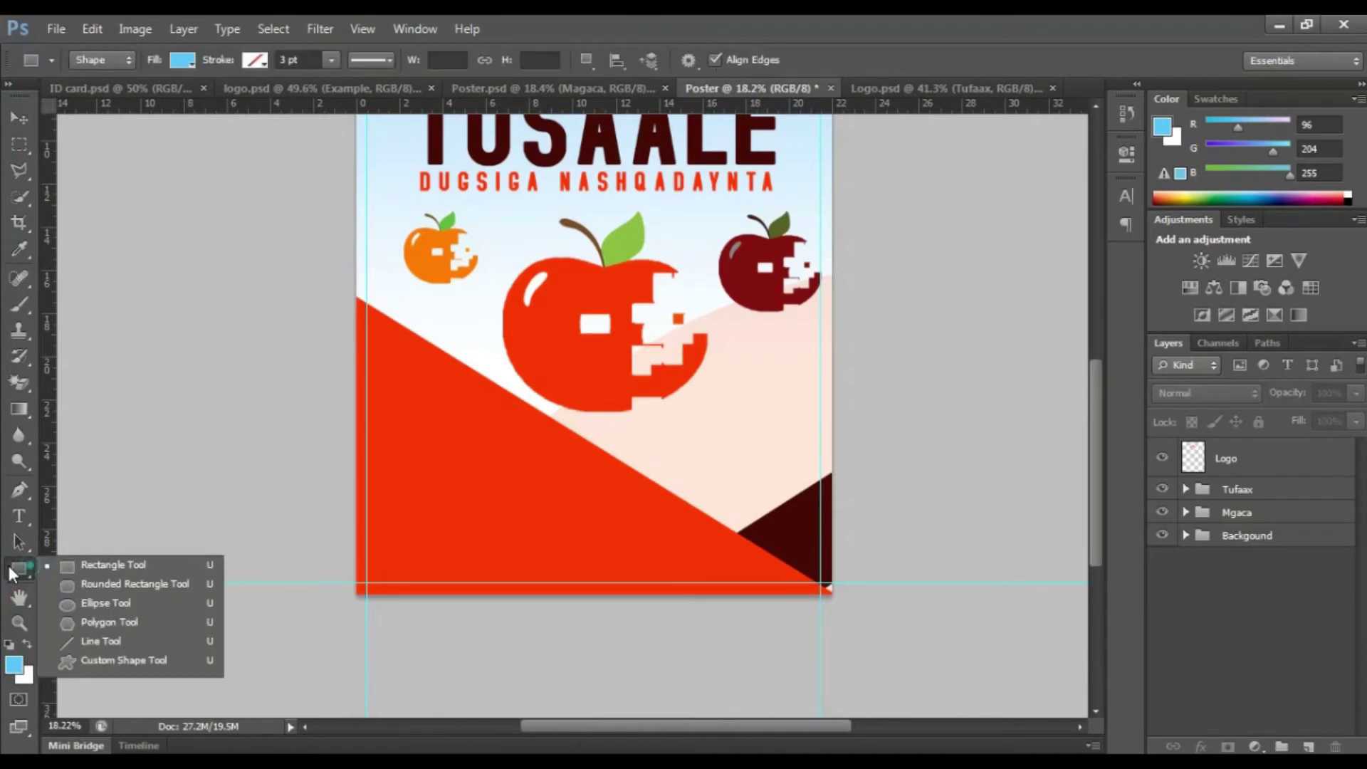
left_click(93, 606)
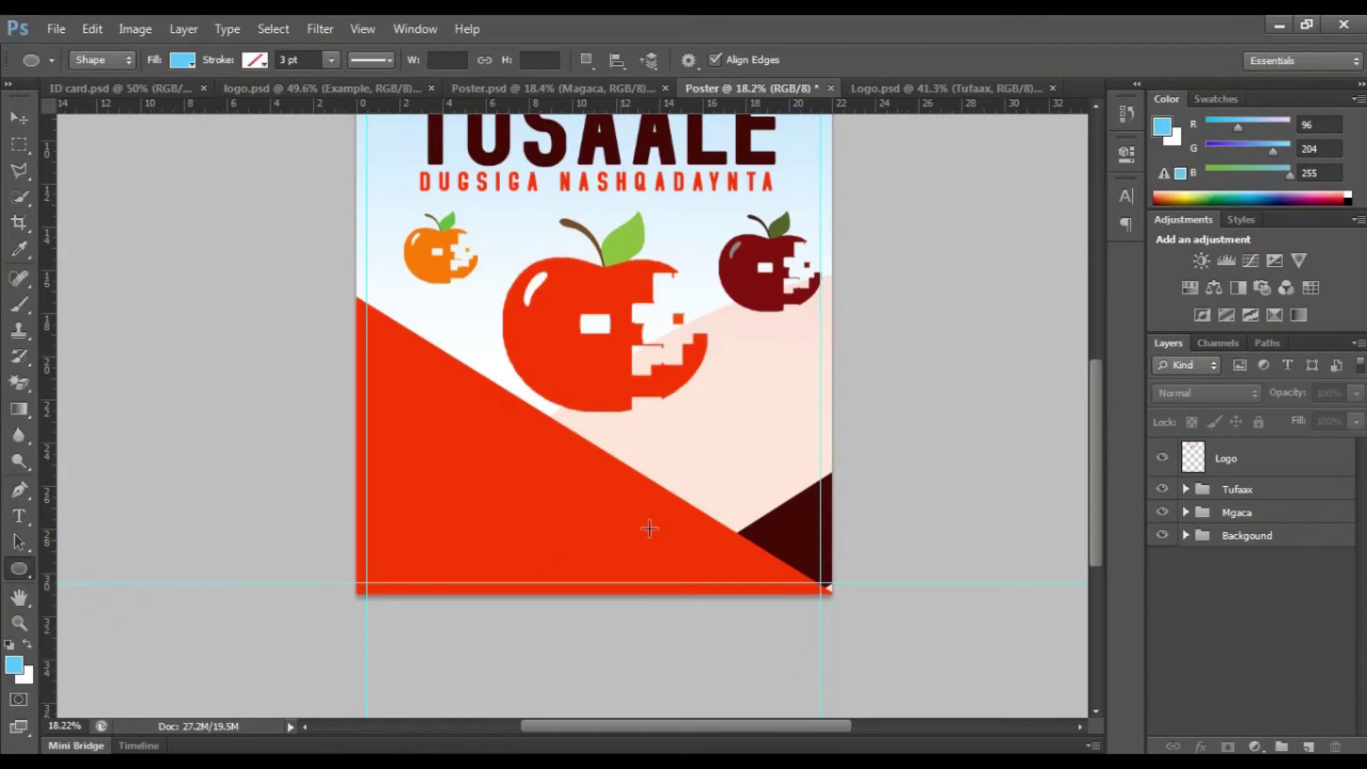
left_click_drag(666, 447, 762, 548)
key("ctrl+z")
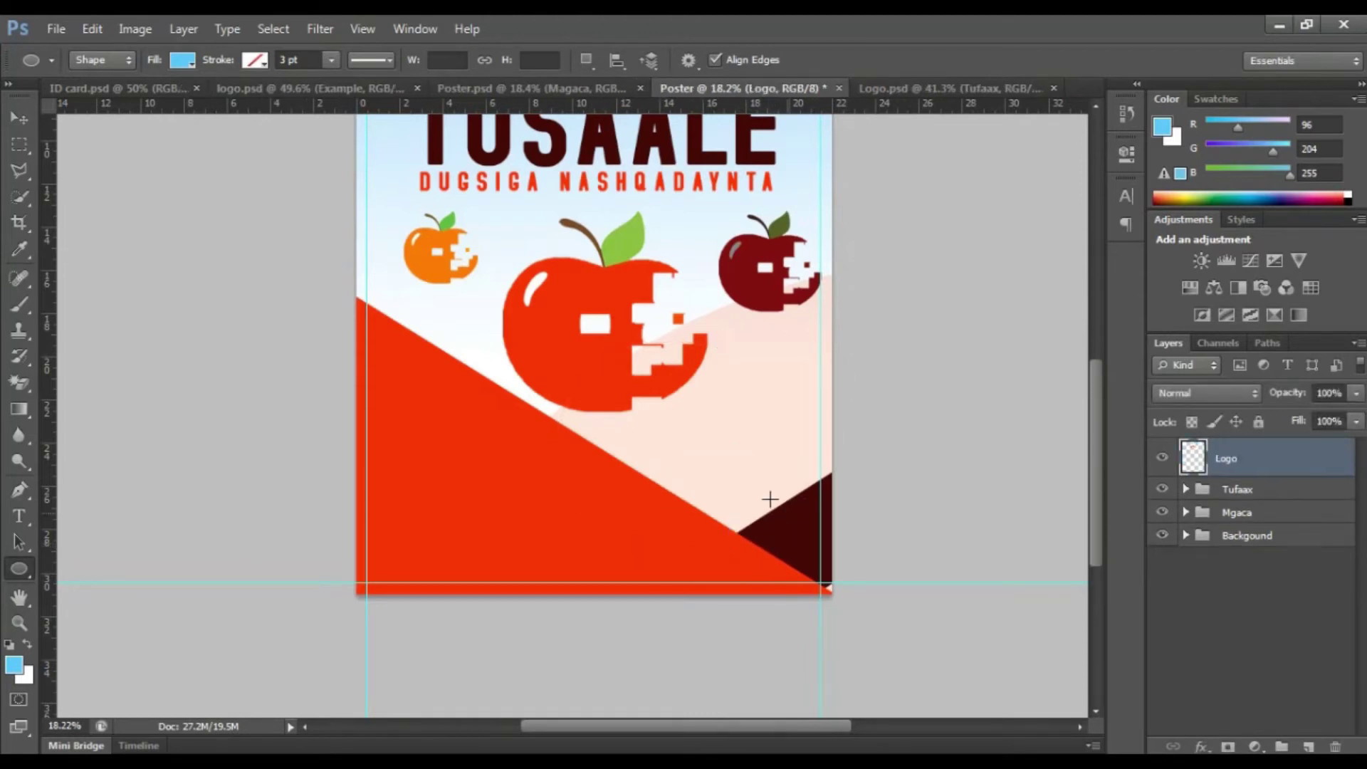
key("i")
mouse_move(674, 467)
left_mouse_down()
mouse_move(696, 463)
mouse_move(687, 473)
left_mouse_up()
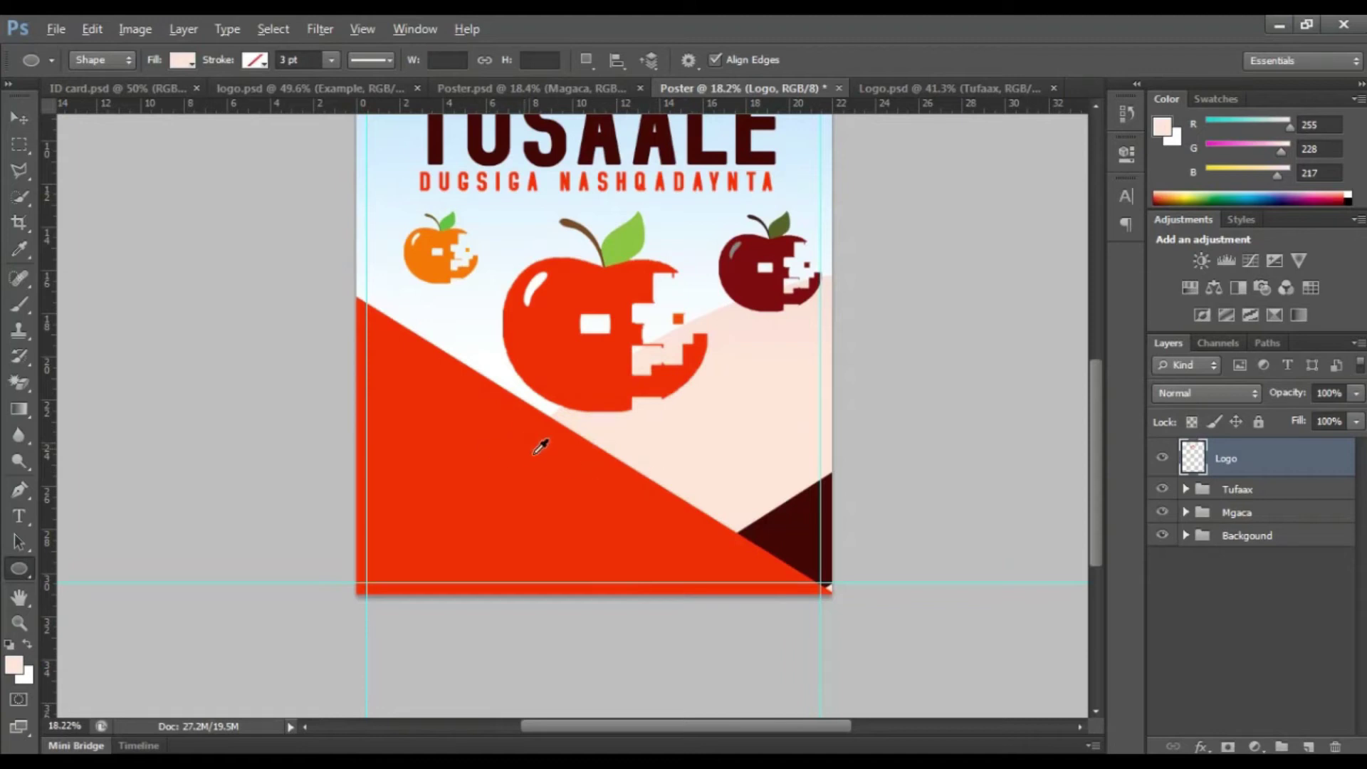
left_click_drag(639, 458, 757, 576)
Move the pale circle right so it overlaps the dark corner triangle, enlarge it to about 5.7 cm and commit the transform.
left_click(17, 119)
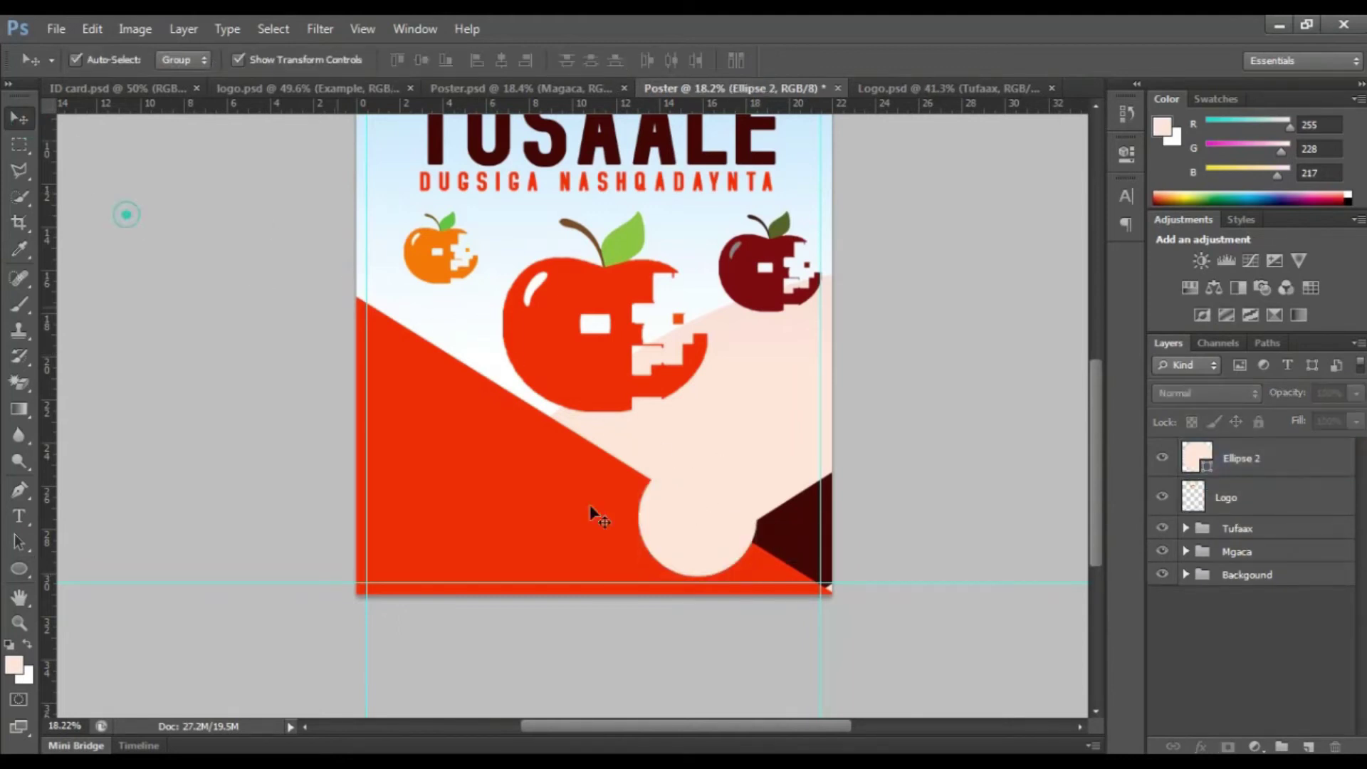
scroll(590, 504, "up", 3)
scroll(687, 565, "down", 2)
left_click_drag(732, 447, 806, 455)
left_click_drag(896, 420, 903, 420)
left_click(1008, 60)
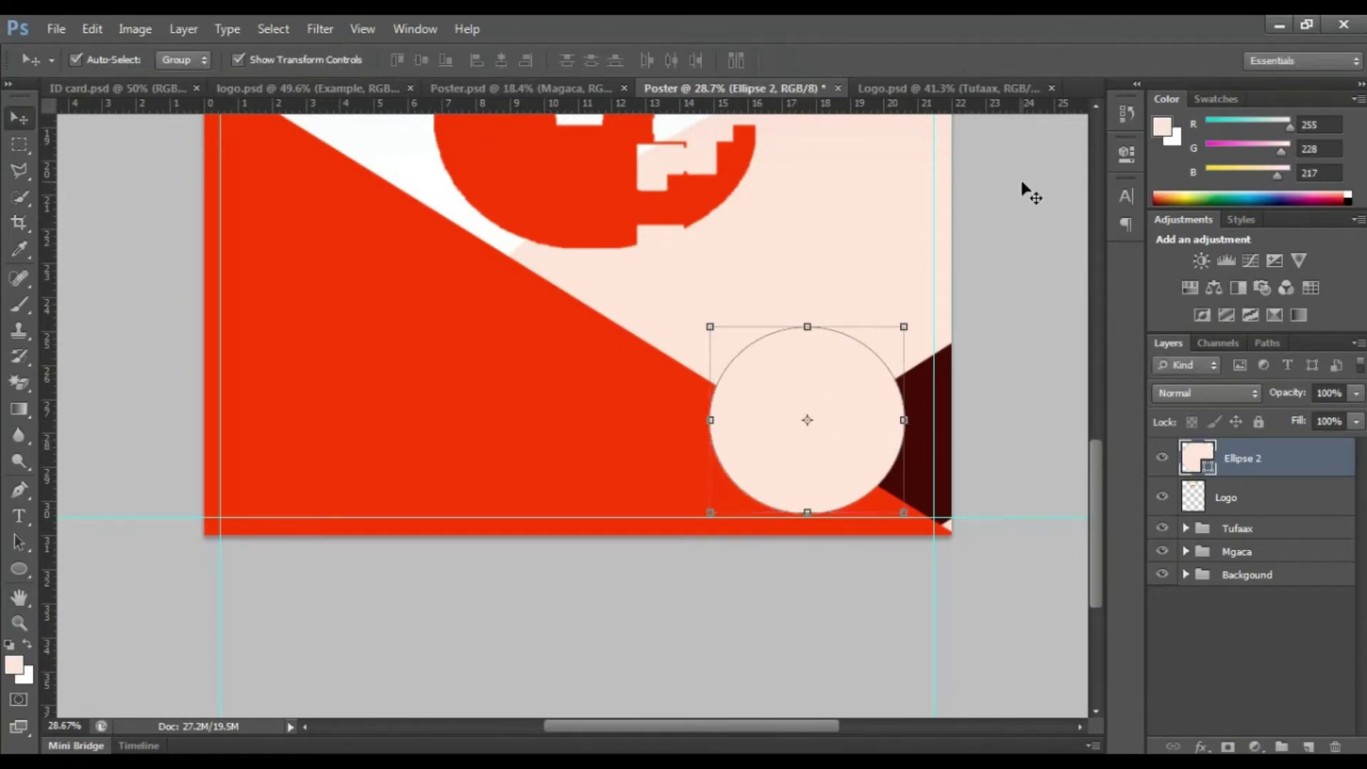
scroll(833, 296, "up", 2)
scroll(805, 446, "down", 1)
left_click(805, 445)
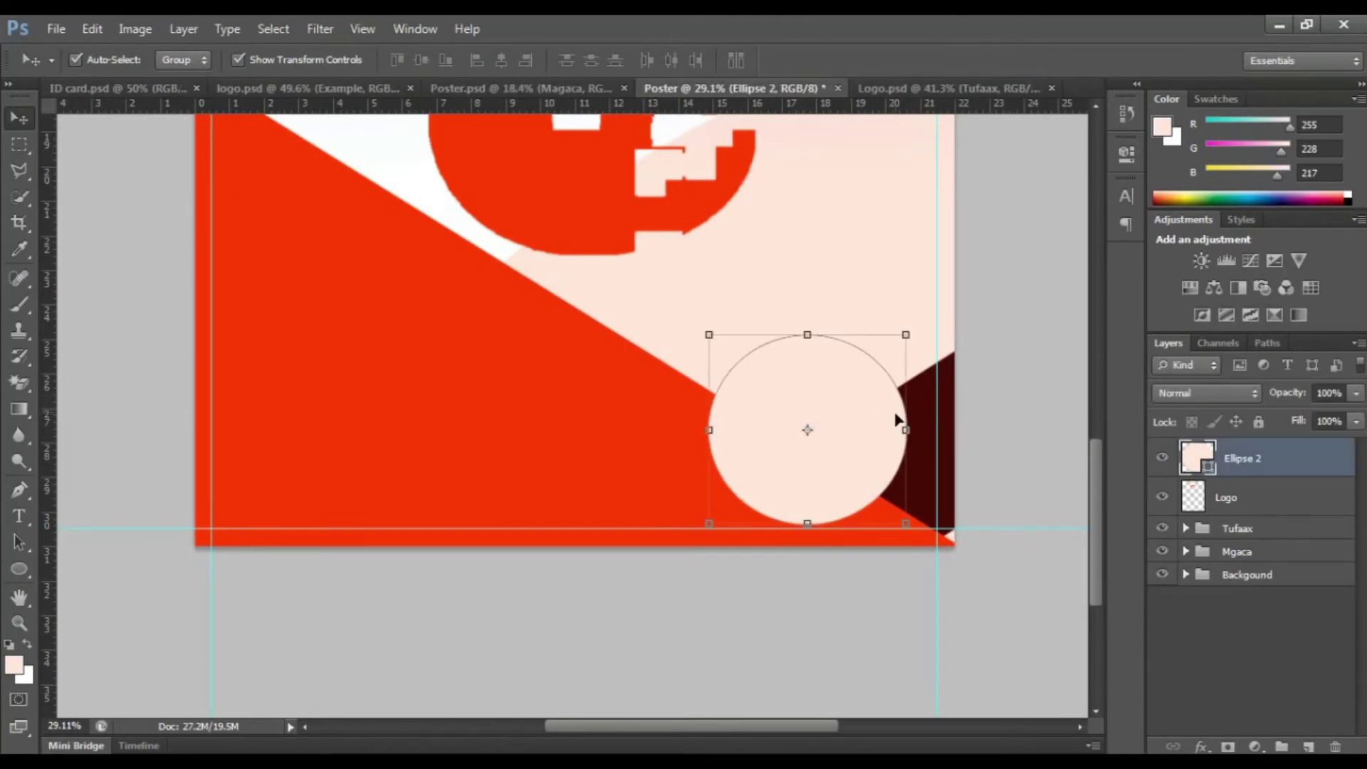
Duplicate the pale circle and scale the copy to about 77% around its centre, using the 2016 badge in Poster.psd as reference.
left_click(513, 88)
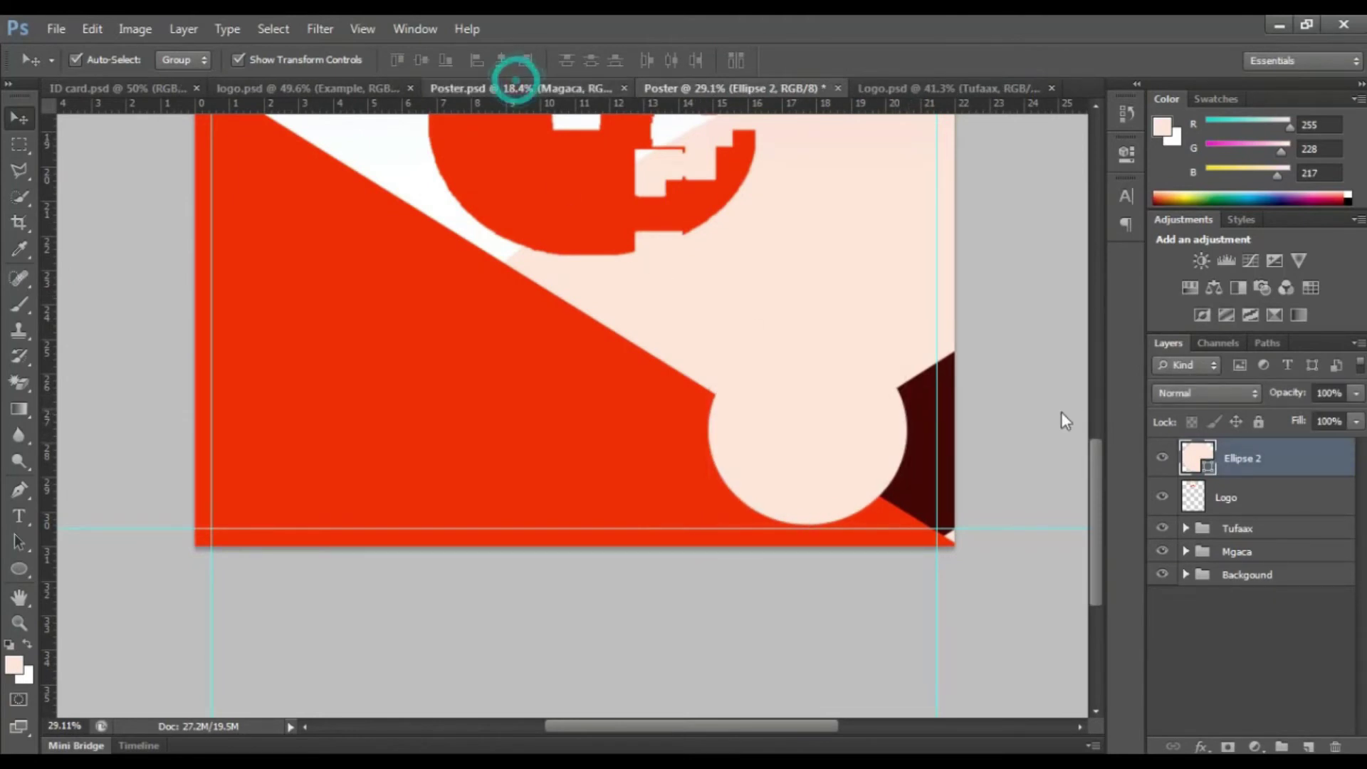
scroll(758, 570, "down", 2)
scroll(759, 568, "down", 1)
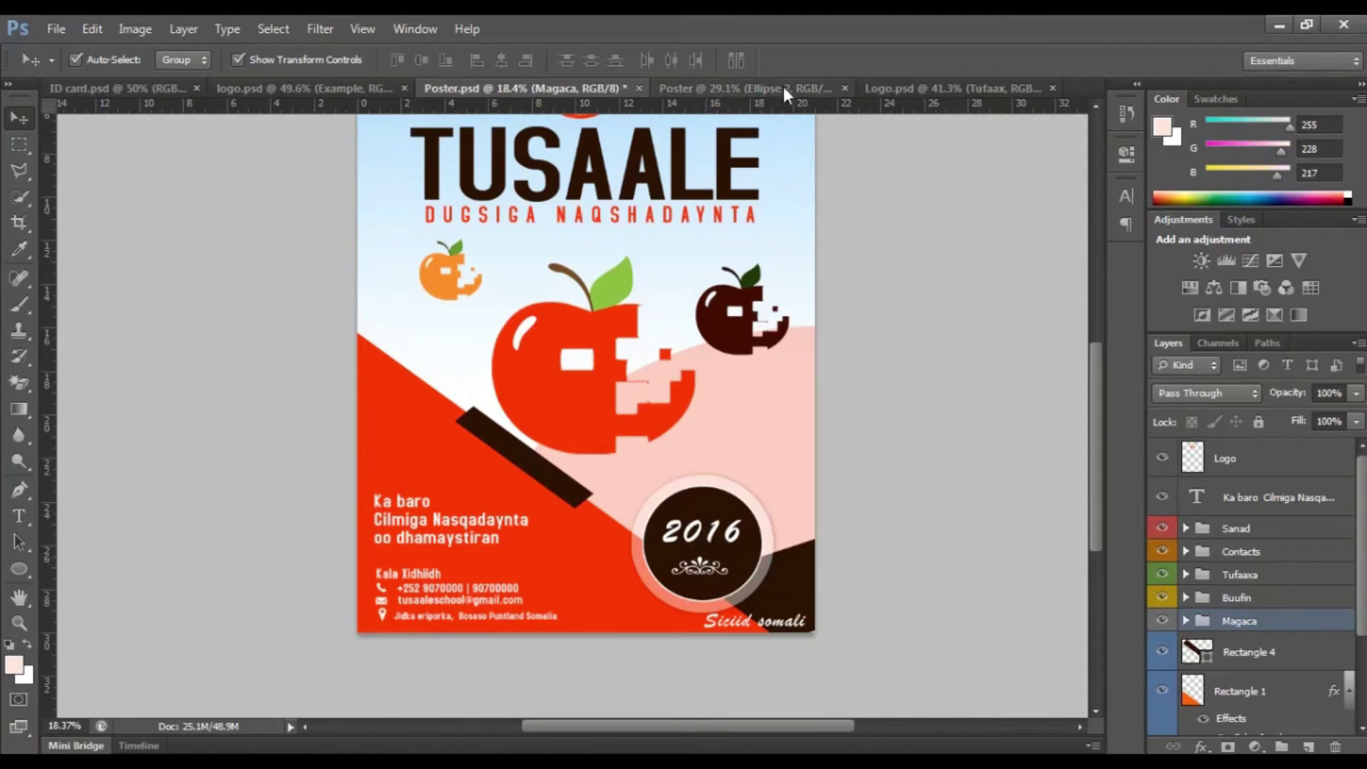
left_click(759, 87)
left_click(856, 388)
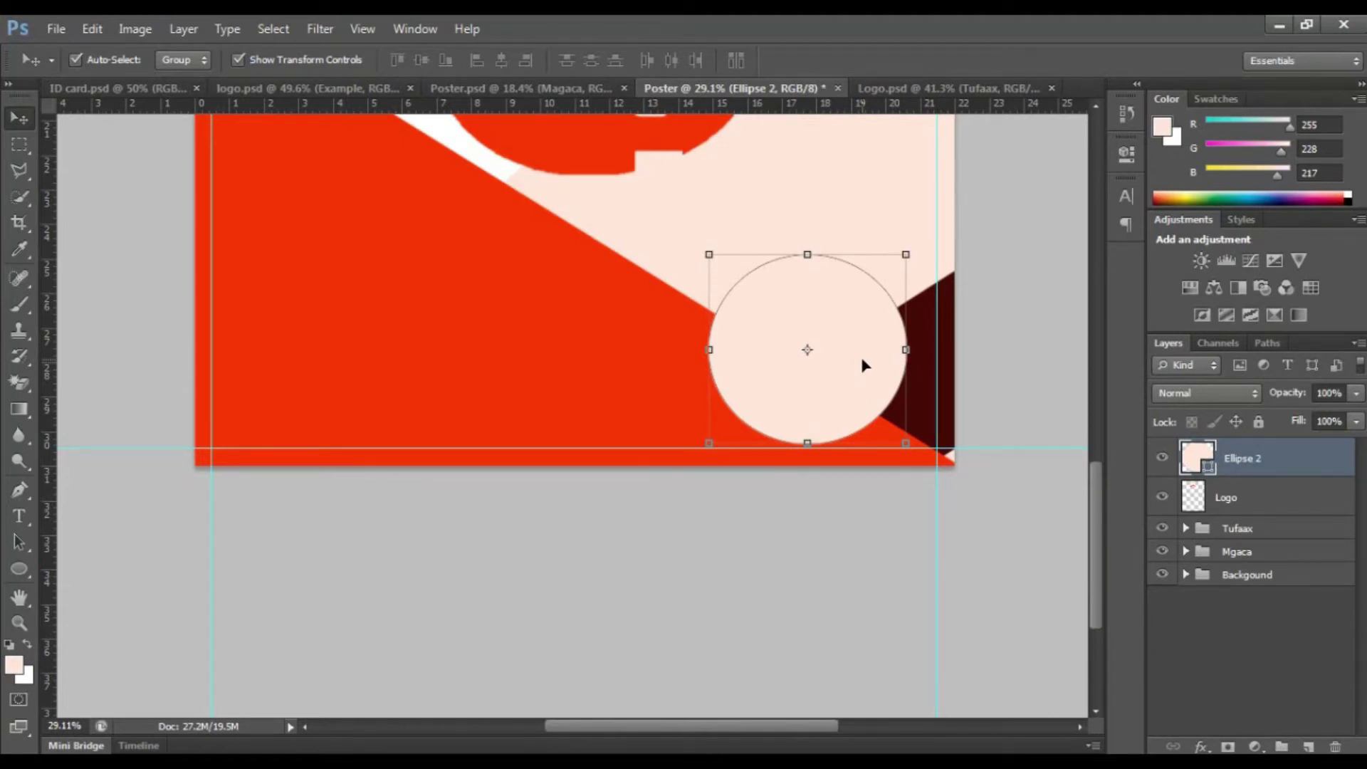
left_click_drag(867, 373, 861, 385)
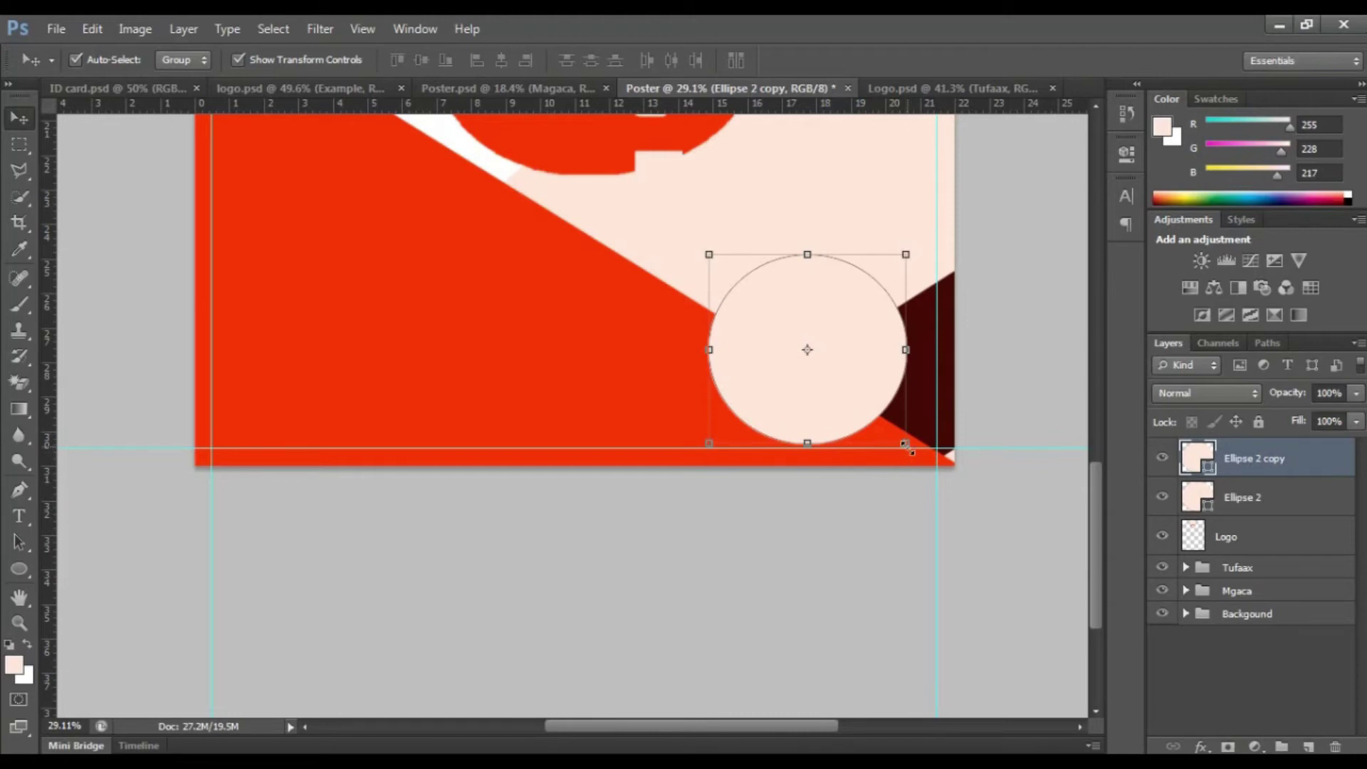
left_click(906, 445)
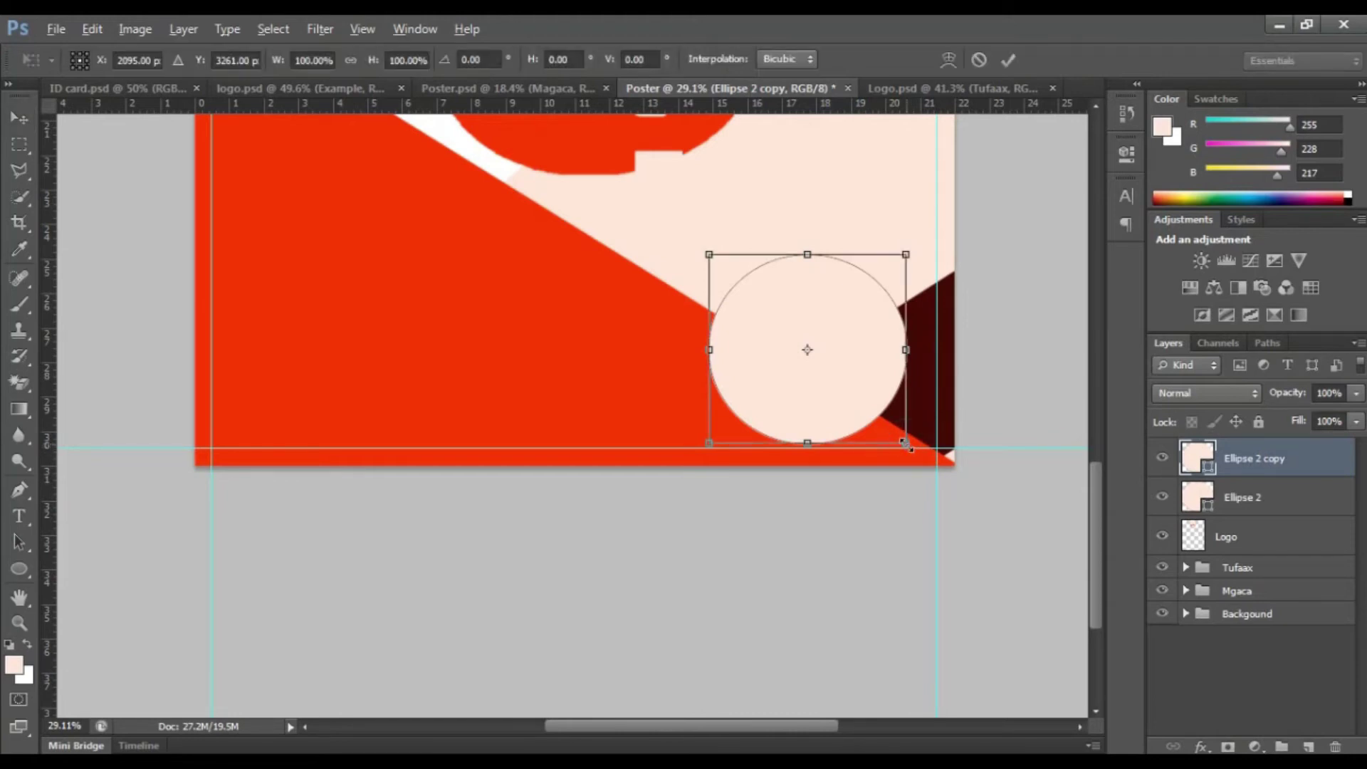
left_click_drag(906, 445, 872, 432)
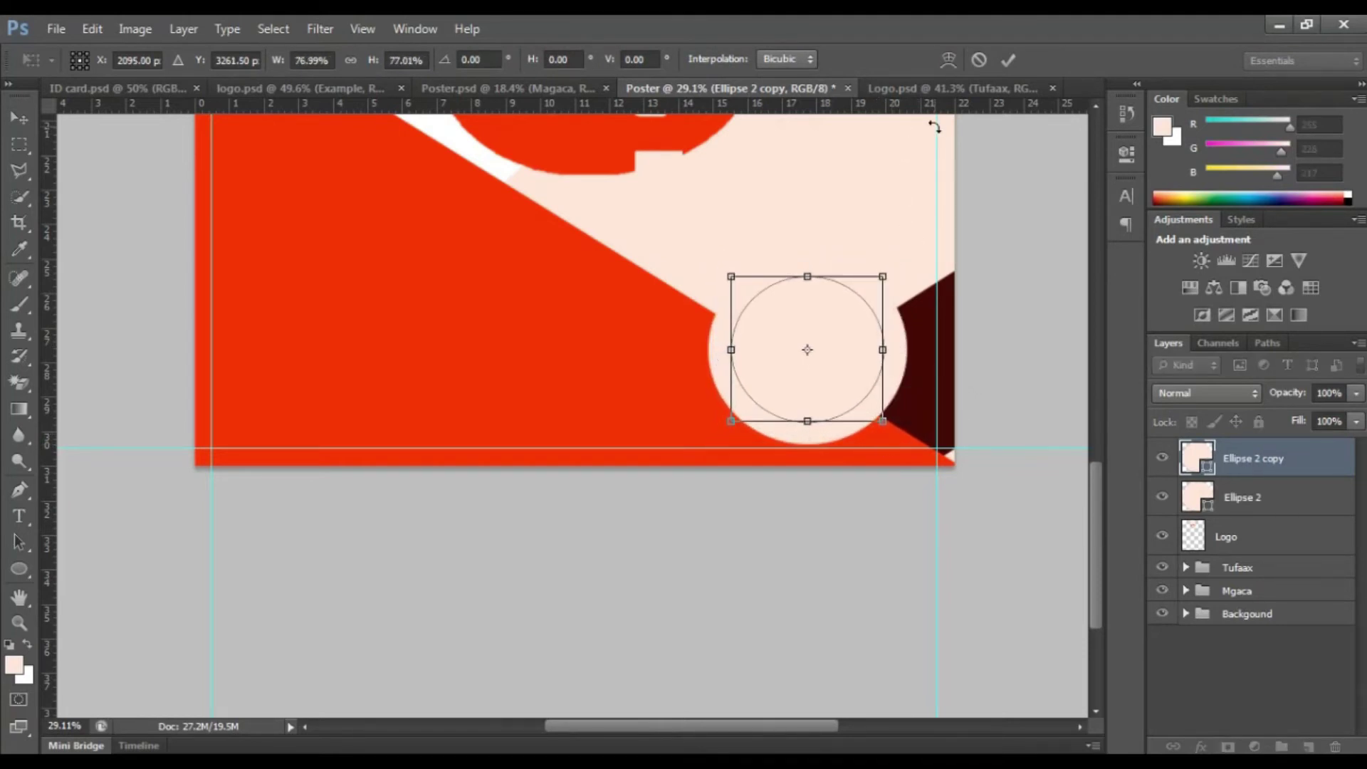
left_click(1007, 61)
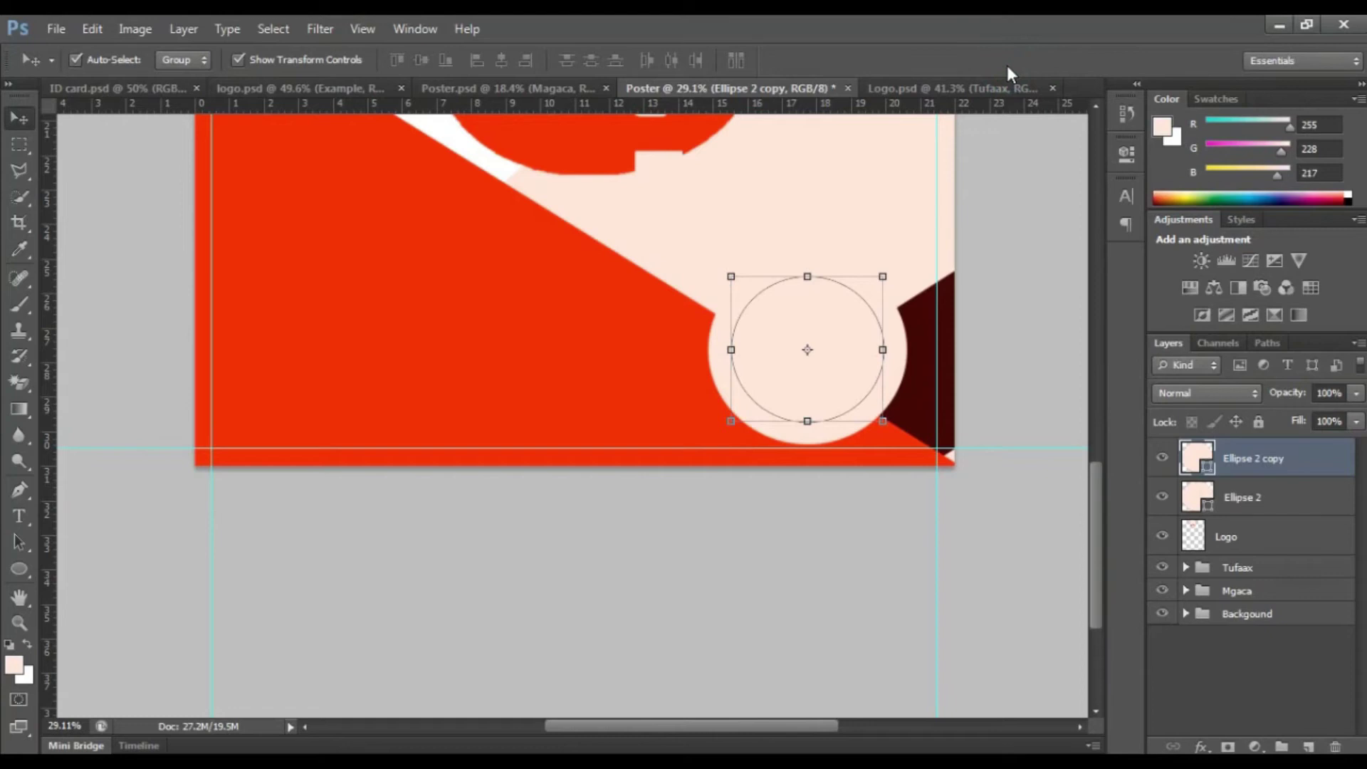
Recolour the inner circle of the badge dark maroon (66, 6, 6), sampled from the dark corner triangle.
left_click(1008, 205)
left_click(817, 343)
double_click(1202, 458)
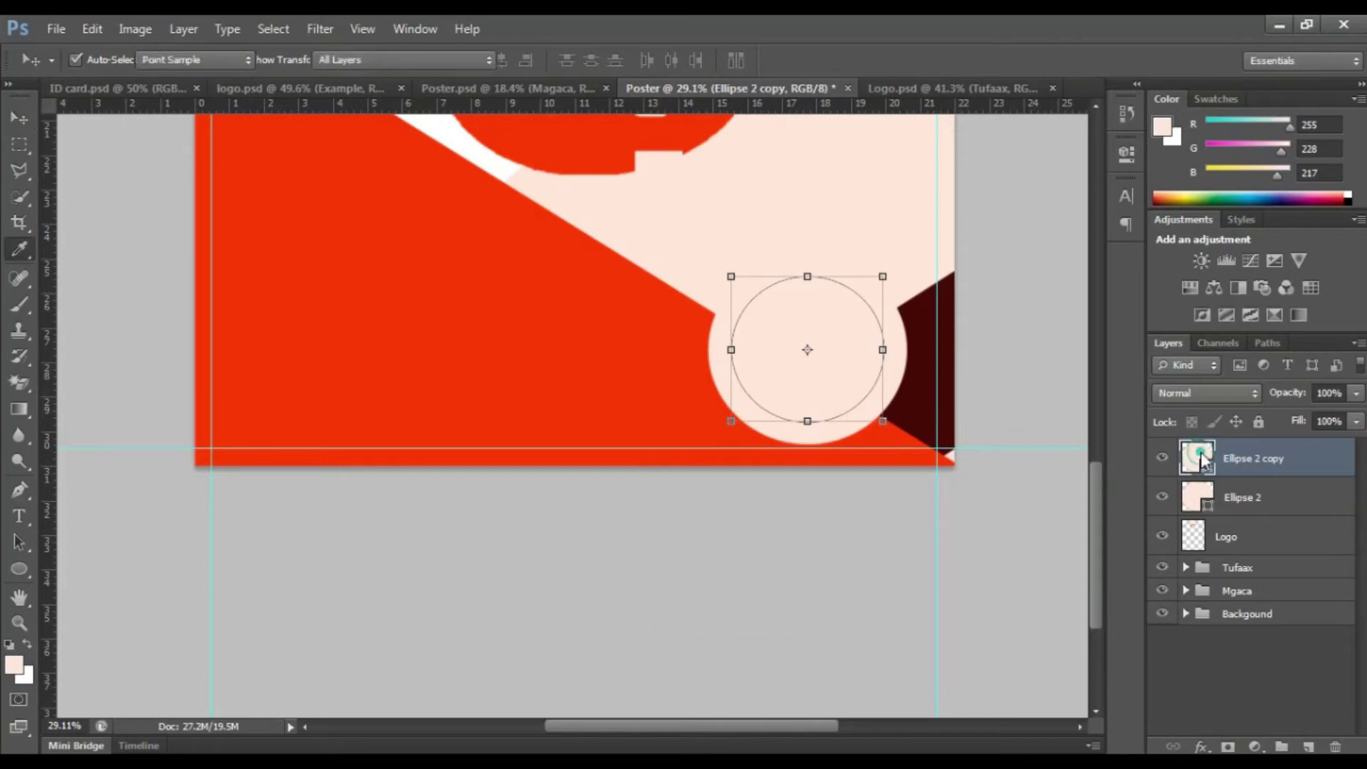
left_click_drag(1011, 292, 1002, 389)
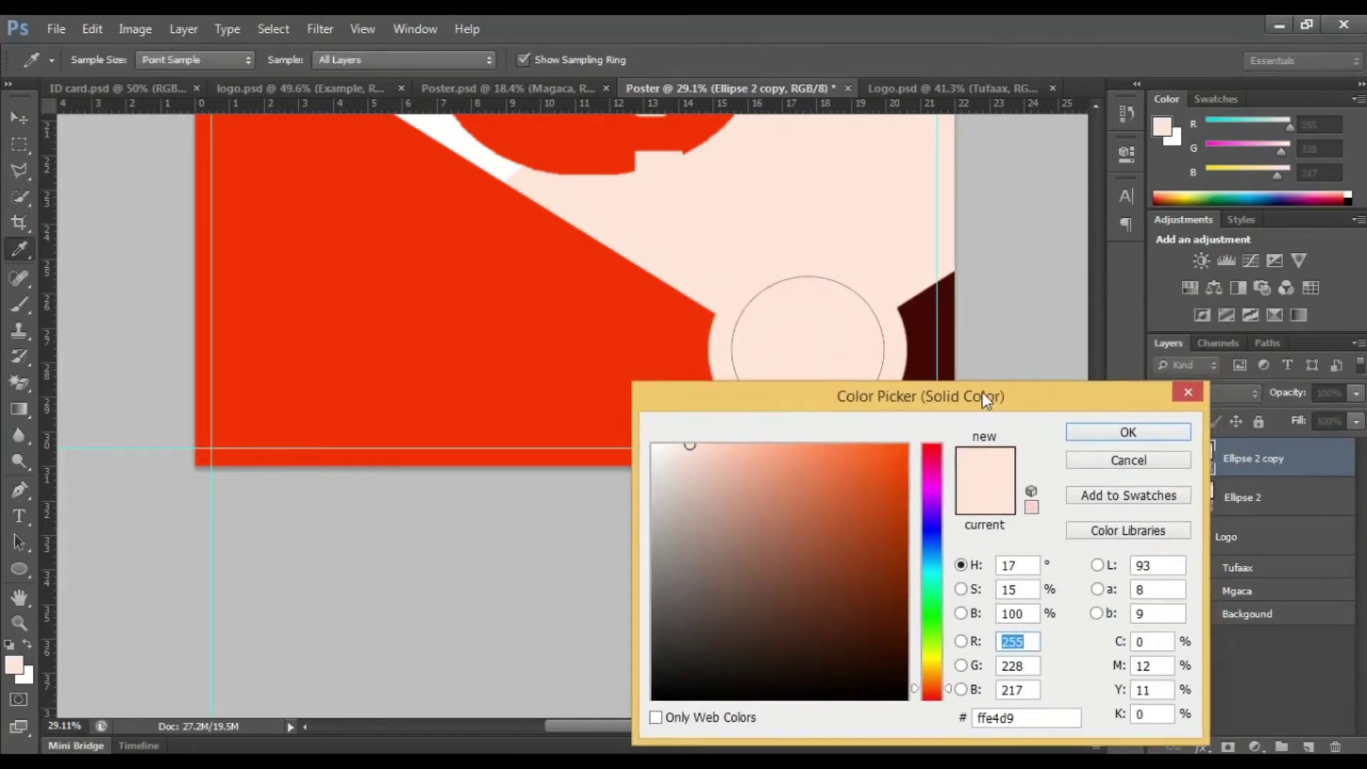
left_click(919, 347)
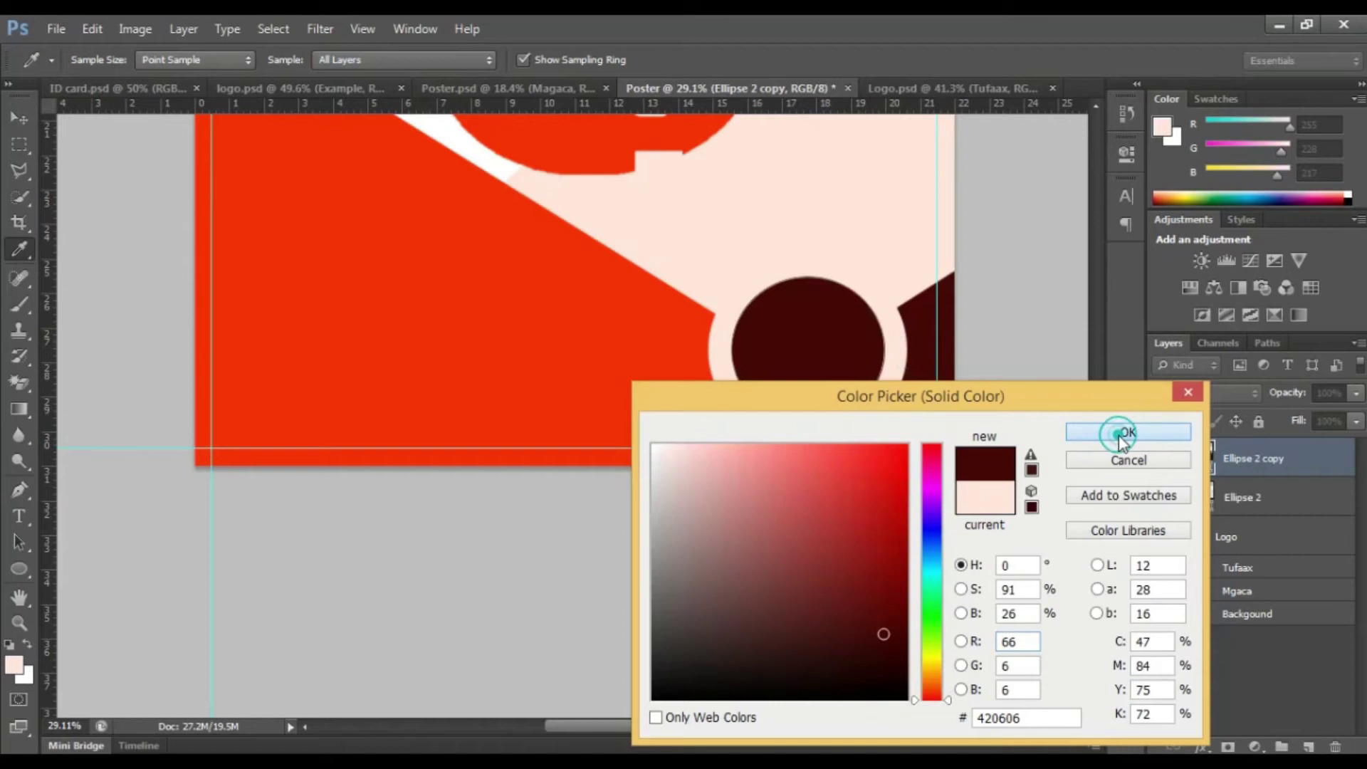
left_click(1115, 434)
left_click(1067, 451)
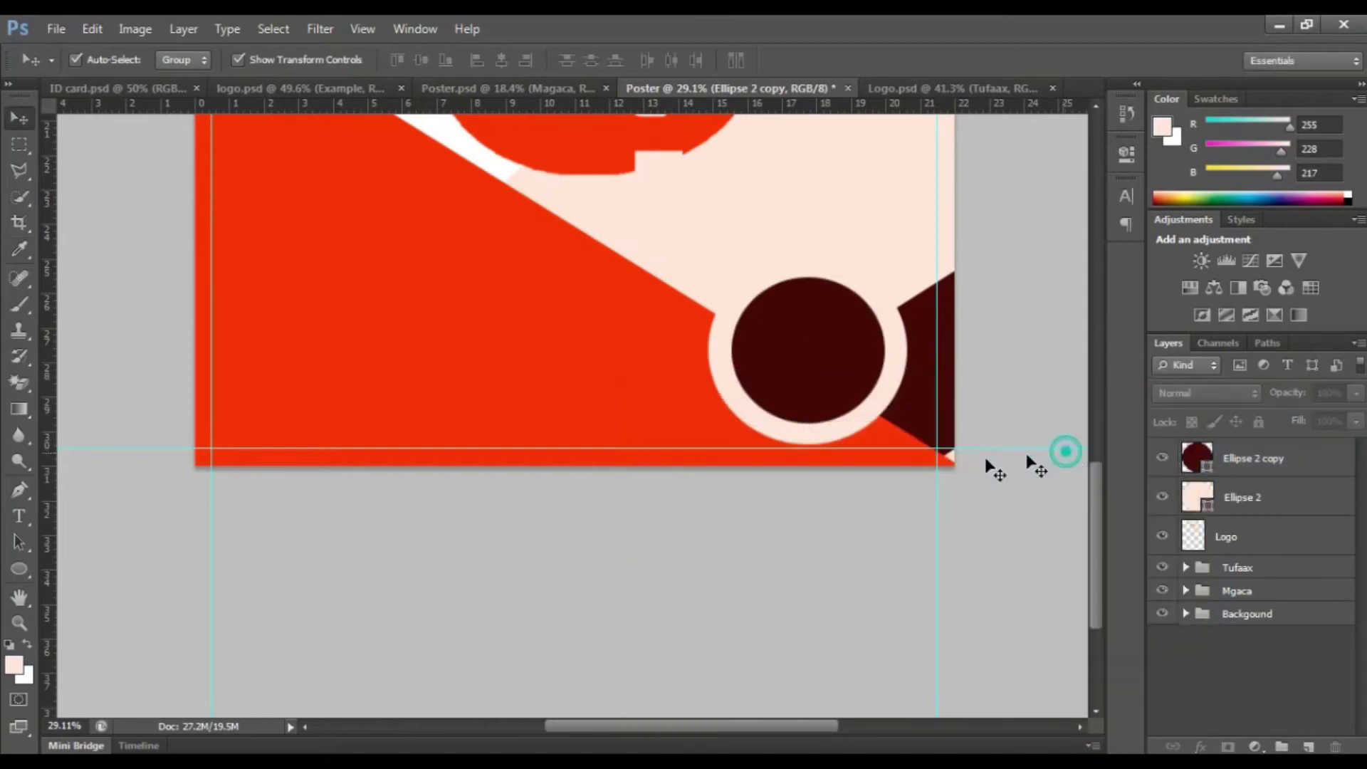
Recolour the badge's outer circle white and lower its layer opacity to 56%, using the badge in Poster.psd as reference.
left_click(841, 427)
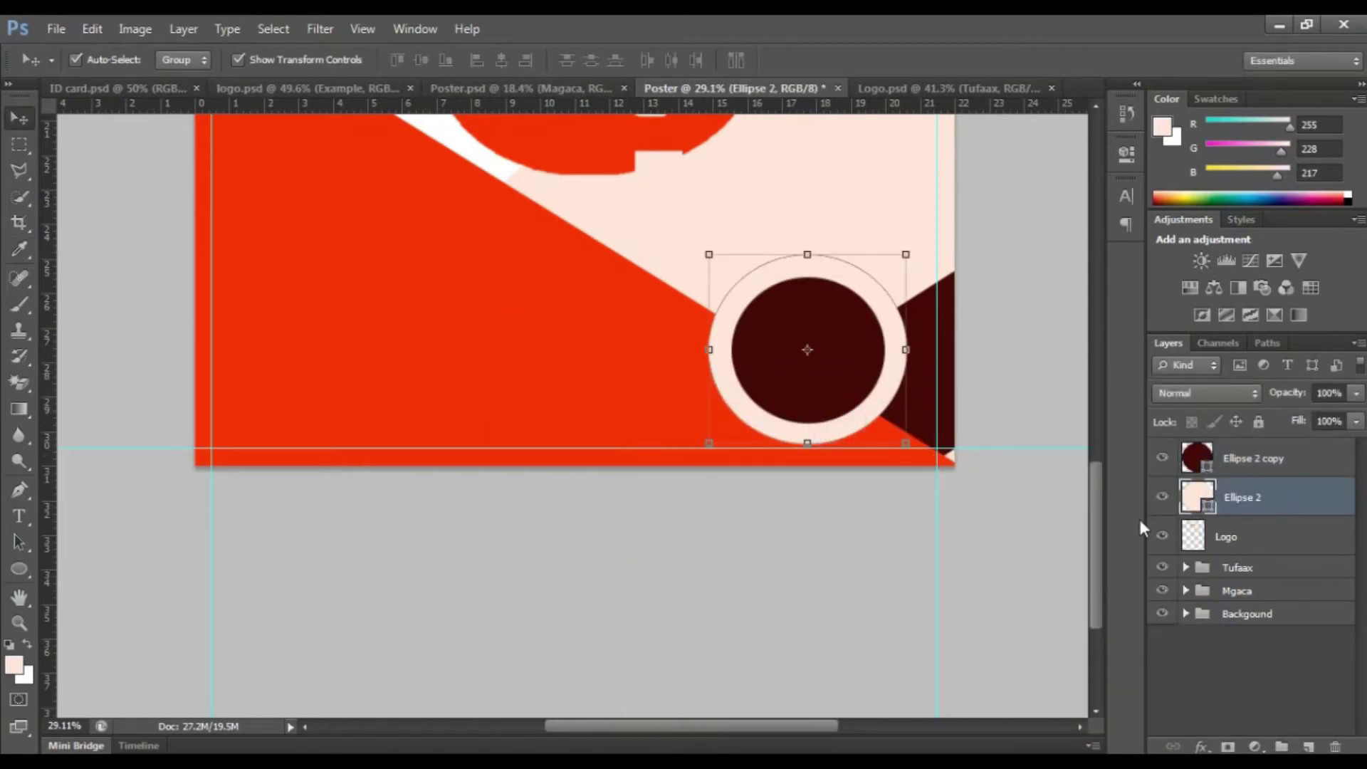
left_click(480, 92)
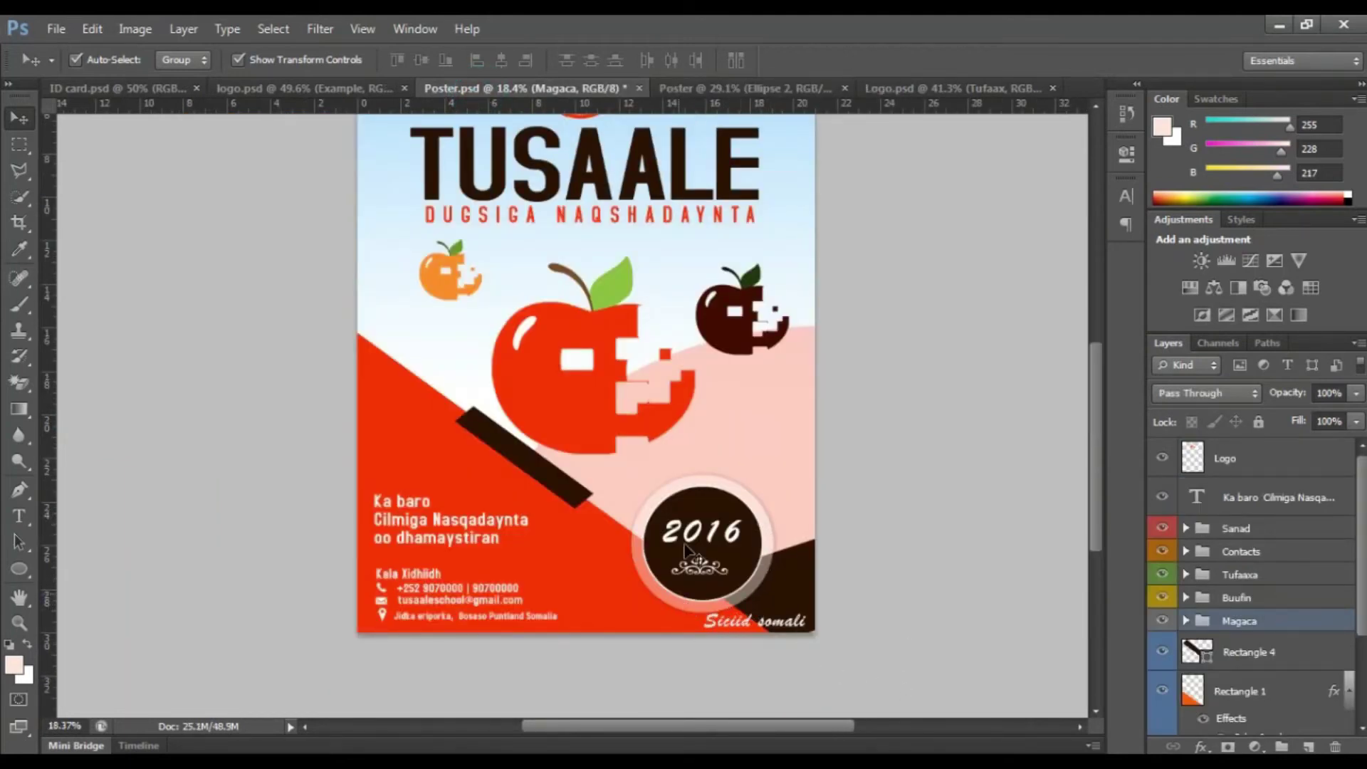
left_click(724, 84)
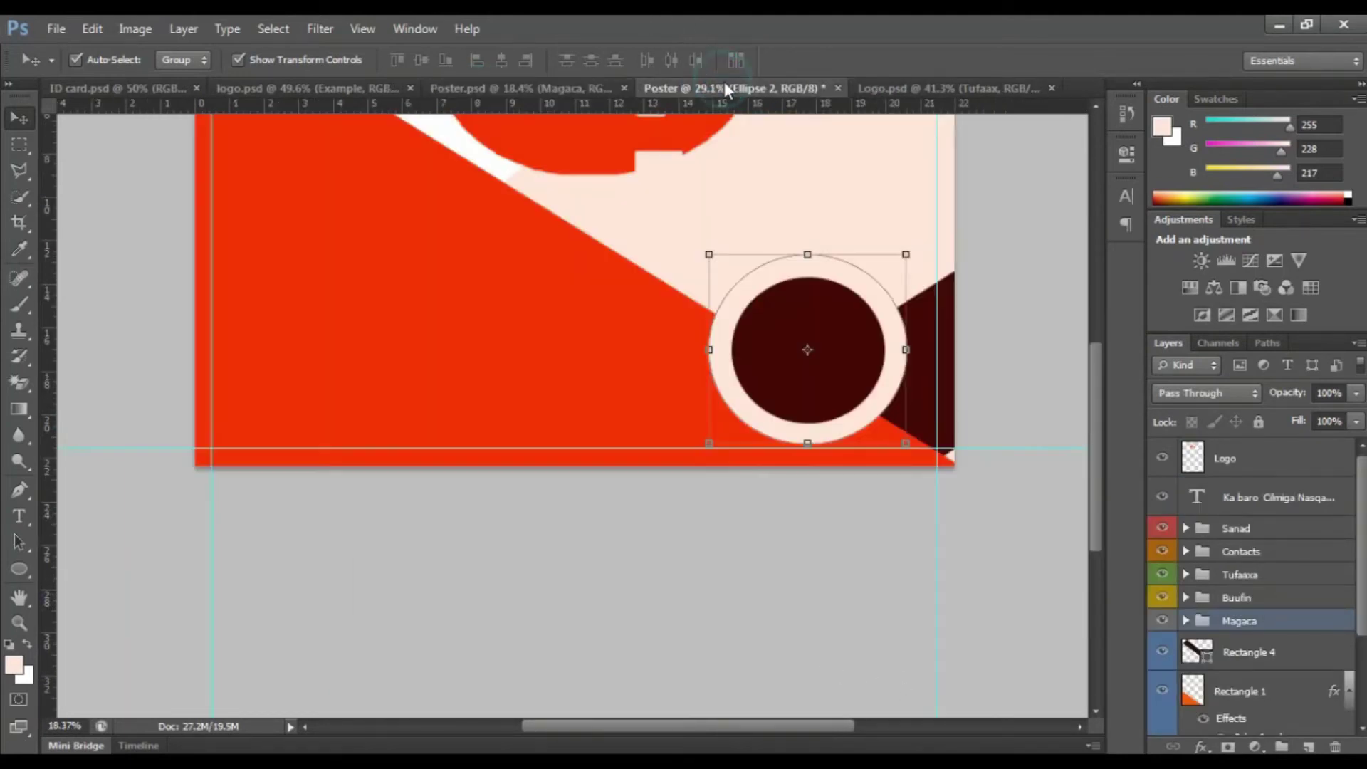
double_click(1202, 502)
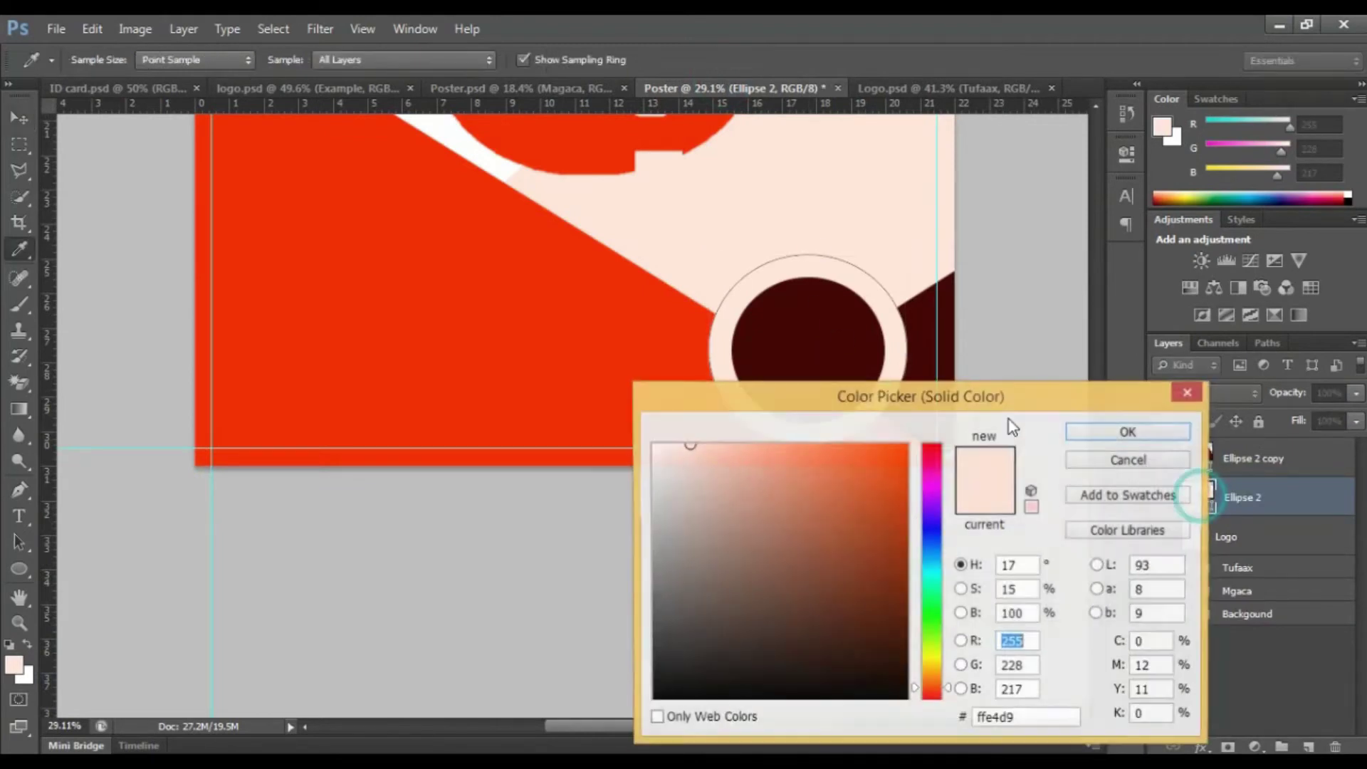
left_click(653, 447)
left_click(1129, 432)
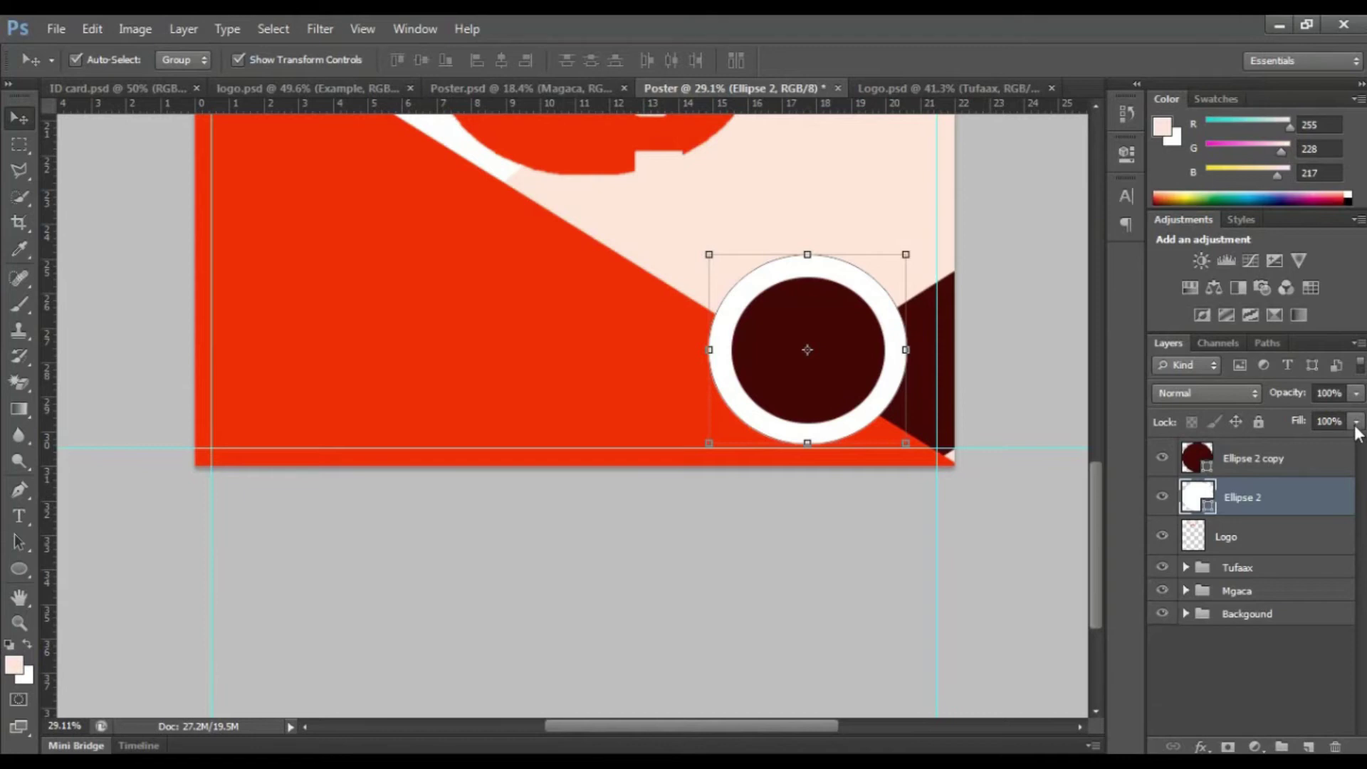
left_click(1357, 393)
left_click_drag(1353, 416, 1314, 418)
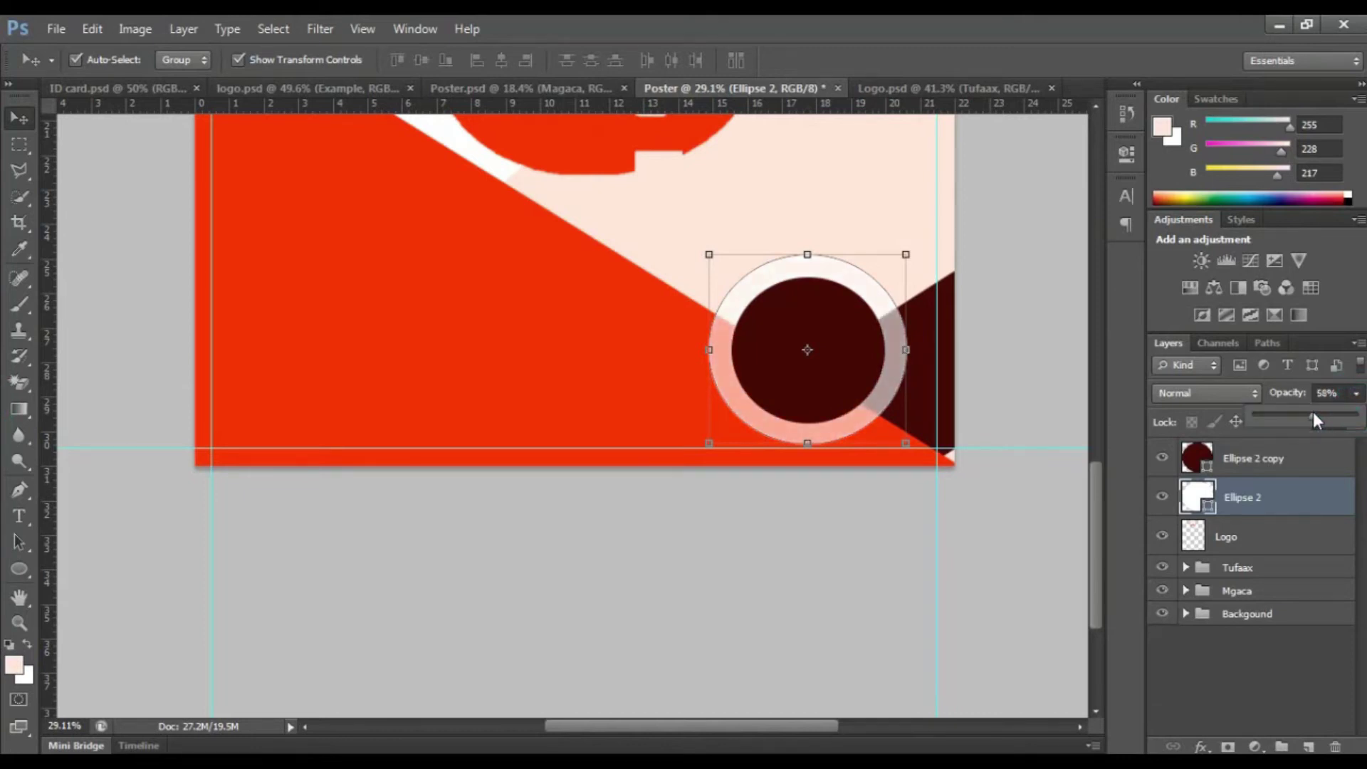
left_click(1006, 467)
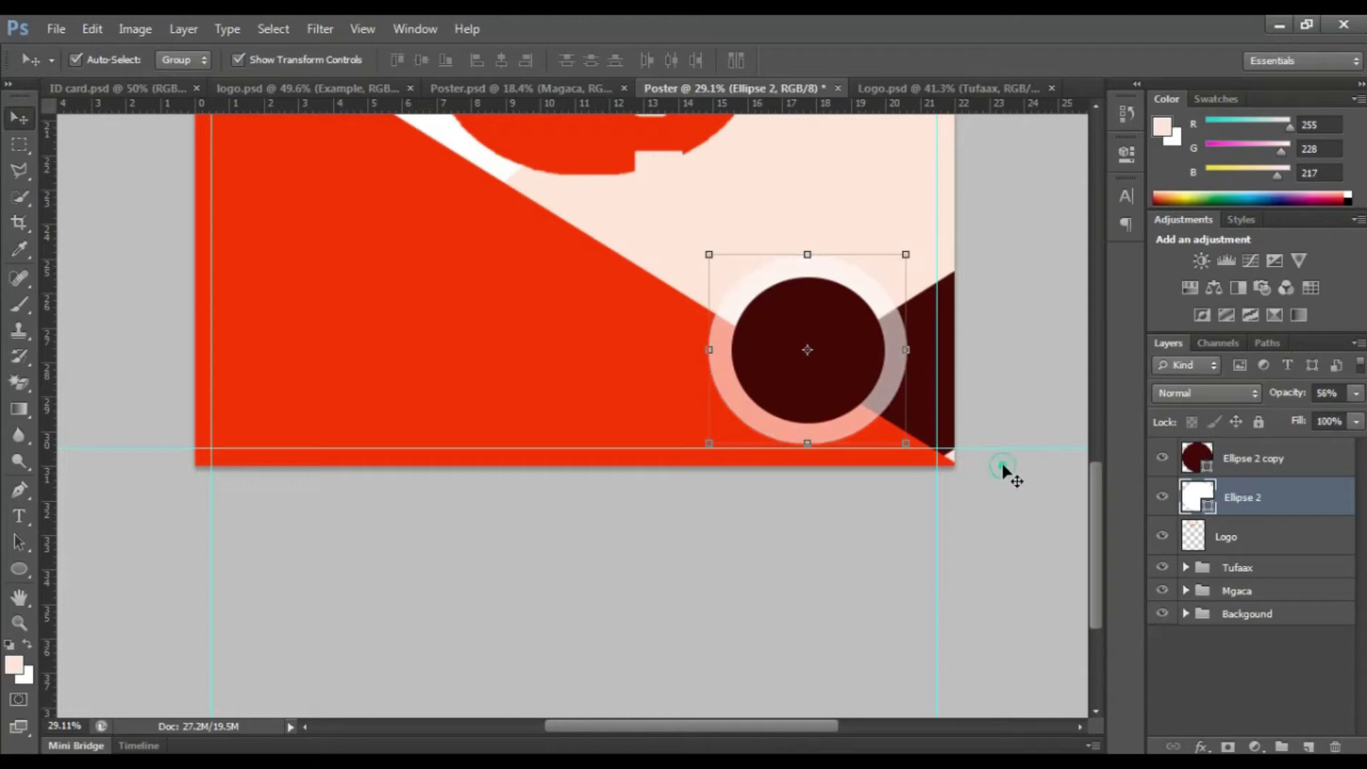
Add a drop shadow with a size of about 38 px to the badge's outer circle.
left_click(902, 364)
left_click(1201, 747)
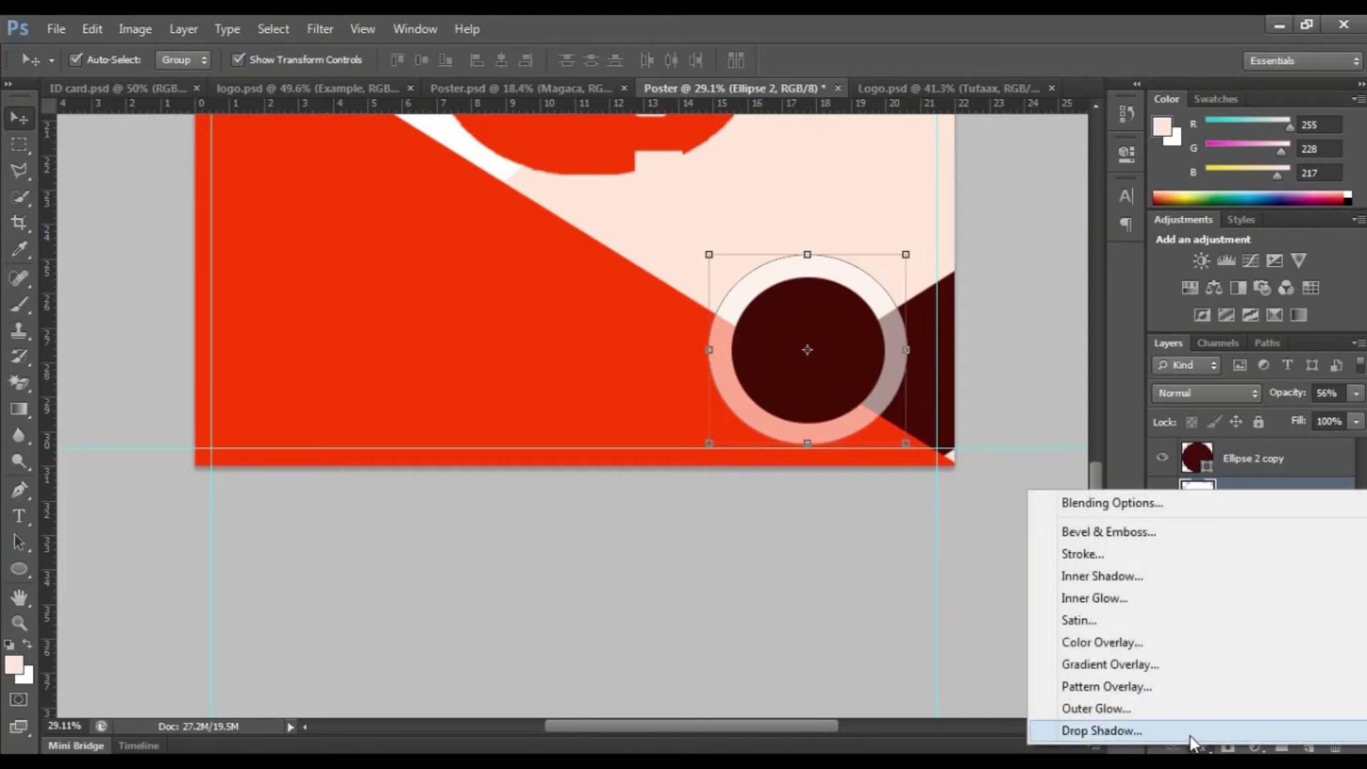
left_click(1187, 734)
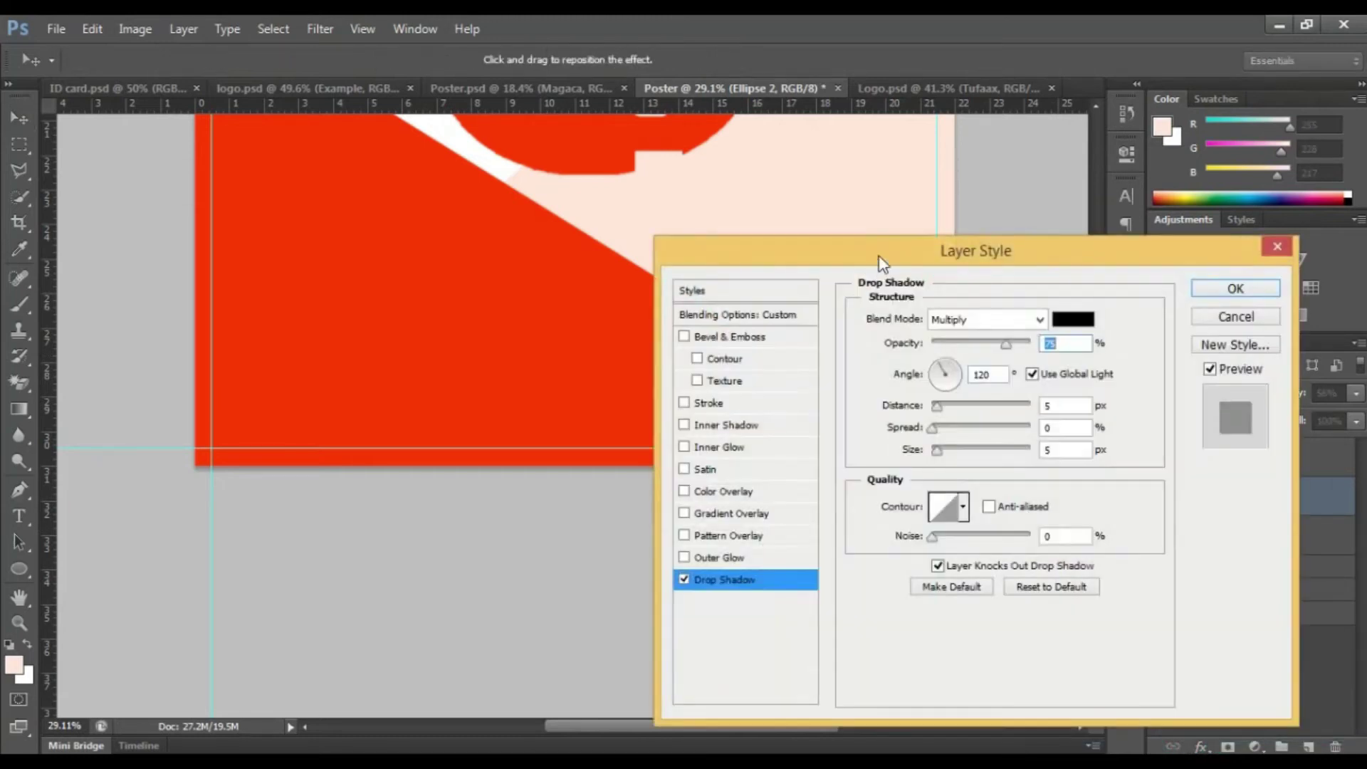
left_click_drag(883, 259, 1095, 143)
left_click(1160, 336)
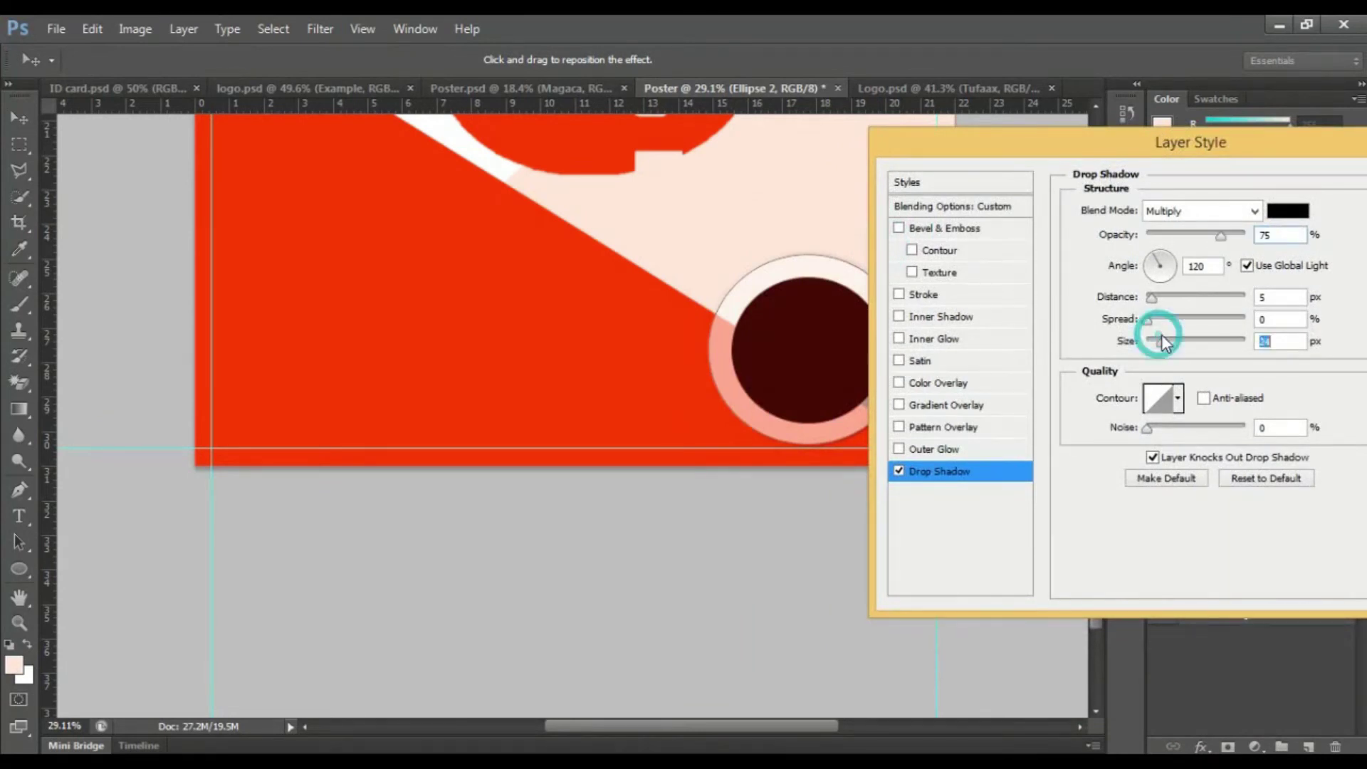
left_click_drag(1168, 340, 1170, 342)
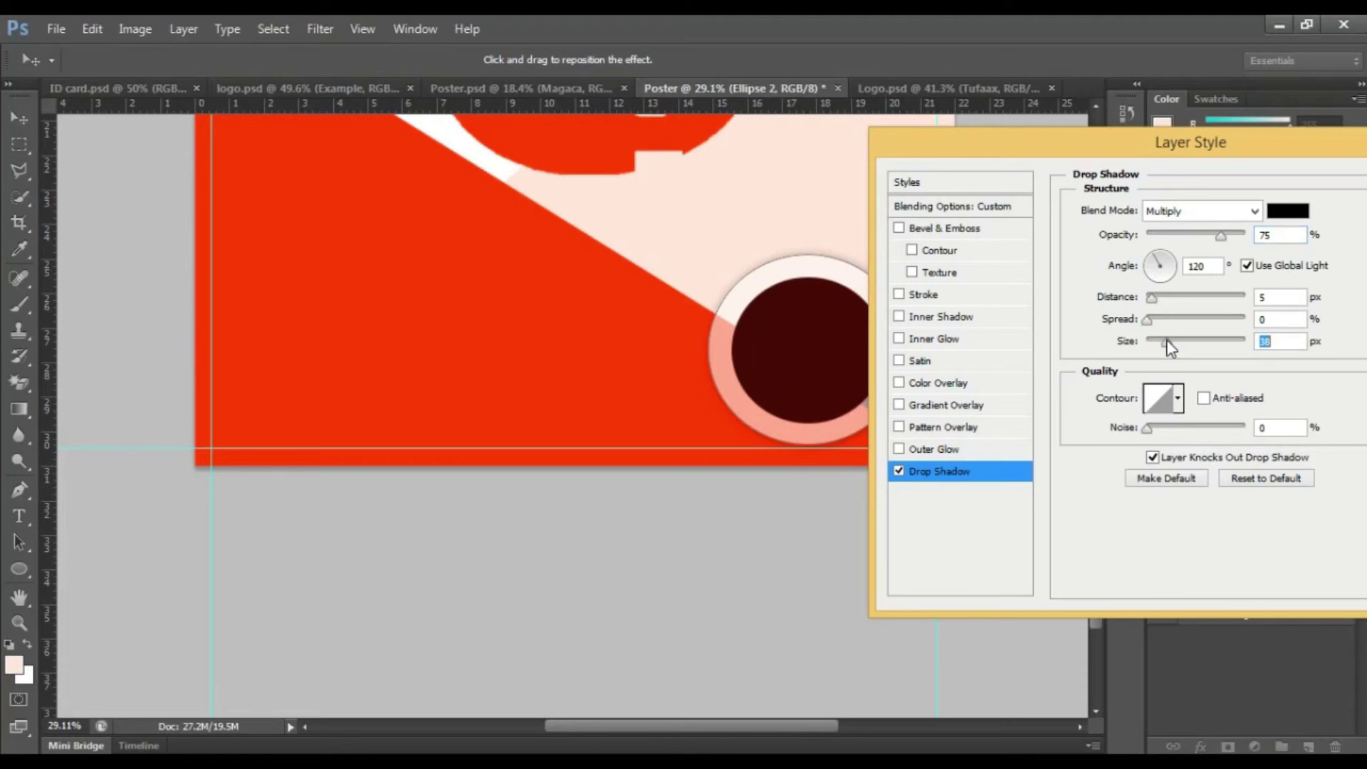
left_click_drag(1111, 143, 282, 221)
left_click(614, 262)
left_click(929, 583)
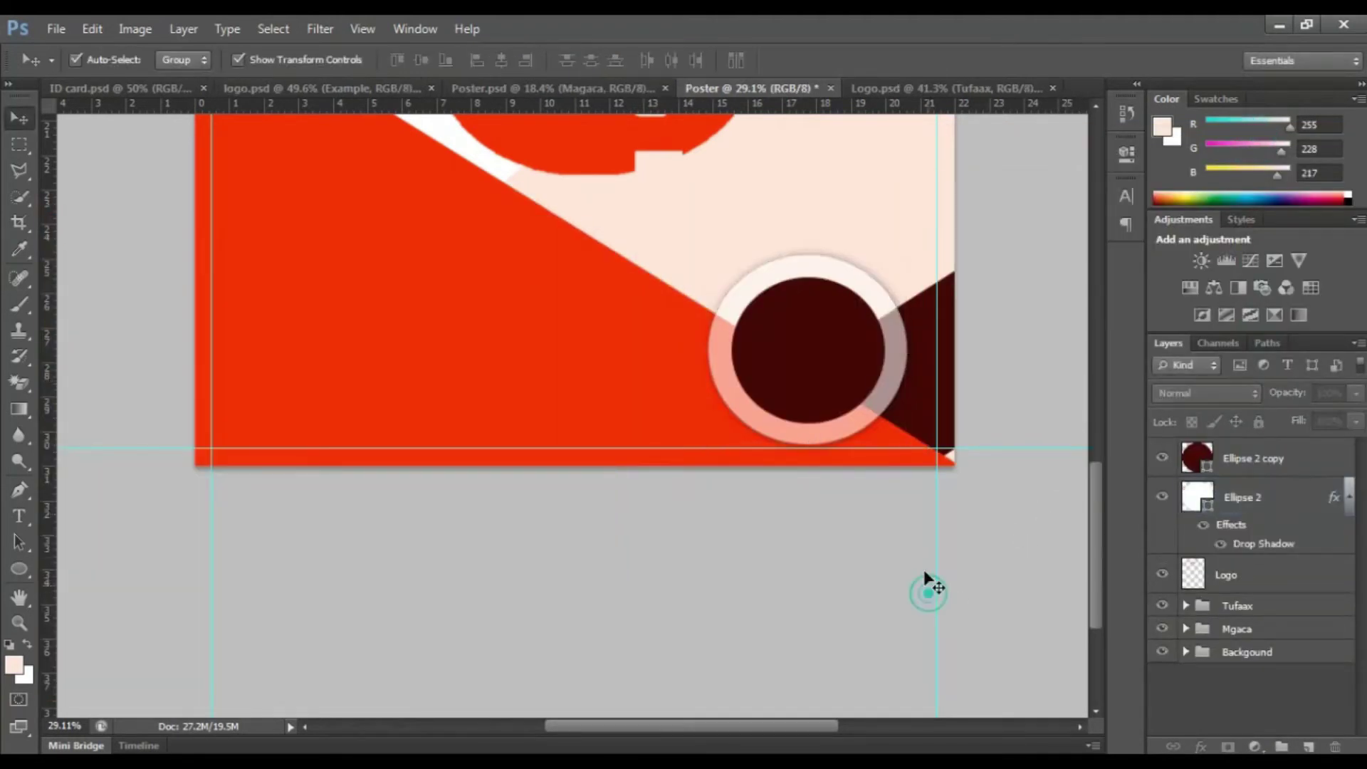
Select both badge circles together, stretch their height to about 5.77 cm around the centre and commit the transform.
left_click(841, 375)
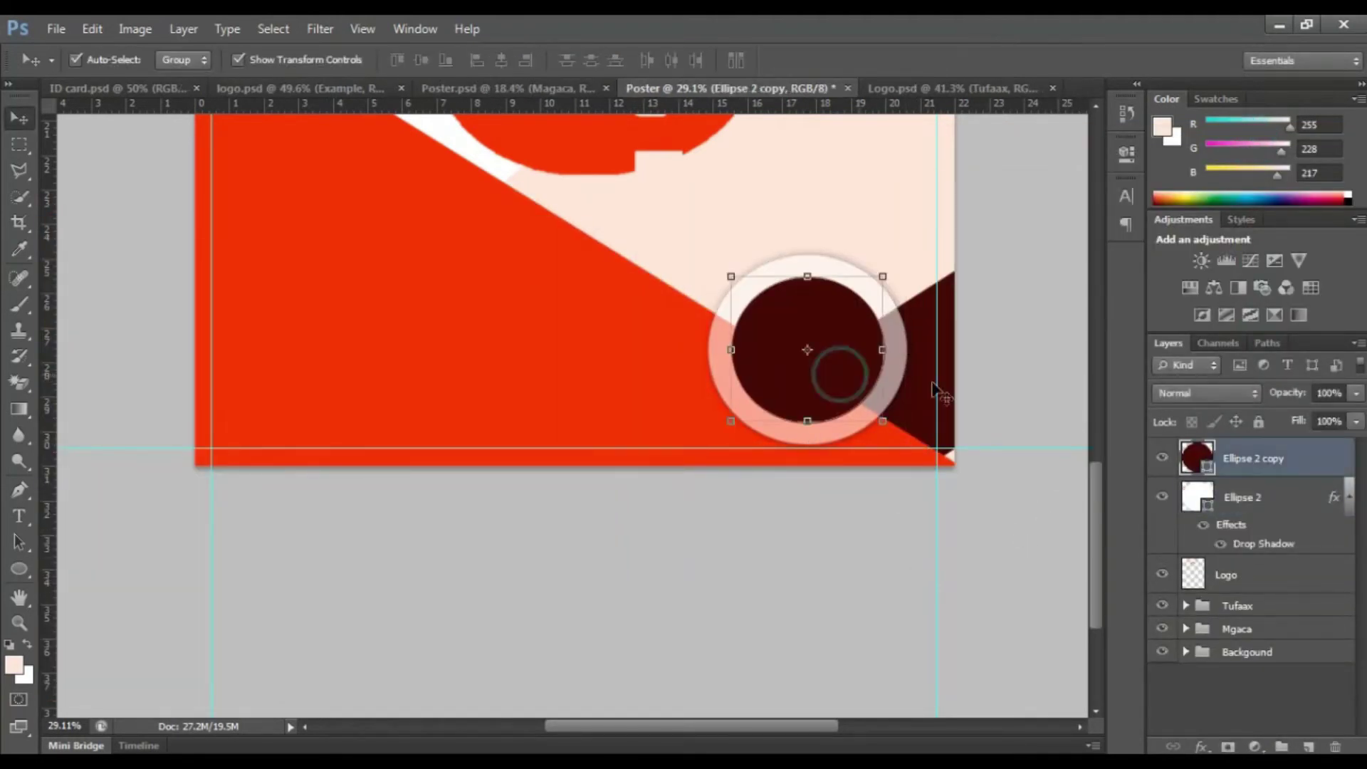
left_click(1193, 496, "shift")
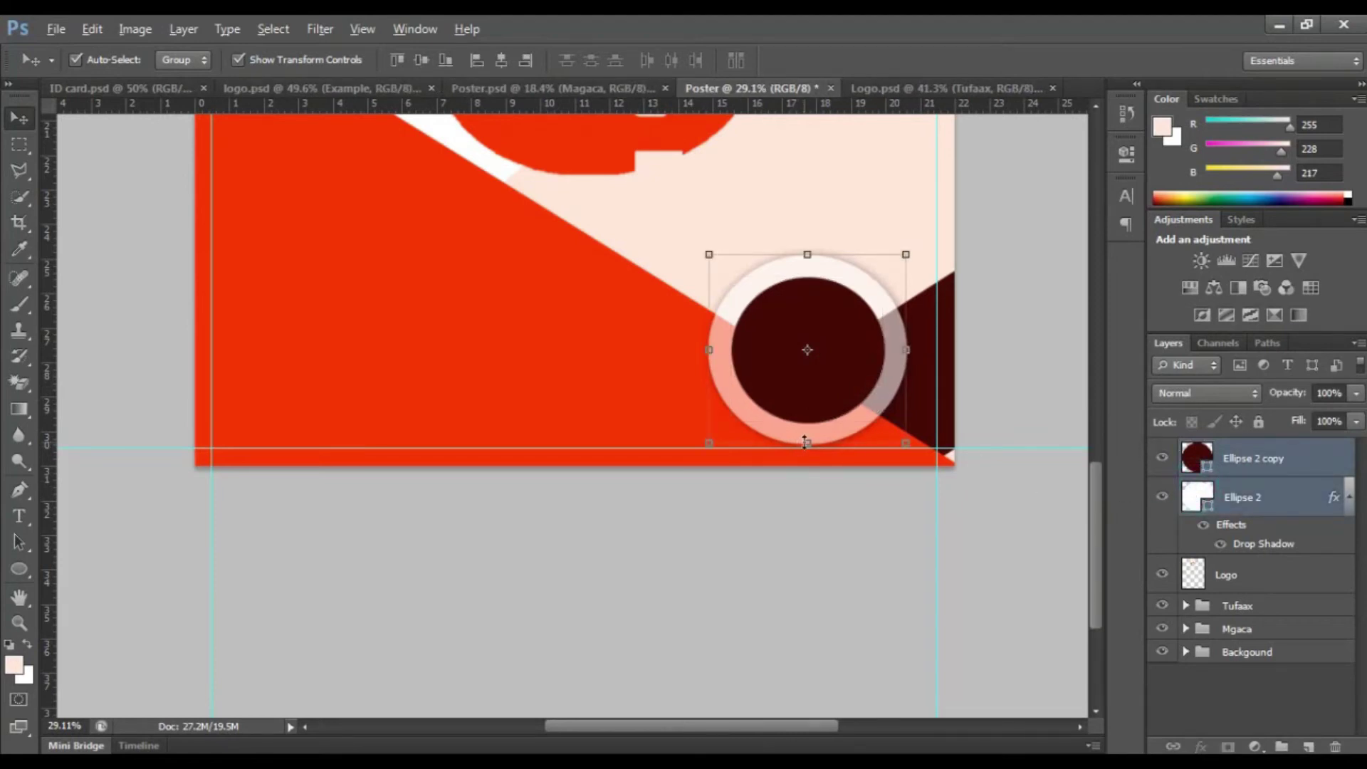
left_click_drag(805, 442, 807, 447)
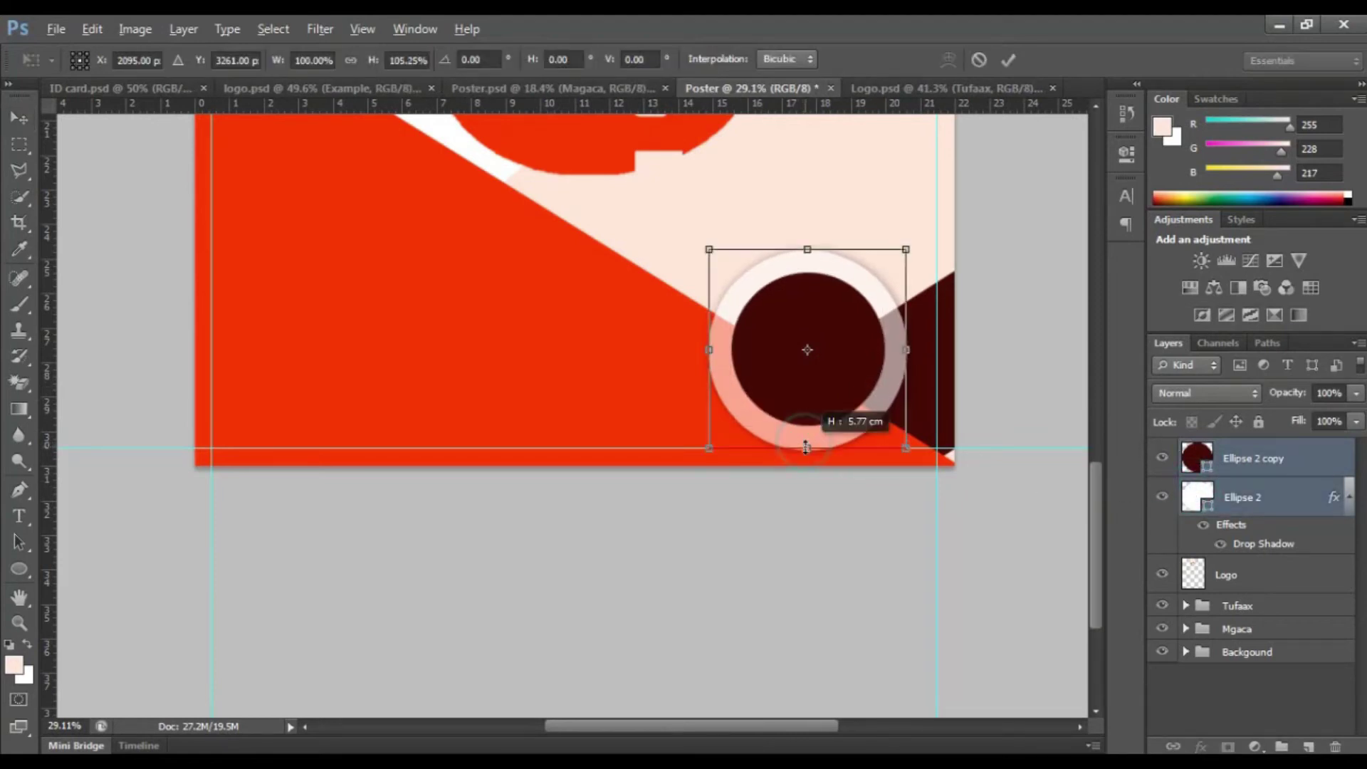
left_click(1010, 55)
scroll(907, 305, "up", 2)
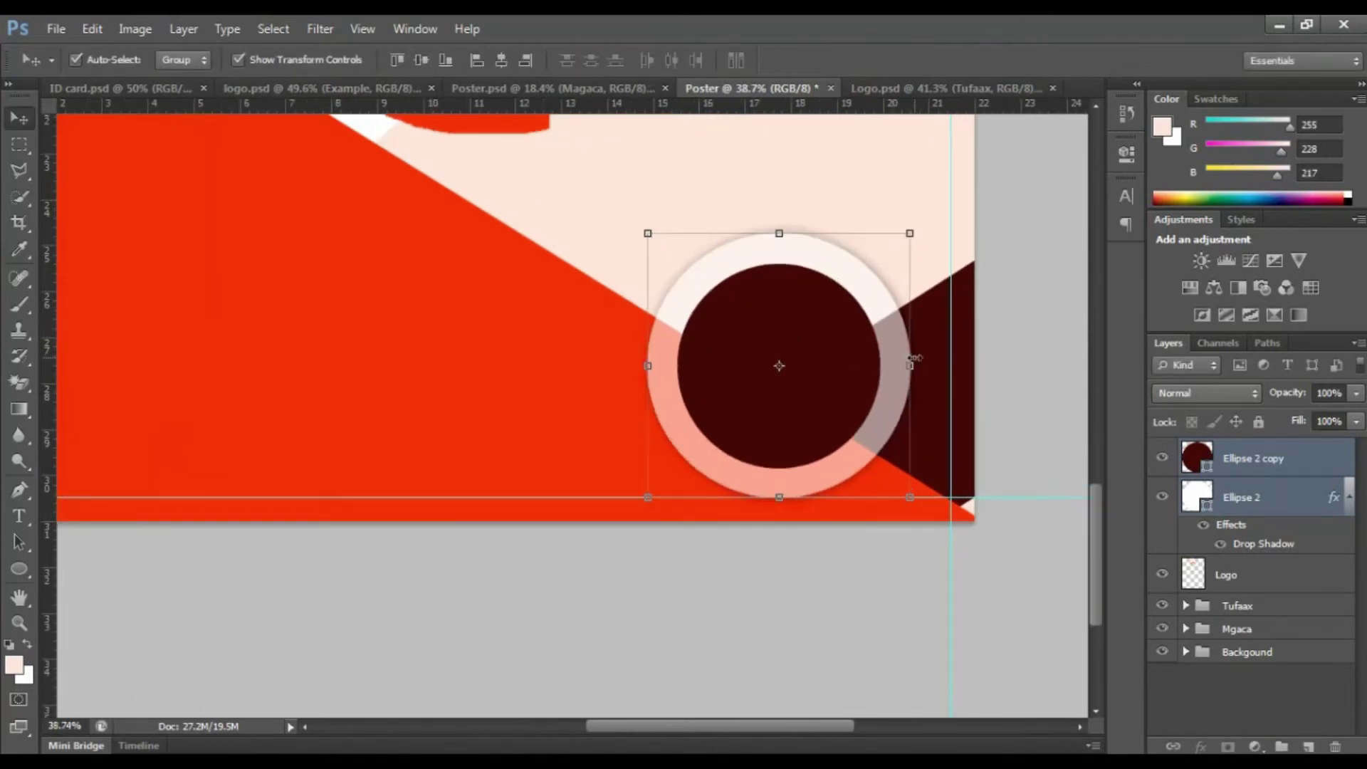
left_click(1026, 346)
scroll(830, 366, "up", 1)
scroll(830, 366, "down", 2)
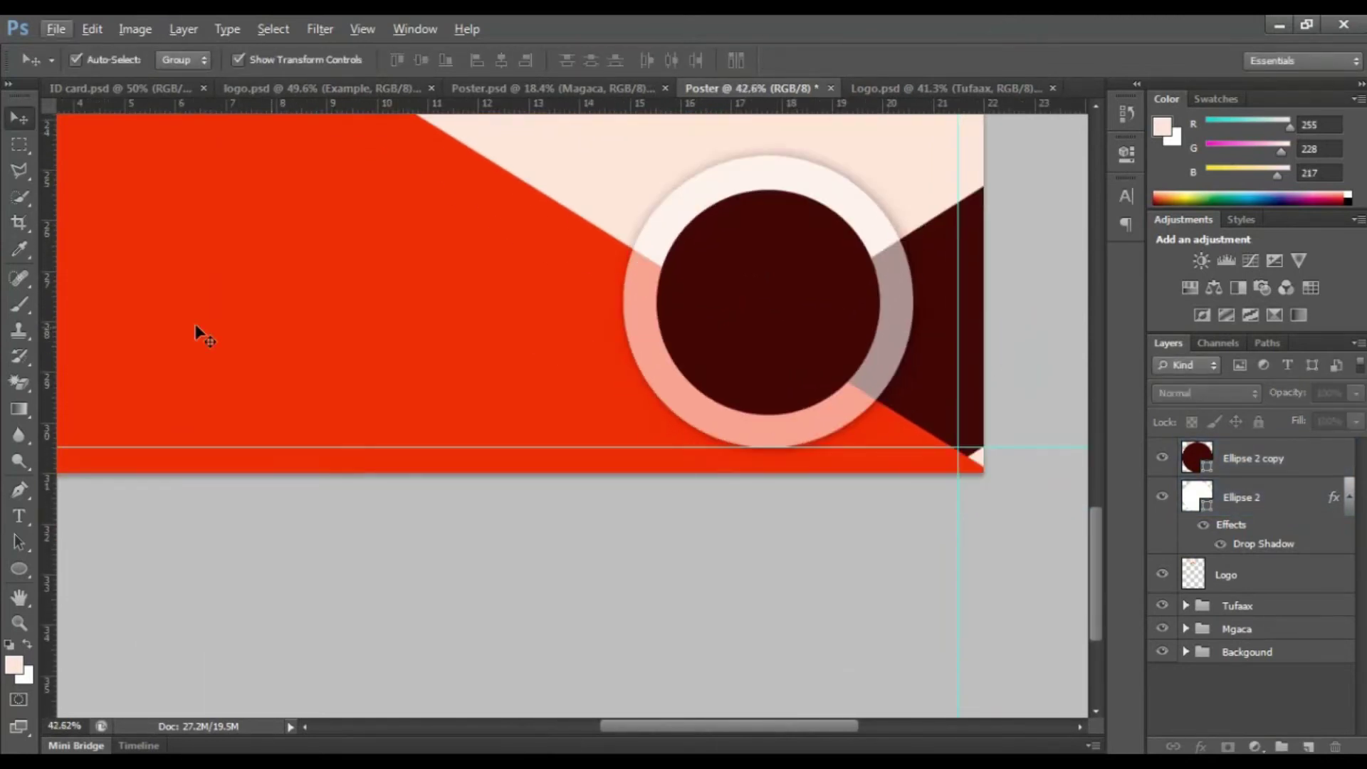
Add the text 2016 in the upper part of the dark circle, reduced to 31.62 pt.
left_click(21, 518)
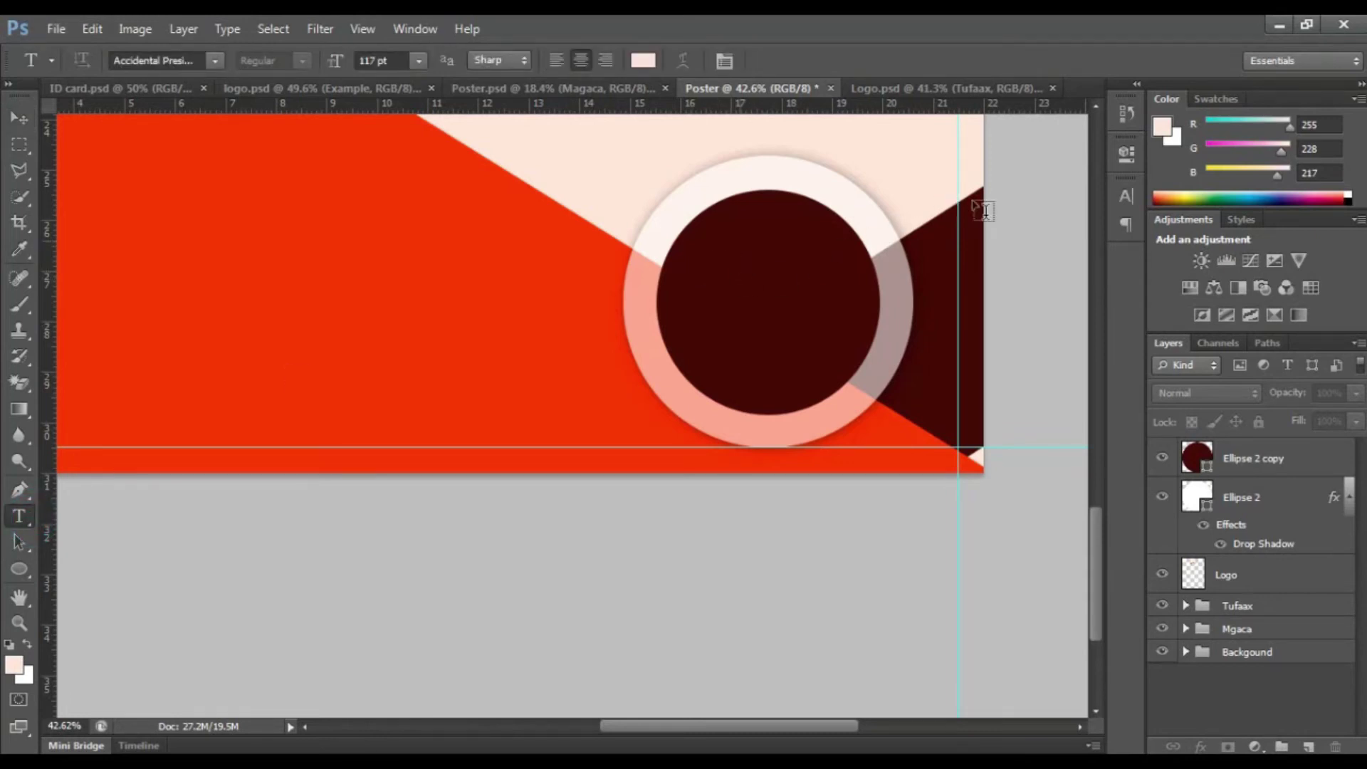
left_click(712, 258)
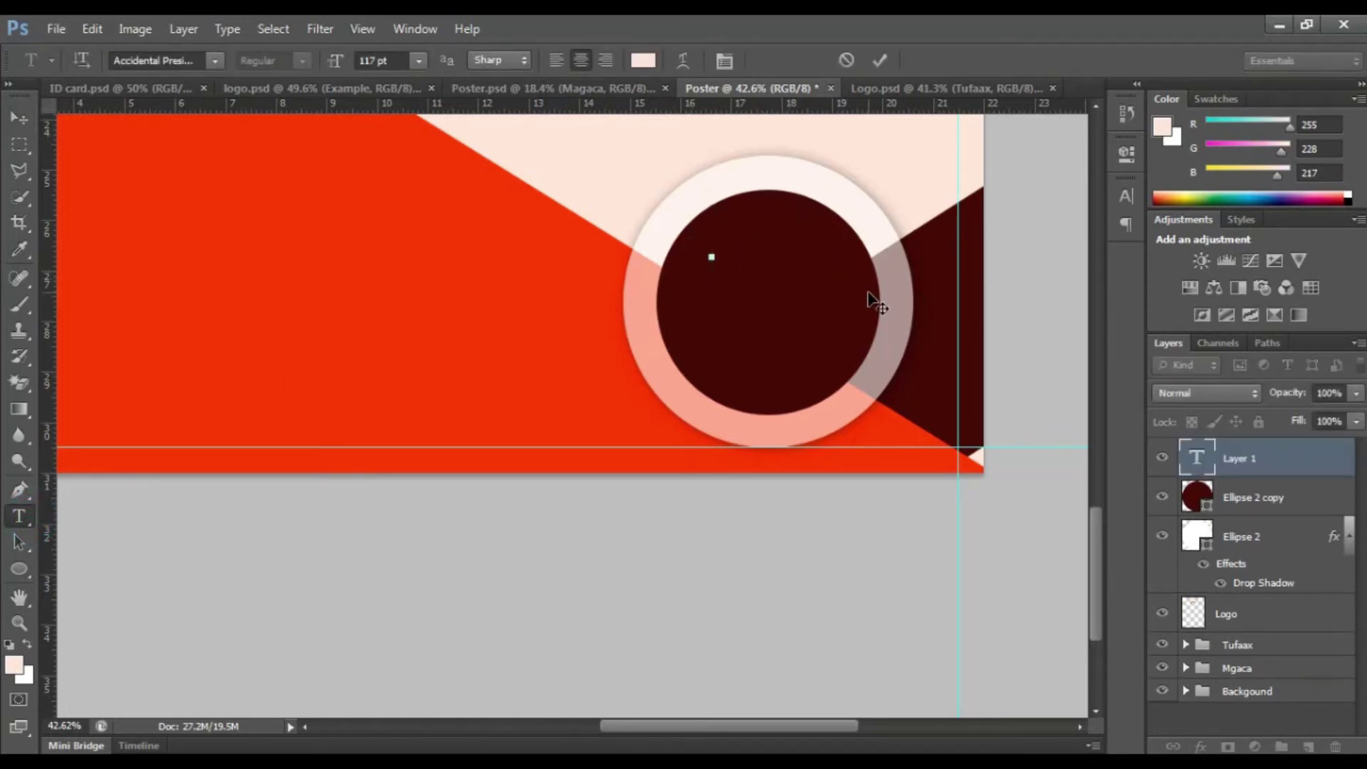
type("2016")
key("ctrl+a")
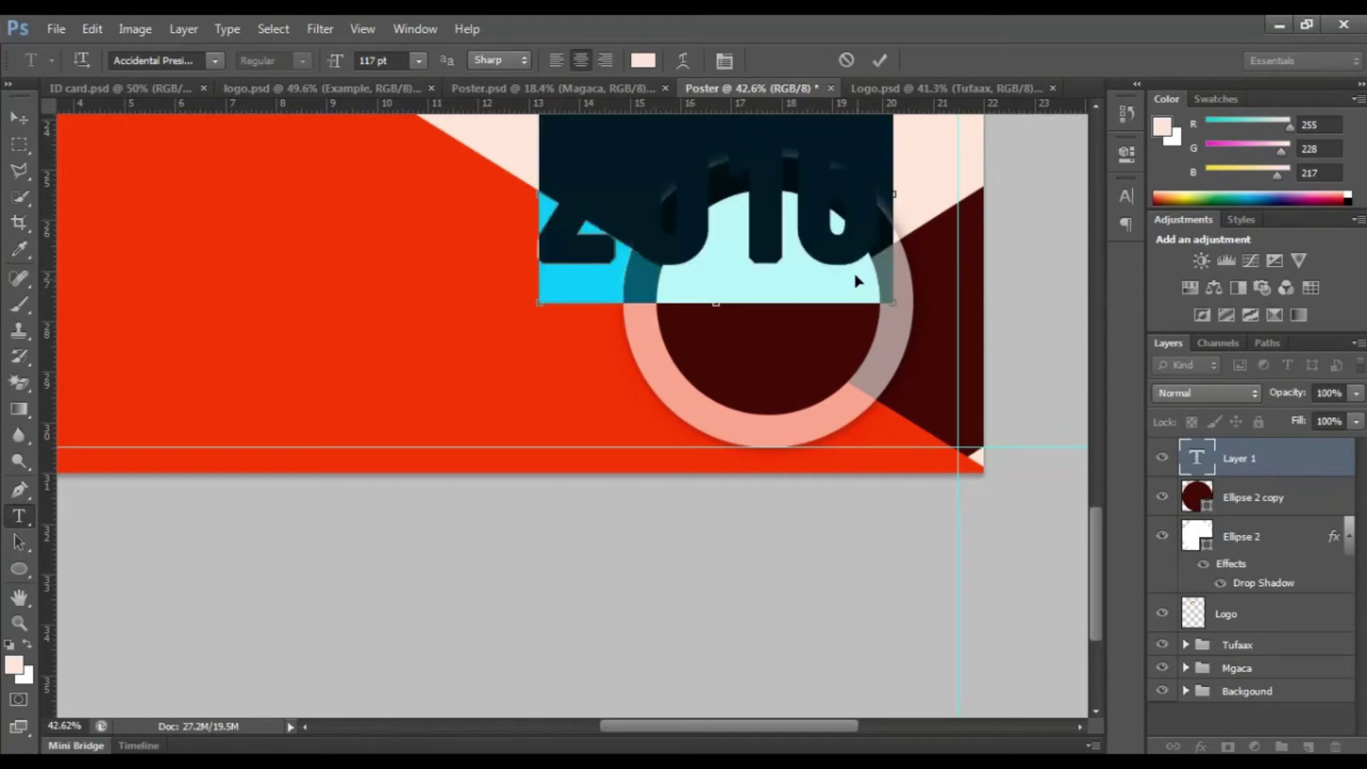
left_click_drag(330, 64, 262, 64)
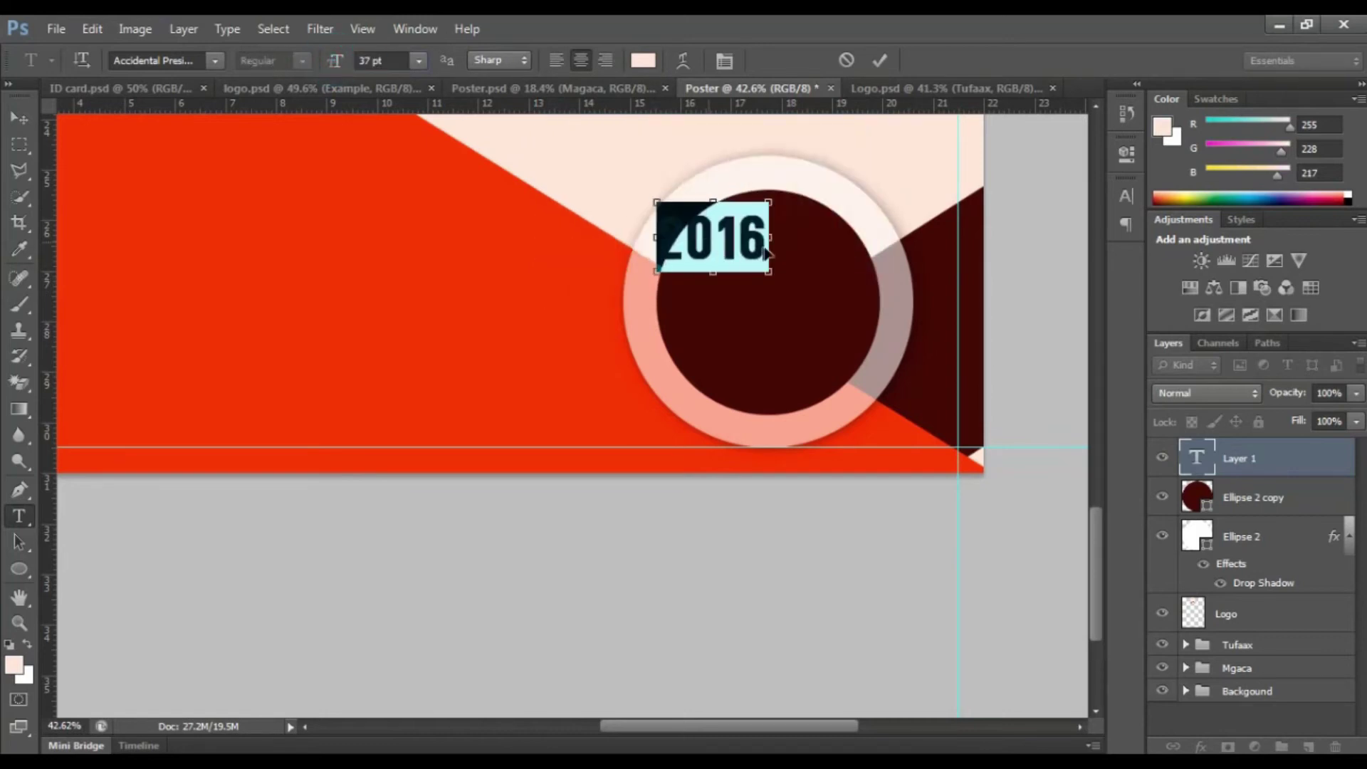
left_click_drag(750, 253, 800, 278)
Colour the 2016 text white (ffffff), commit it and move it to the horizontal middle of the dark circle.
left_click(643, 64)
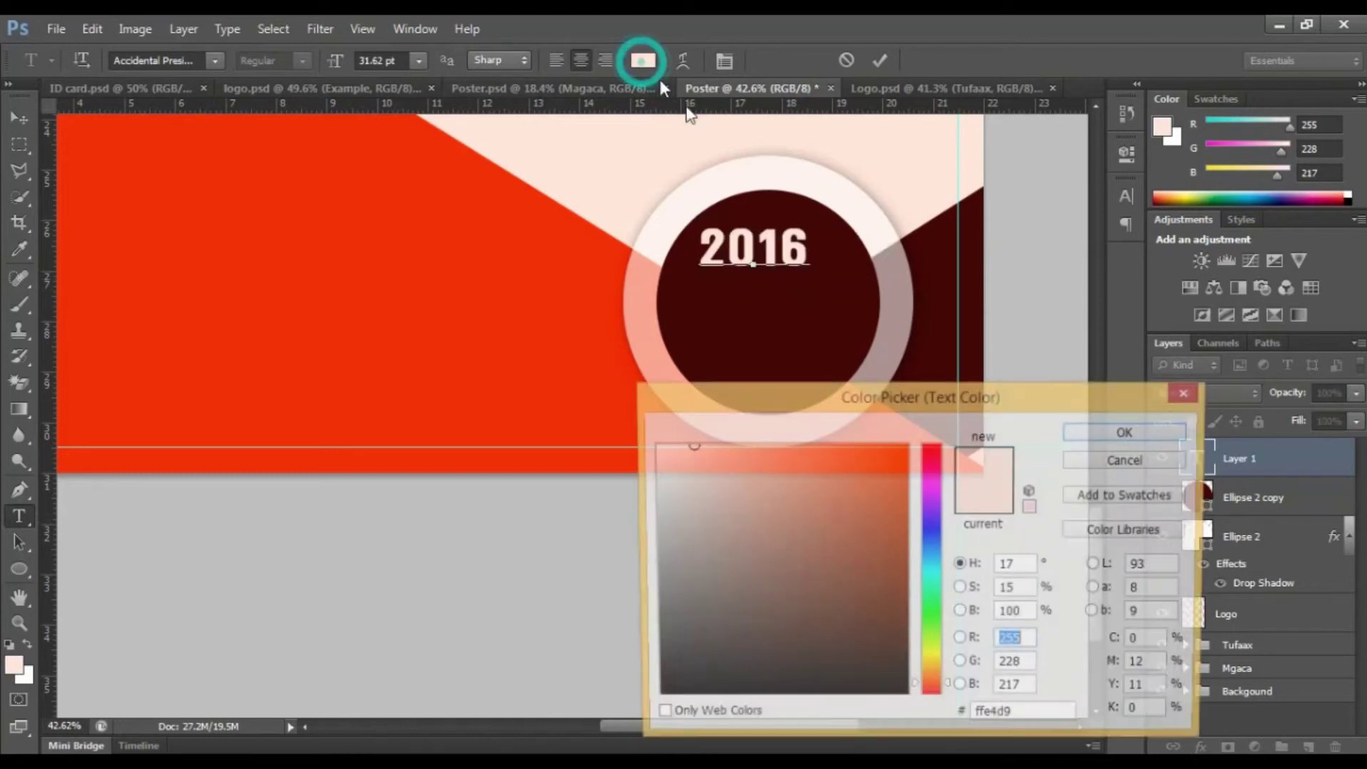
left_click_drag(780, 462, 524, 312)
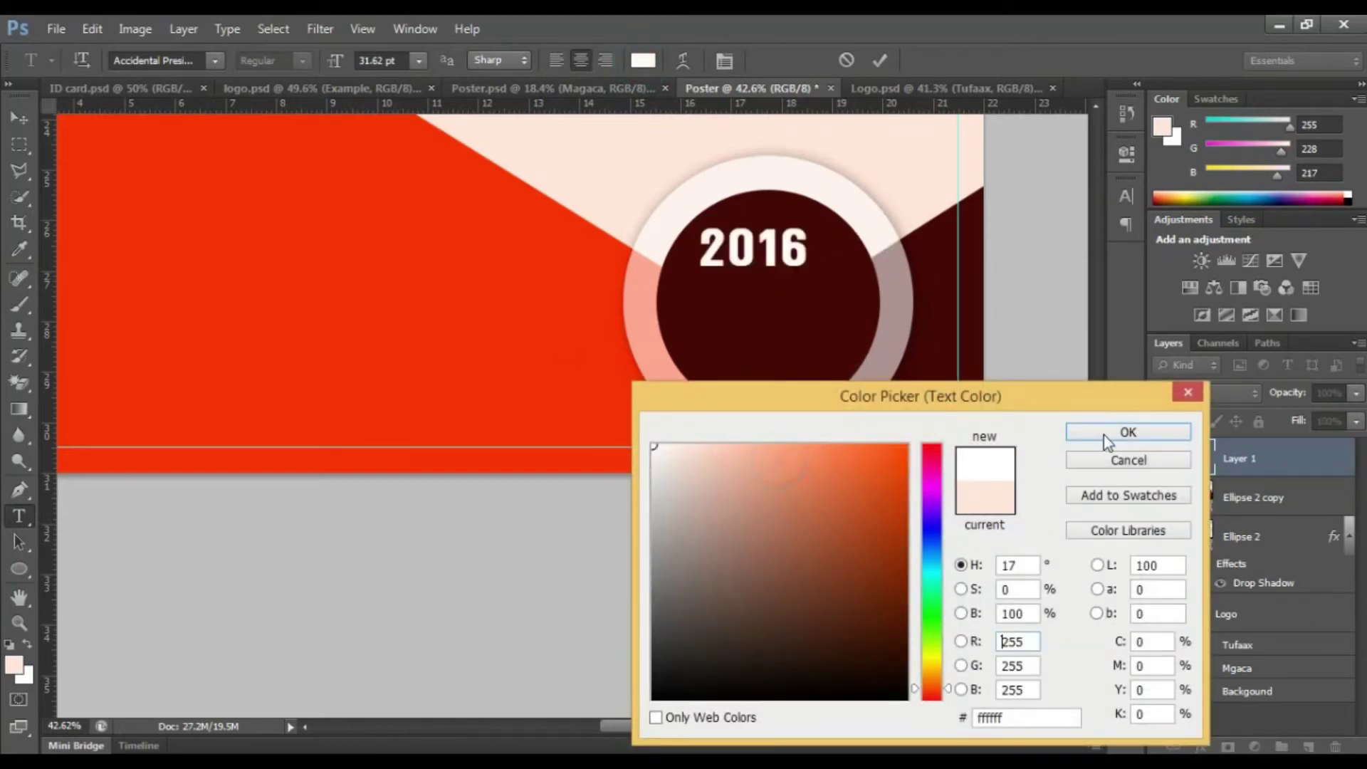
left_click(1111, 433)
left_click(881, 59)
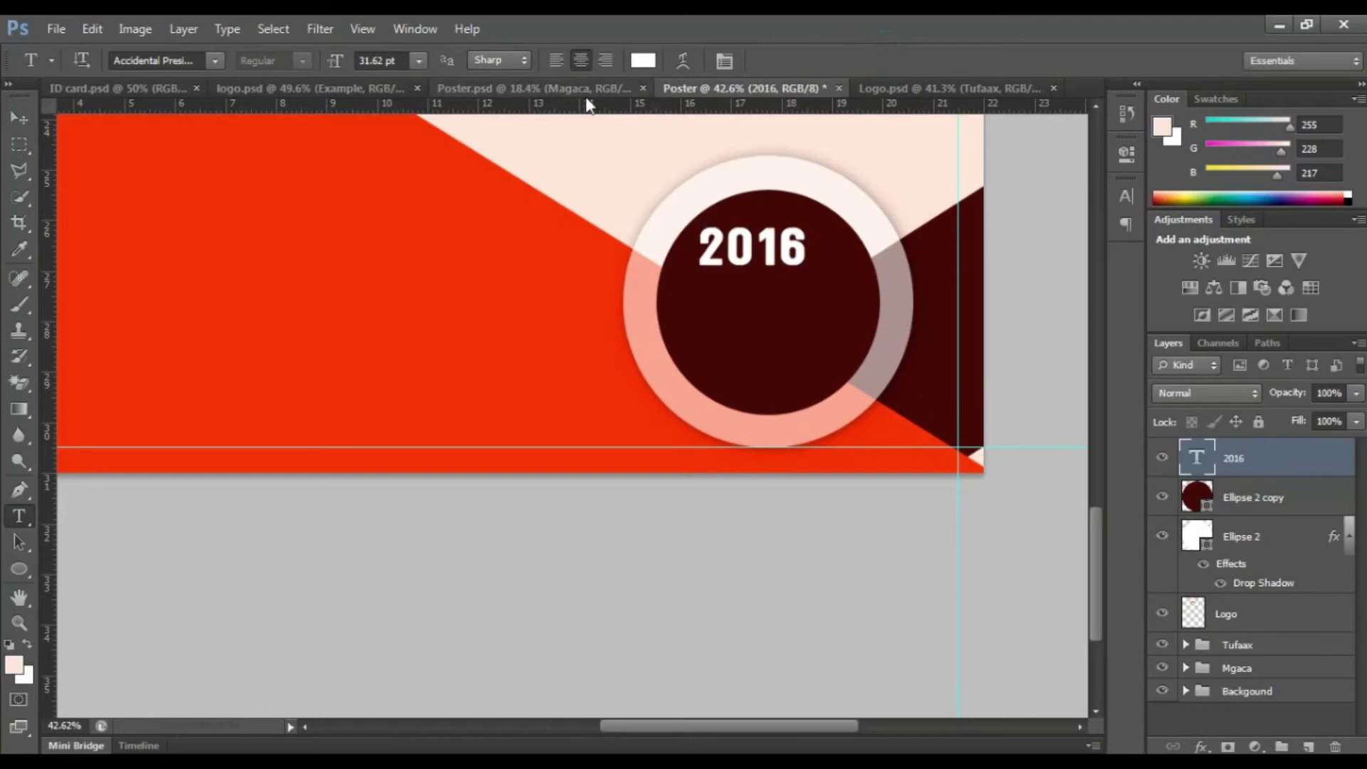
left_click(21, 118)
left_click(906, 558)
left_click_drag(772, 249, 791, 270)
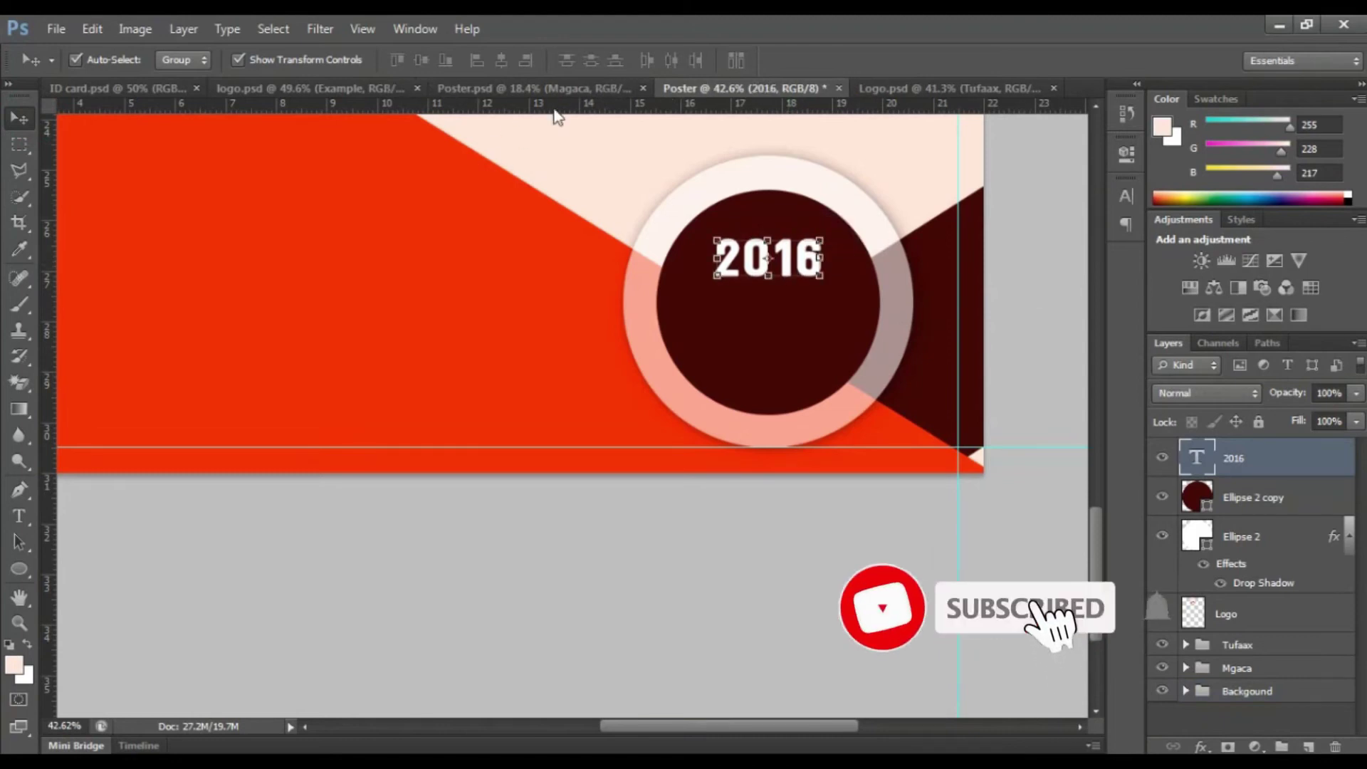
Set the 2016 text's font to Brush Script MT to match the lettering of the badge in Poster.psd.
left_click(539, 90)
scroll(680, 504, "up", 6)
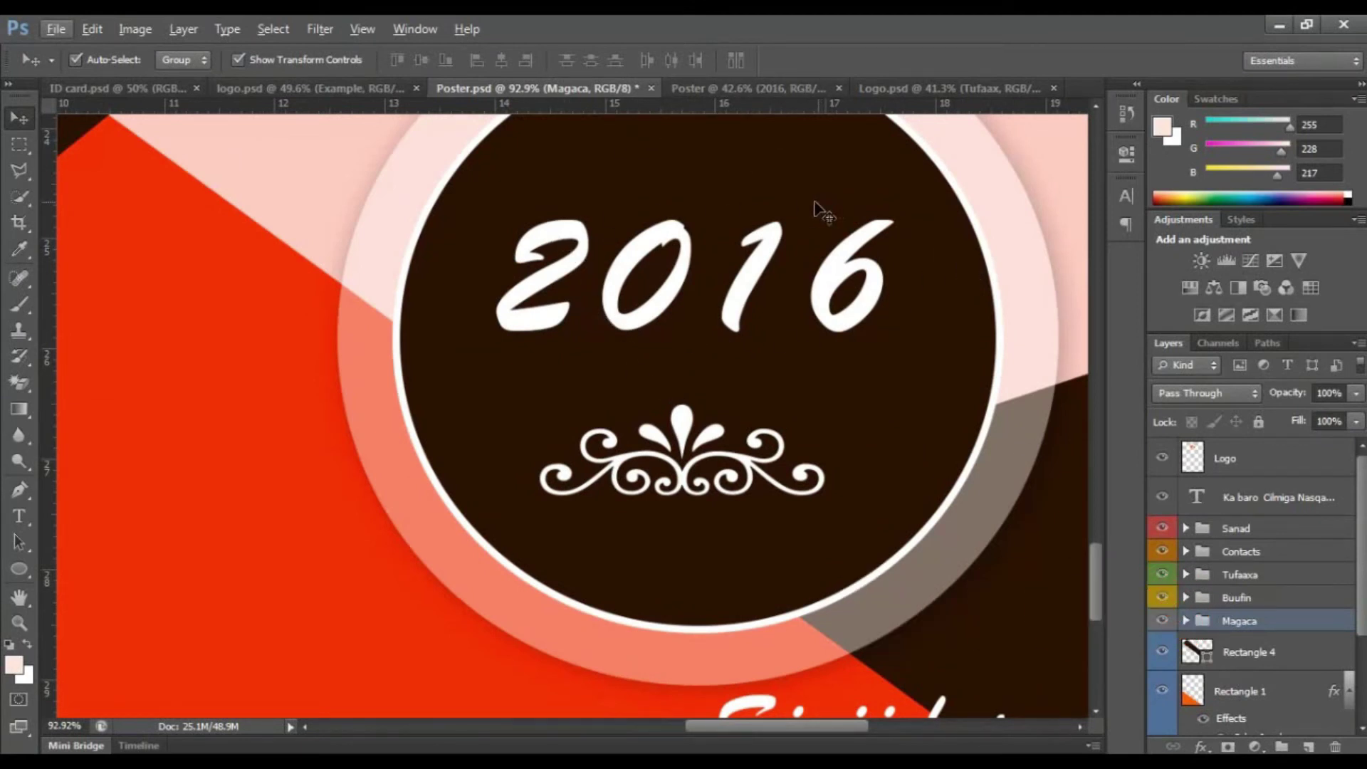
left_click(719, 89)
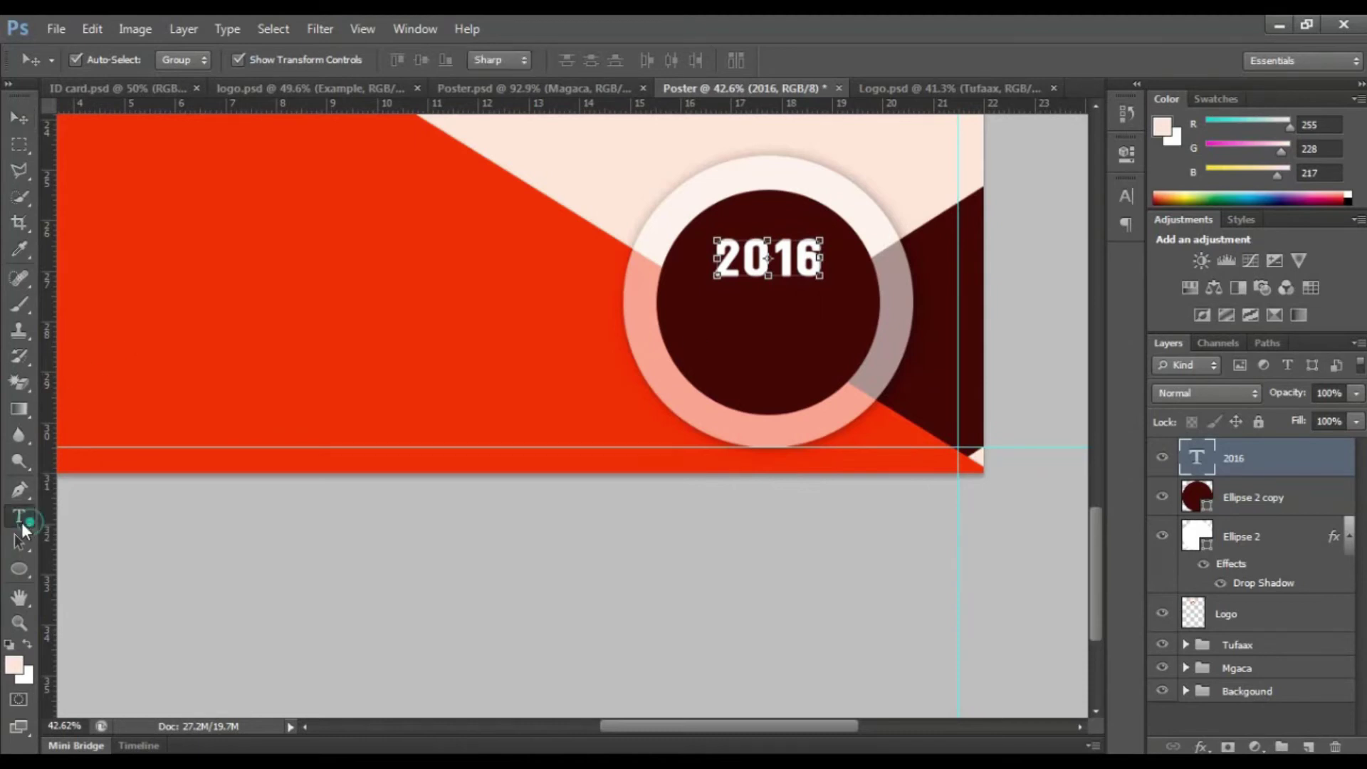
left_click(19, 516)
left_click(166, 61)
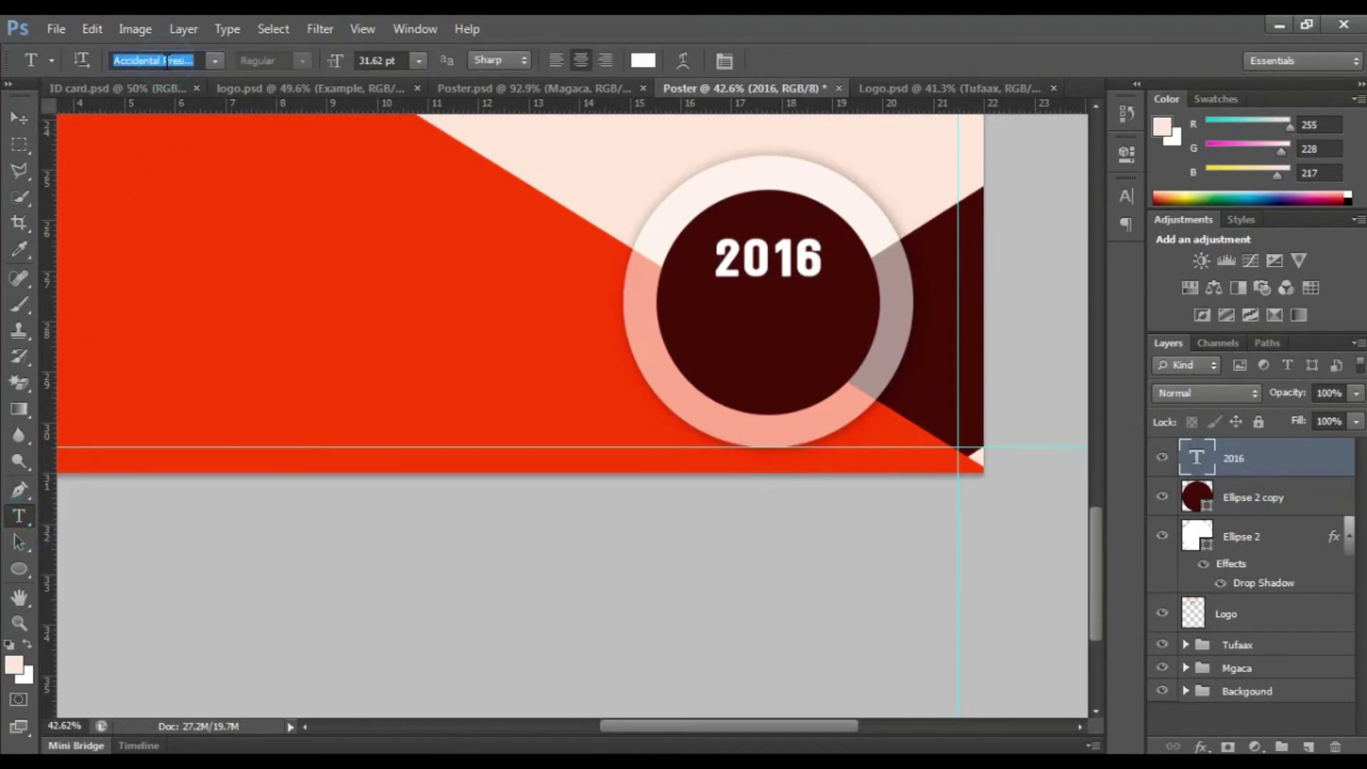
type("Brush Script MT")
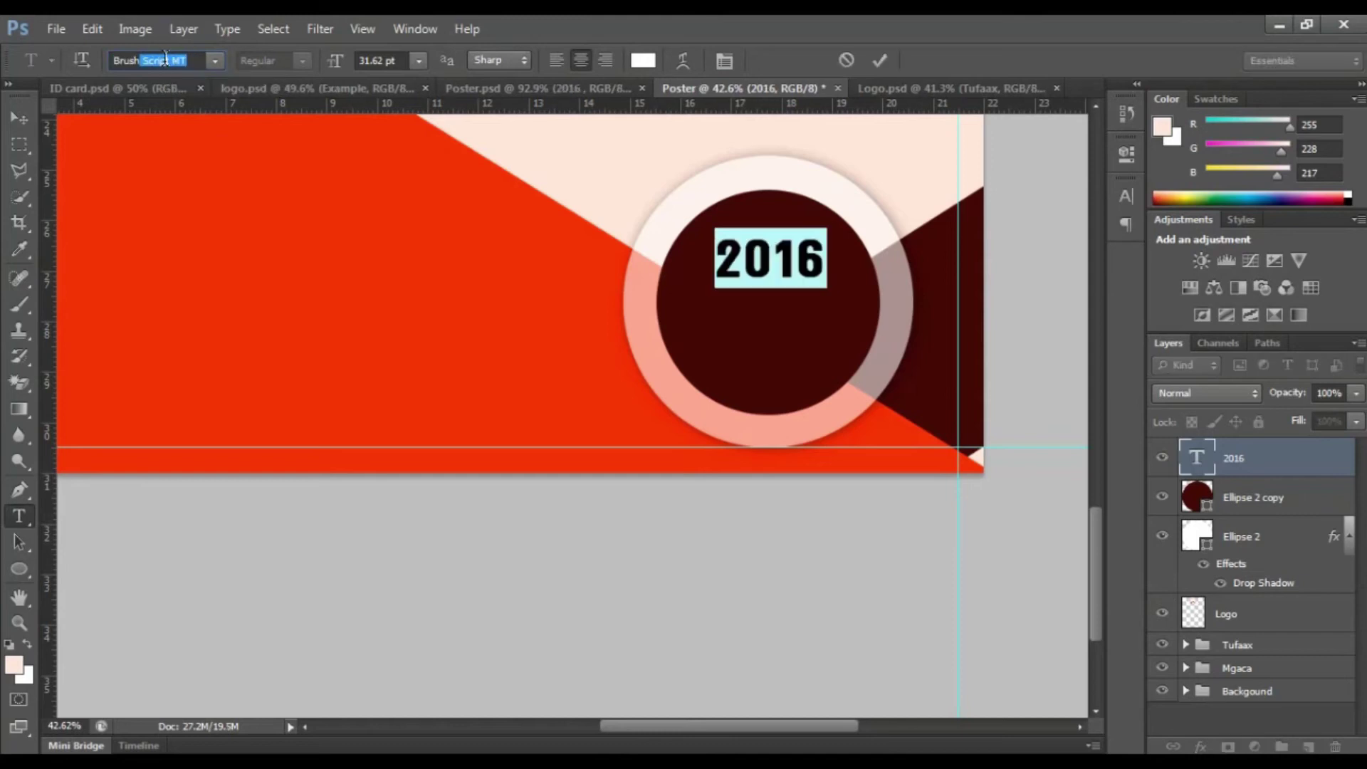
key("Return")
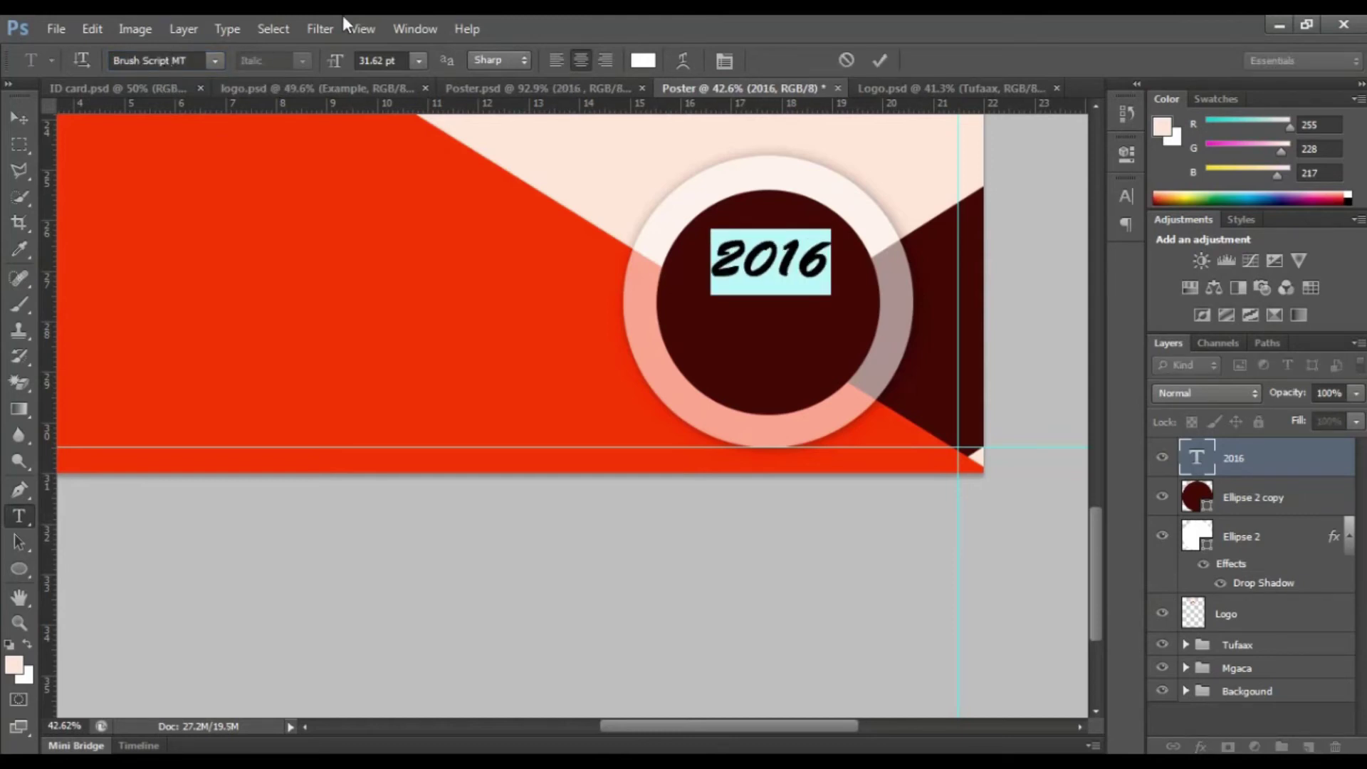
left_click(881, 61)
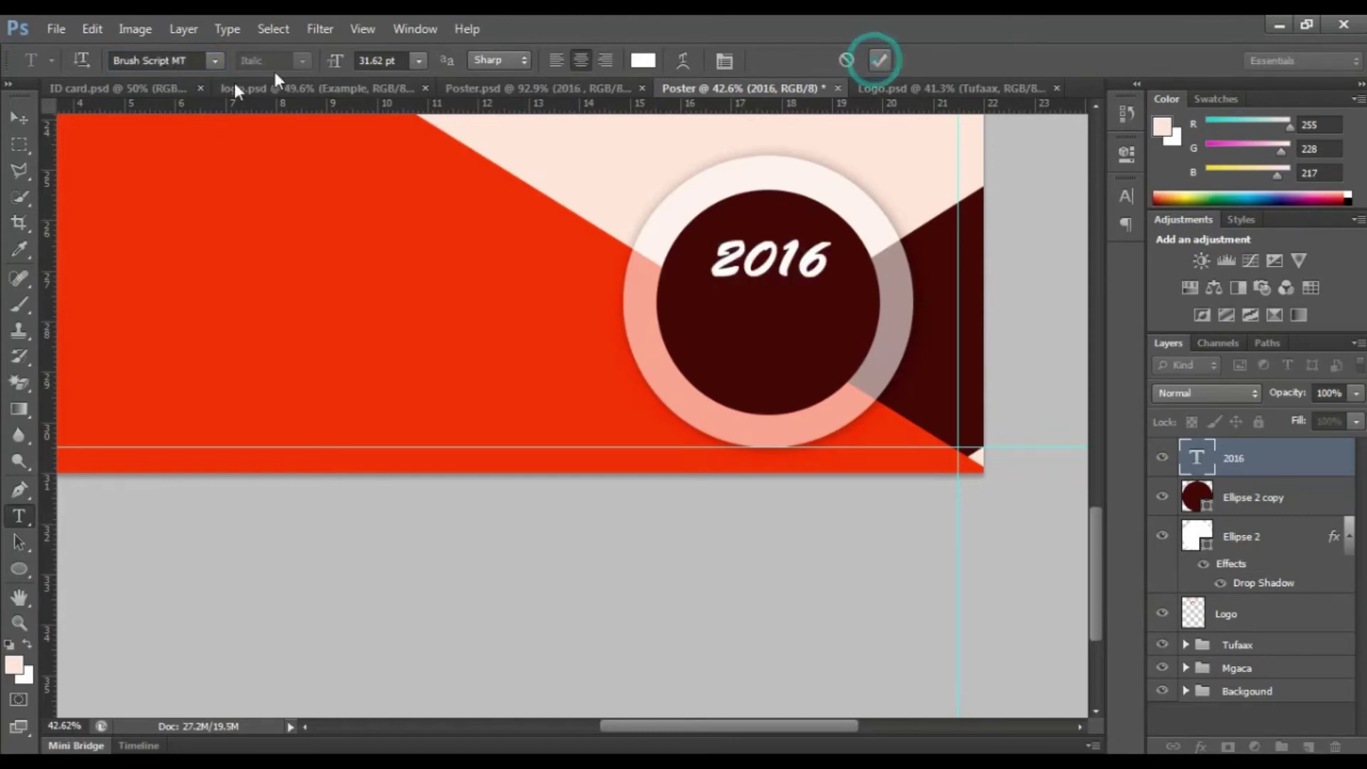
Draw the curly ornament custom shape below the 2016 text in the dark circle, about 405 px wide and 126 px high.
left_click(19, 118)
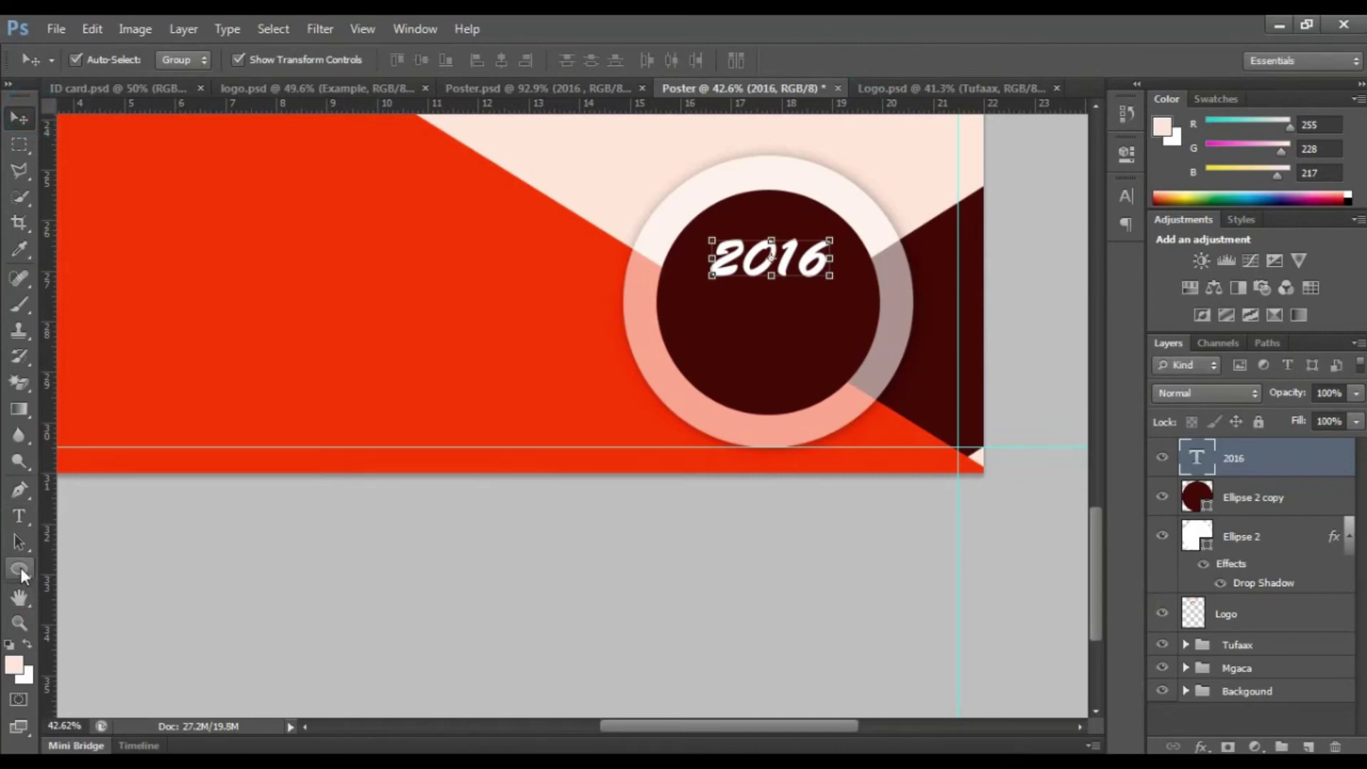
left_click(21, 568)
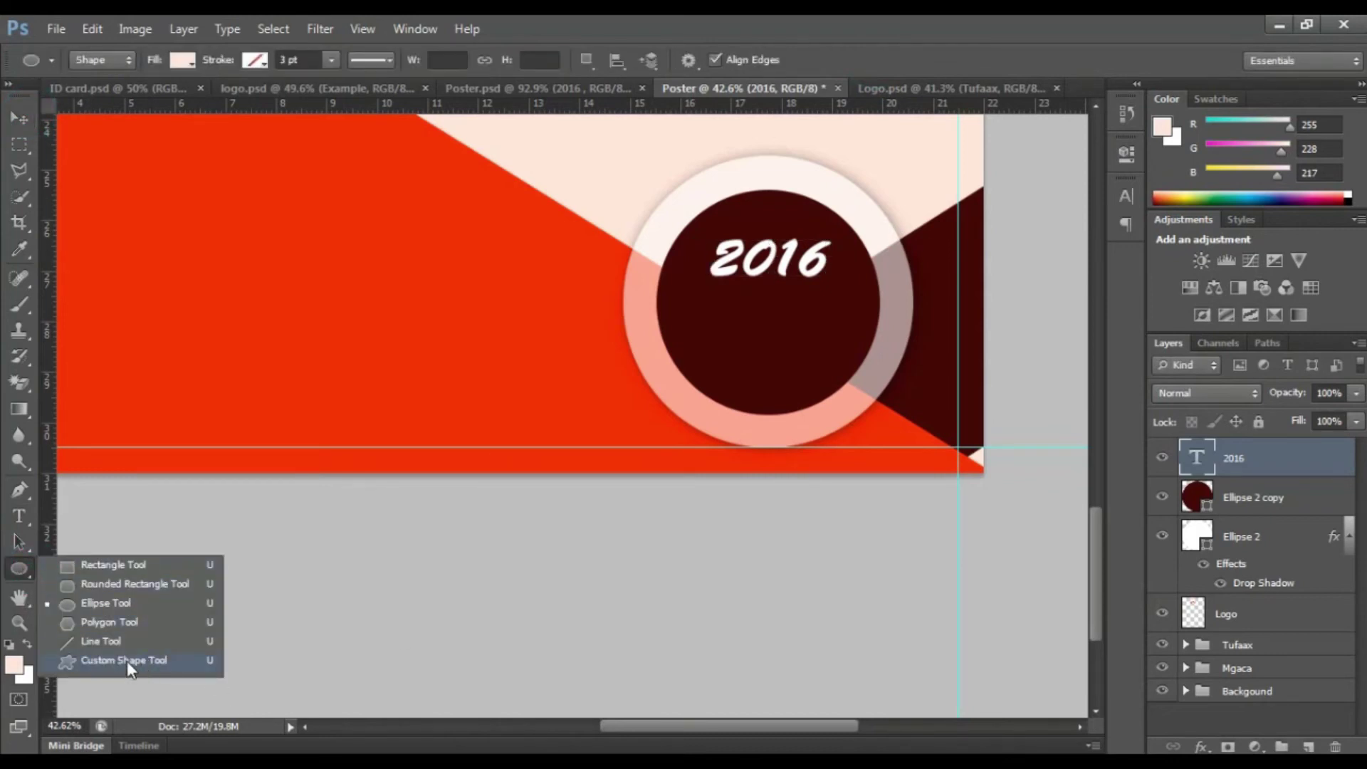
left_click(19, 566)
left_click(113, 661)
right_click(472, 194)
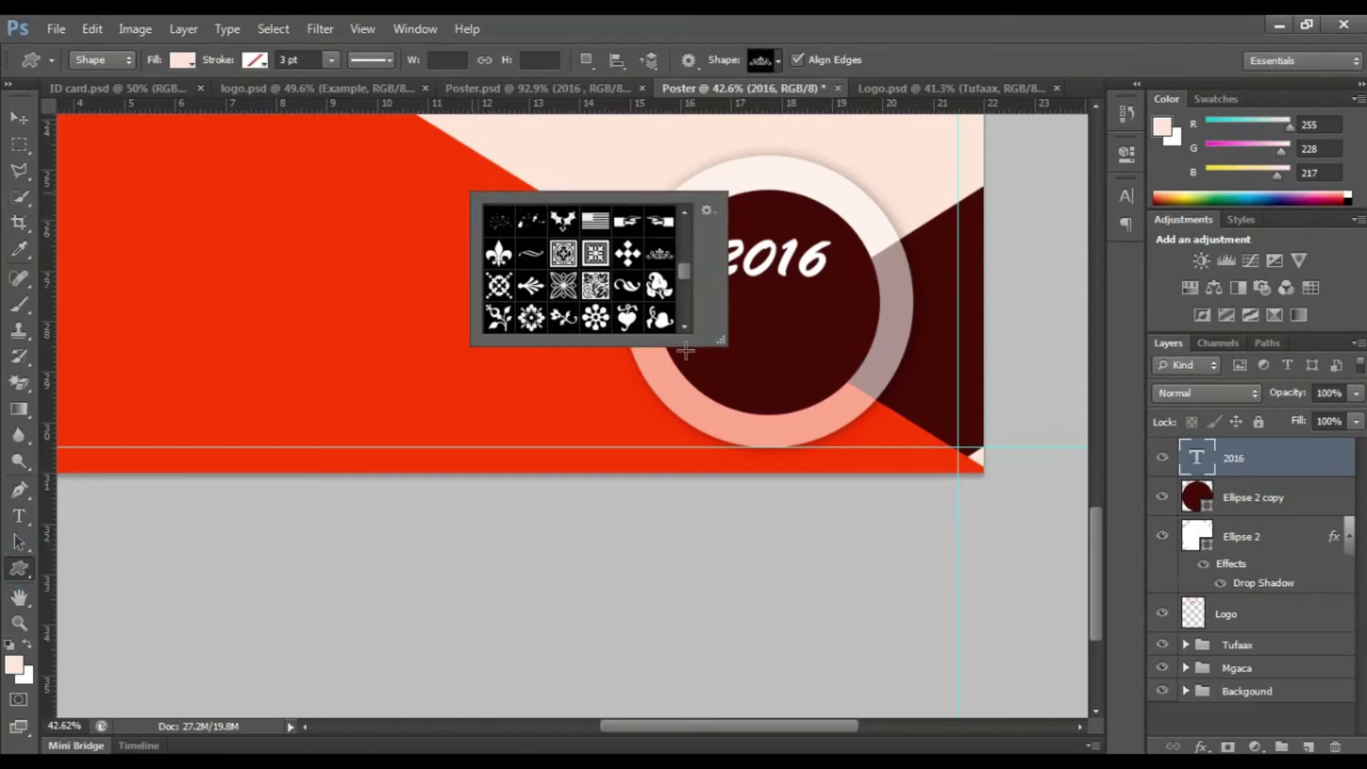
scroll(507, 305, "down", 2)
scroll(604, 278, "down", 8)
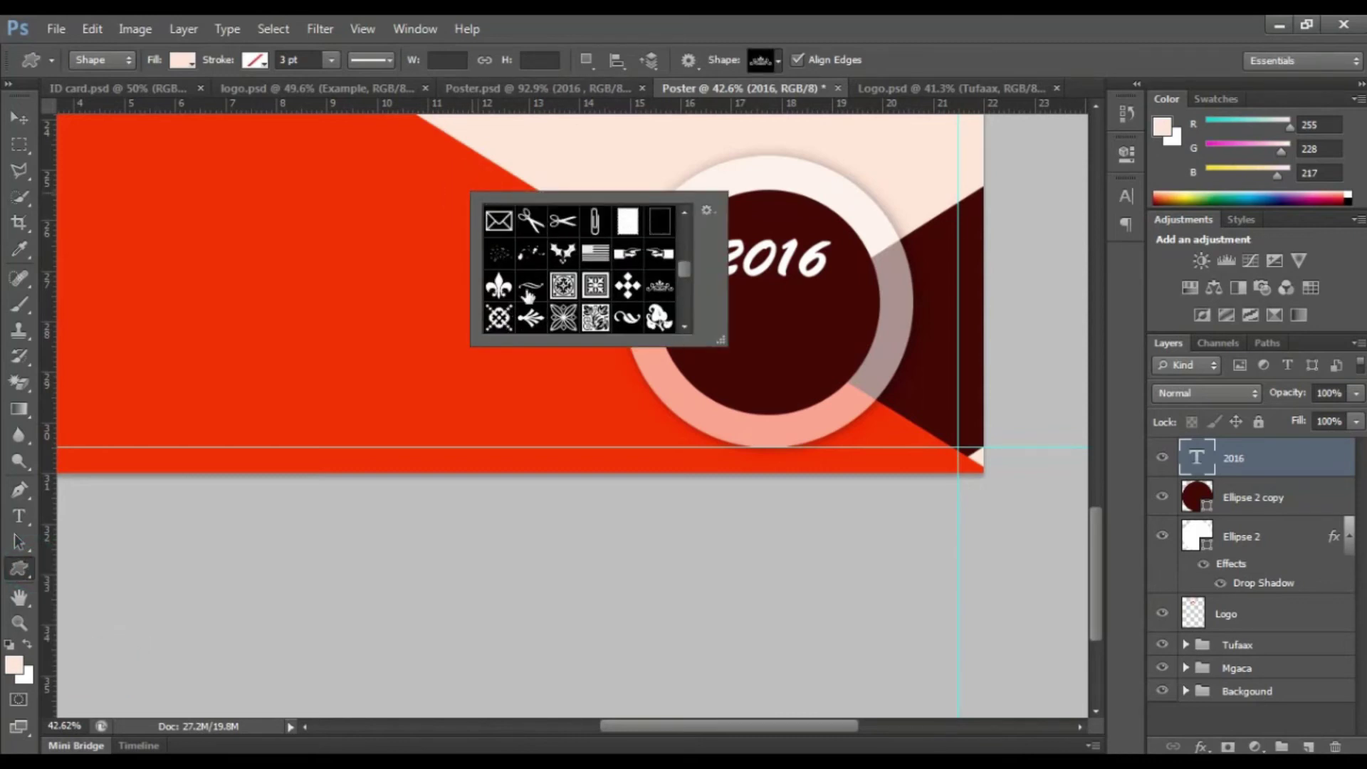
scroll(604, 279, "down", 10)
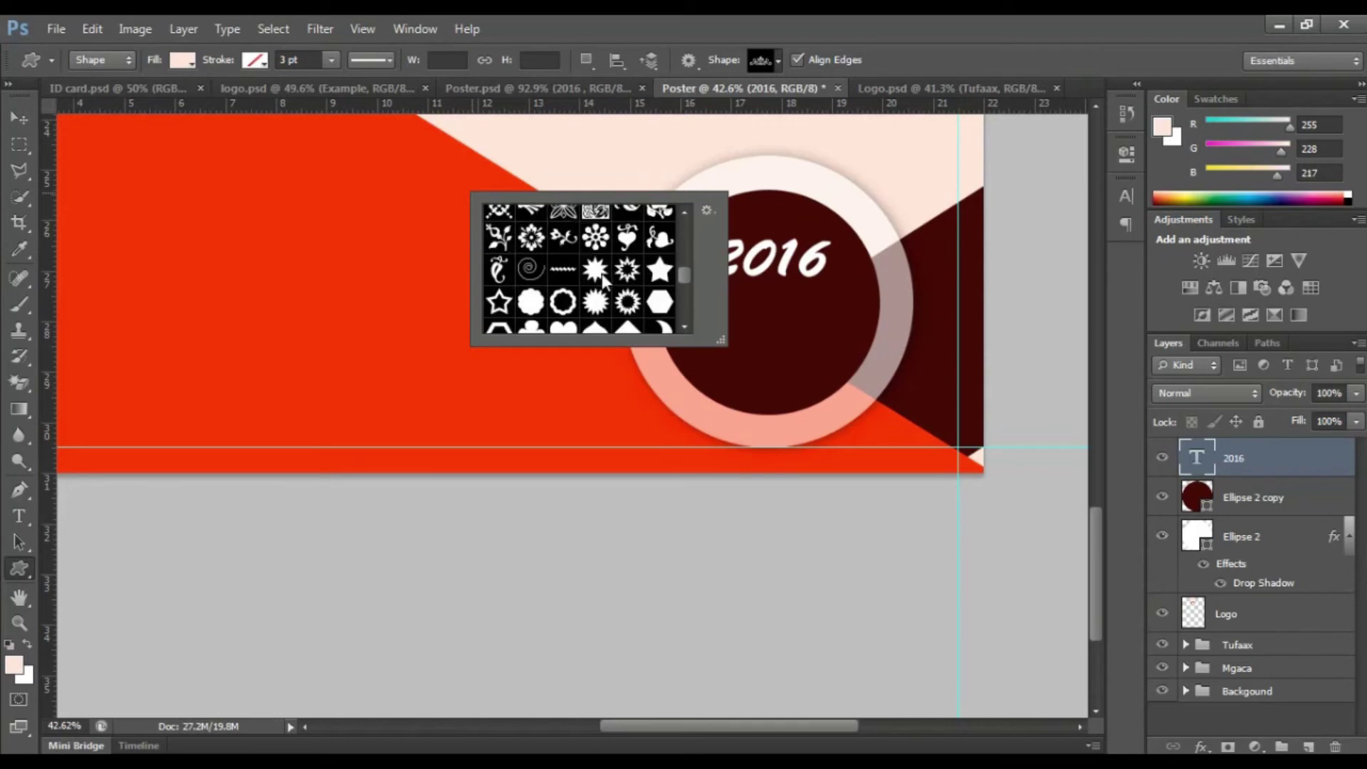
scroll(604, 279, "up", 1)
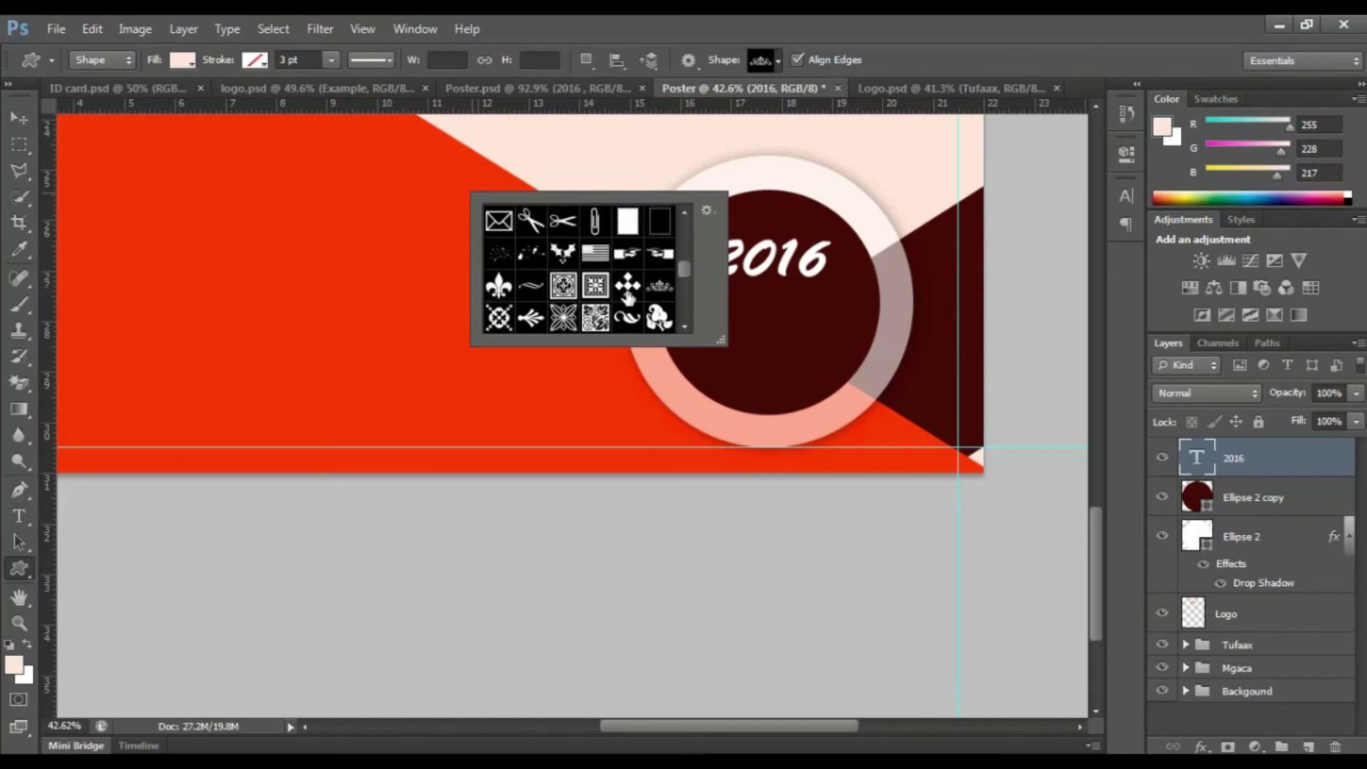
left_click(658, 289)
left_click(748, 308)
left_click_drag(746, 311, 859, 364)
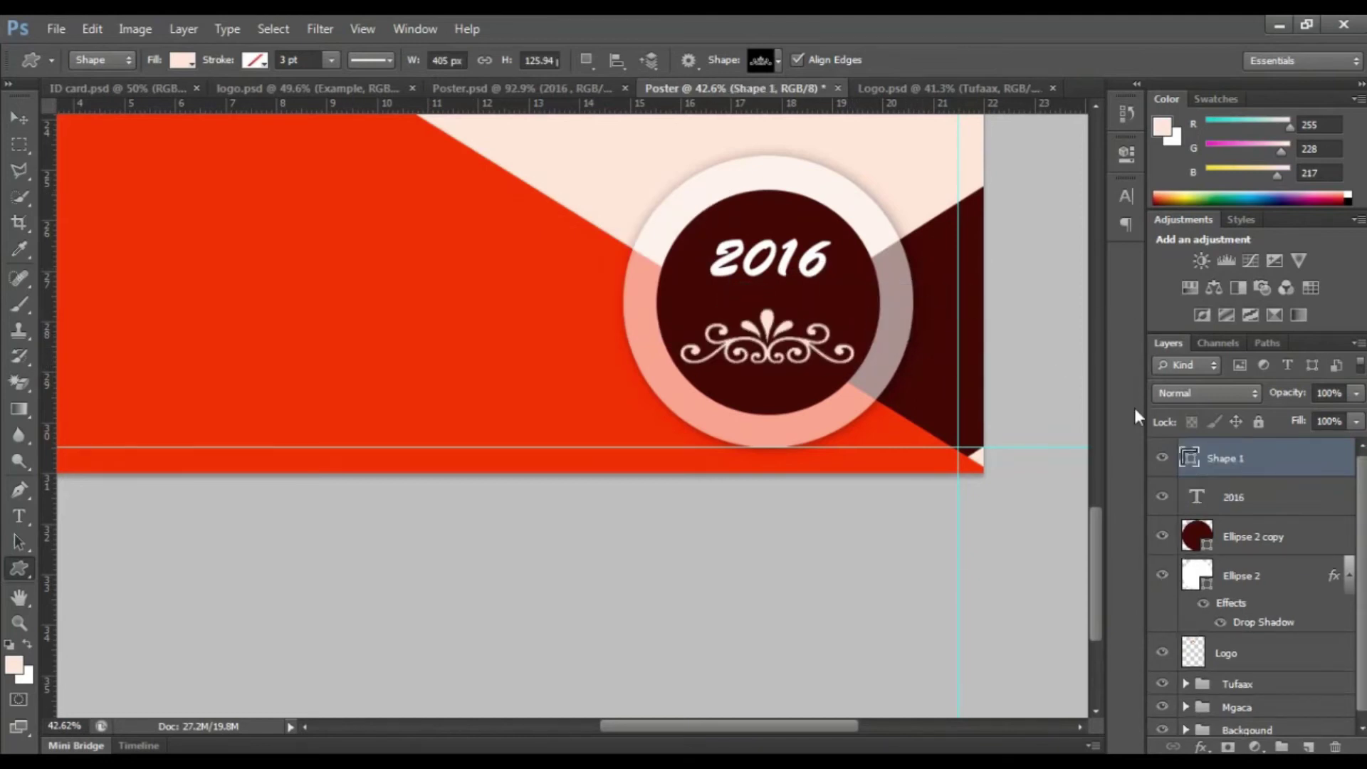
Shift the ornament slightly so it sits horizontally centred under the 2016 text, and deselect it.
left_click(19, 118)
left_click(643, 577)
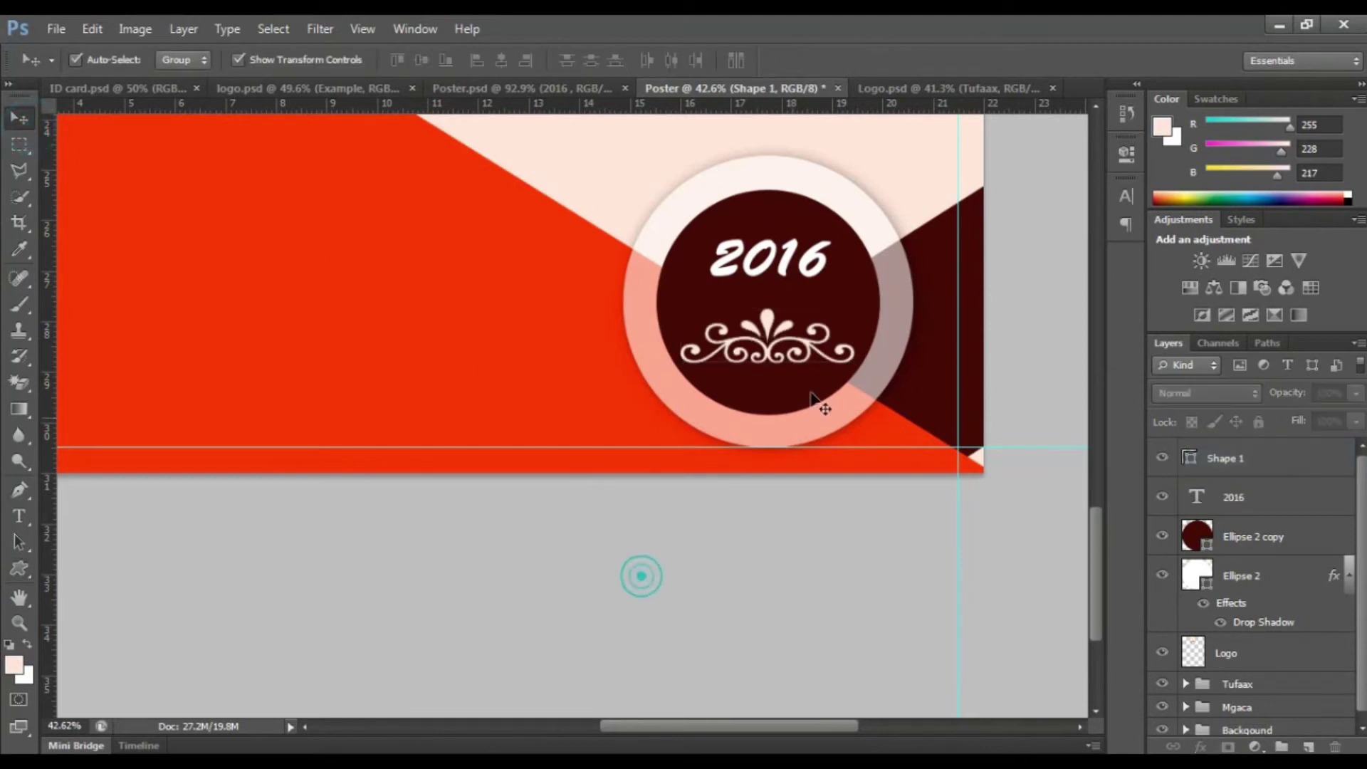
left_click_drag(762, 322, 768, 324)
scroll(779, 523, "up", 2)
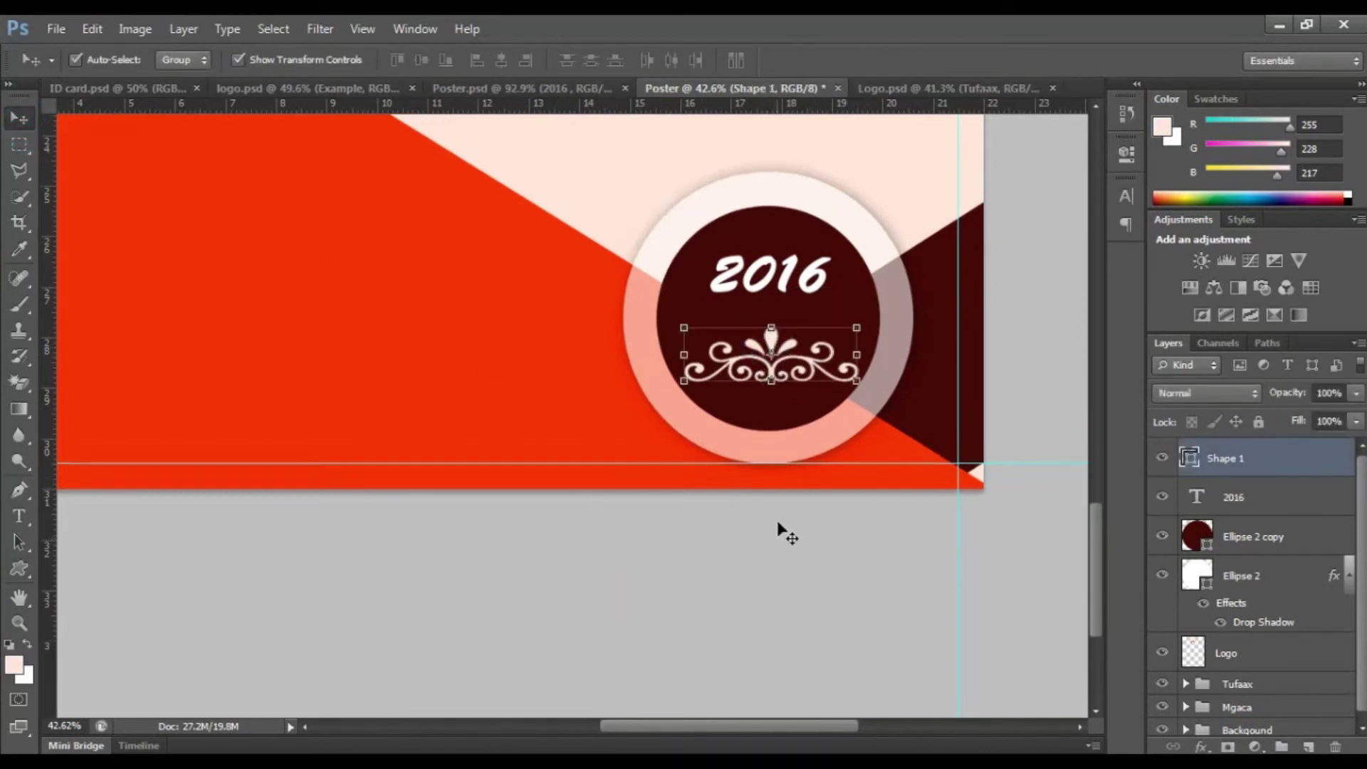
left_click(759, 585)
Draw a thin horizontal rectangle, about 499 by 10 px, across the dark circle and move it slightly down between the 2016 text and the ornament.
left_click(17, 567)
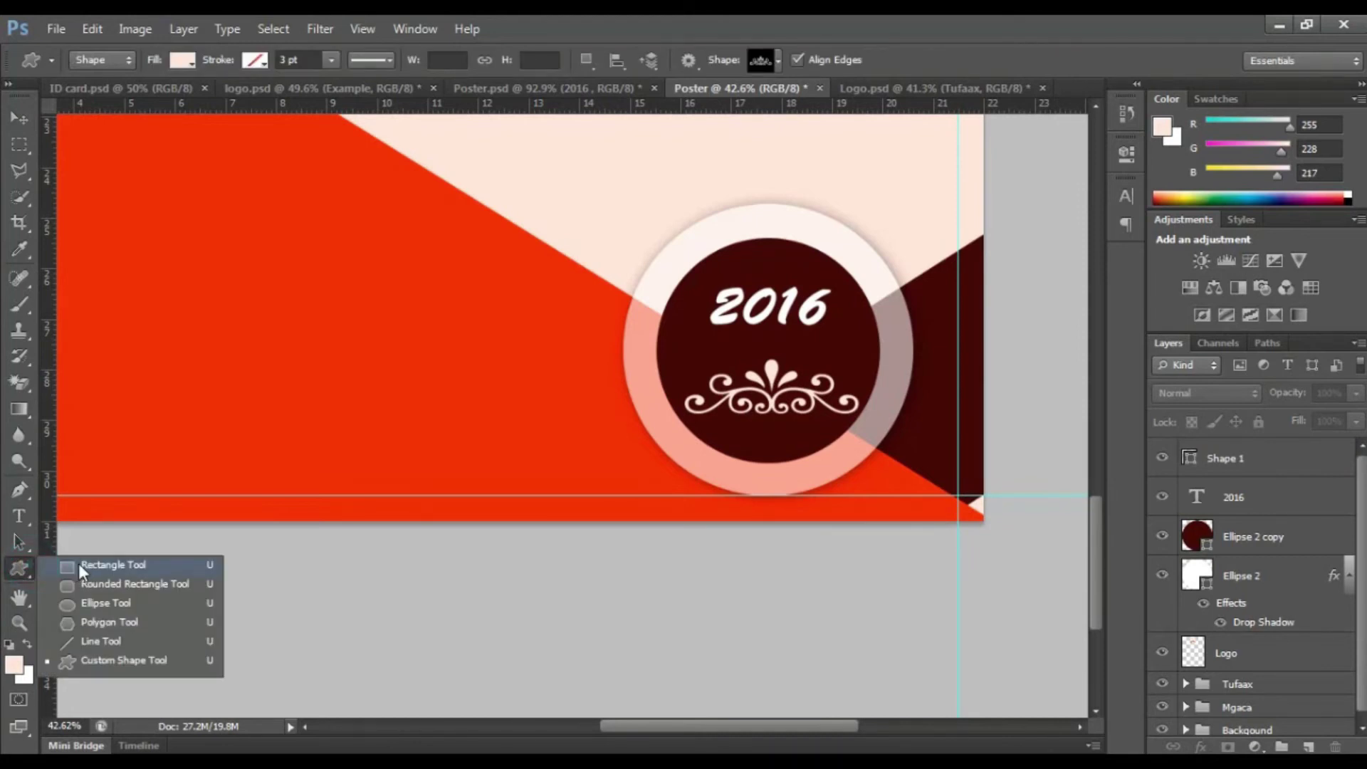
left_click(79, 564)
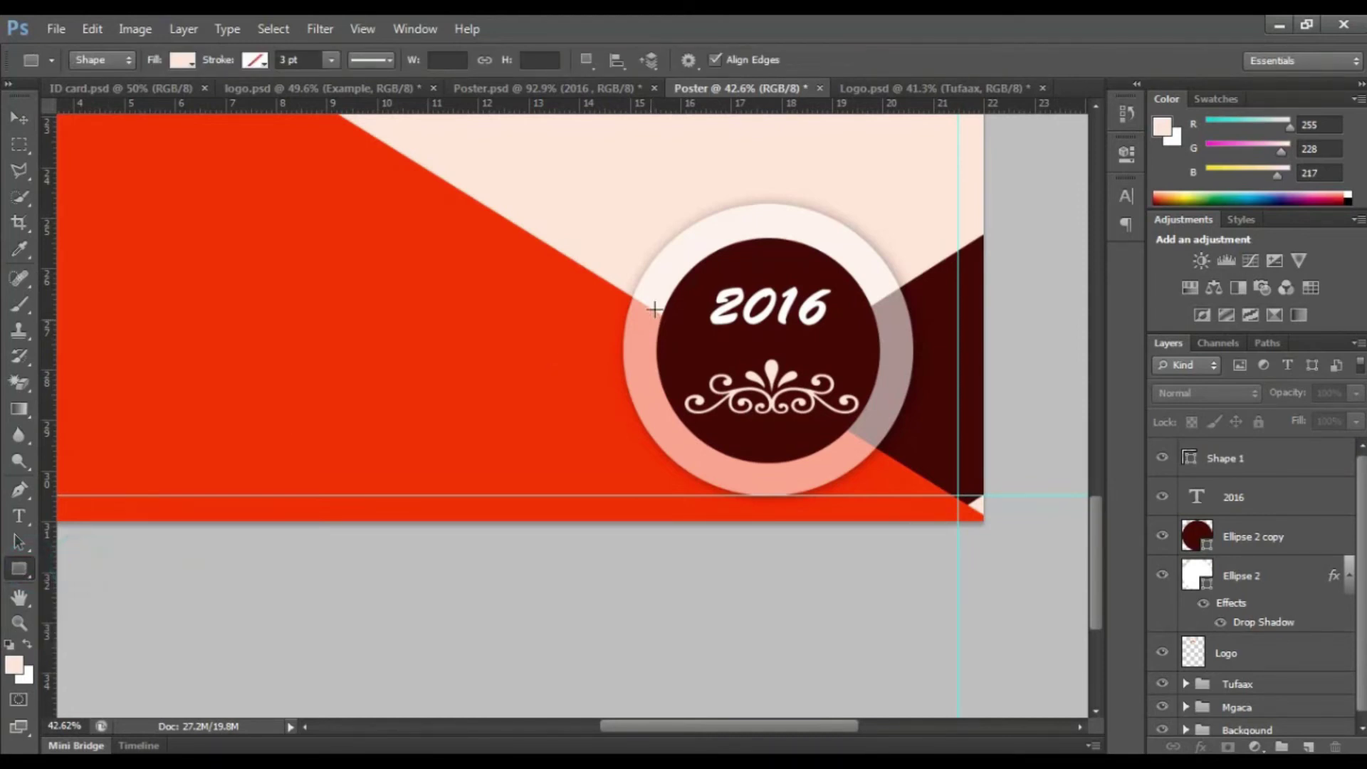
left_click_drag(662, 342, 868, 342)
left_click(20, 118)
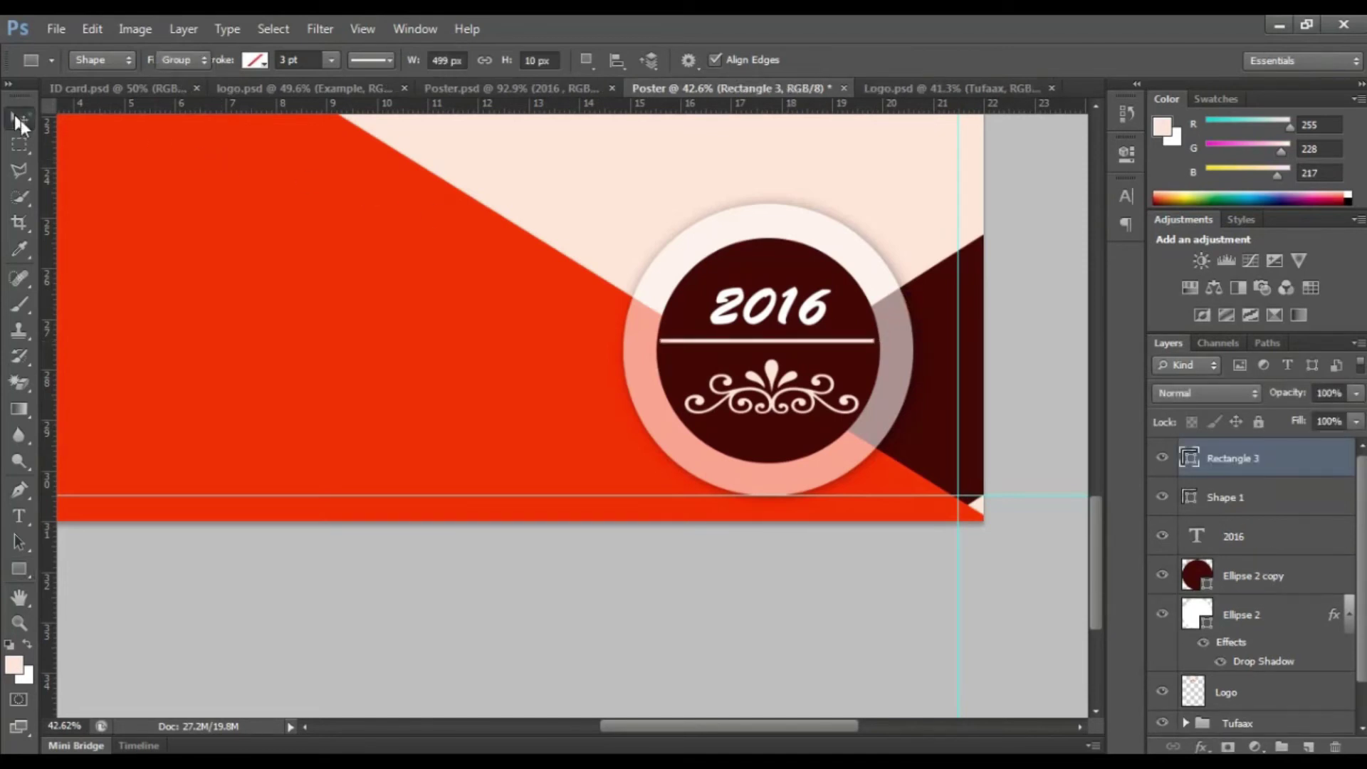
left_click(733, 583)
left_click_drag(763, 335, 765, 339)
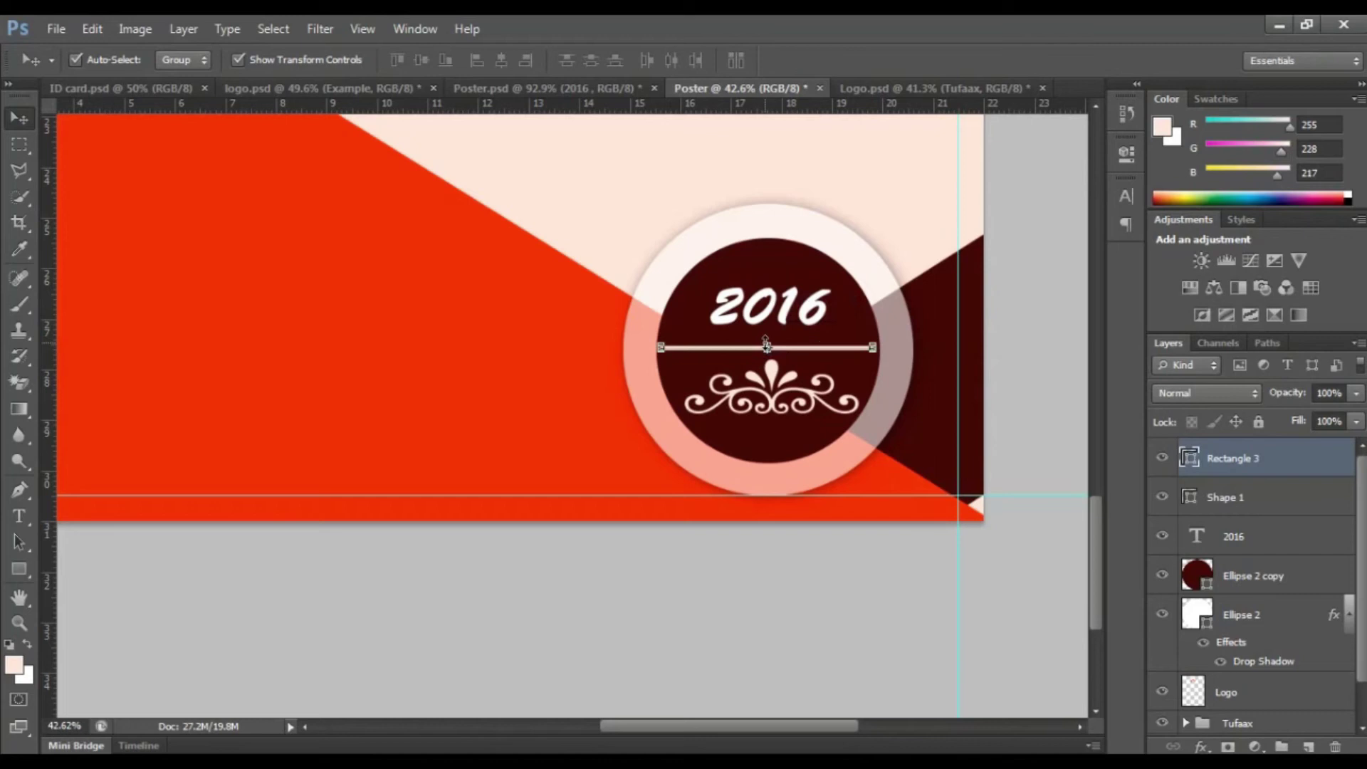
left_click(782, 600)
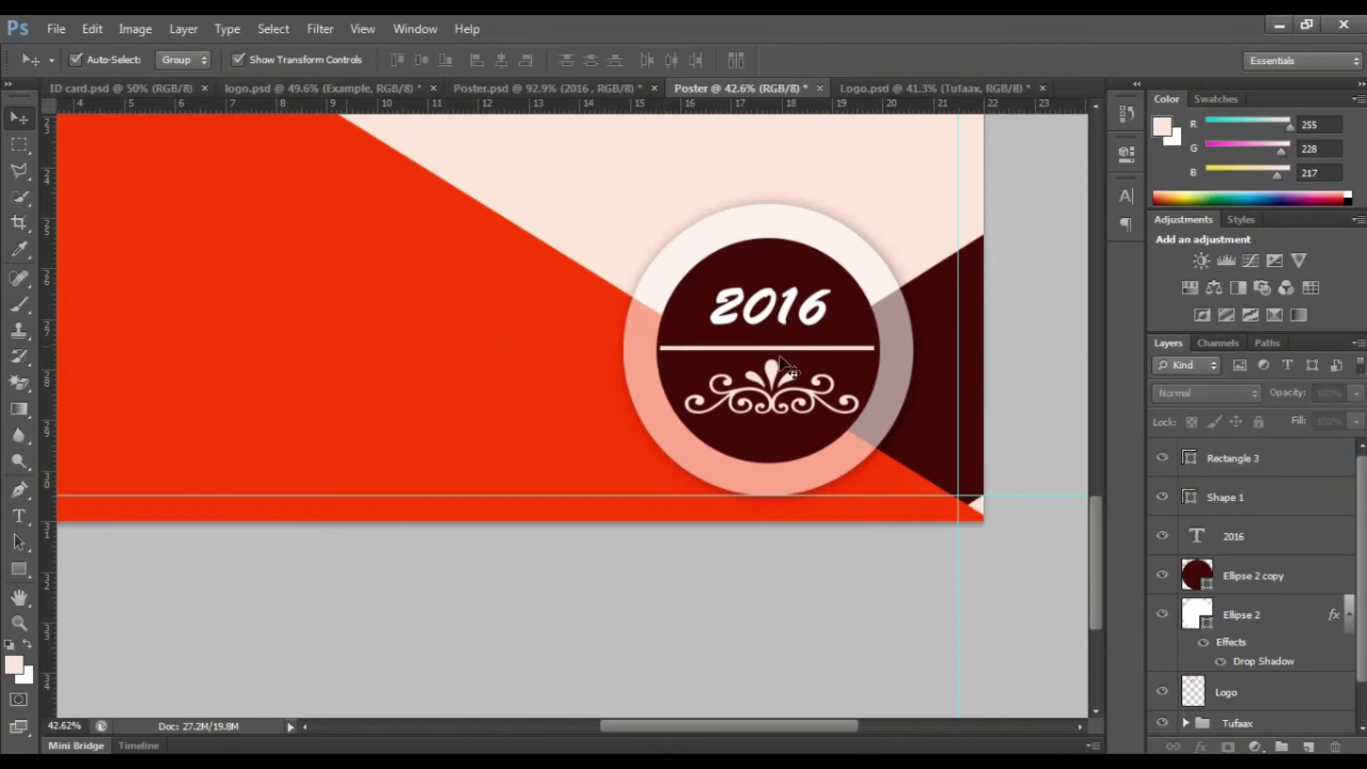
Rasterize the thin divider line's shape layer so that the Eraser tool can work on it.
left_click(868, 349)
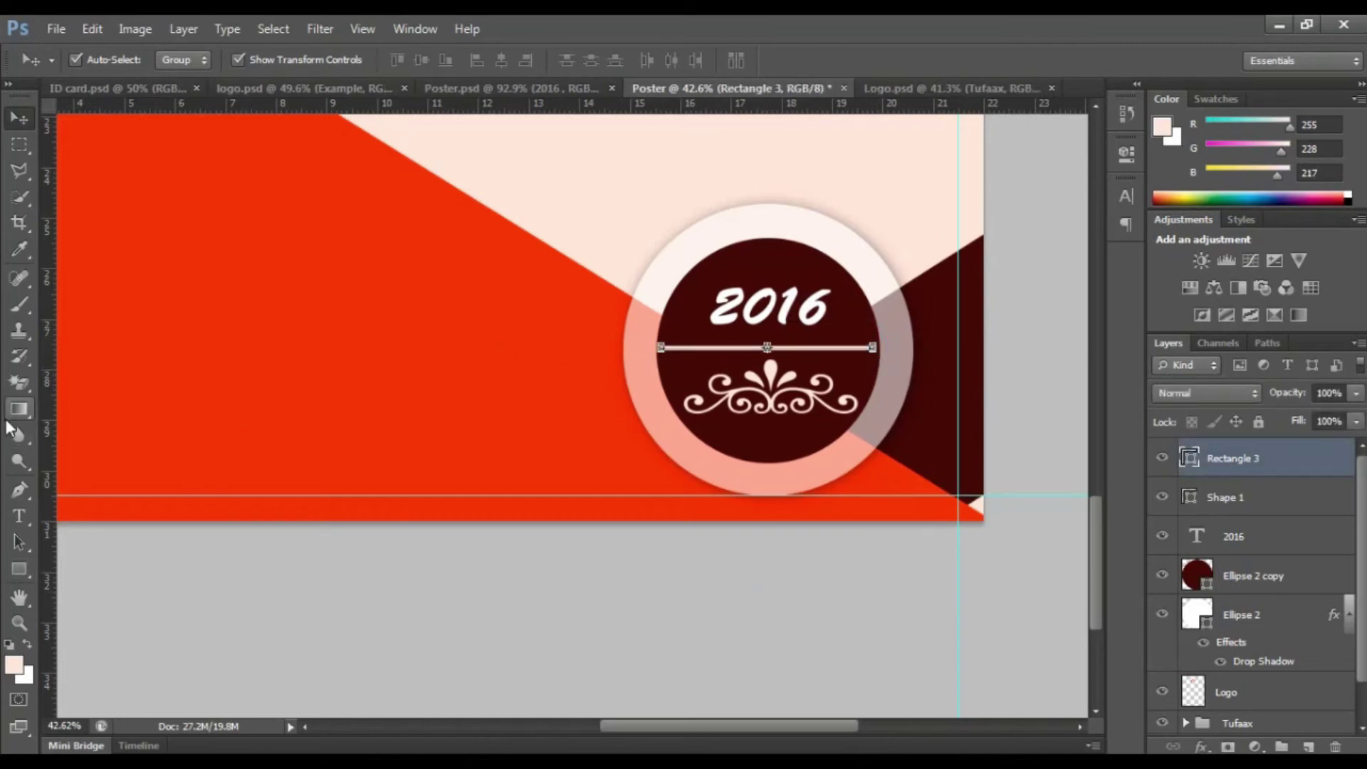
left_click(20, 383)
left_click(70, 379)
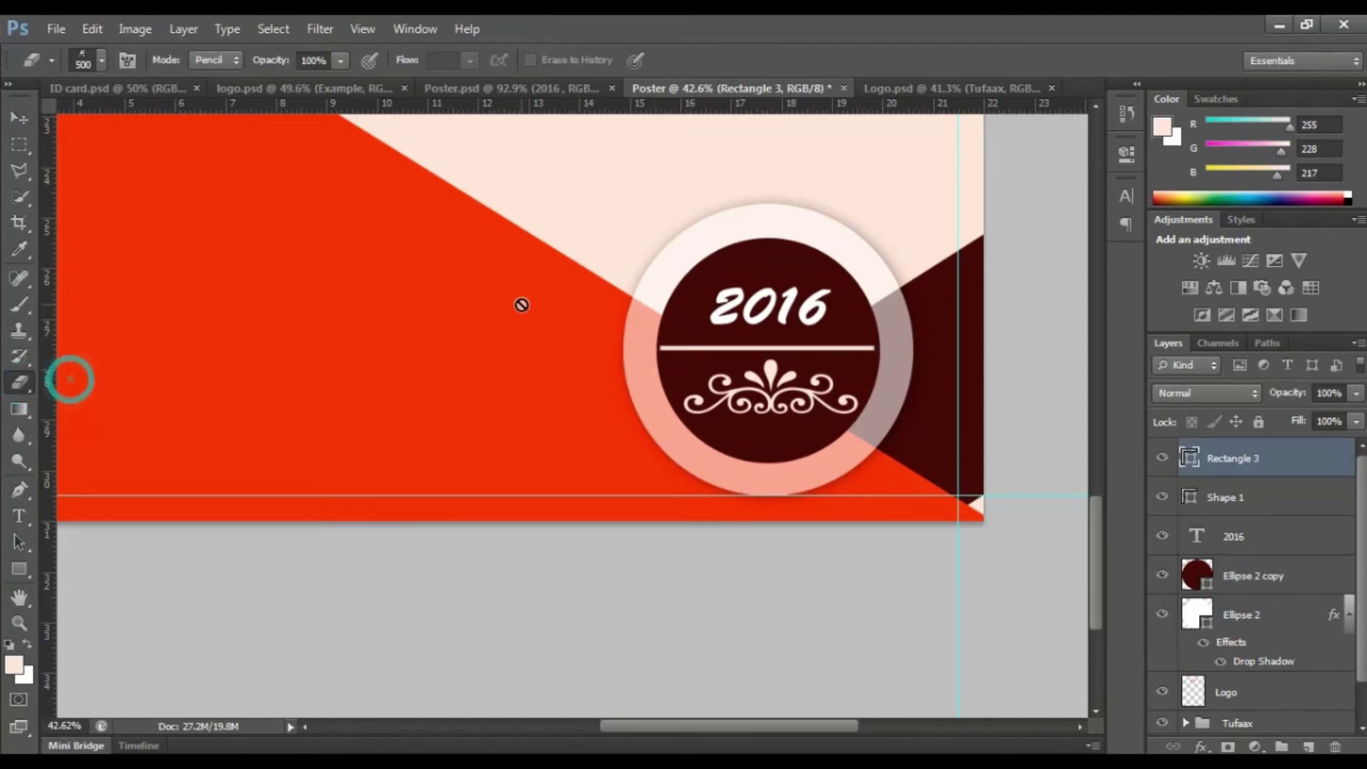
left_click(655, 307)
left_click(591, 313)
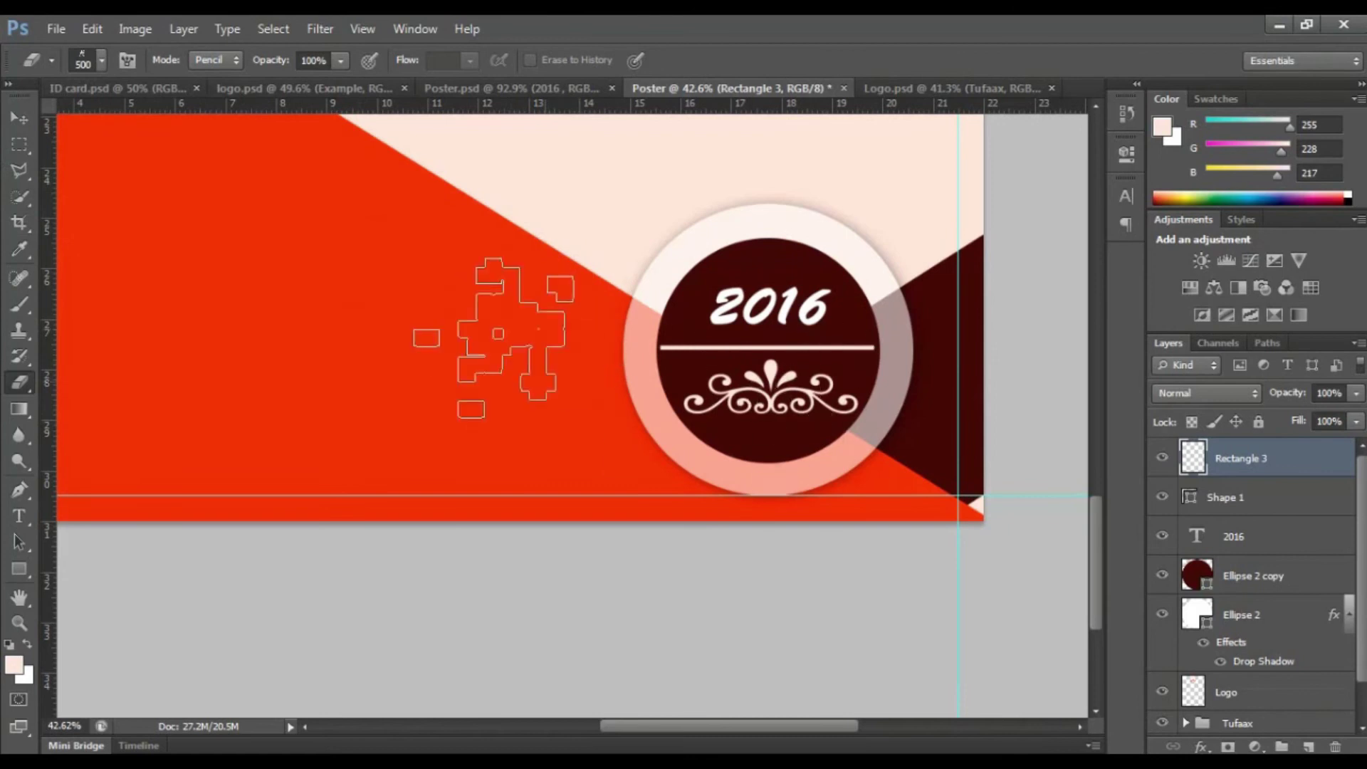
Set the Eraser to Brush mode with a soft round tip, keeping the 500 px size.
left_click(201, 58)
left_click(203, 68)
left_click(211, 60)
left_click(215, 82)
right_click(582, 225)
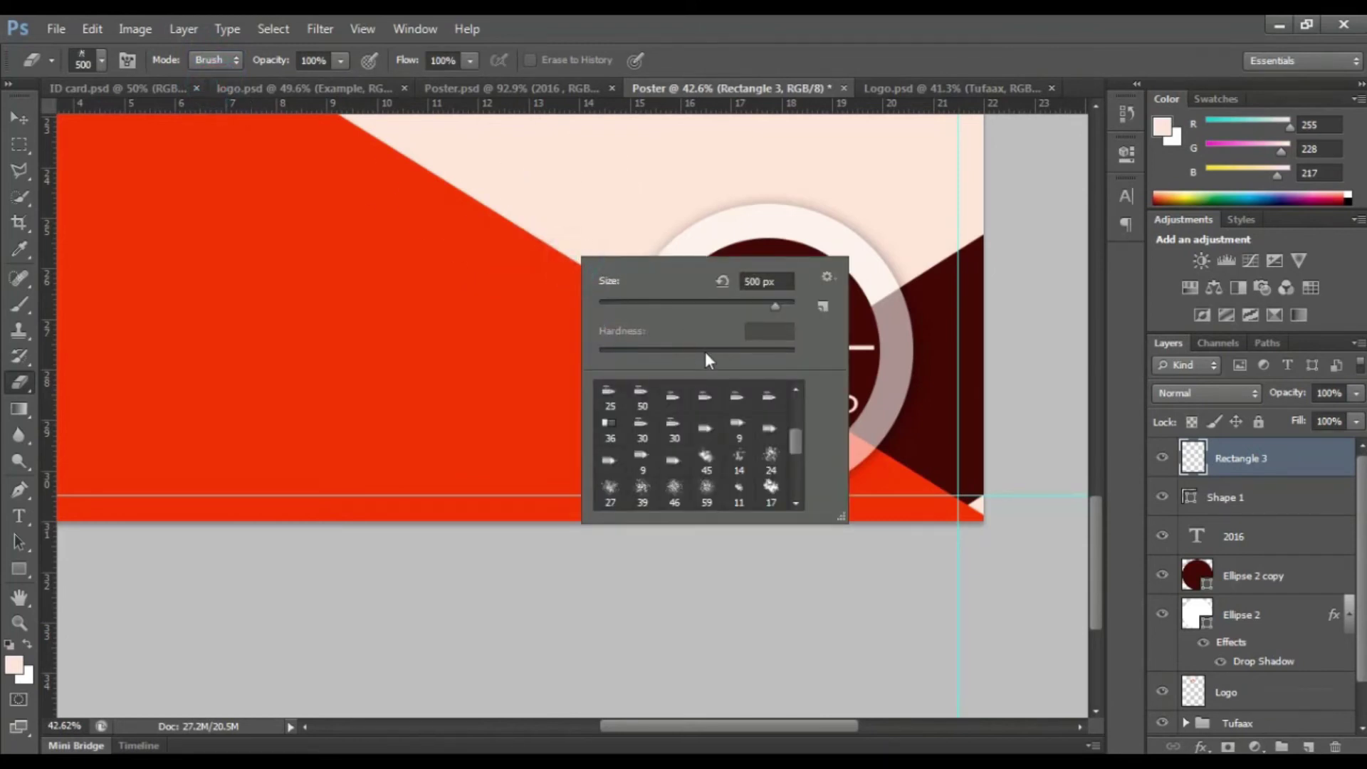
scroll(801, 466, "up", 3)
left_click(674, 397)
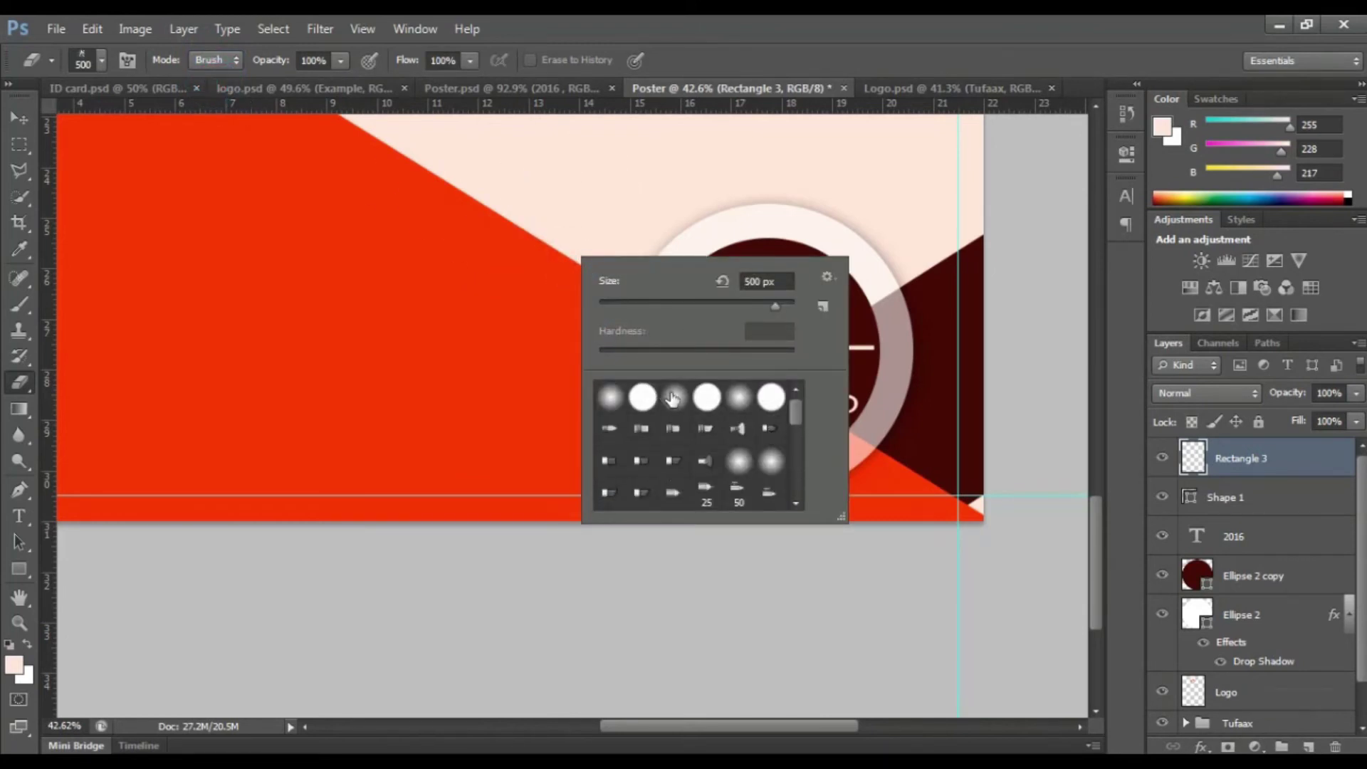
Fade out both ends of the divider line with the soft eraser and deselect its layer.
left_click(500, 201)
left_click(937, 343)
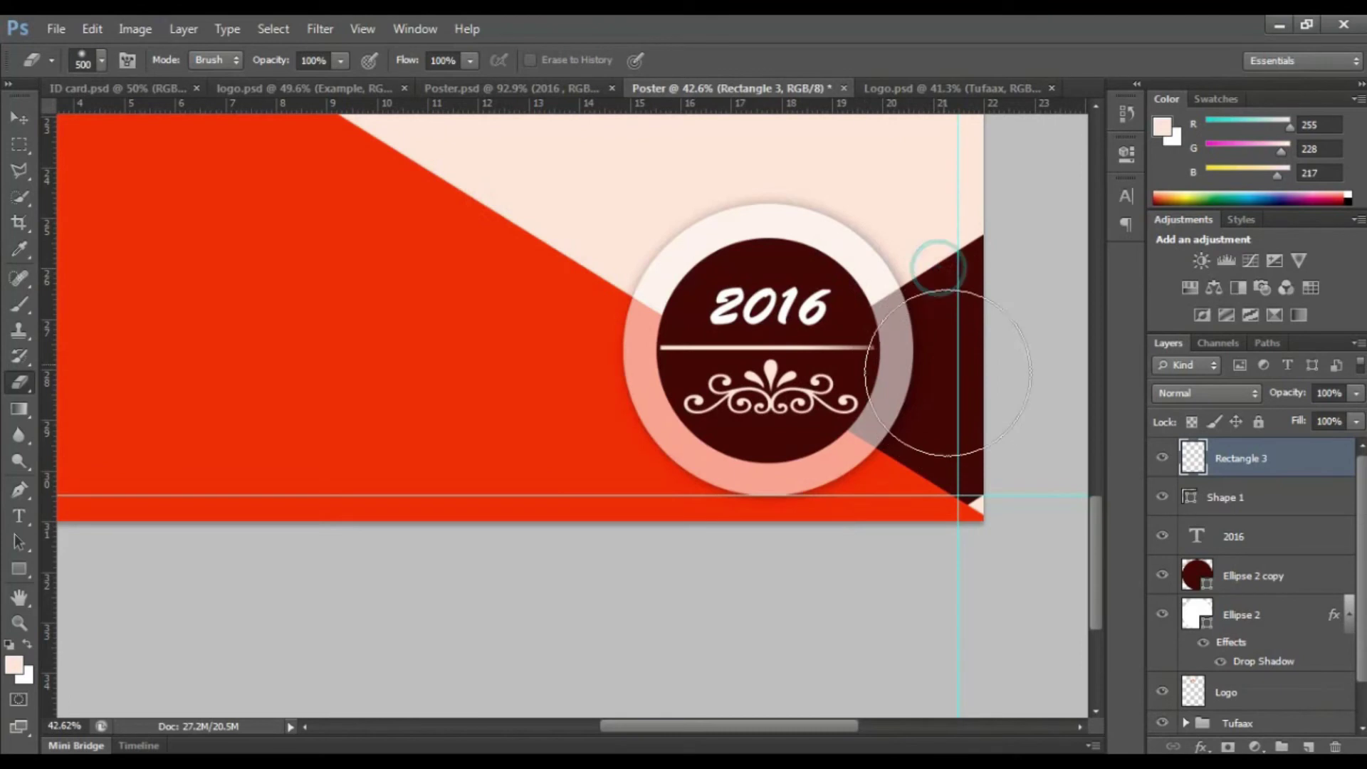
left_click(591, 327)
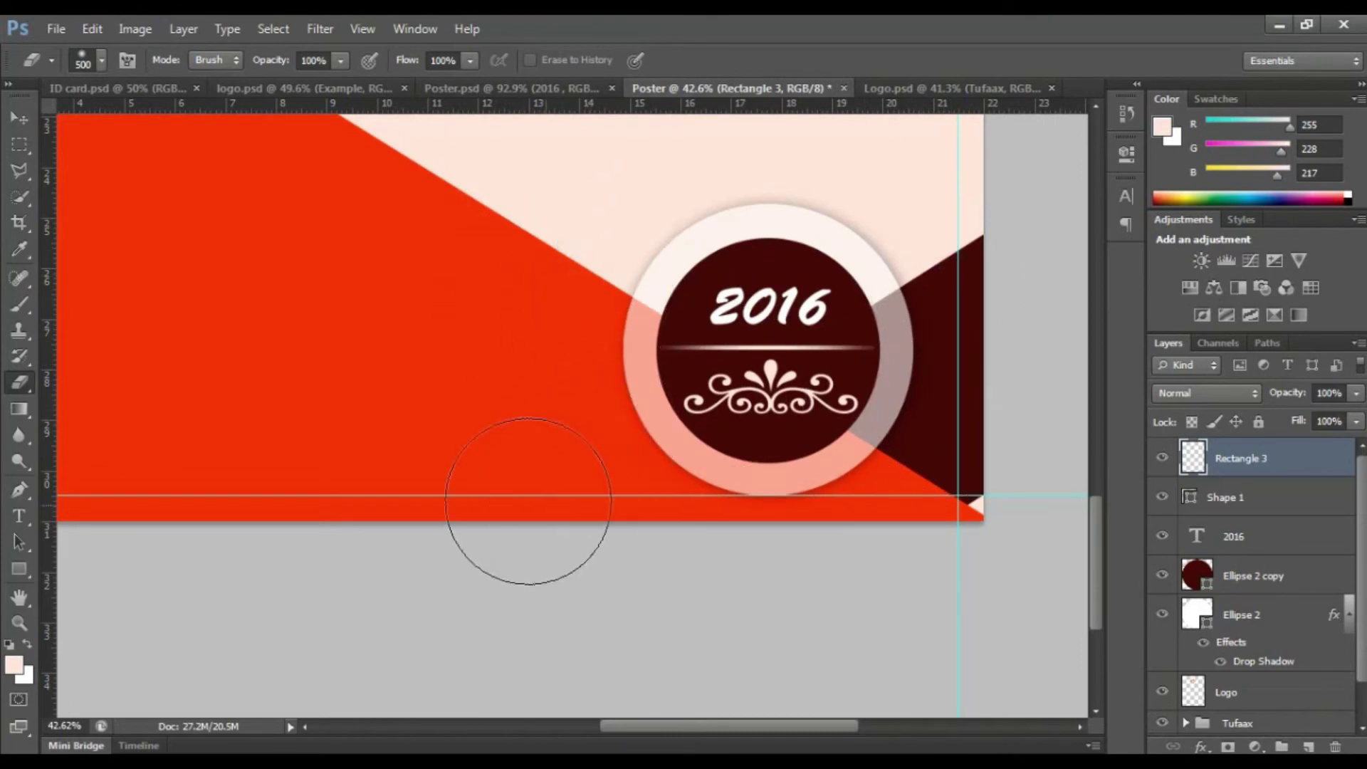
scroll(107, 253, "up", 2)
left_click(20, 118)
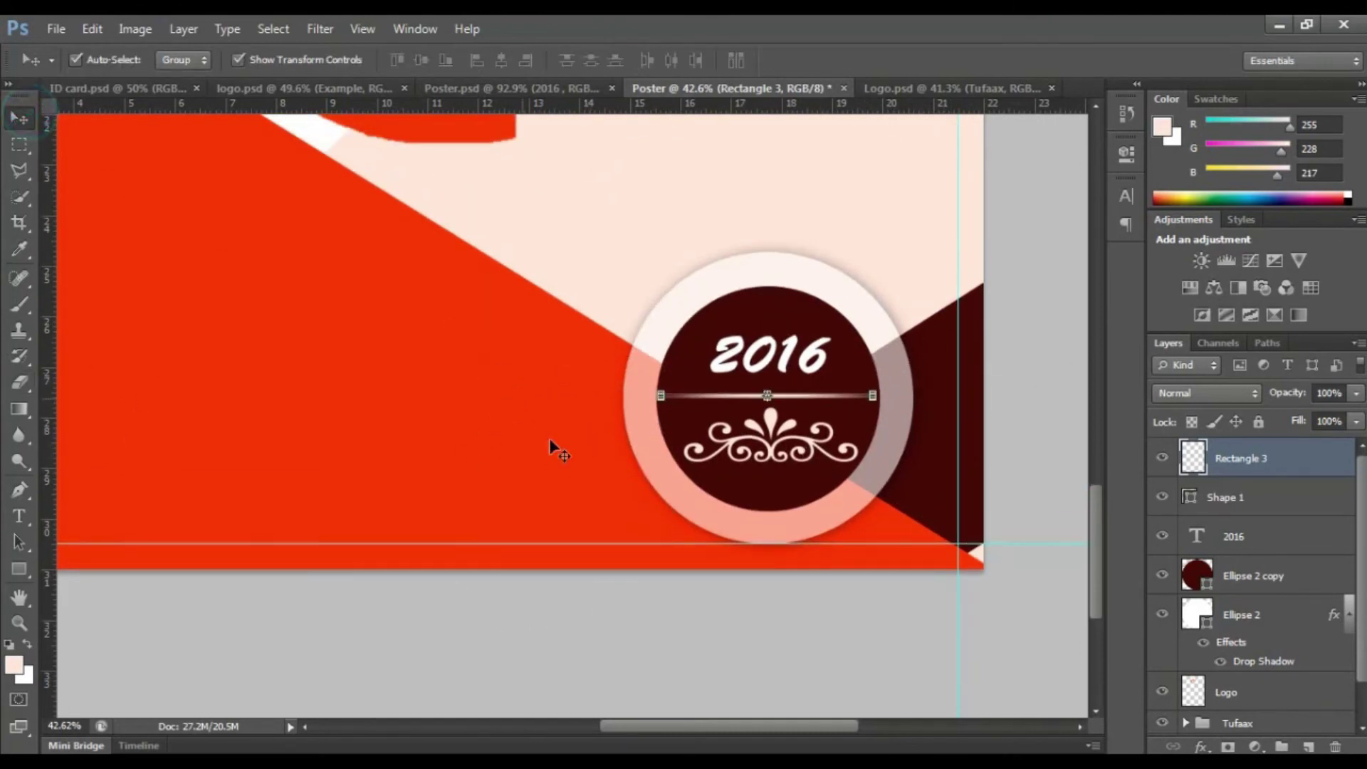
left_click(827, 603)
scroll(790, 391, "down", 3)
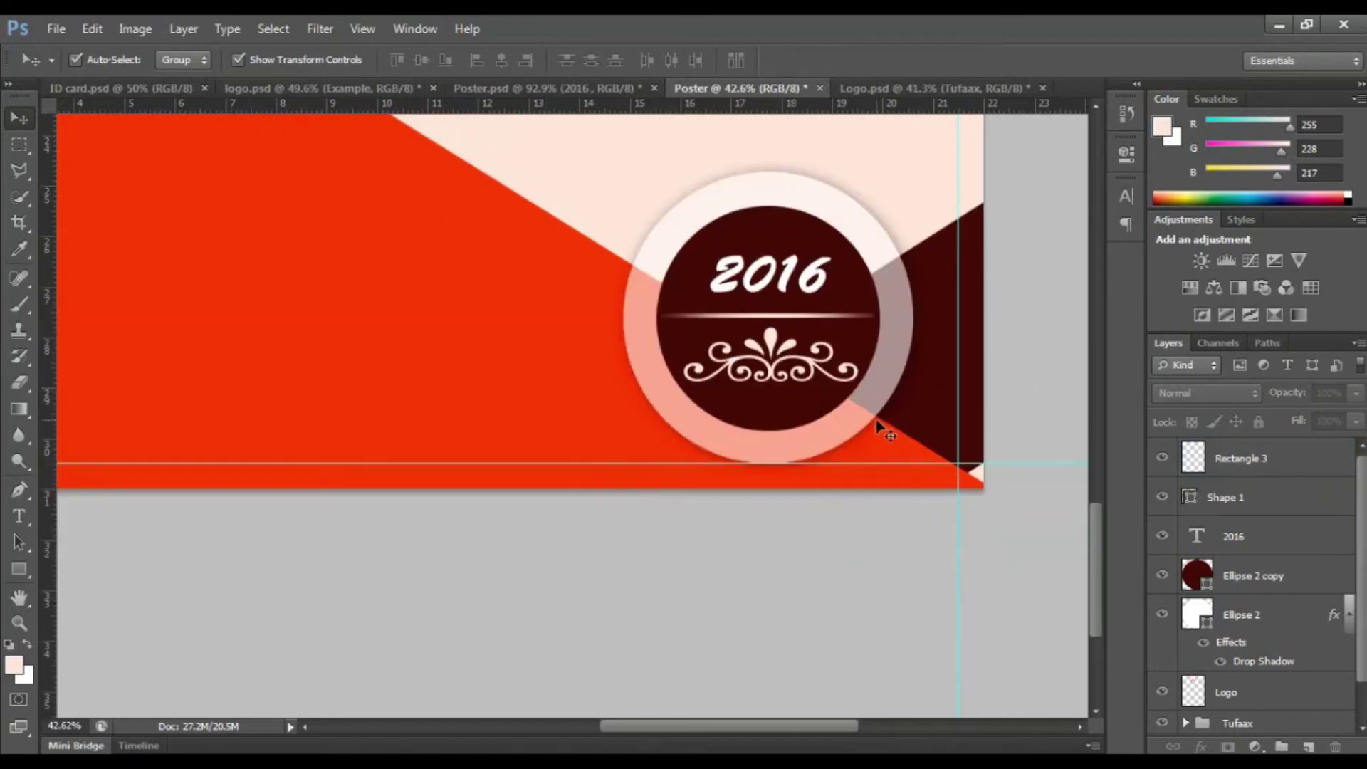
Select the badge's two circles, ornament, divider line and 2016 text together and group them in their original position.
left_click(839, 425)
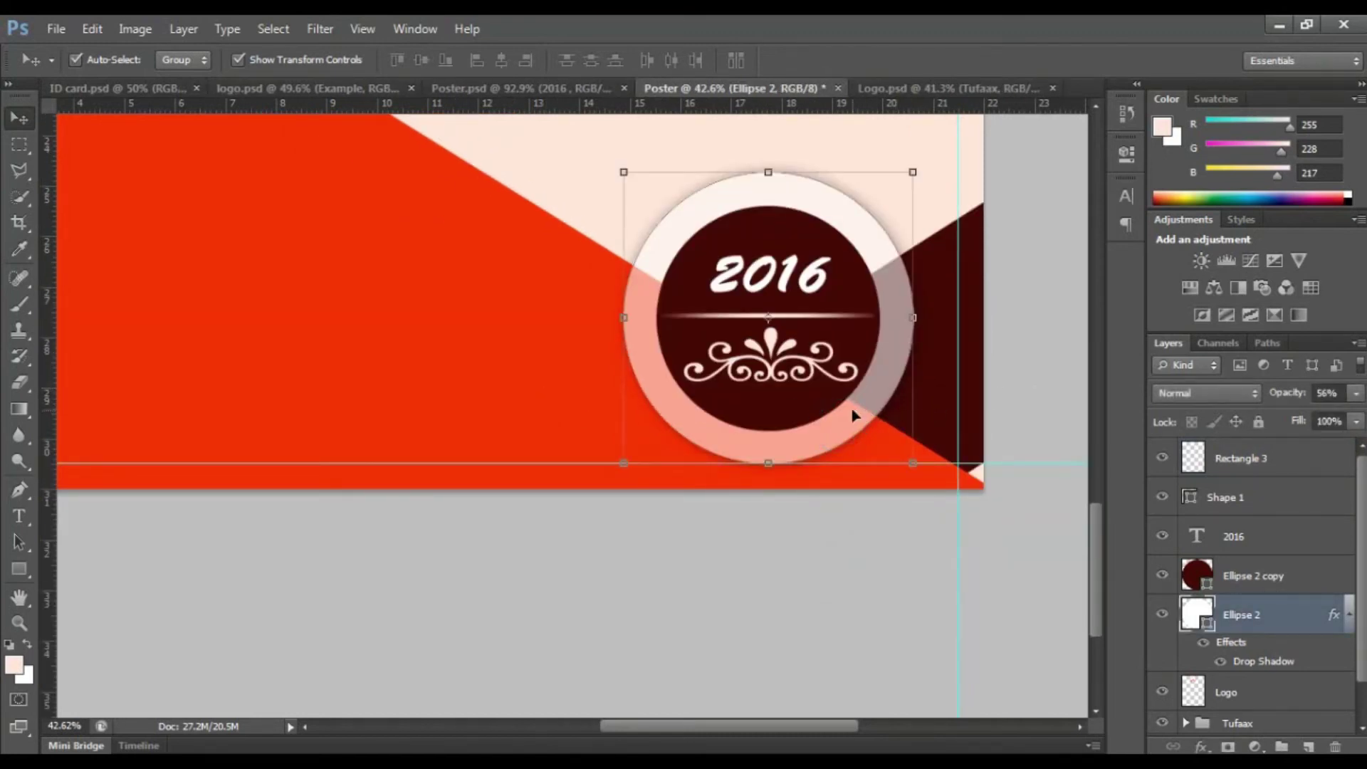
left_click(817, 402, "shift")
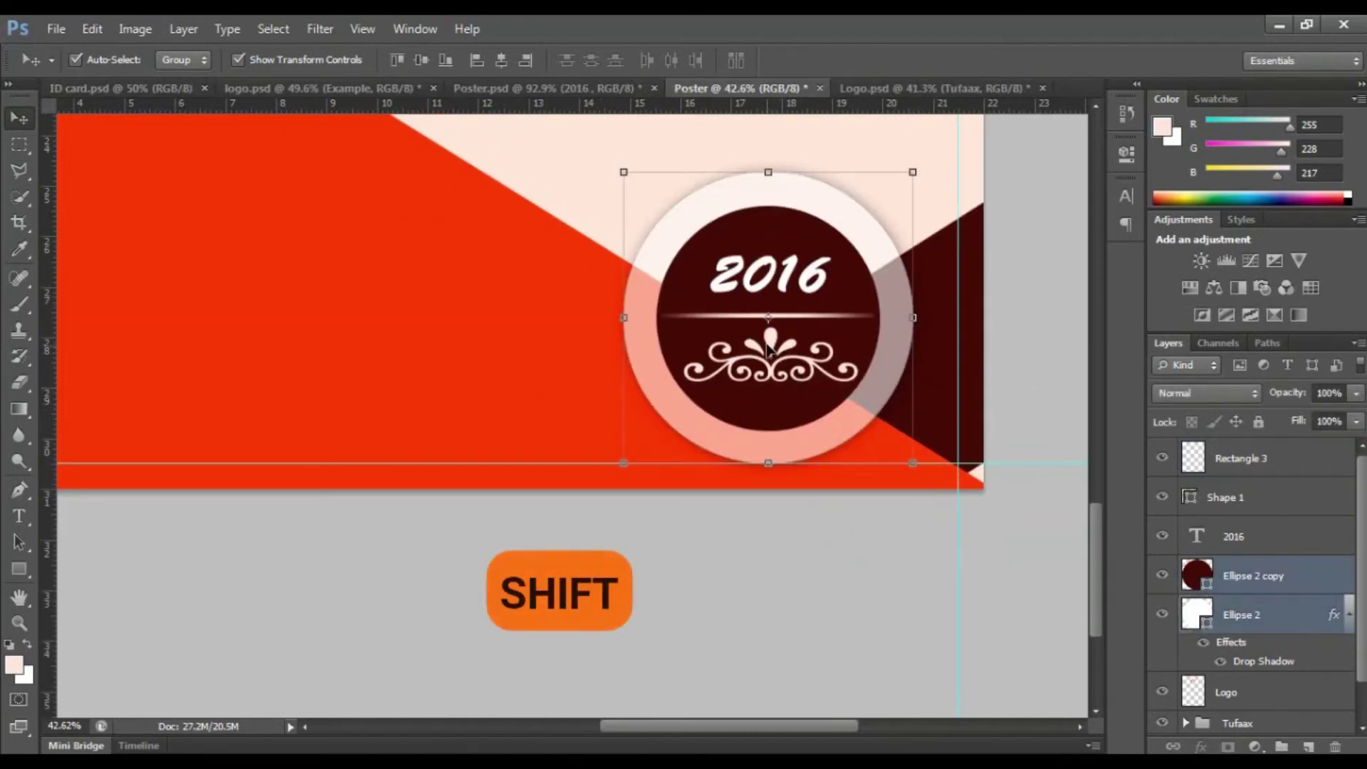
left_click(766, 342, "shift")
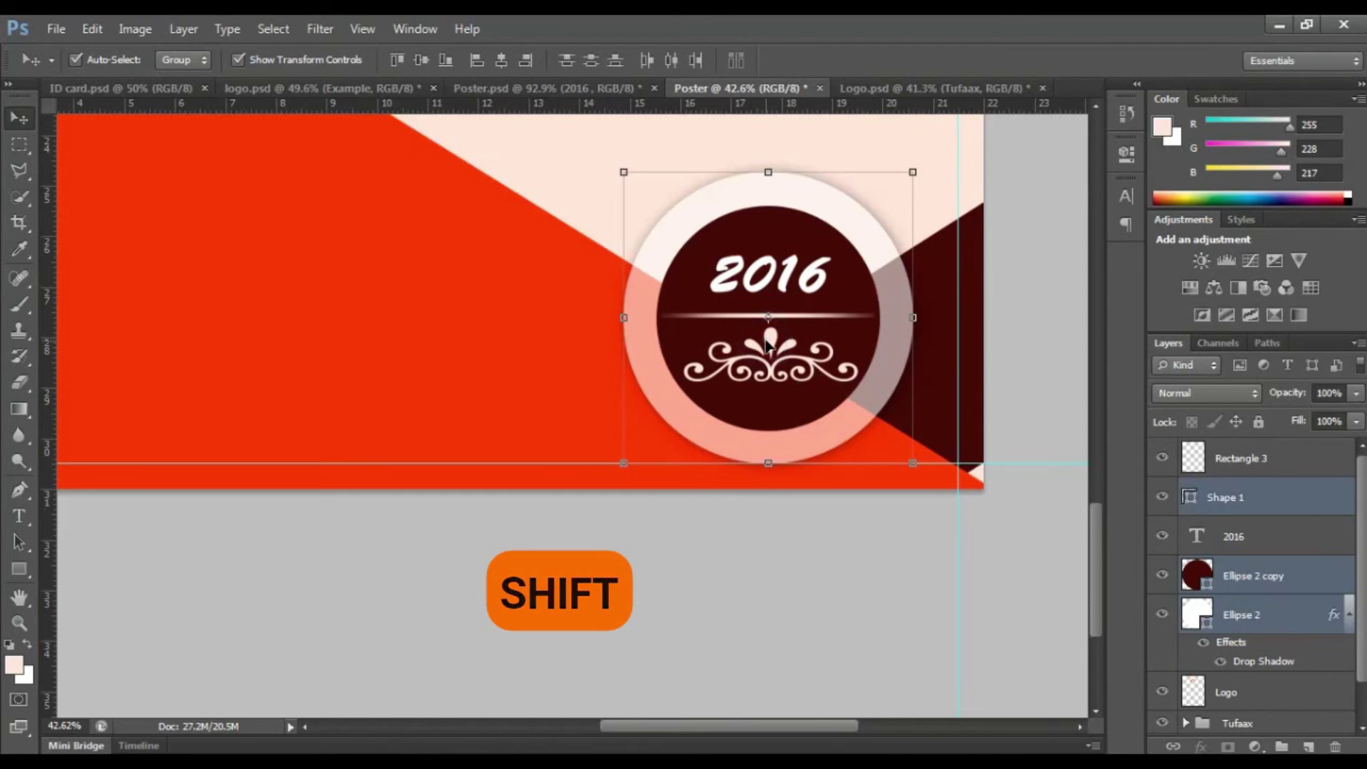
left_click(816, 315, "shift")
left_click(787, 281, "shift")
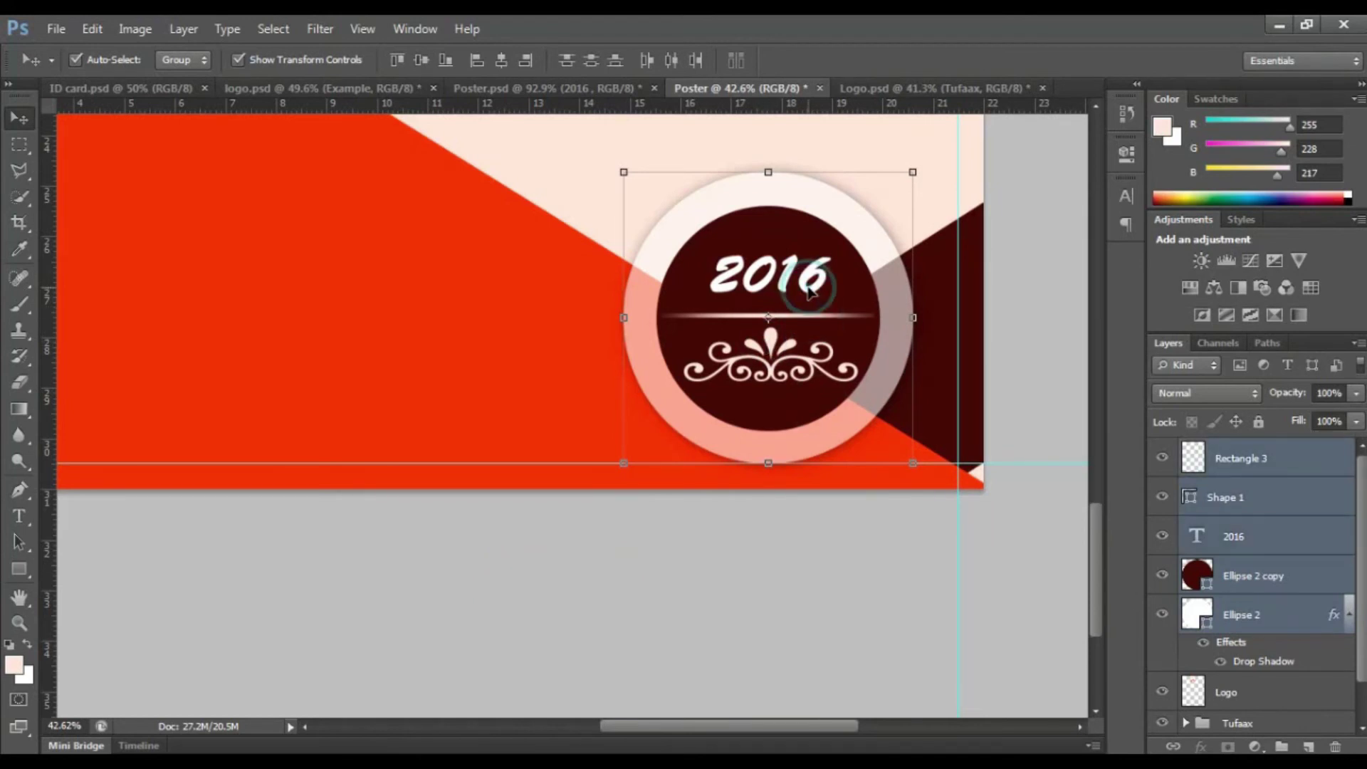
left_click_drag(852, 212, 828, 172)
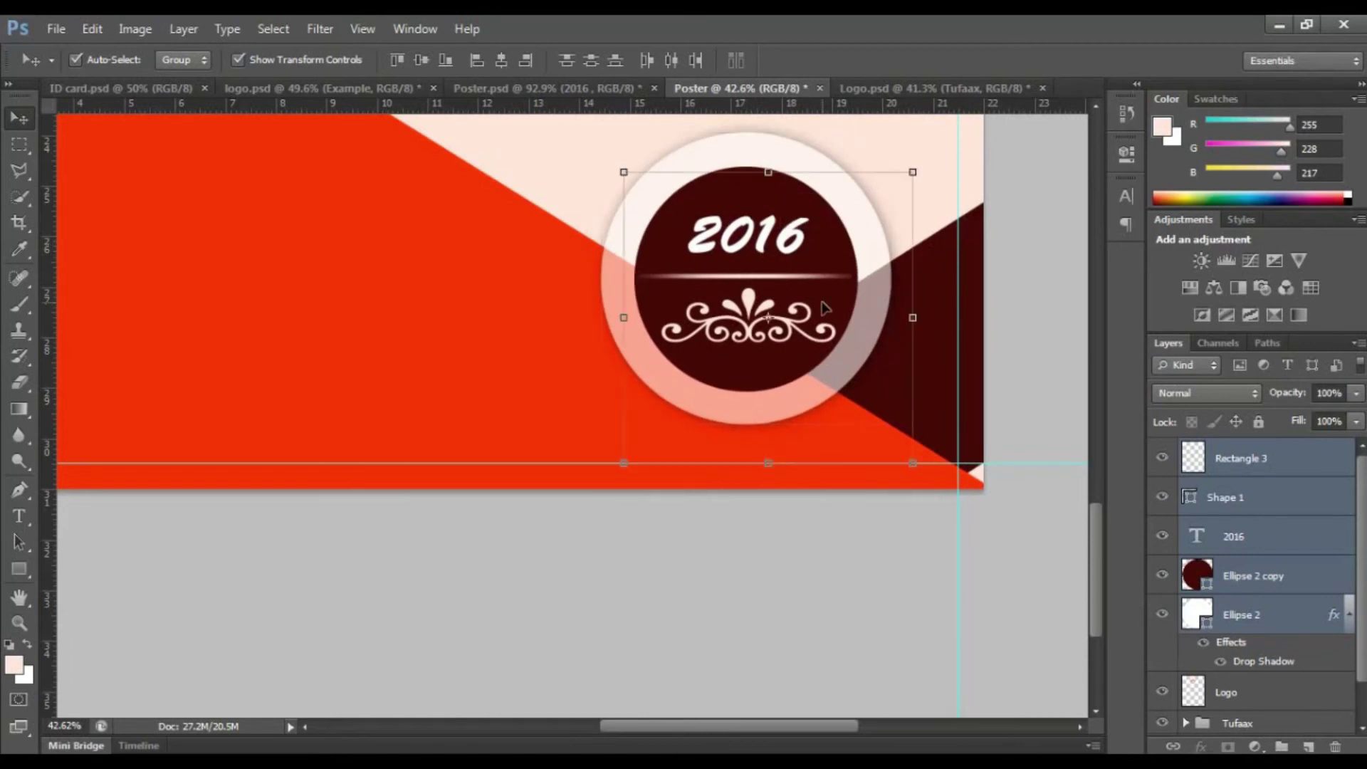
key("ctrl+z")
key("ctrl+g")
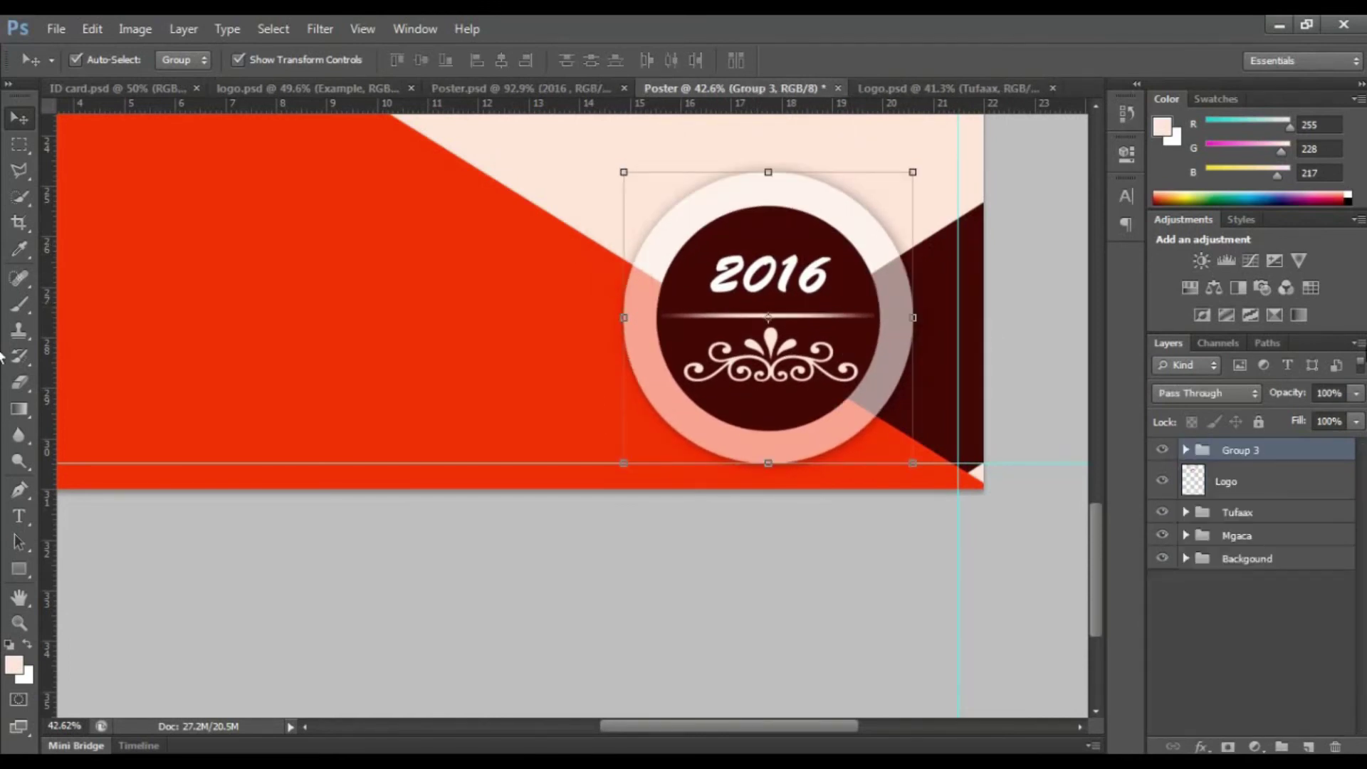
Rename the badge group as Sanadka and deselect it.
double_click(1239, 450)
type("Sanadka")
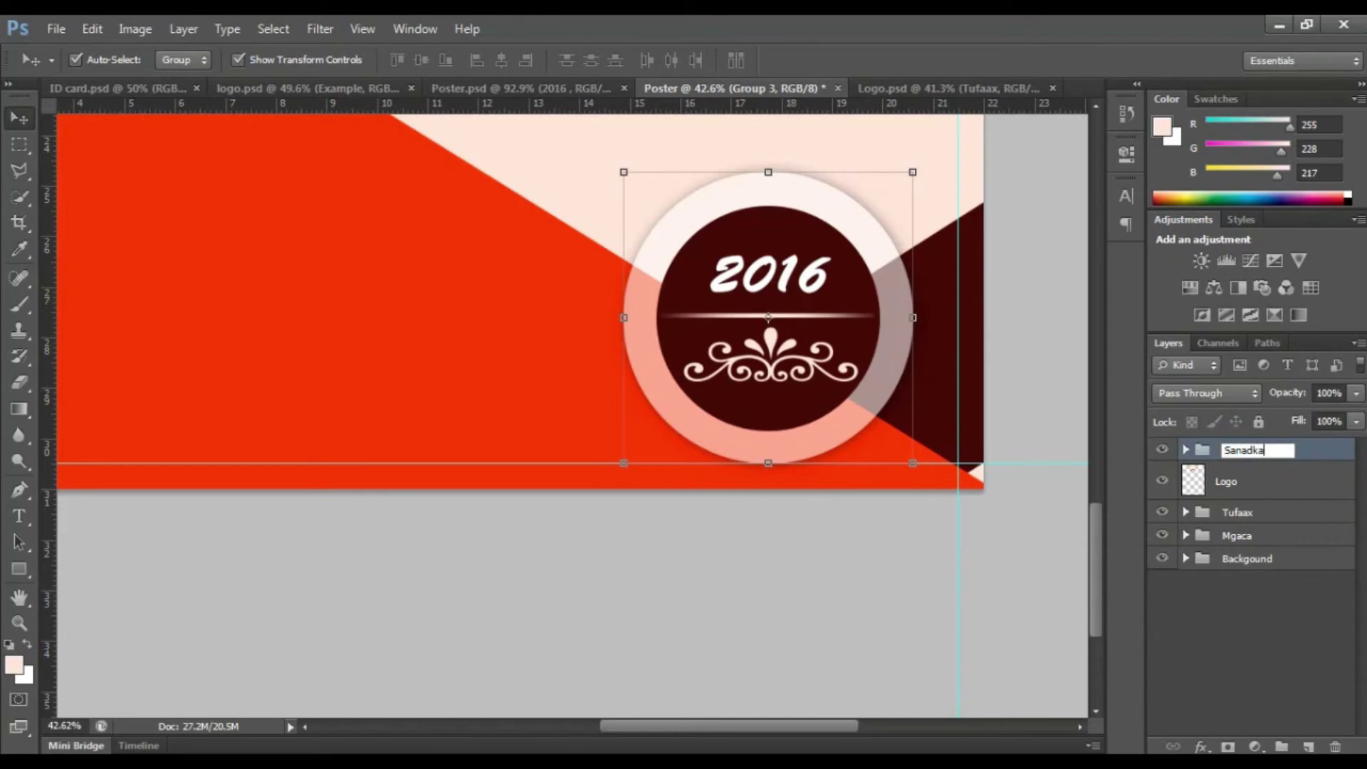
key("Return")
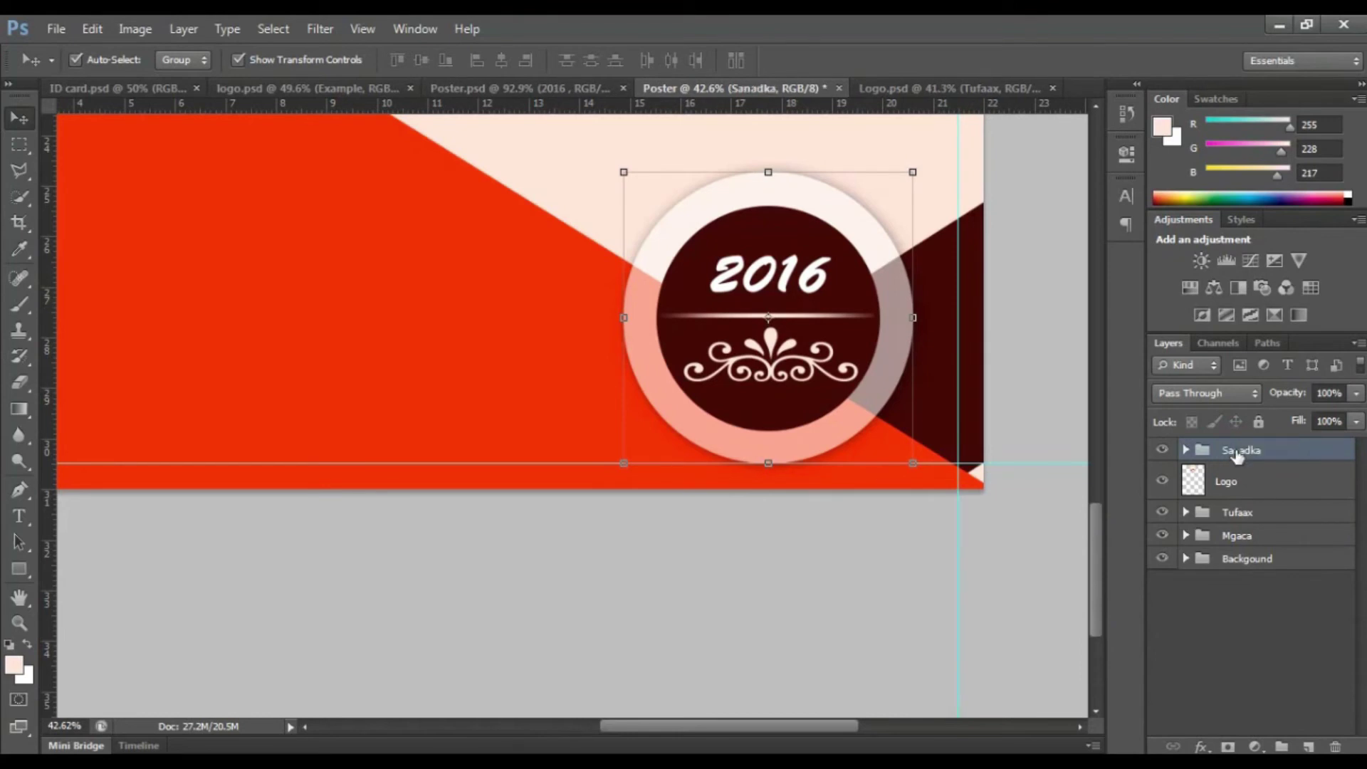
left_click(812, 605)
Review the poster's overall layout, from the titles and apples down to the 2016 badge.
scroll(299, 495, "down", 3)
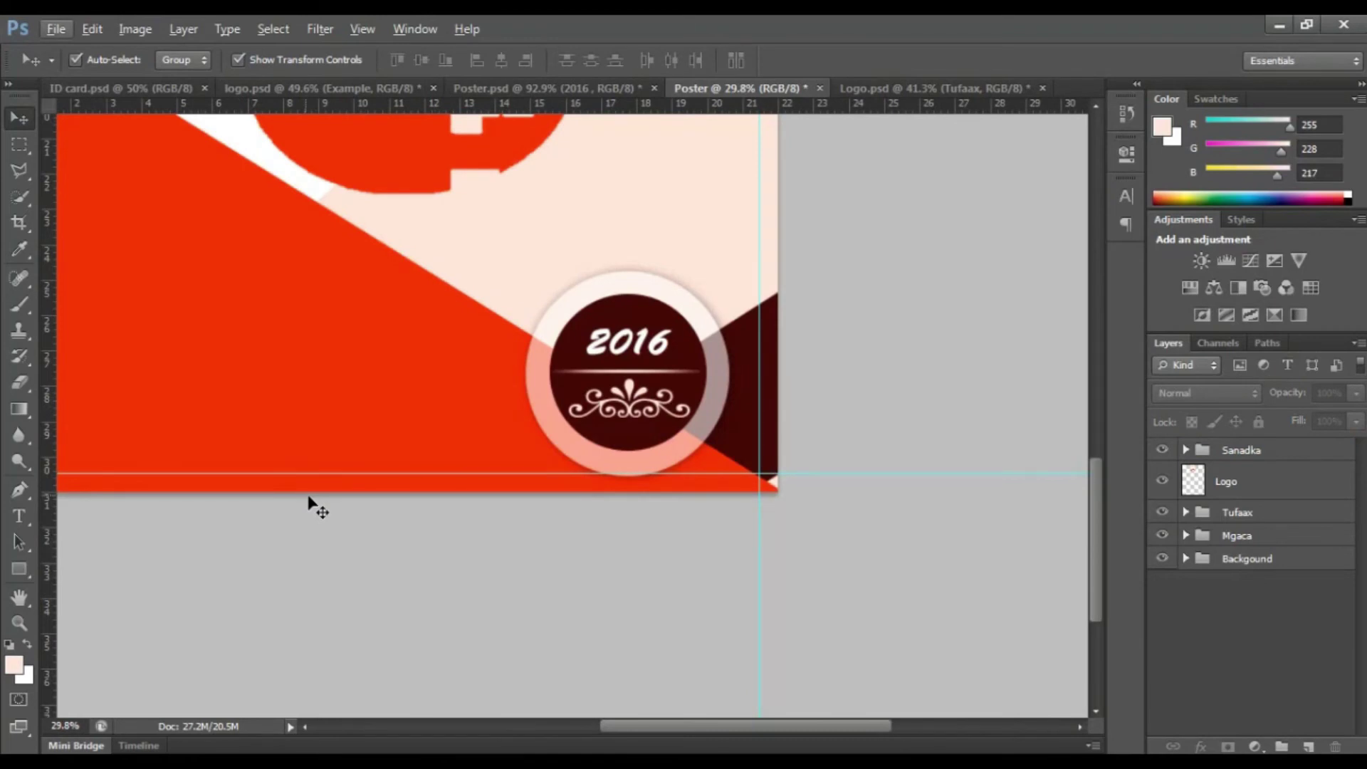
scroll(413, 513, "down", 3)
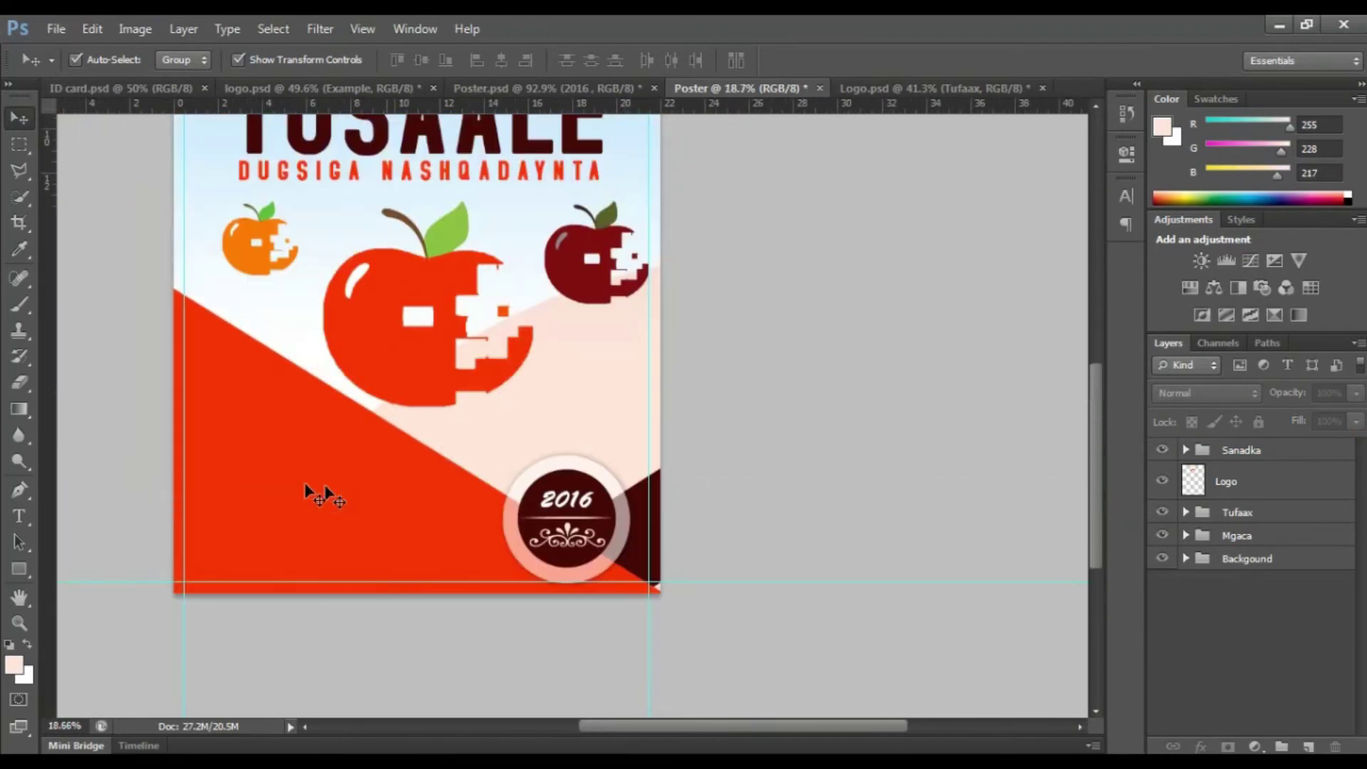
scroll(307, 492, "up", 2)
scroll(220, 388, "down", 2)
scroll(511, 527, "up", 1)
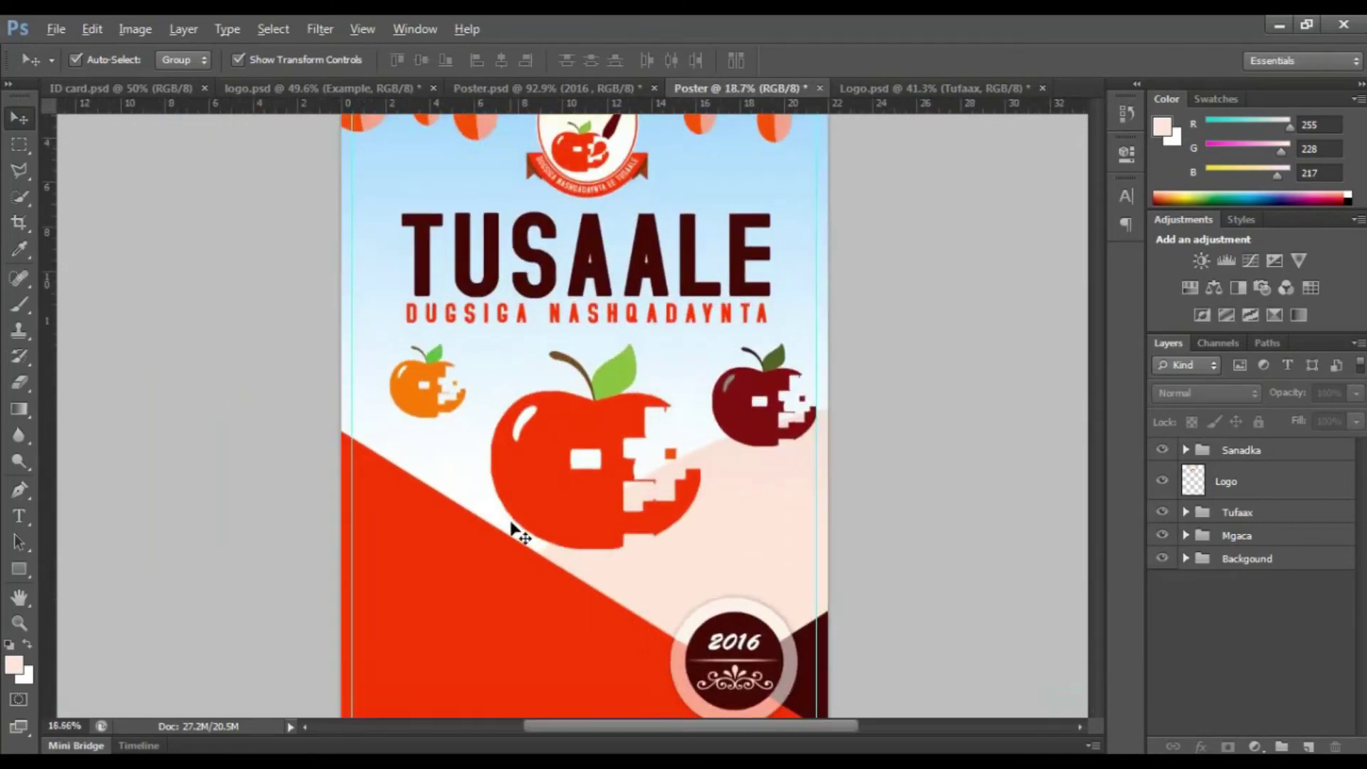
scroll(467, 519, "down", 3)
key("alt")
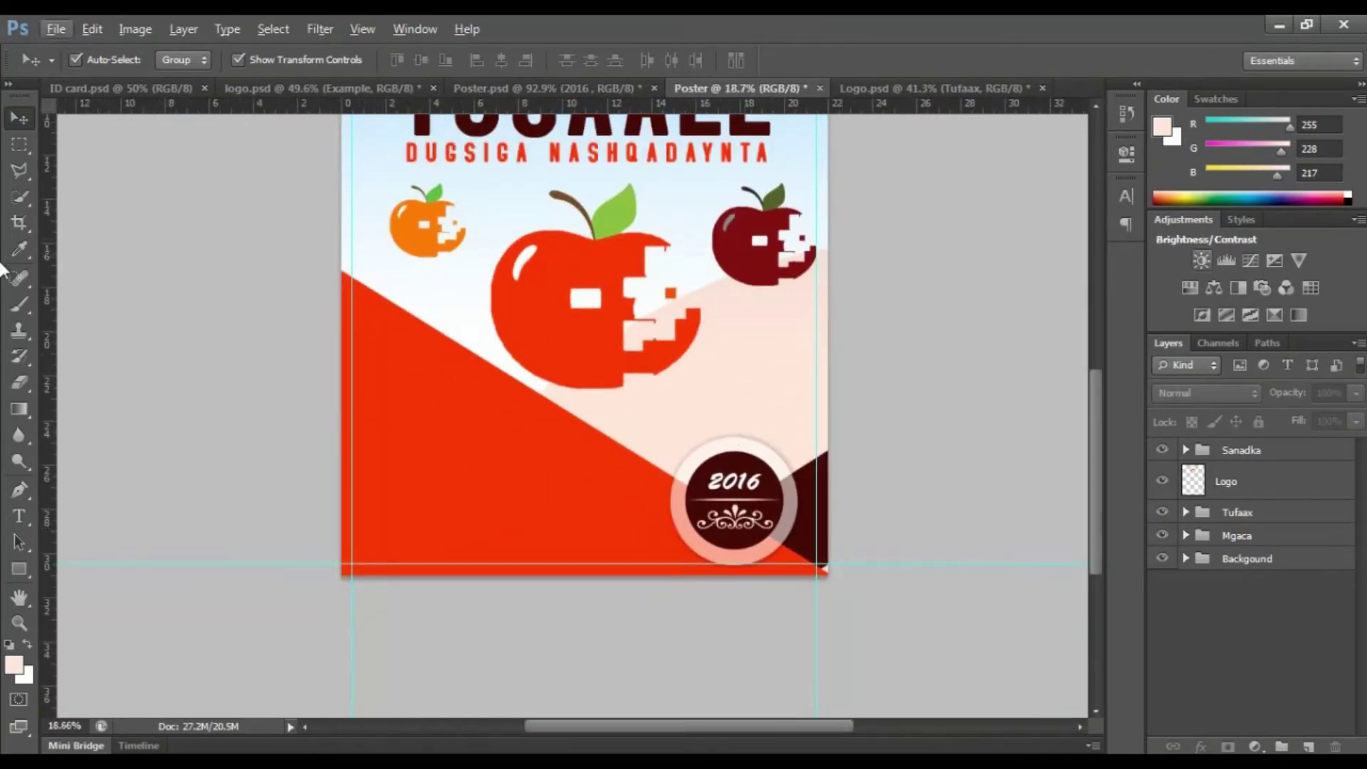
Switch to the reference Poster.psd and examine the wording and type settings of its slogan above the contact details.
left_click(584, 92)
scroll(229, 549, "down", 5)
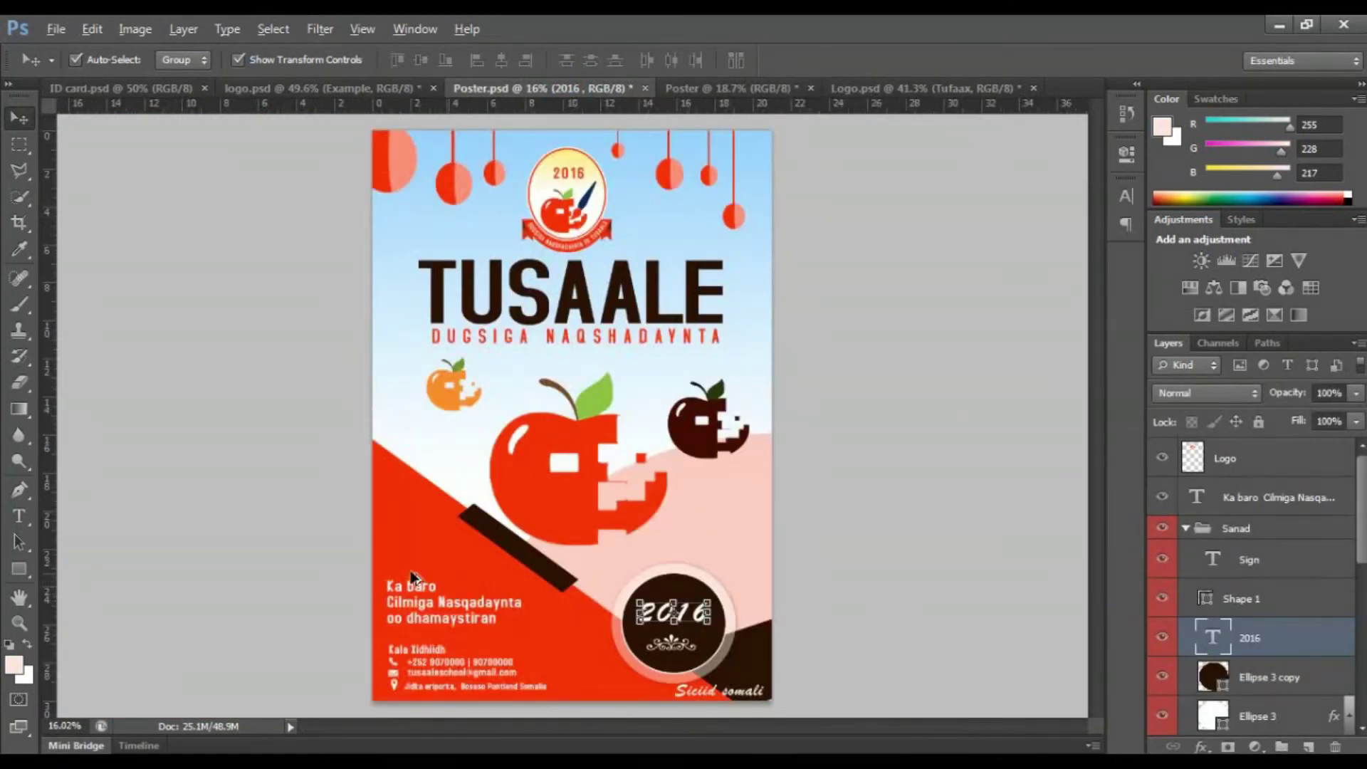
scroll(399, 574, "up", 2)
scroll(57, 538, "down", 2)
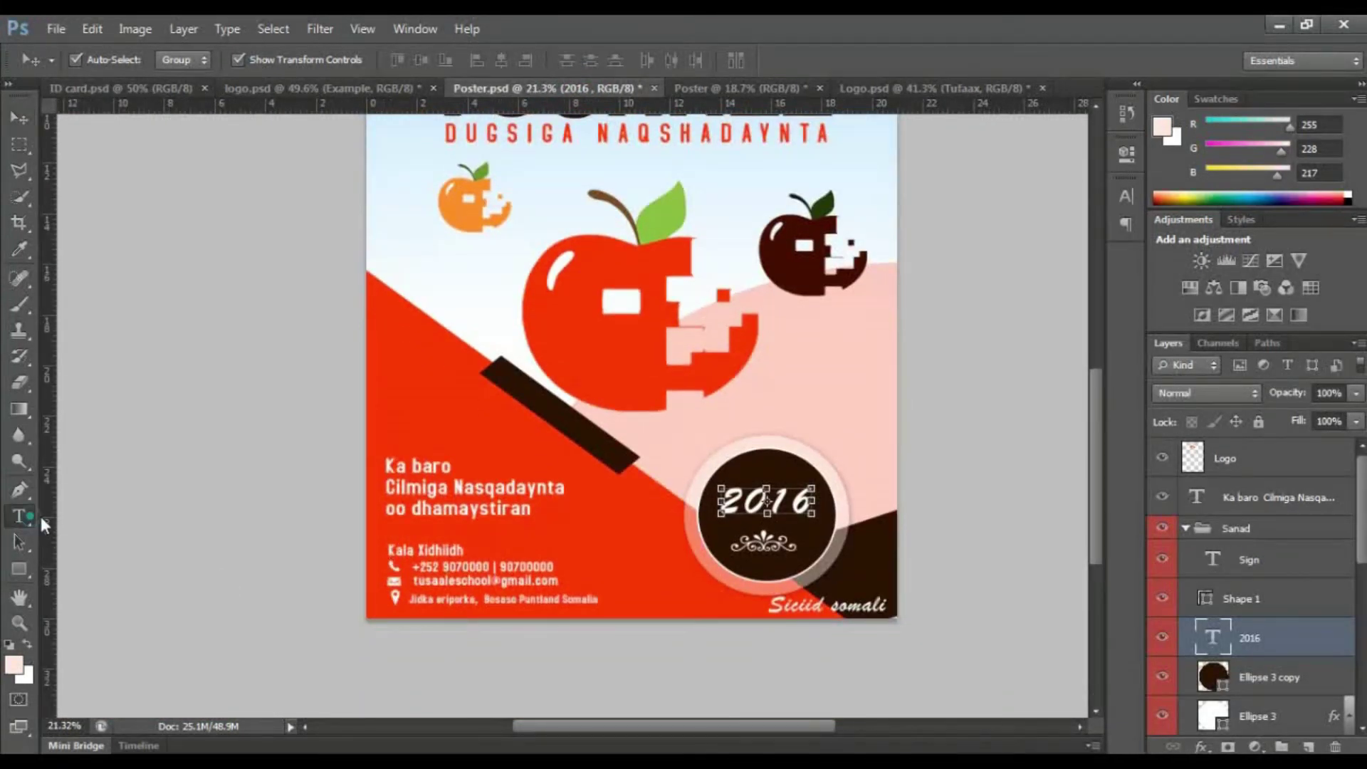
left_click(20, 515)
left_click(459, 474)
key("ctrl+a")
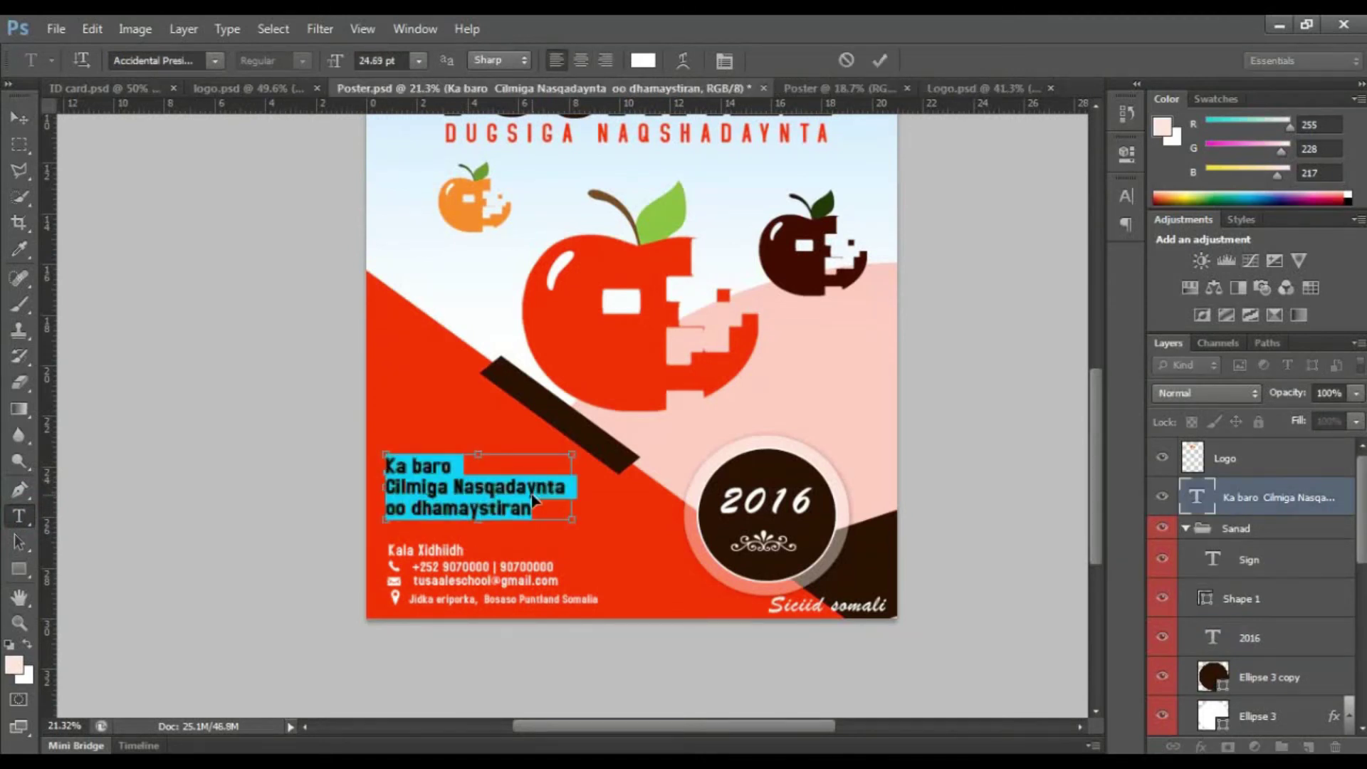
left_click(500, 491)
key("ctrl+Return")
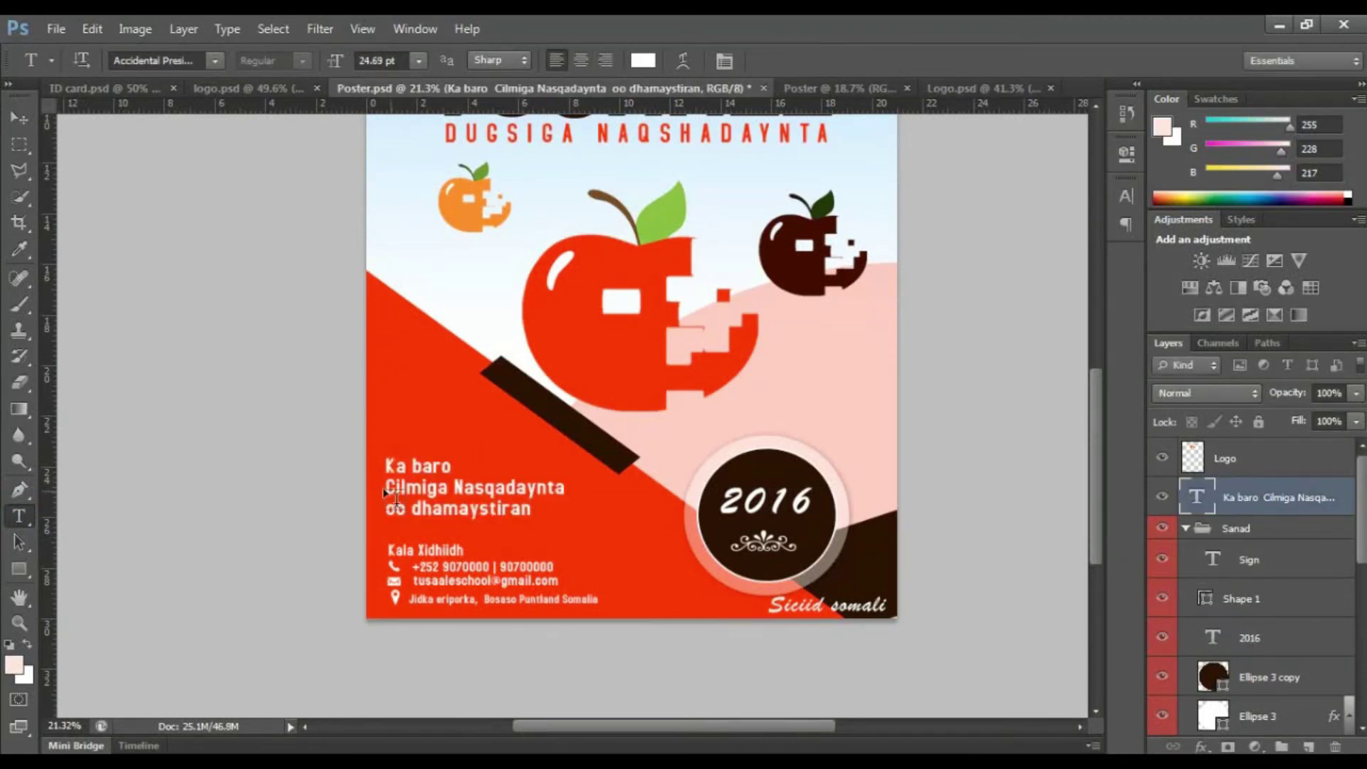
In the poster being recreated, add the white three-line slogan "ka baro Cilmiaga / Nashaqadaynta oo / Dhammaystiran" on the lower red area.
left_click(851, 87)
scroll(213, 375, "up", 1)
scroll(214, 376, "up", 1)
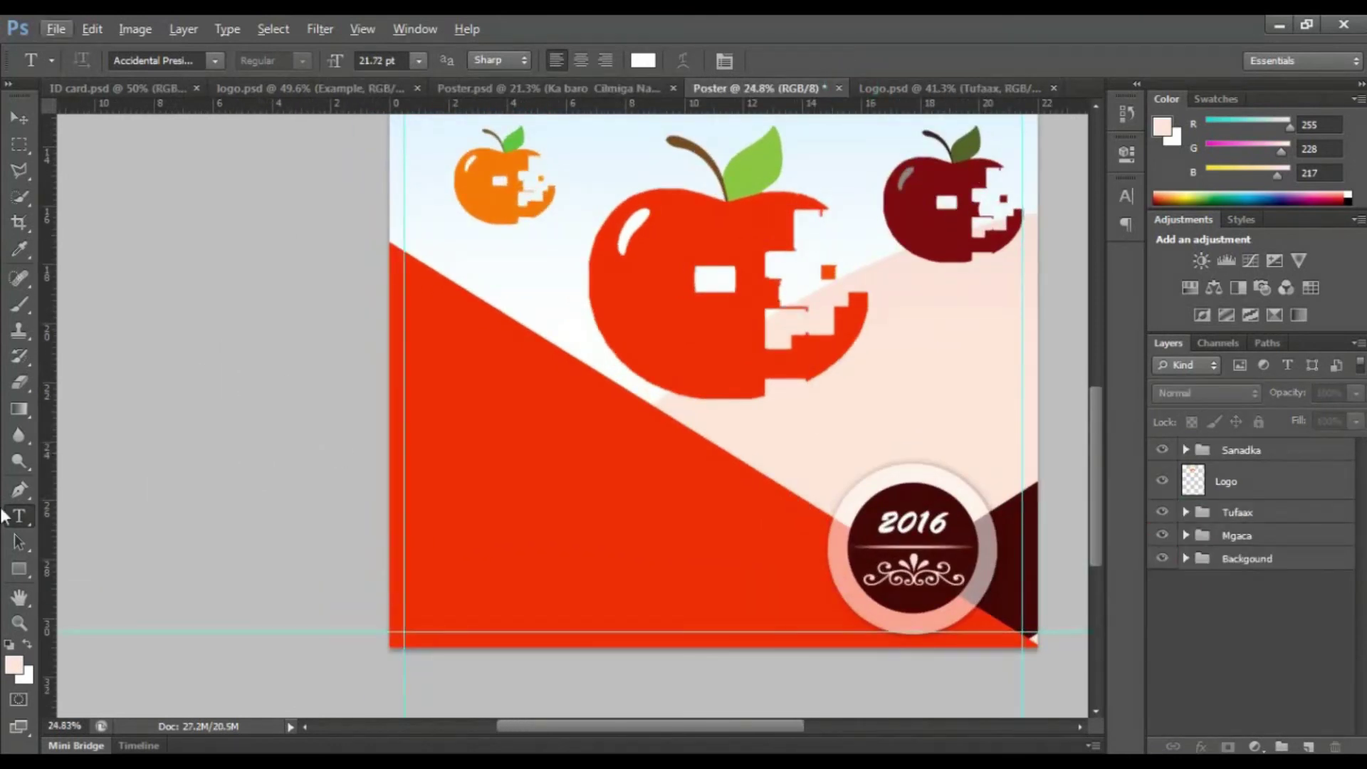
left_click(427, 473)
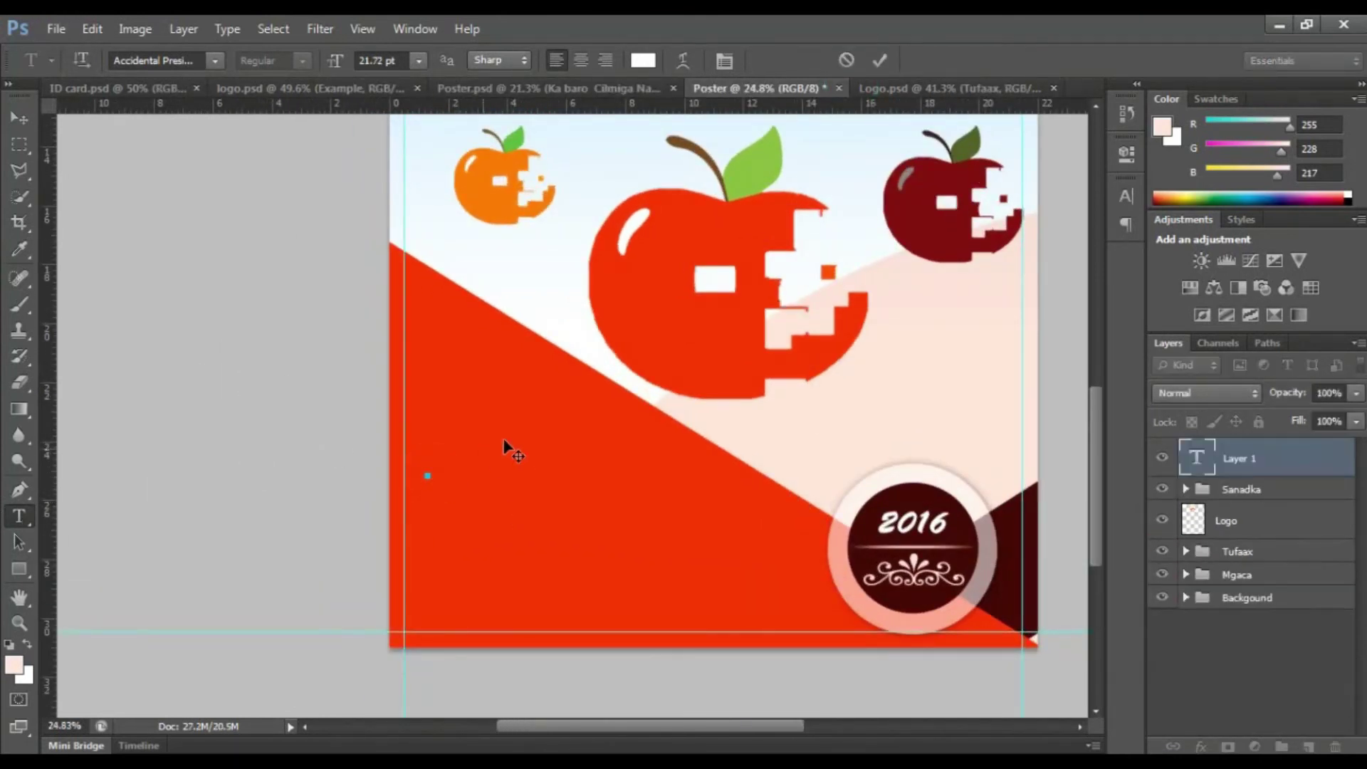
type("ka")
type(" bara")
type(" Cilmiaga")
key("Return")
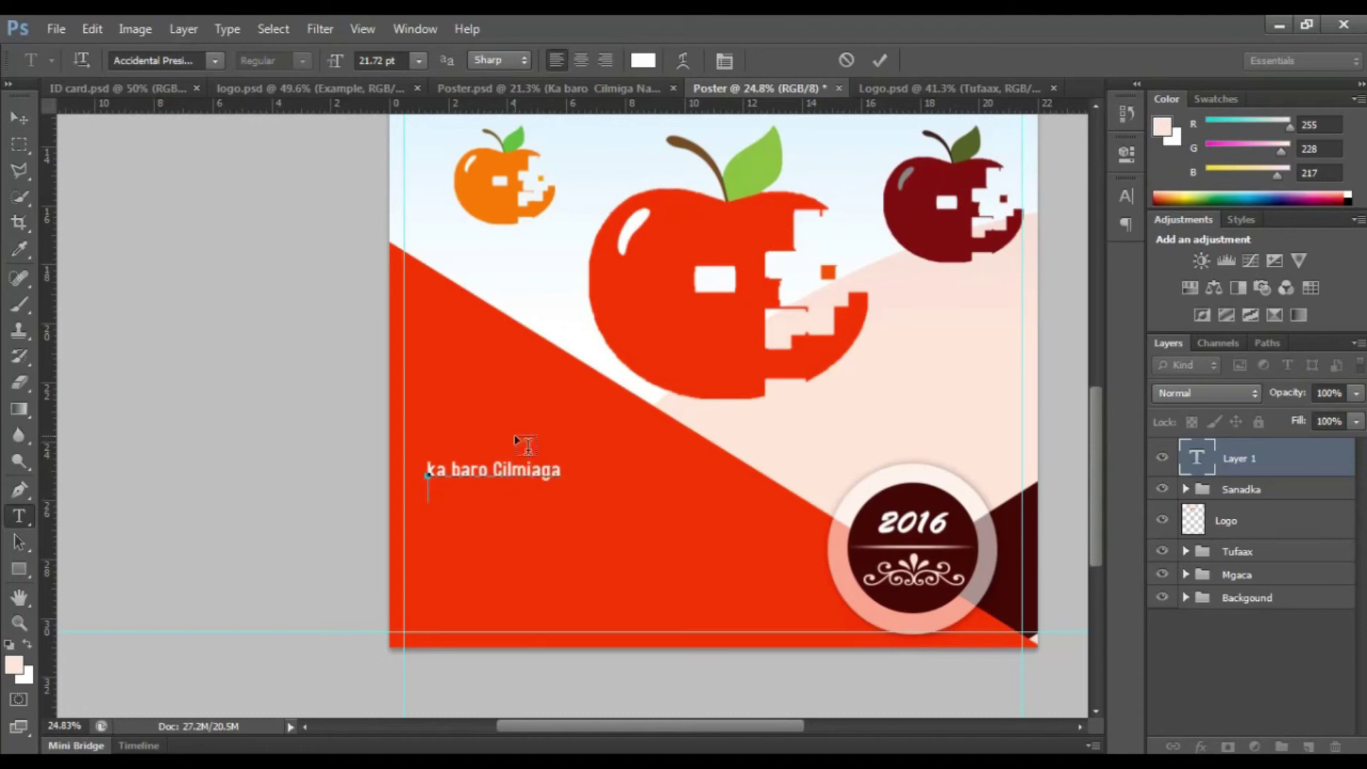
type("Nashaqadaynta oo")
key("Return")
key("BackSpace")
type("Dhammayst")
key("BackSpace")
type("iran")
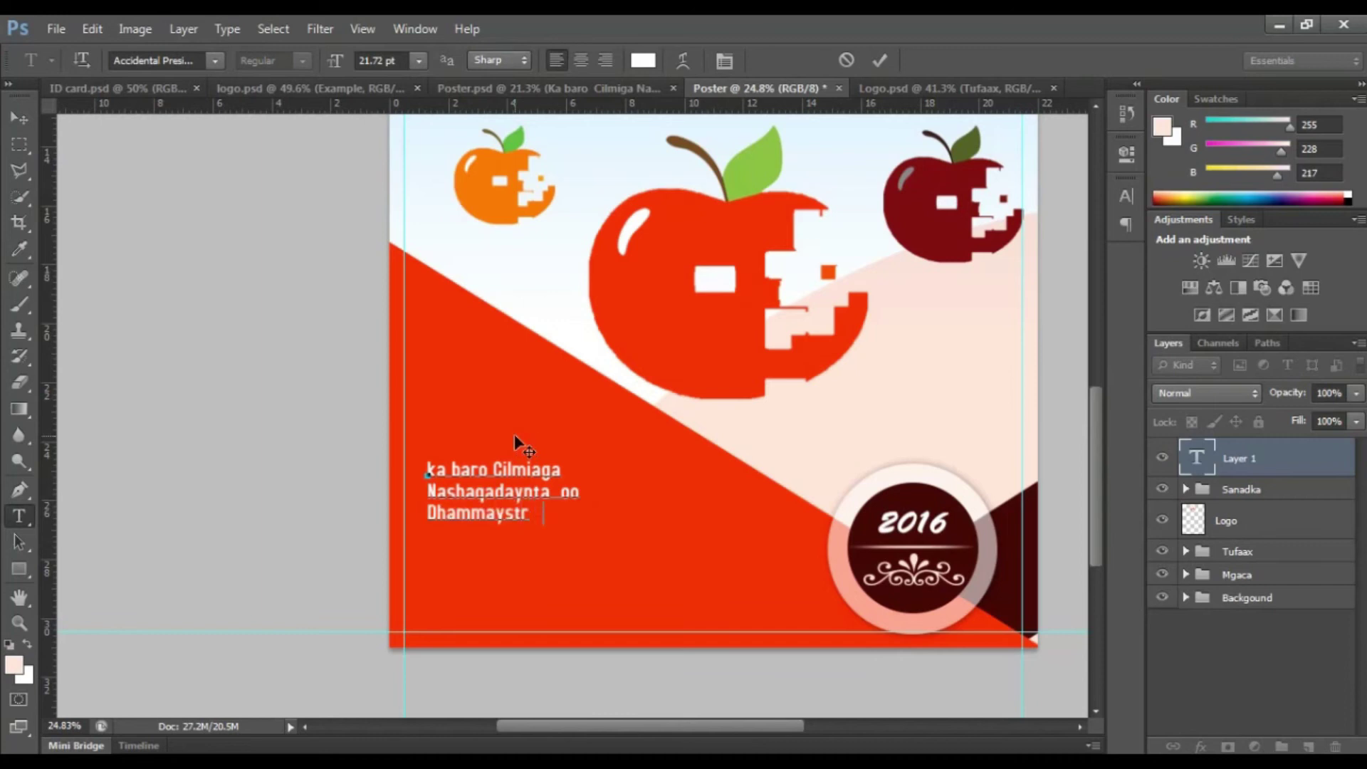
key("ctrl+Return")
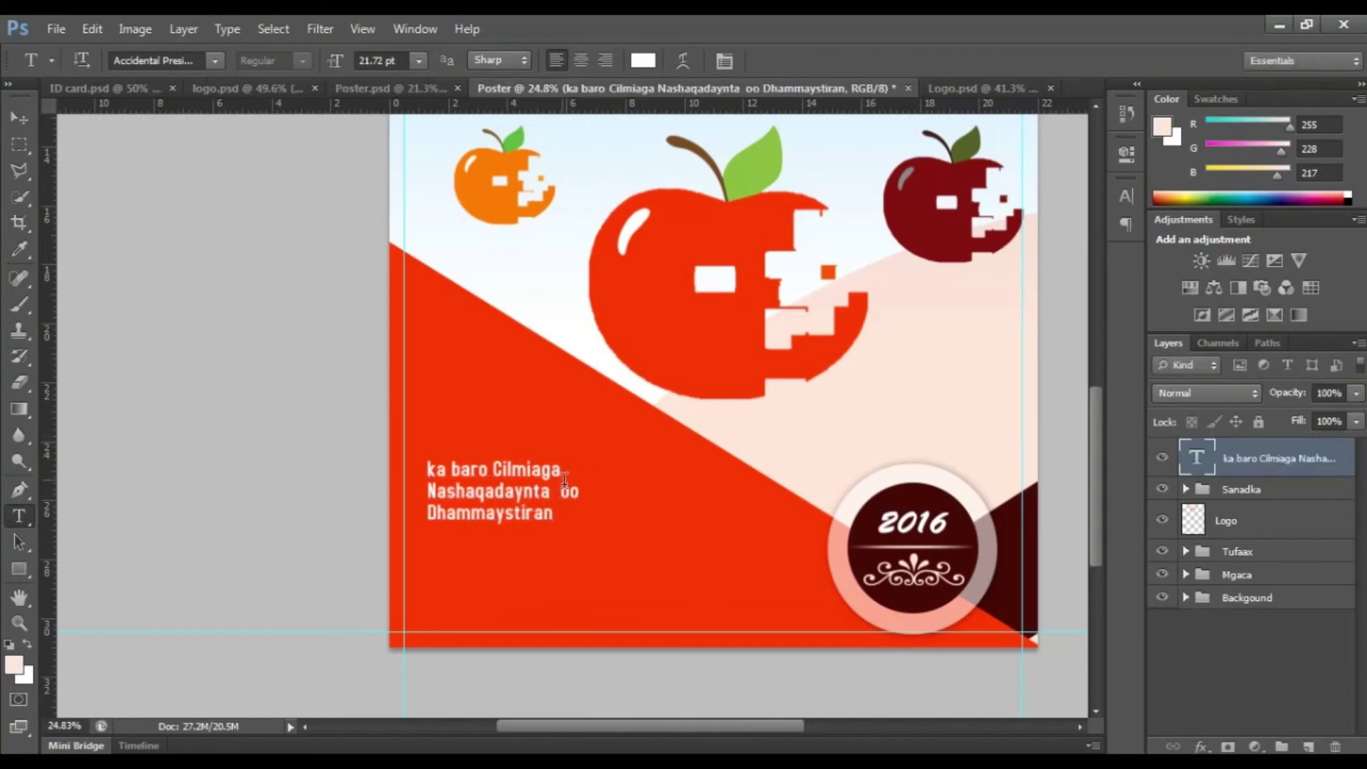
Rebreak the slogan so "ka baro" stands alone, "Cilmiaga" joins "Nashaqadaynta" on the second line, and "oo" joins "Dhammaystiran" on the third.
left_click(564, 490)
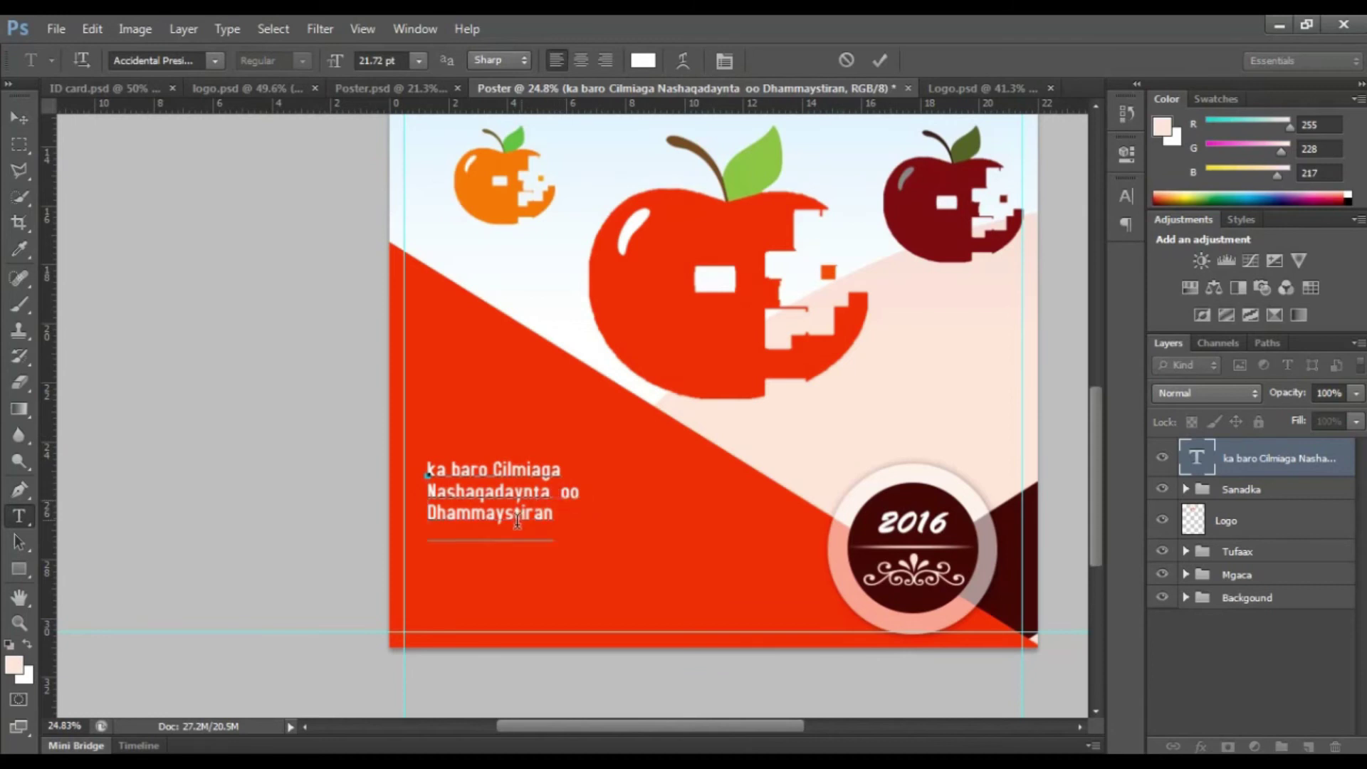
key("Return")
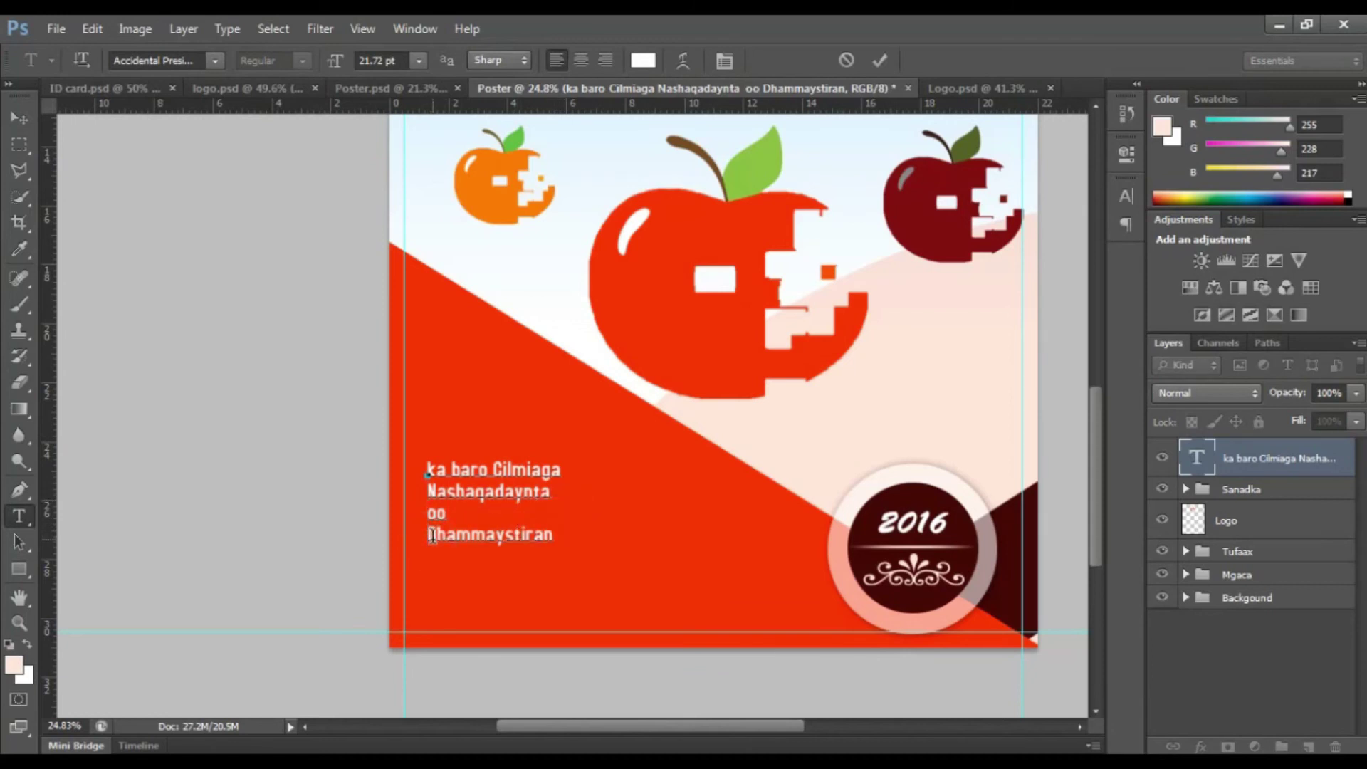
key("BackSpace")
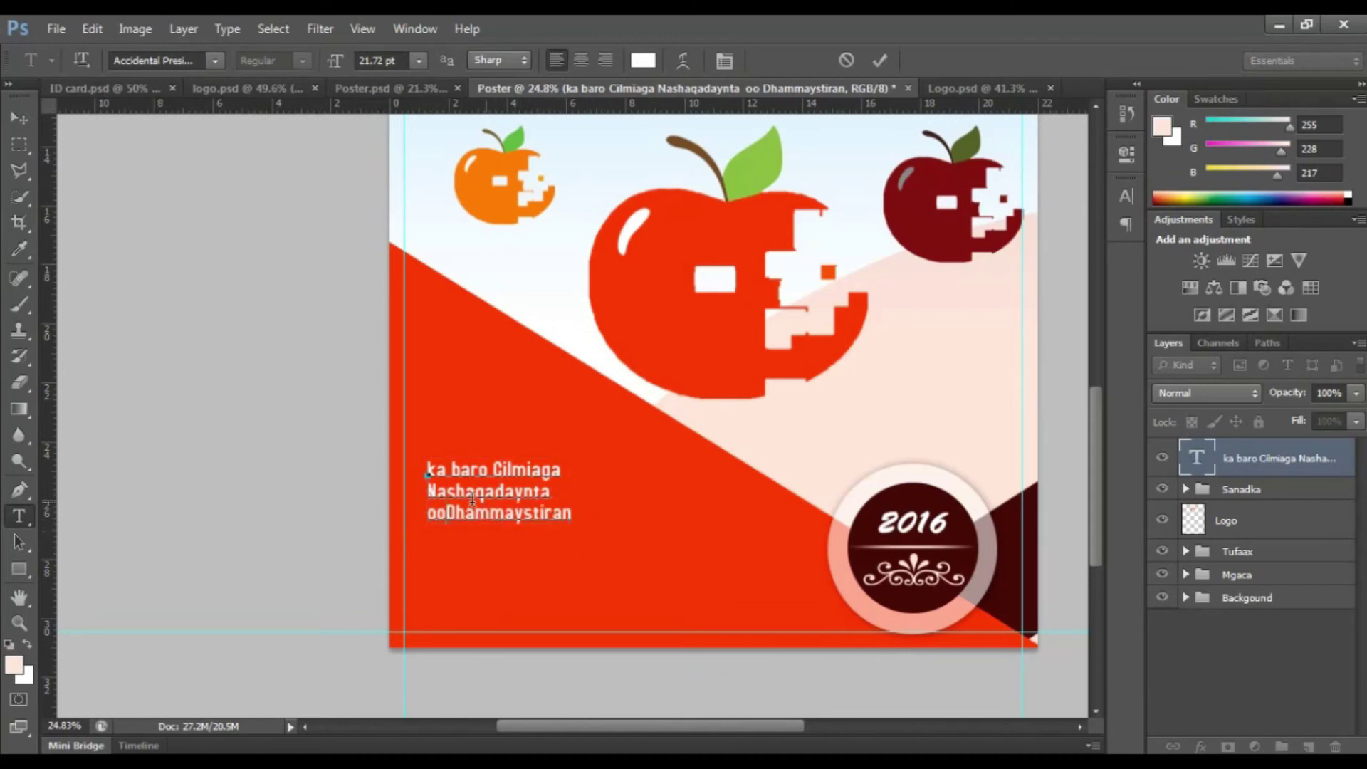
left_click(493, 468)
key("Return")
left_click(428, 510)
key("BackSpace")
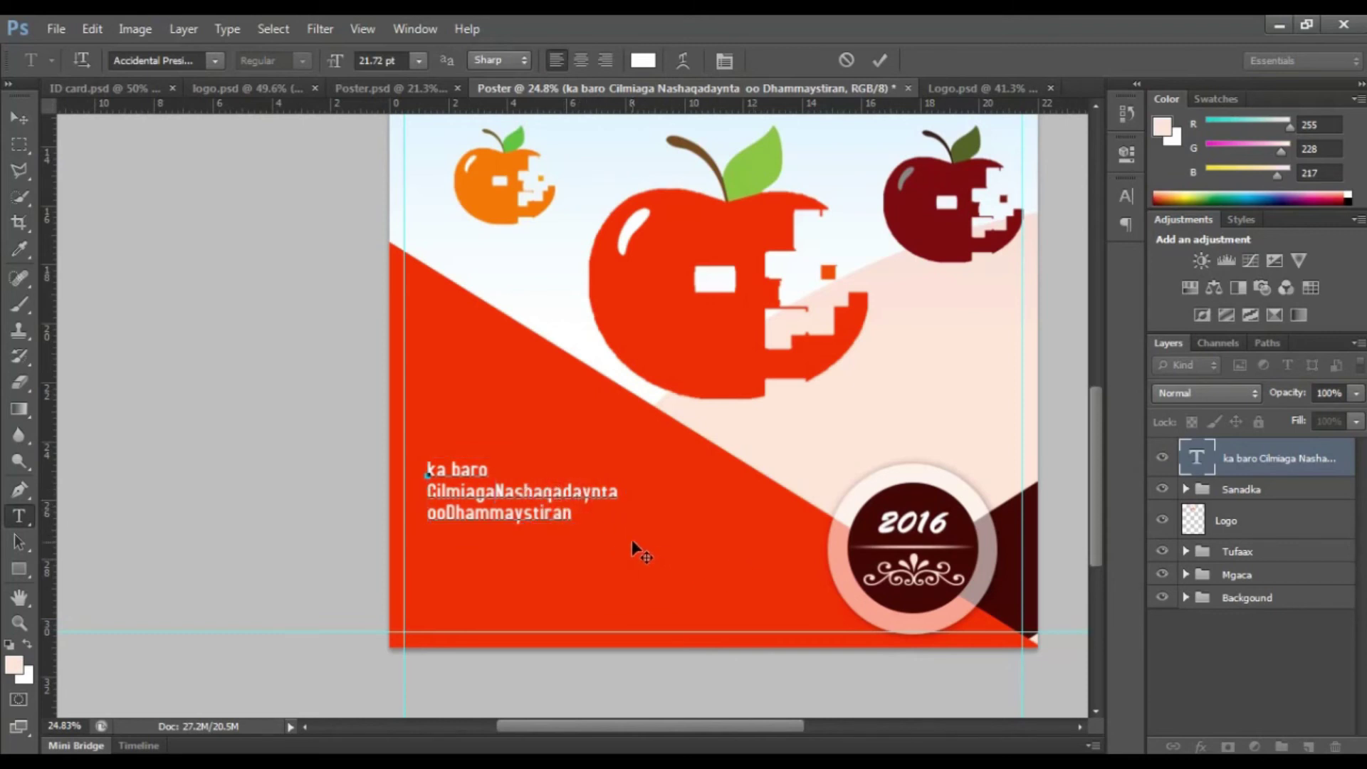
Move the slogan slightly up on the red area and set its whole text to 25.72 pt.
left_click_drag(600, 519, 613, 450)
key("ctrl+a")
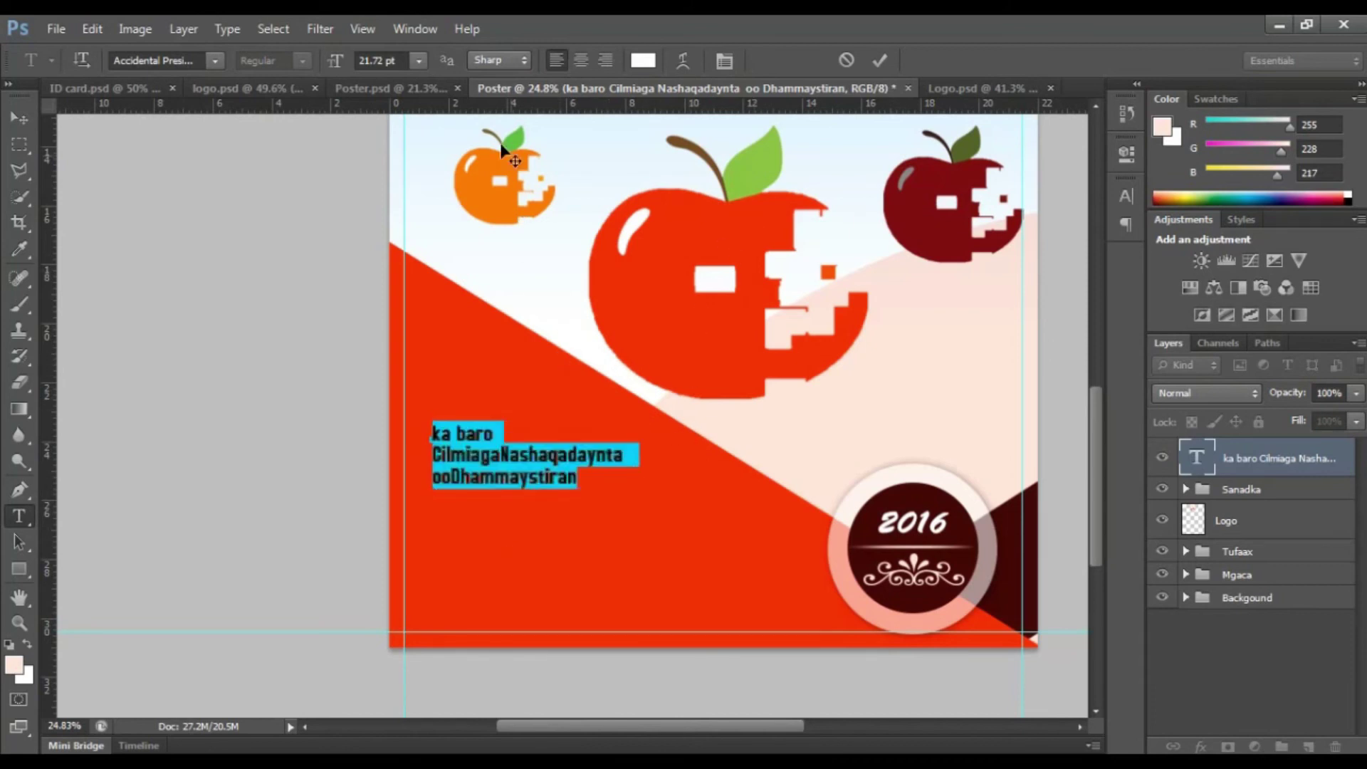
left_click_drag(335, 69, 339, 66)
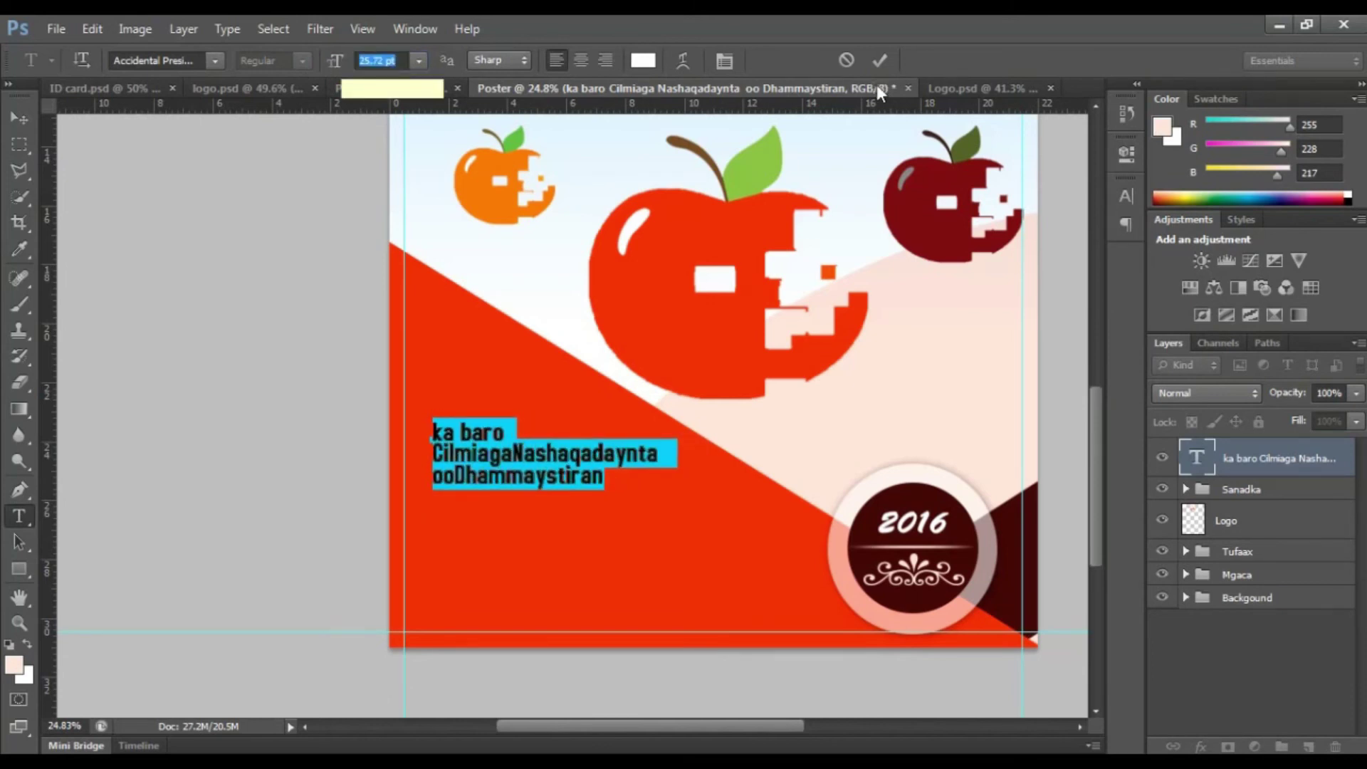
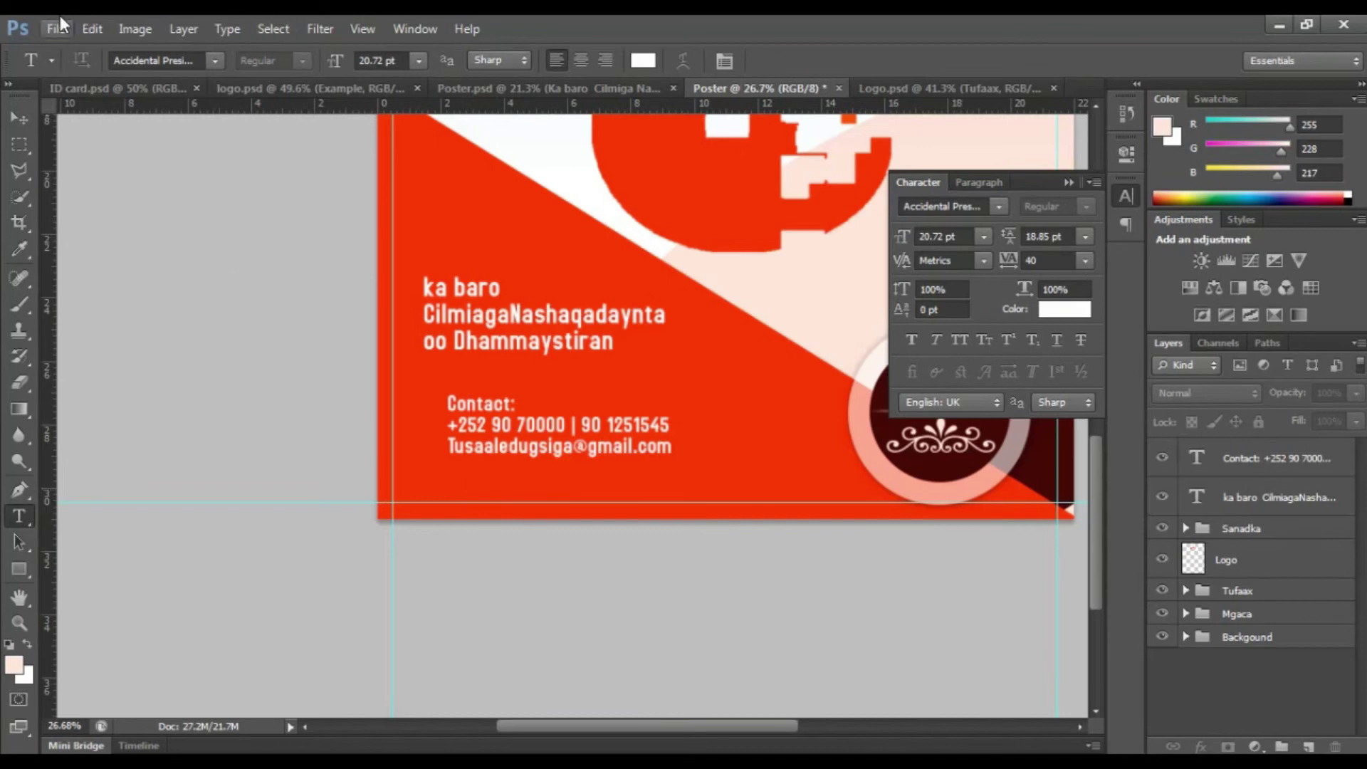
Align the contact text block with the slogan's left edge and deselect it.
left_click(19, 116)
left_click_drag(586, 454, 564, 453)
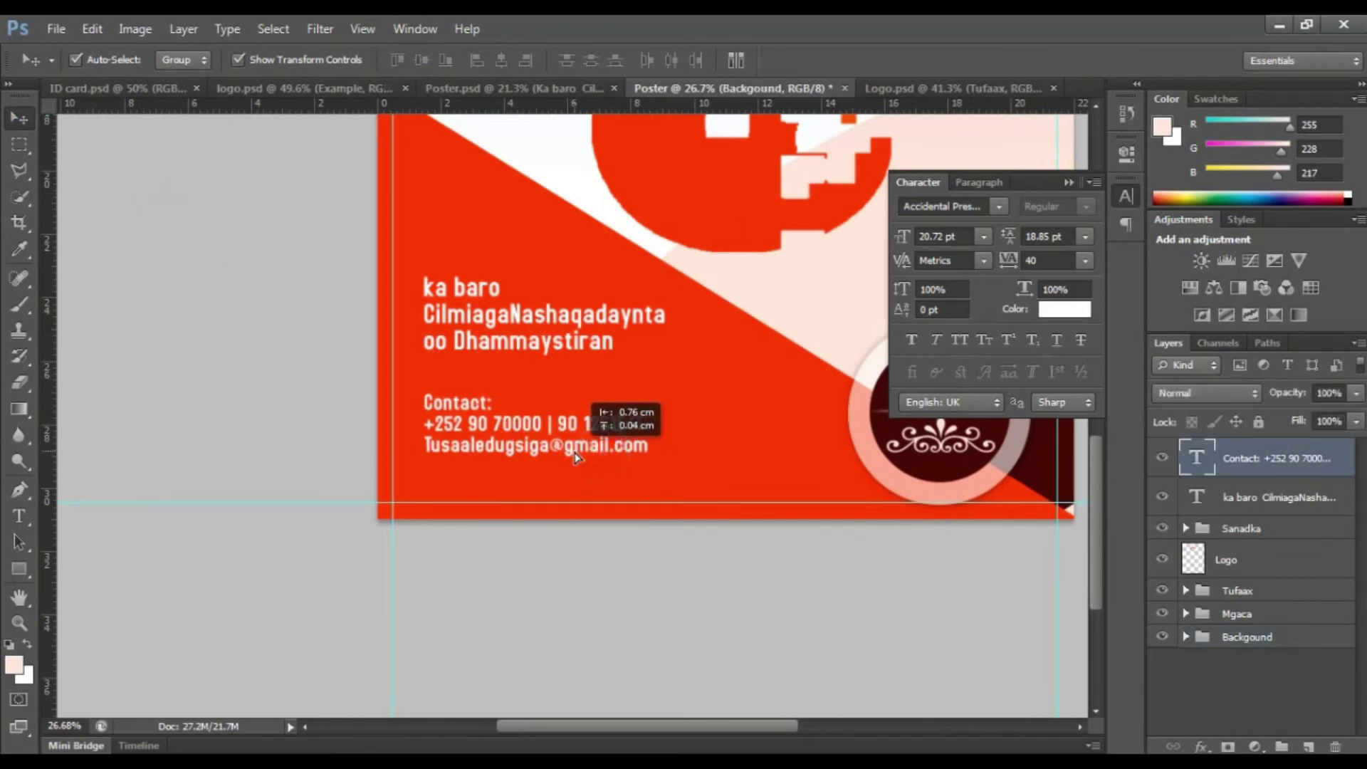
left_click(214, 480)
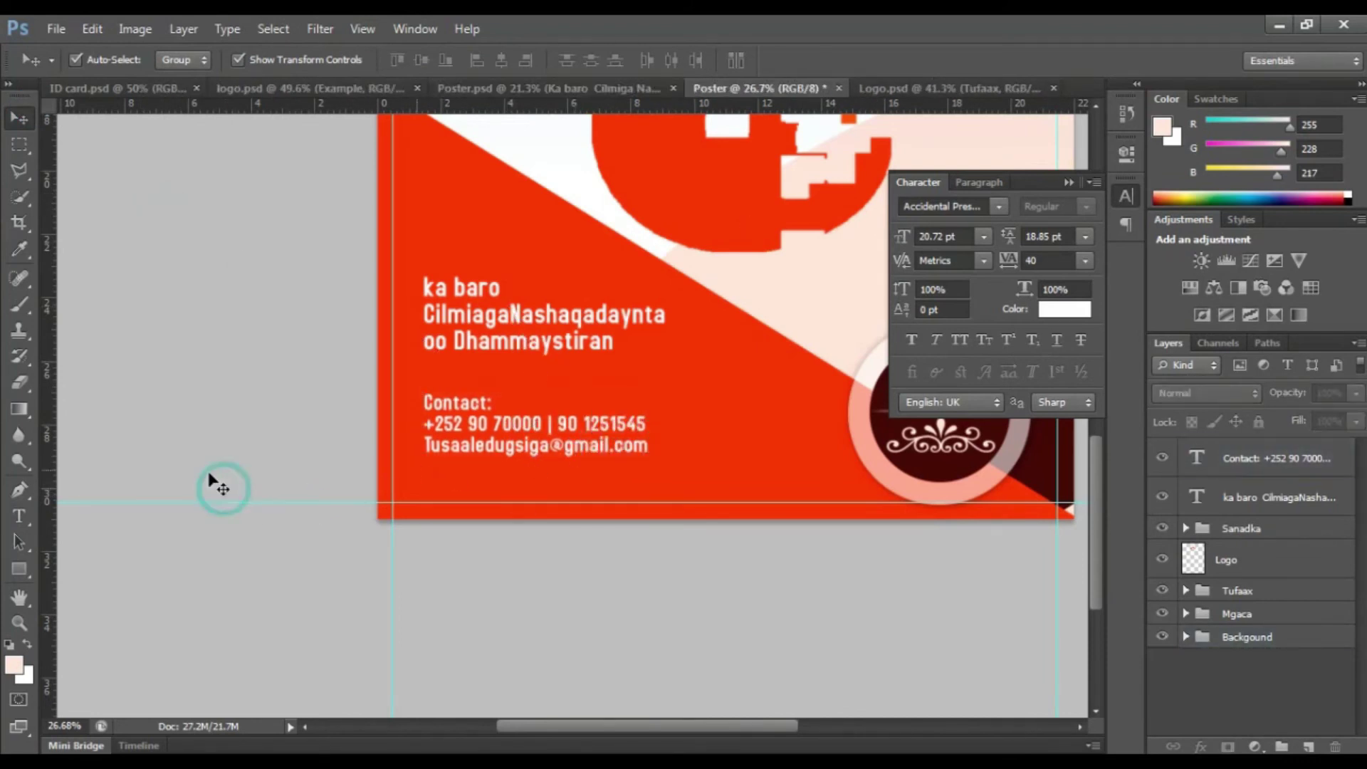
Add the school's address as a separate text line below the contact details, with a comma after the street name.
left_click(19, 517)
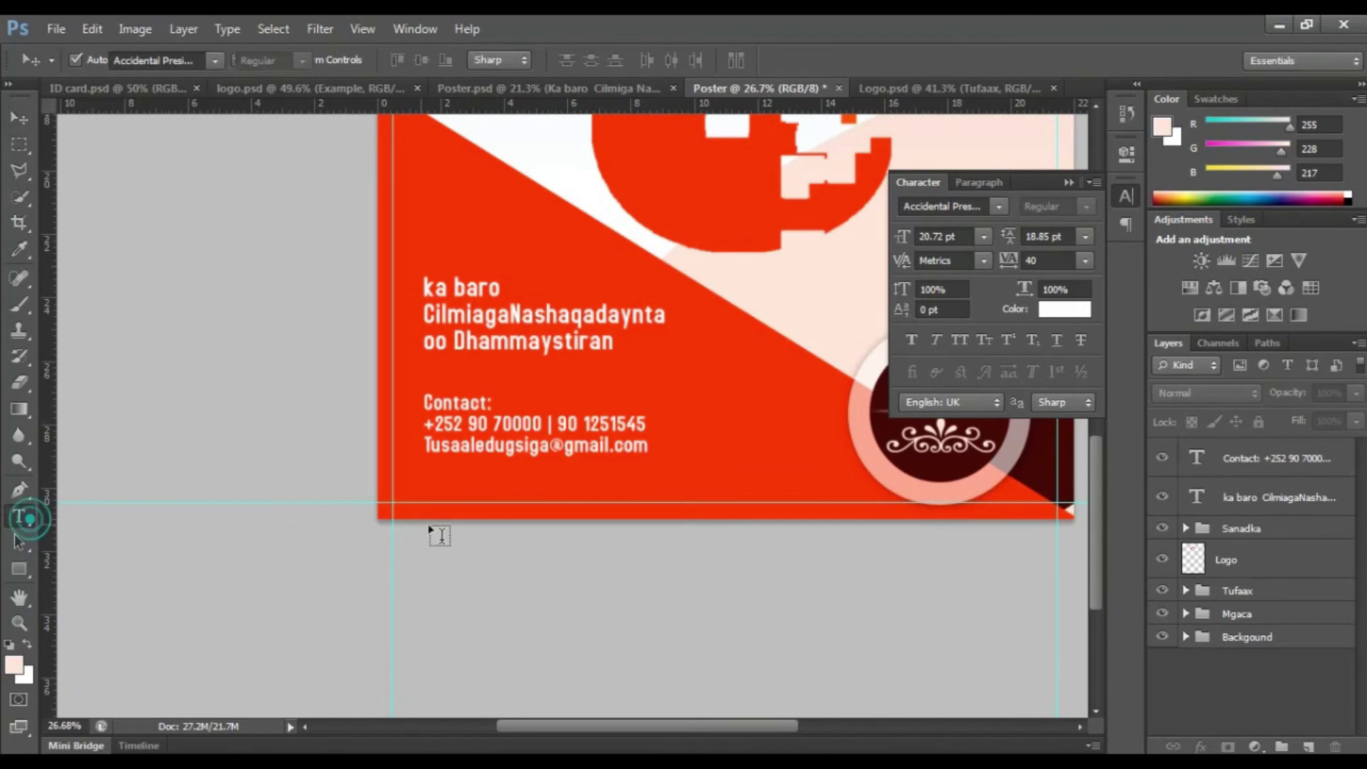
left_click(431, 494)
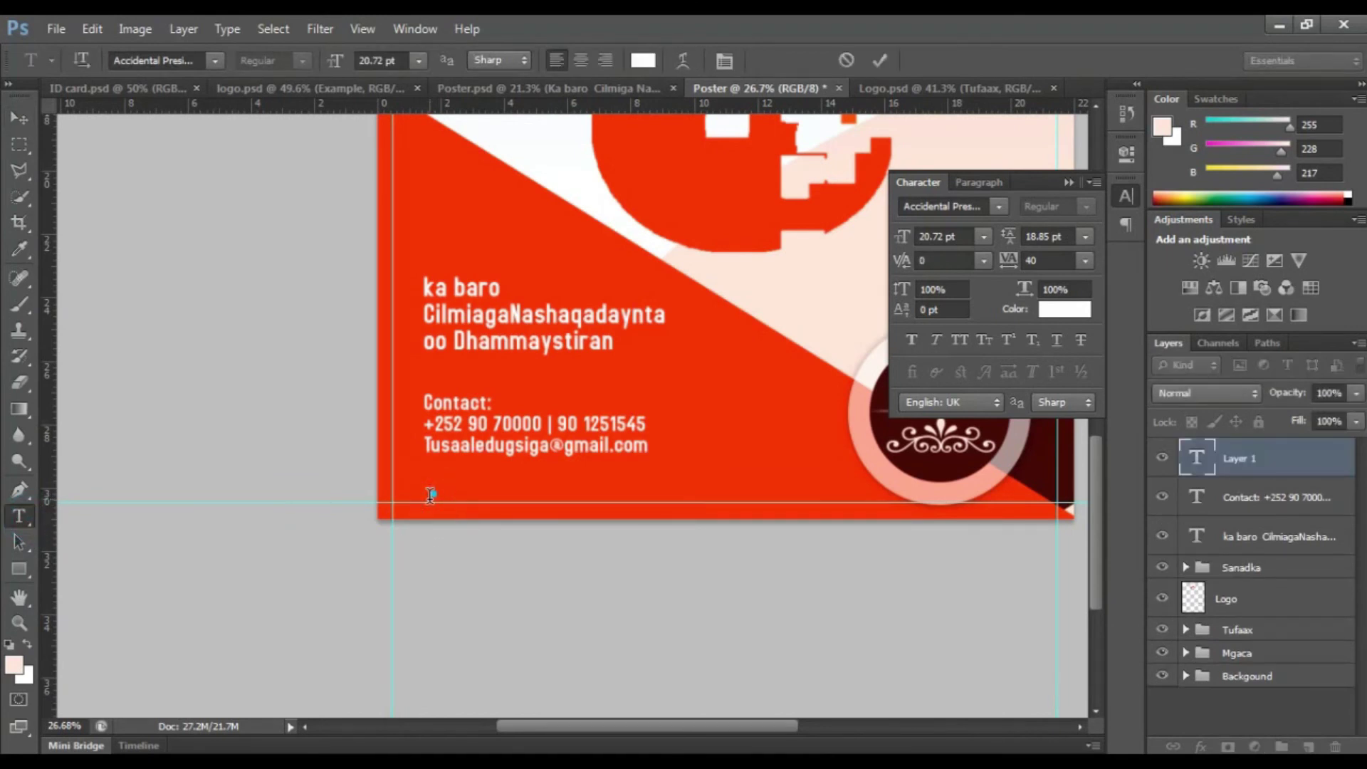
type("Jidka Sodonka")
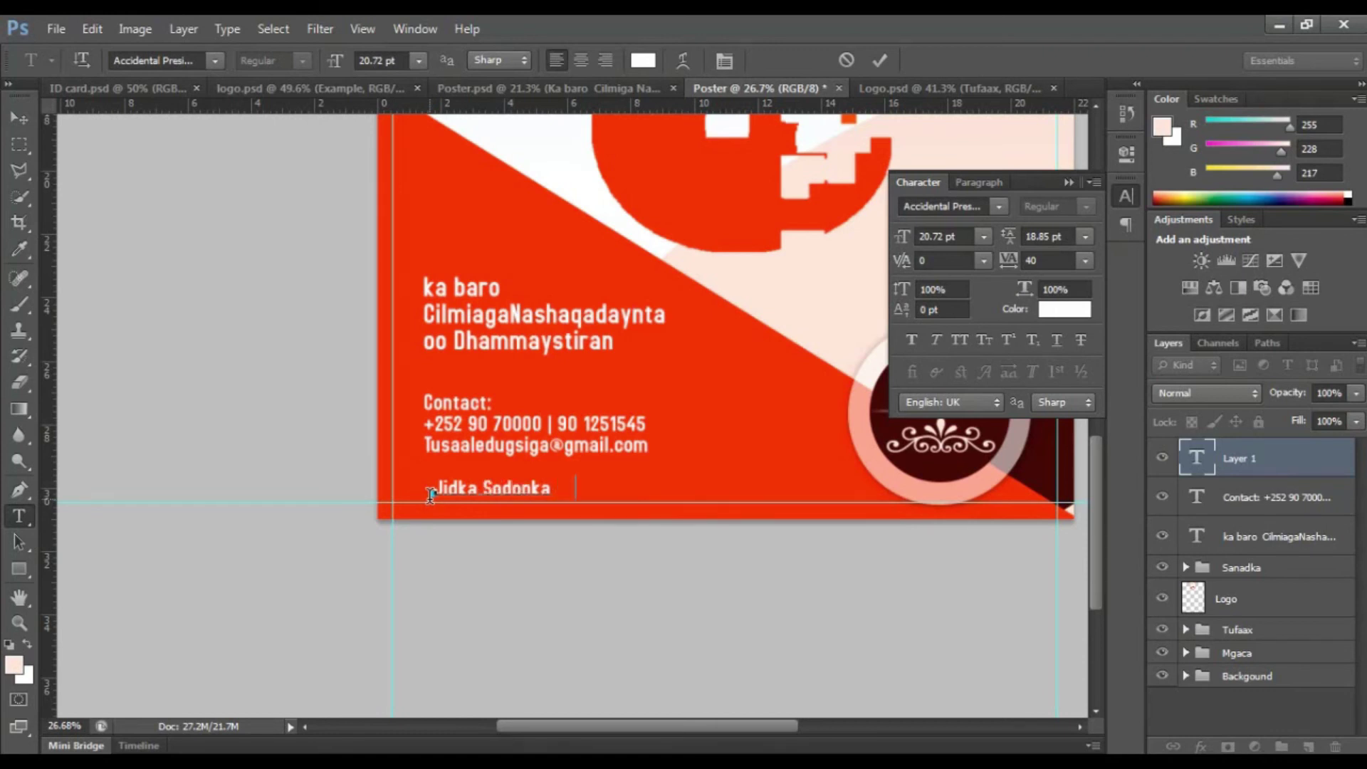
type(" Bosaso Puntland Somalia")
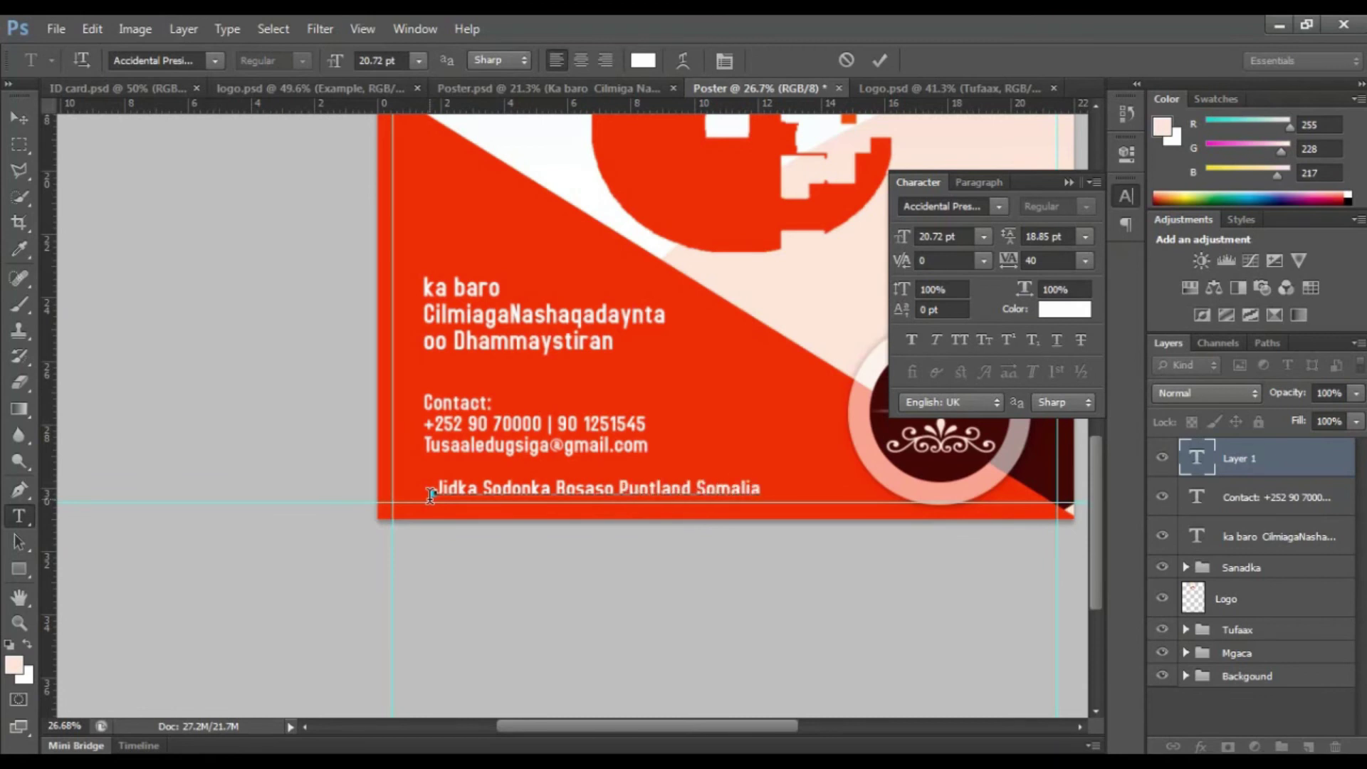
key("ctrl+Return")
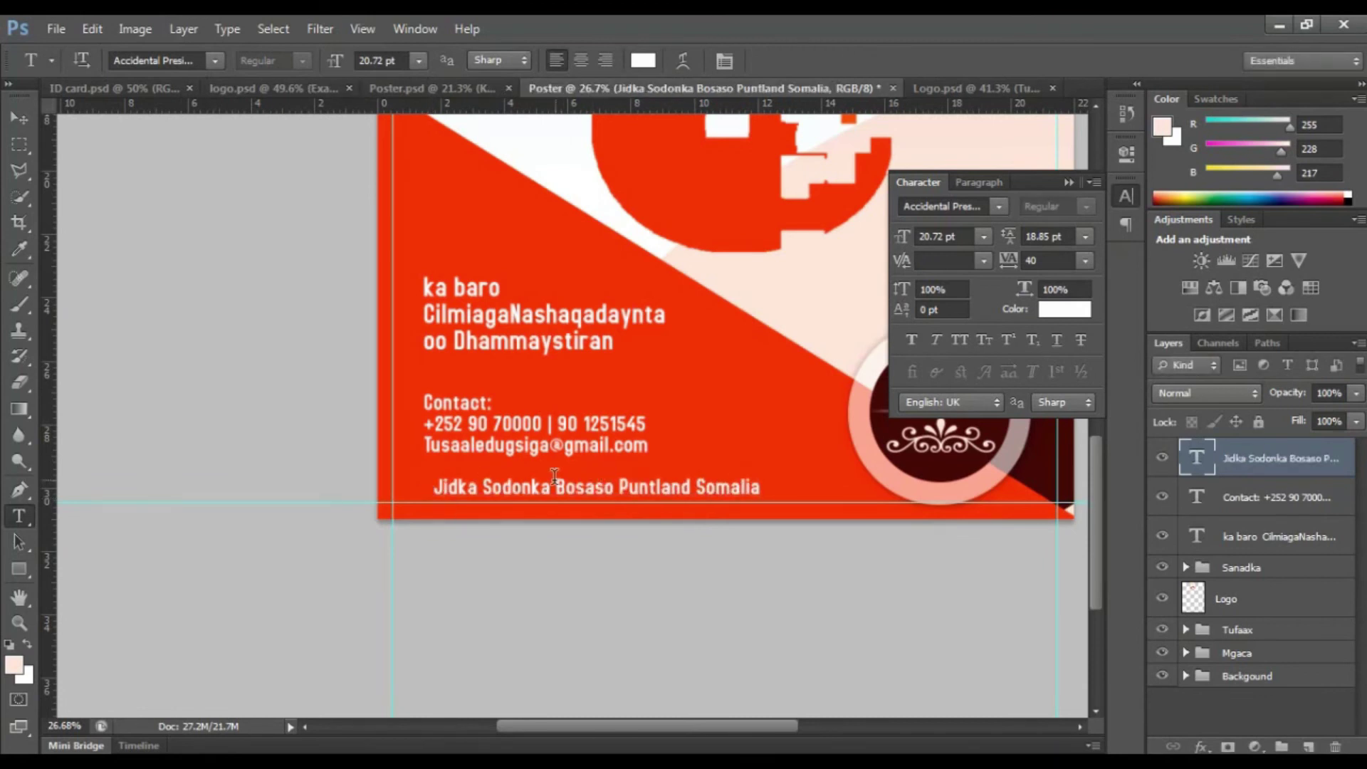
left_click(561, 496)
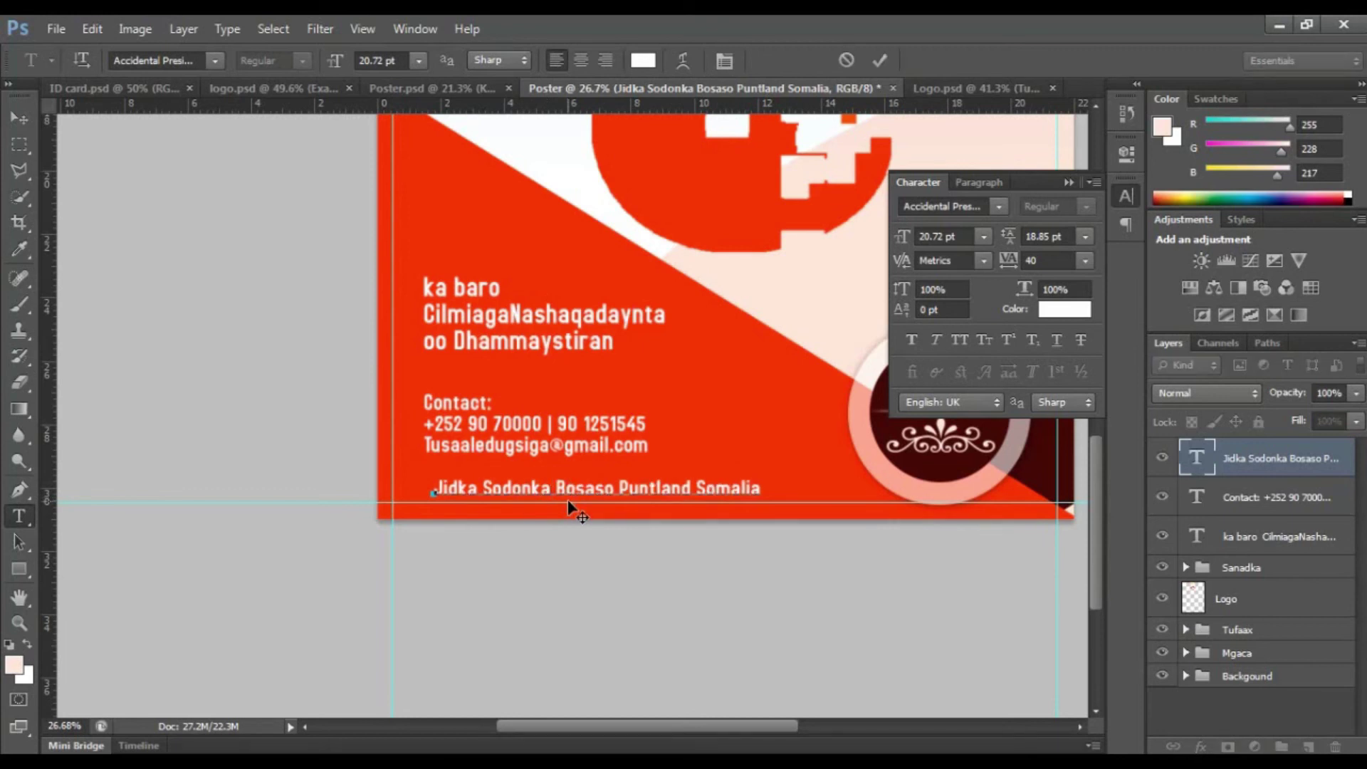
type(",")
key("ctrl+Return")
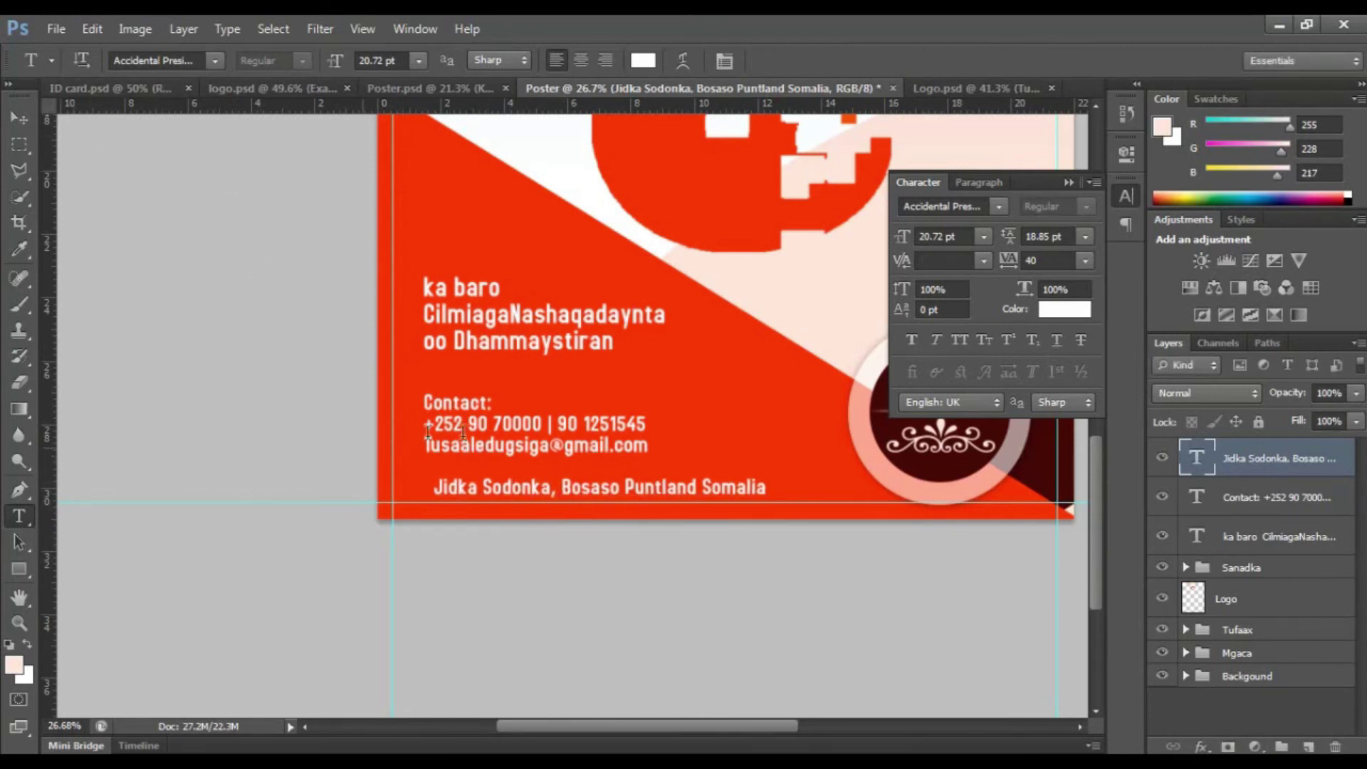
Replace the "Contact:" heading with "Kala Xidhiid" and align the address line with the contact block's left edge, slightly higher.
left_click_drag(499, 404, 380, 388)
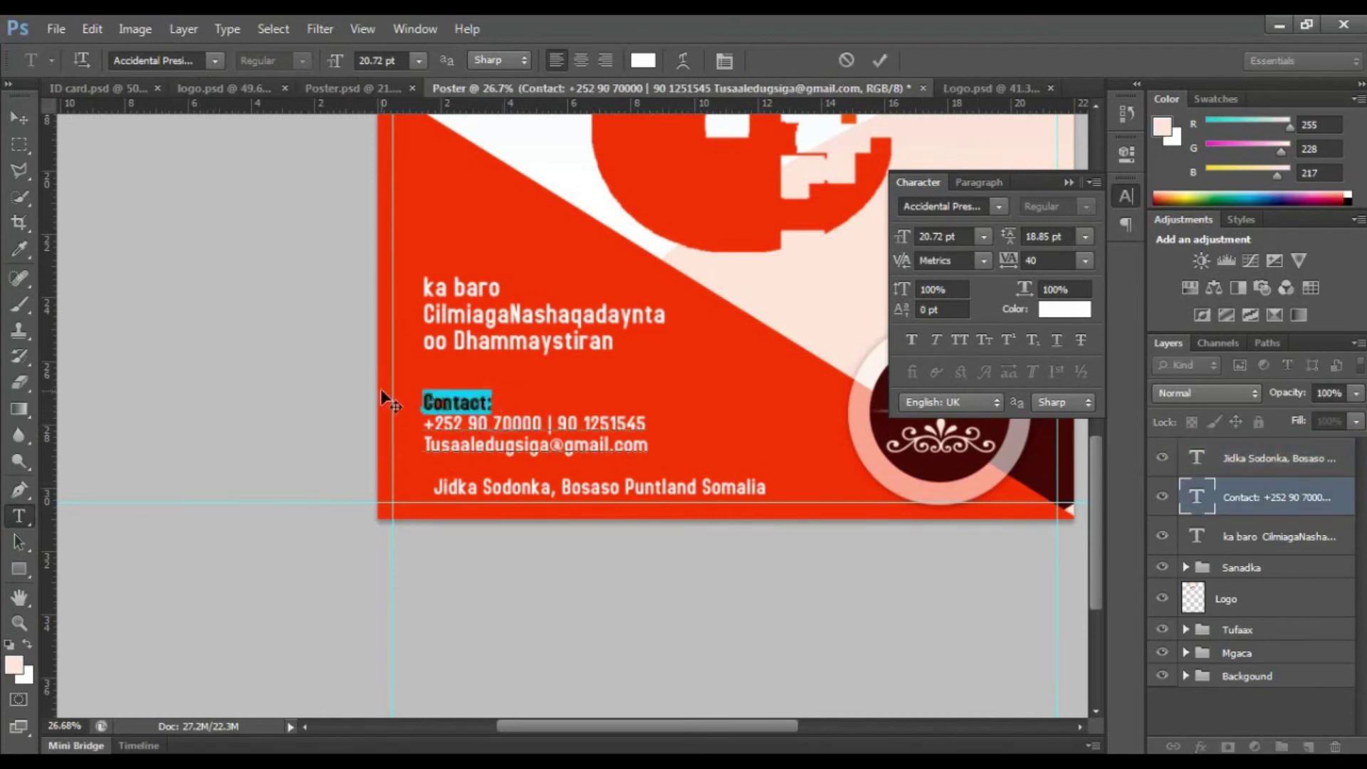
type("Kala")
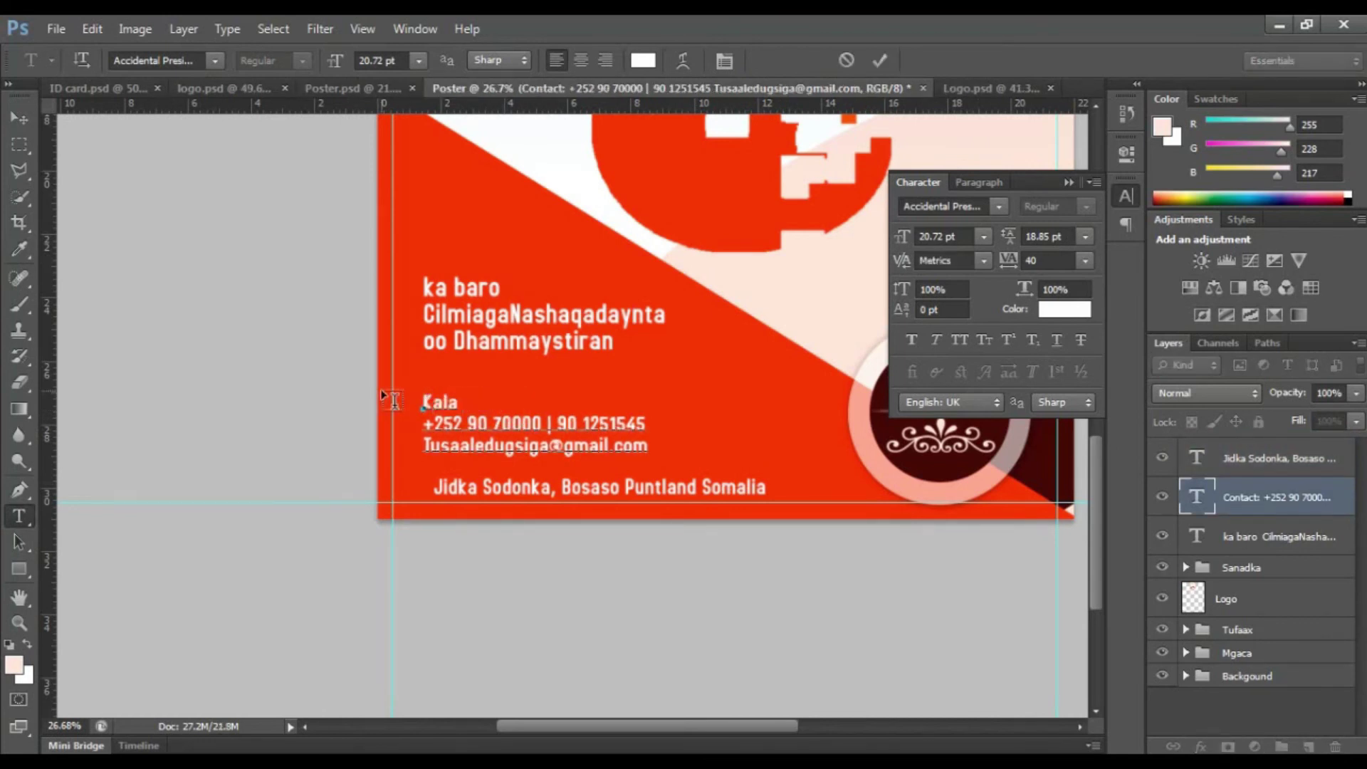
type(" Xidhiid")
key("ctrl+Return")
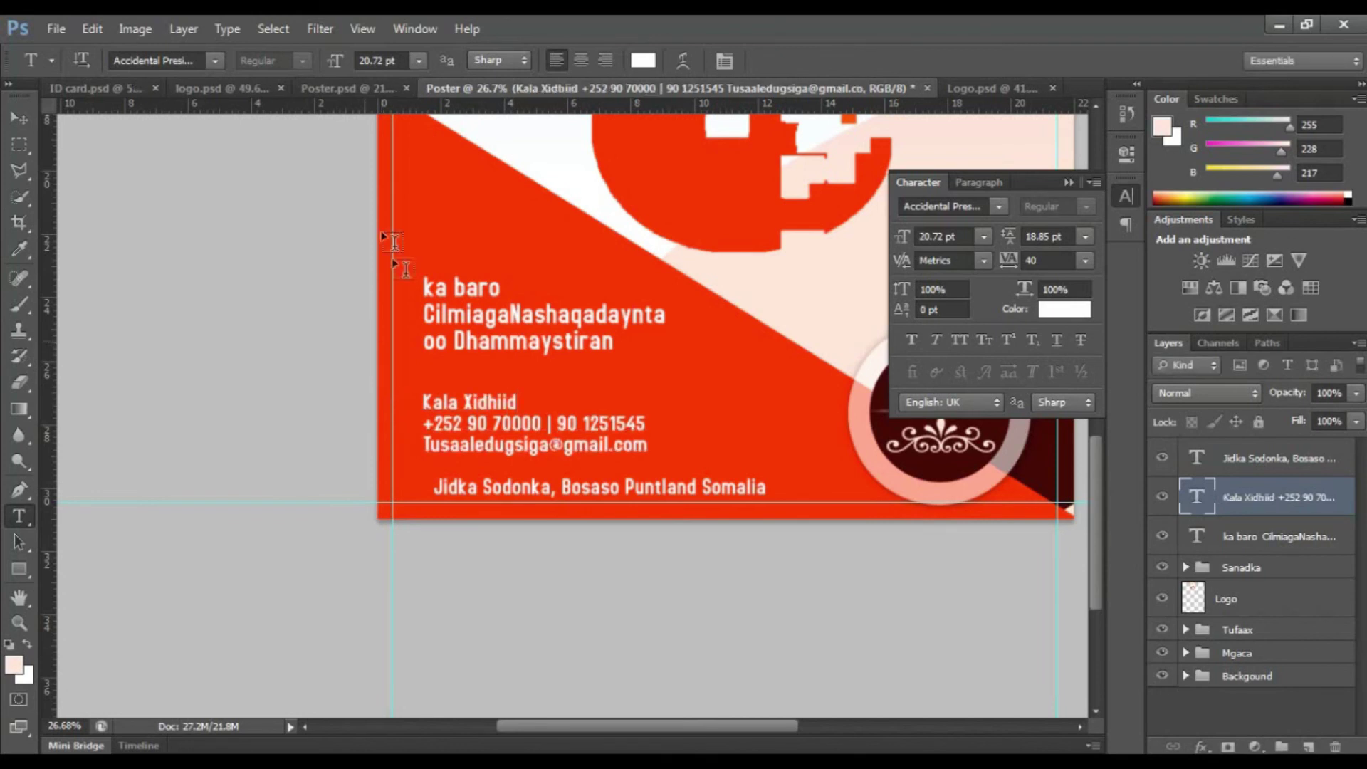
left_click(21, 112)
left_click_drag(486, 493, 469, 488)
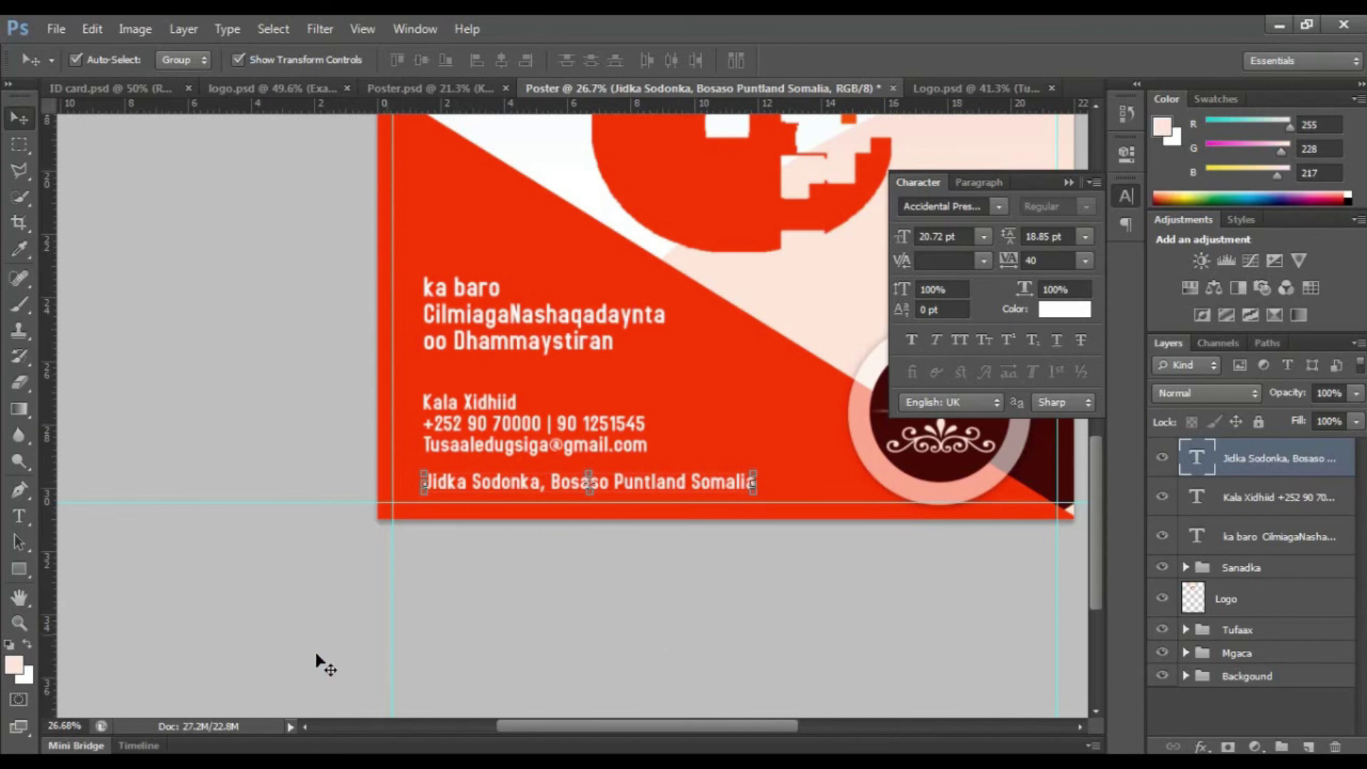
left_click(34, 570)
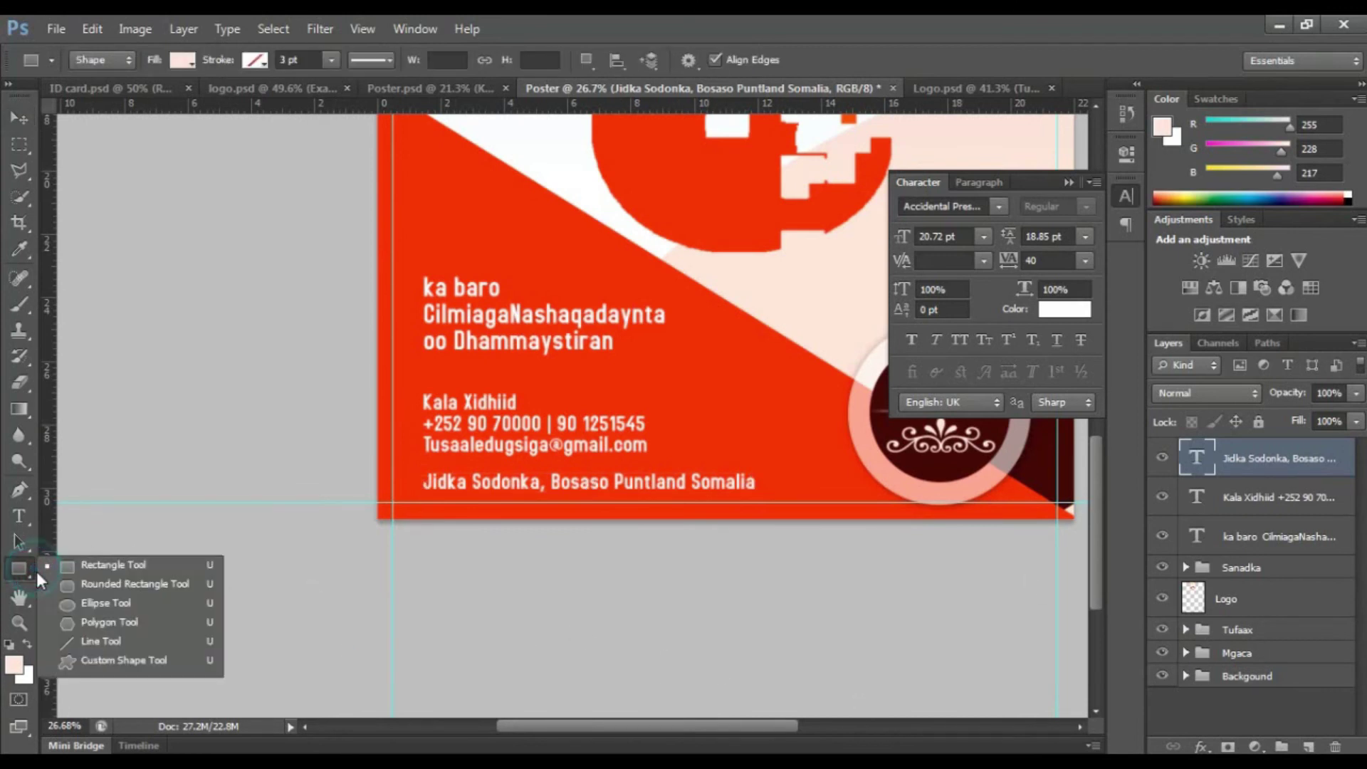
left_click(93, 669)
right_click(584, 341)
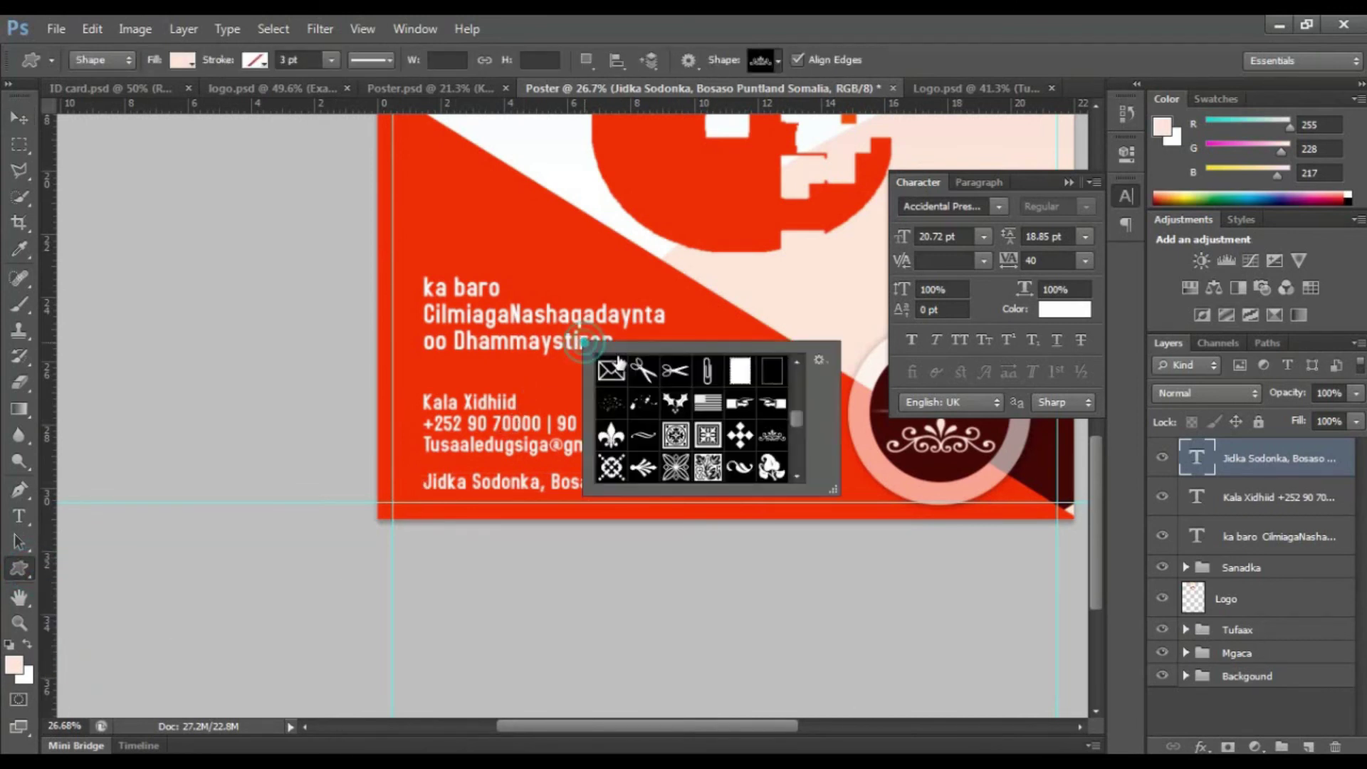
scroll(695, 420, "up", 5)
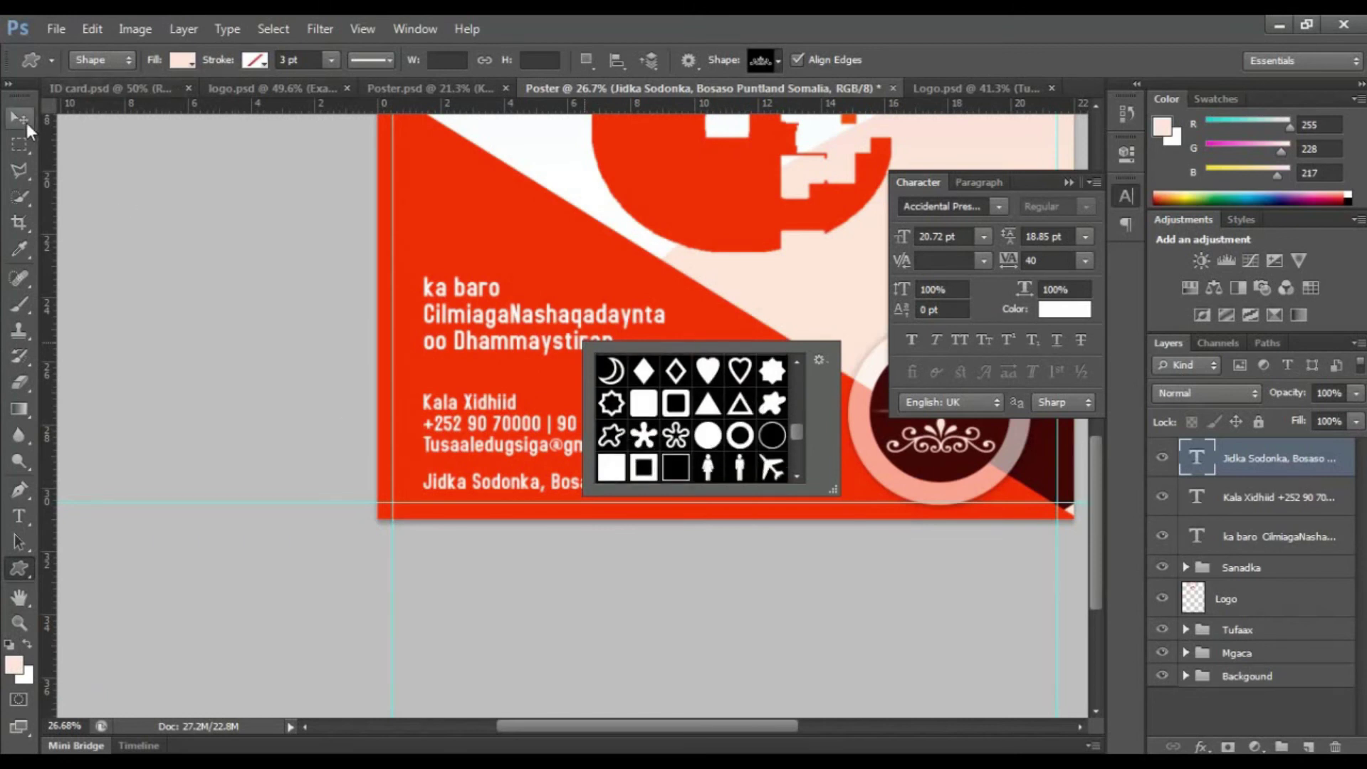
left_click(23, 121)
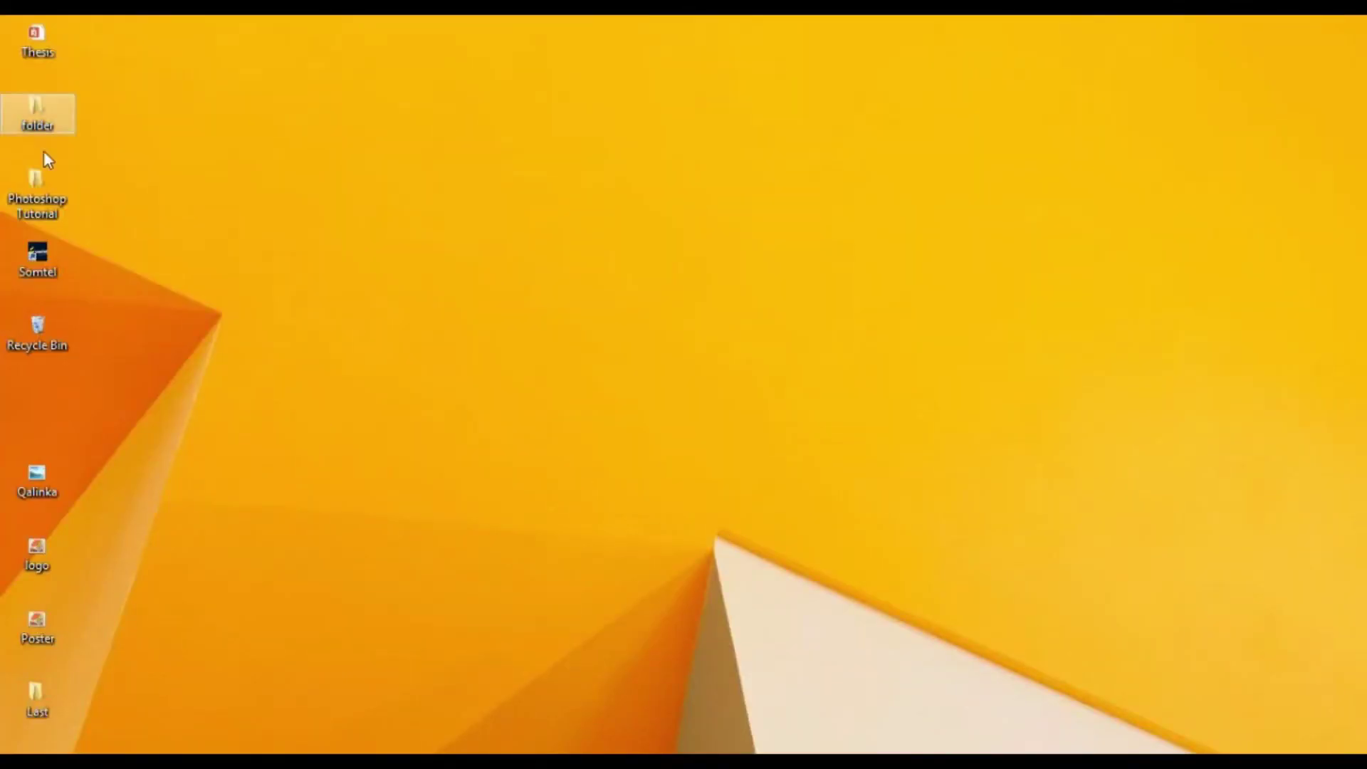
Switch to the desktop and open the 3.3 Poster Design folder inside Photoshop Tutorial's Design Materials folder.
double_click(46, 182)
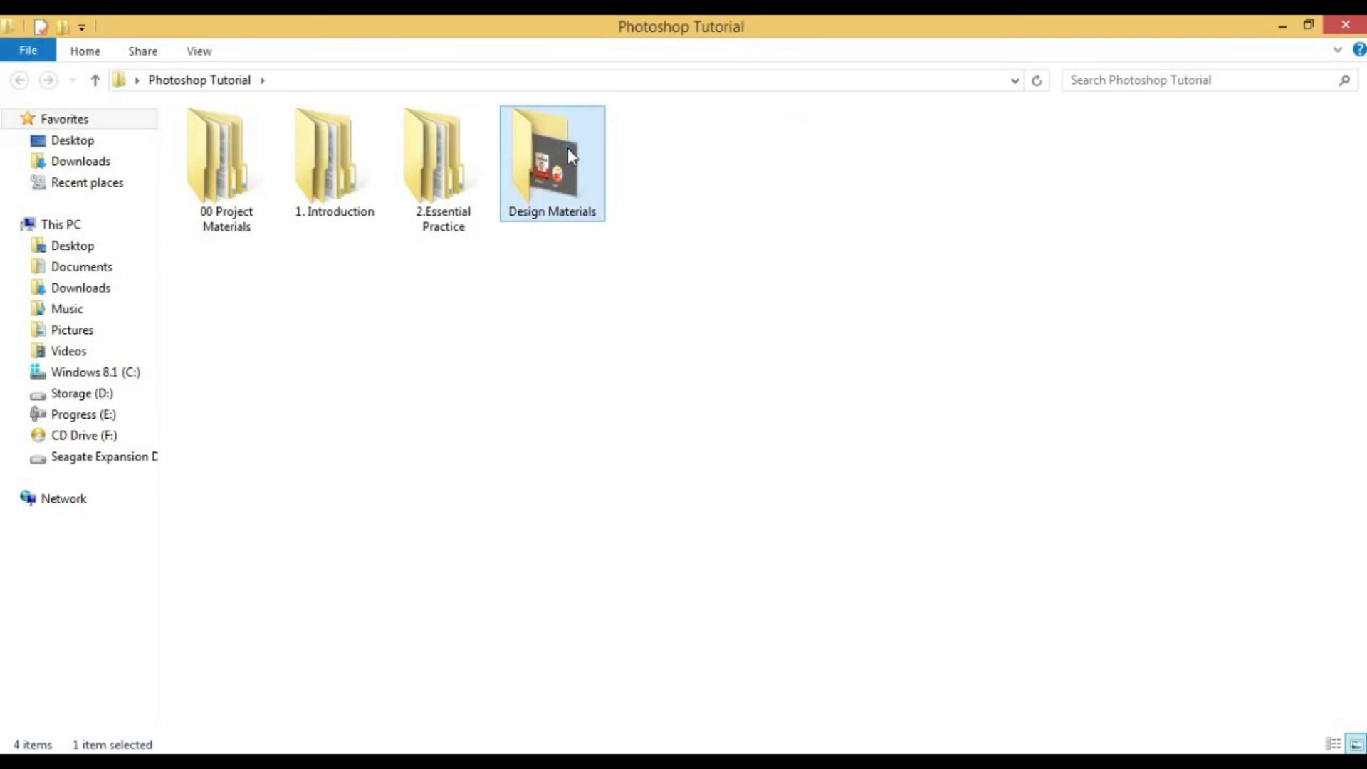
double_click(563, 151)
double_click(292, 183)
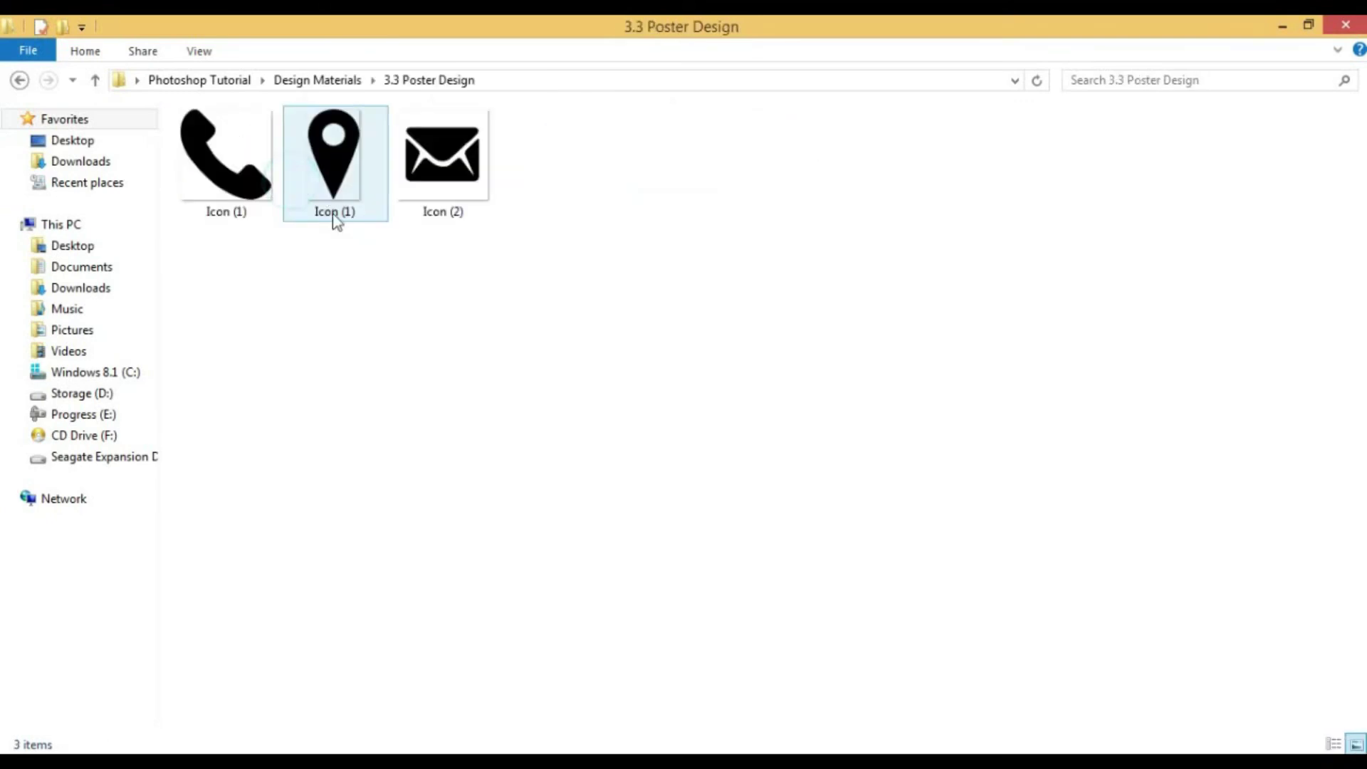
Place the phone, location pin and envelope icon files from the 3.3 Poster Design folder into the poster in Photoshop.
left_click_drag(549, 342, 147, 97)
left_click_drag(212, 179, 767, 720)
left_click_drag(692, 611, 615, 372)
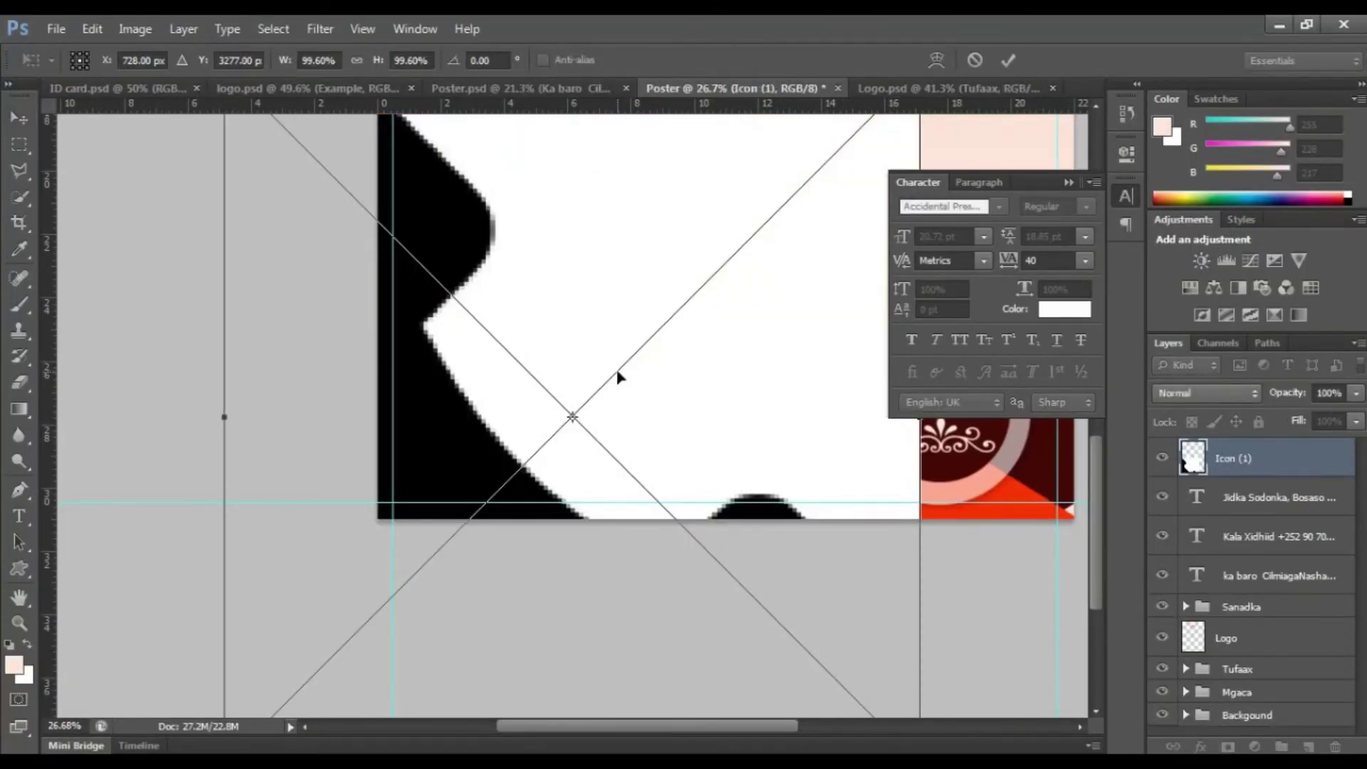
Scale the placed phone icon to about 26% and accept it, and enlarge the location pin icon.
scroll(618, 372, "down", 3)
left_click_drag(662, 430, 523, 534)
left_click_drag(527, 602, 522, 557)
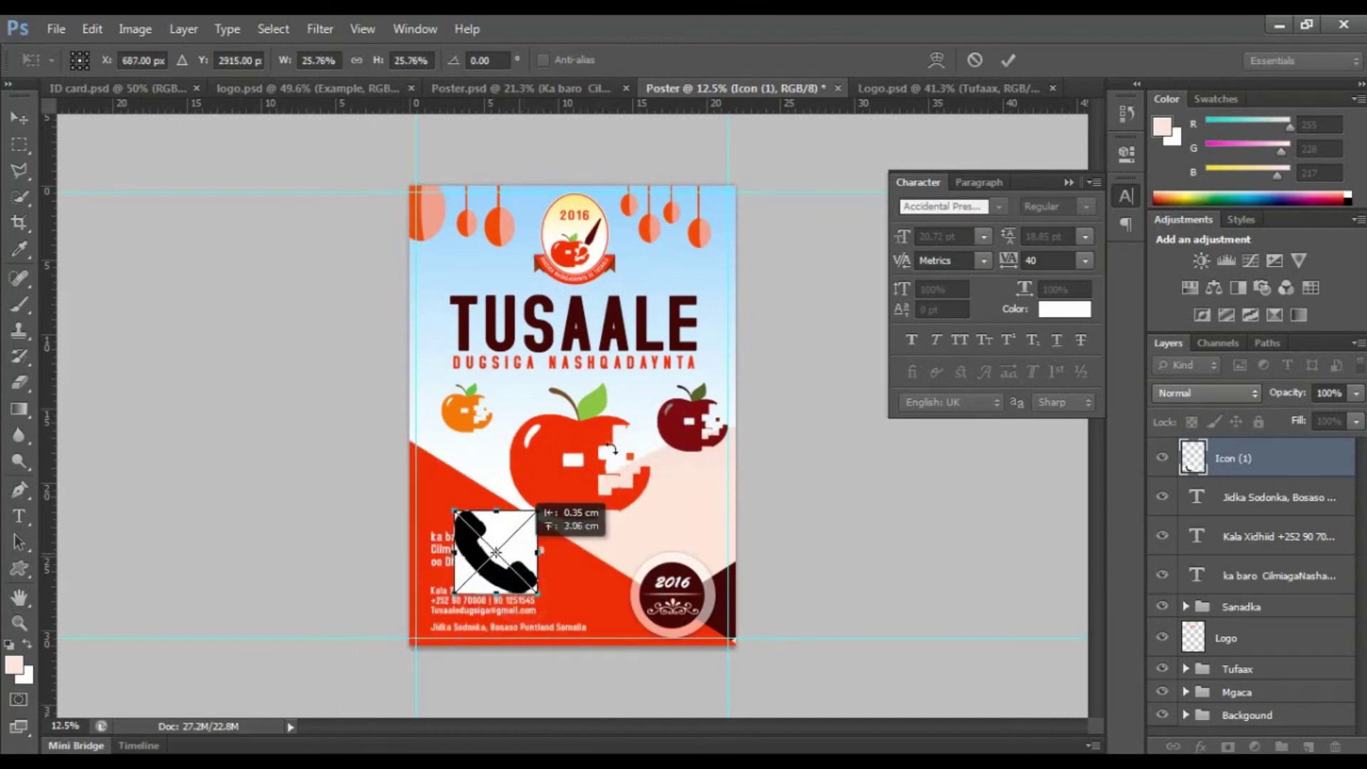
left_click(1010, 61)
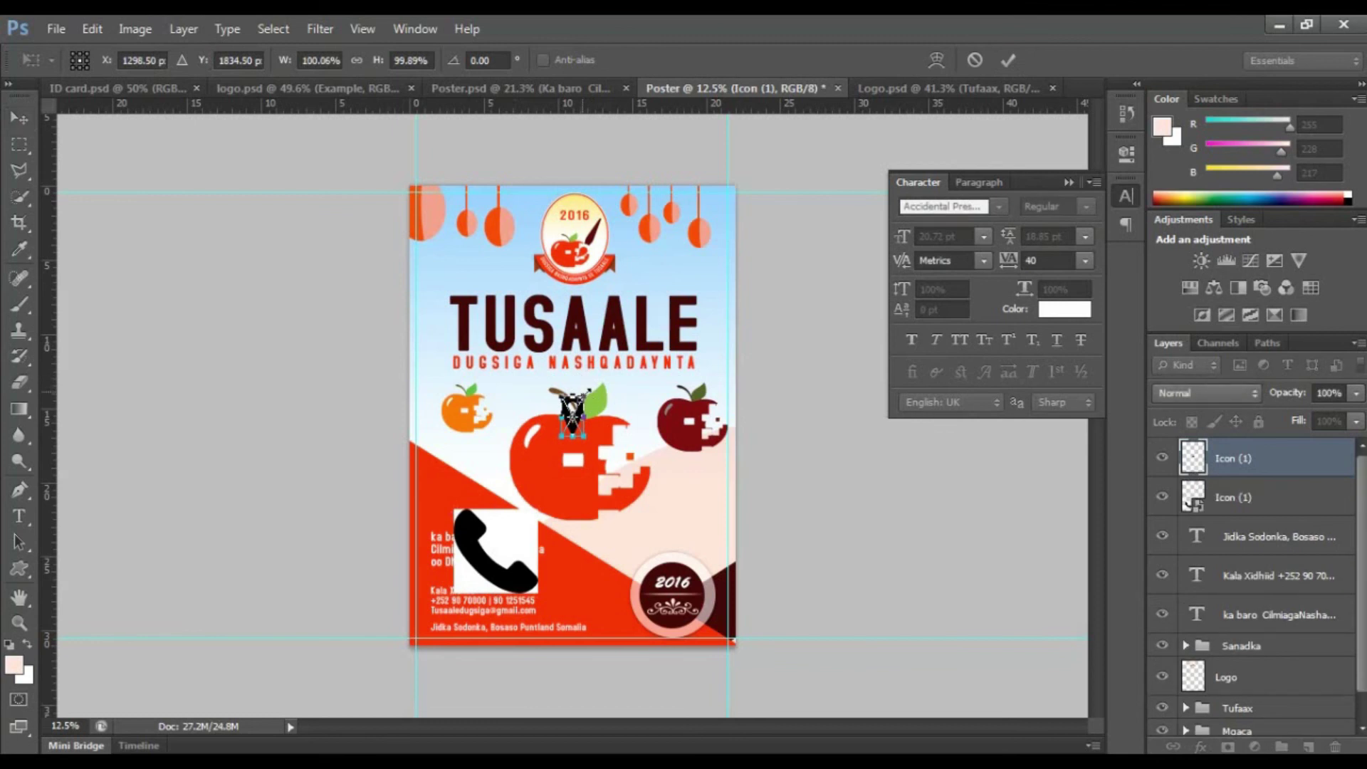
left_click_drag(611, 367, 561, 499)
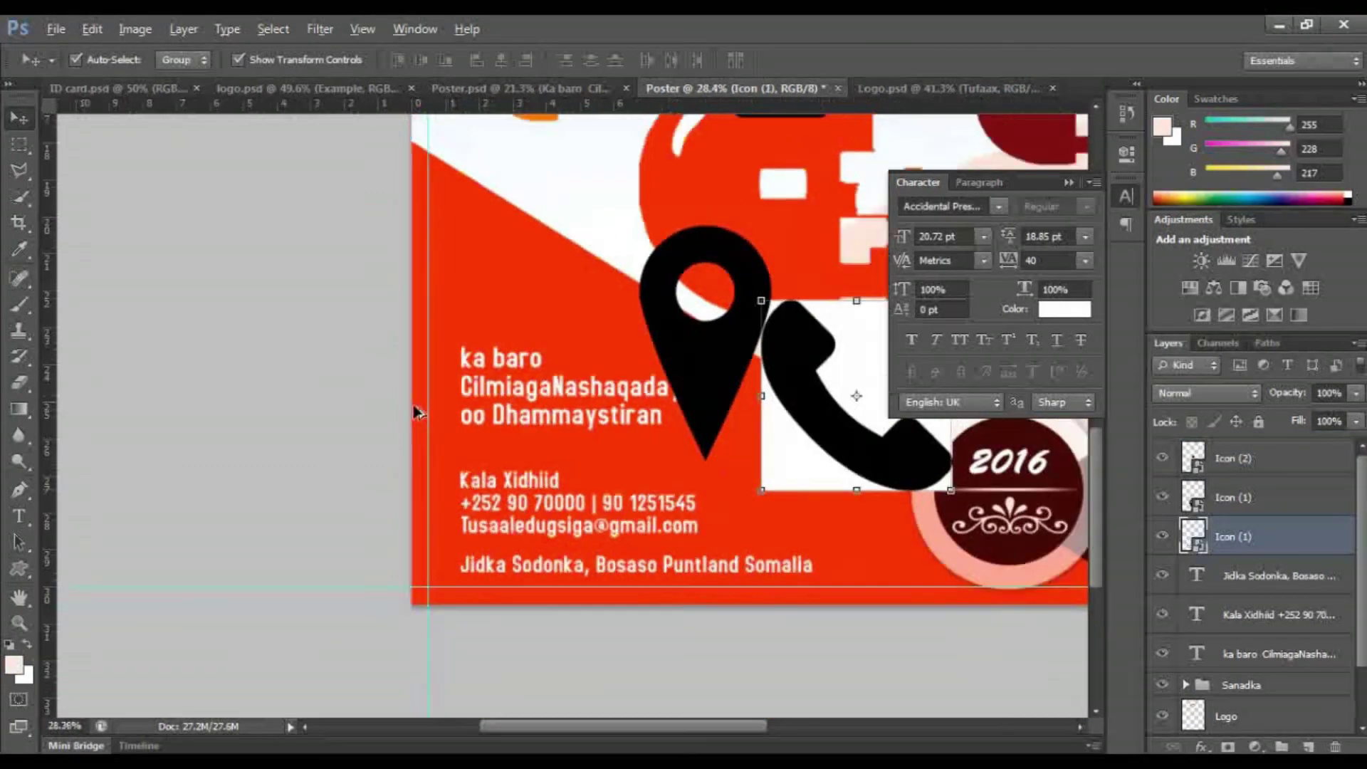
Position the envelope icon beside the e-mail line and shrink the phone icon.
key("ctrl+0")
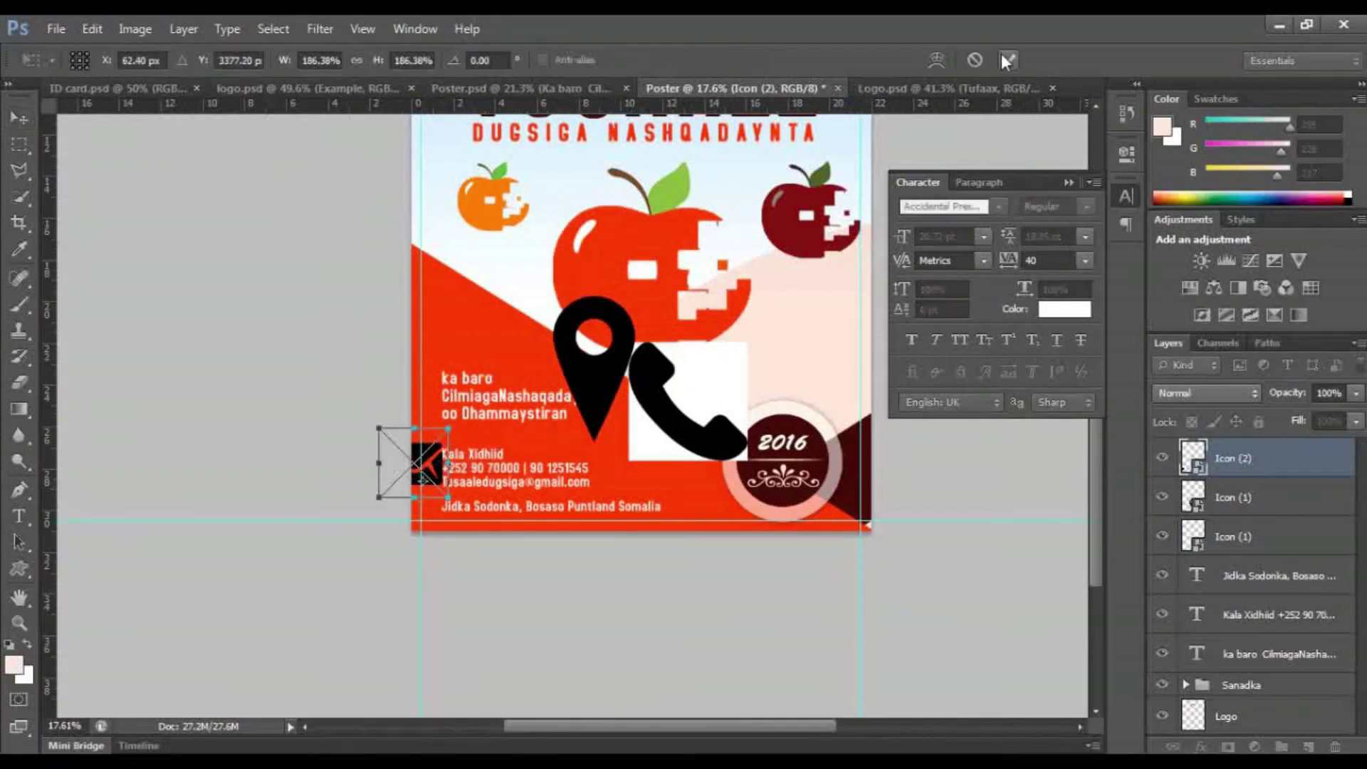
scroll(708, 578, "up", 3)
left_click_drag(707, 578, 669, 481)
key("Return")
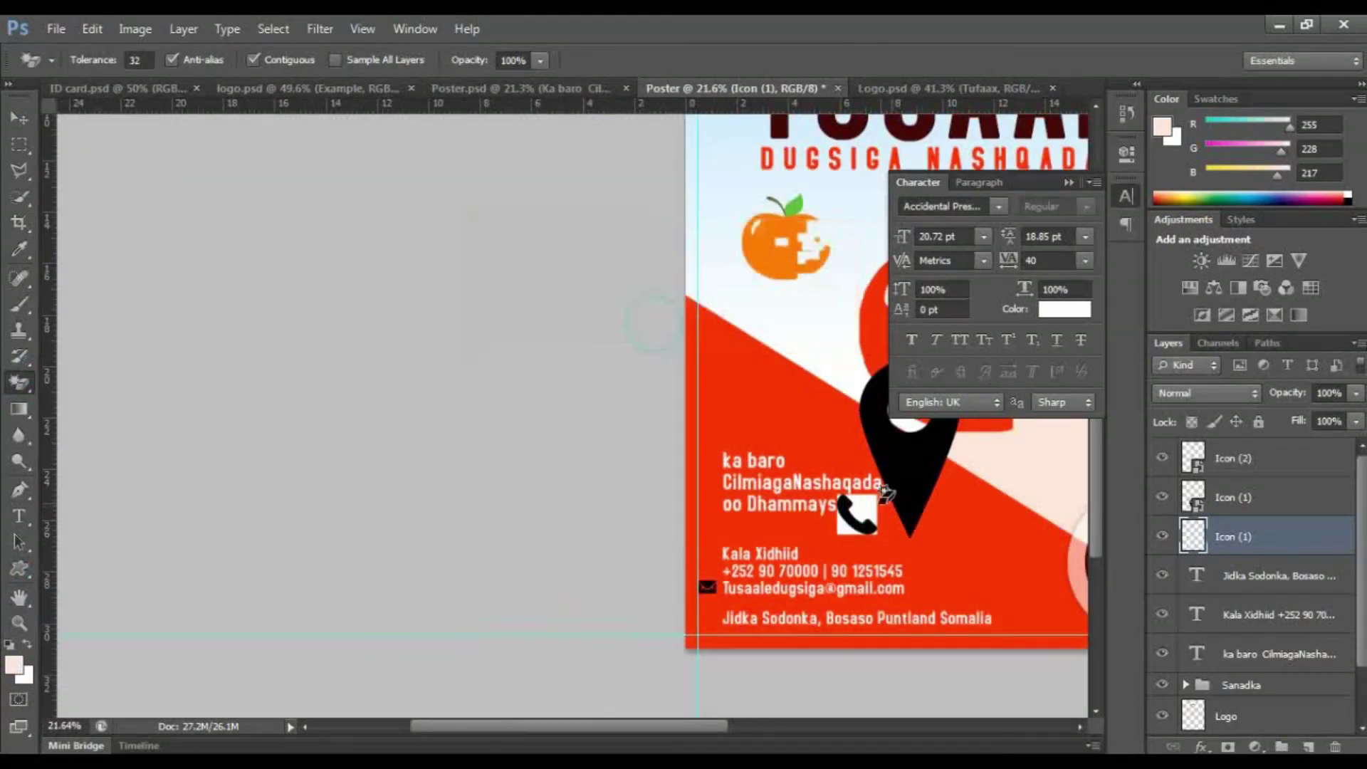
Erase the white background around the phone icon with the Magic Eraser at tolerance 32.
scroll(675, 367, "up", 6)
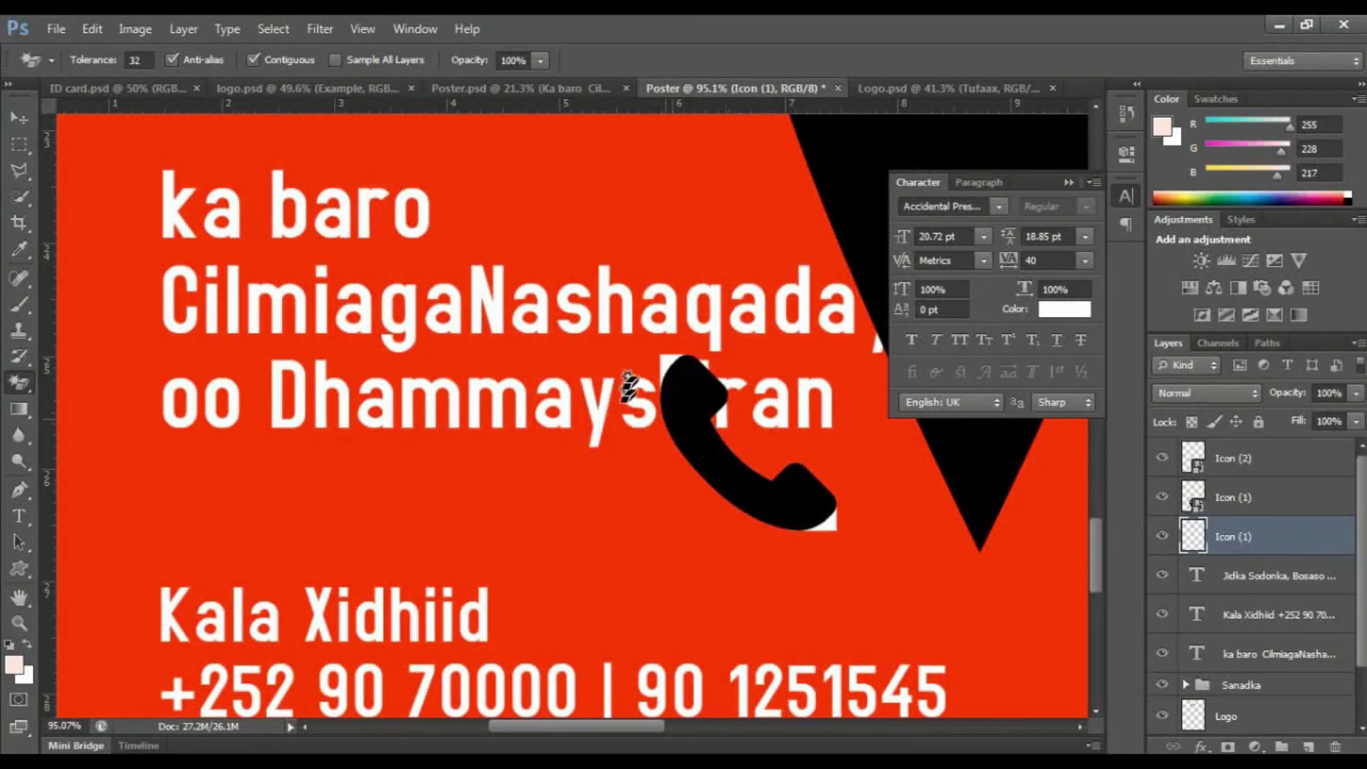
left_click(666, 356)
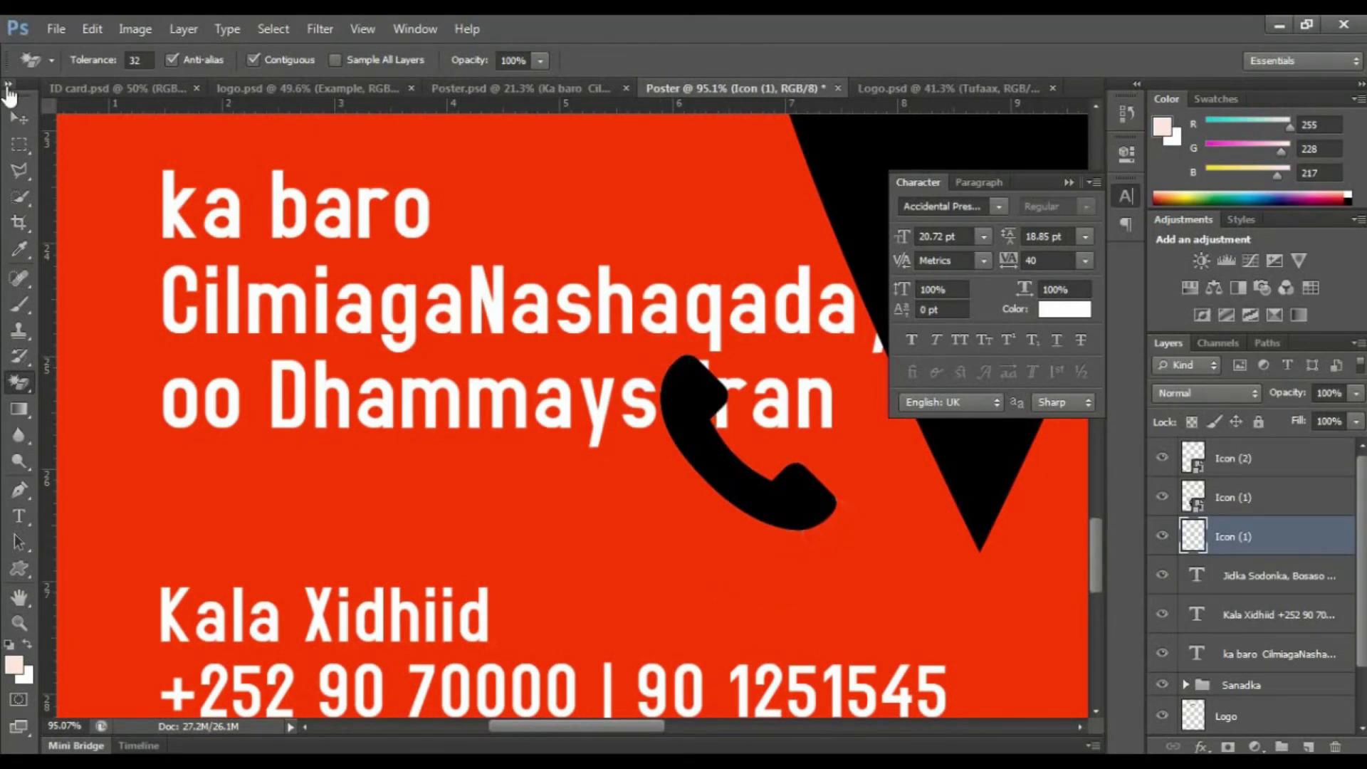
left_click(15, 120)
Scale the phone icon to about 35%, place it above the envelope icon and lower it slightly beside the phone numbers.
scroll(412, 413, "down", 3)
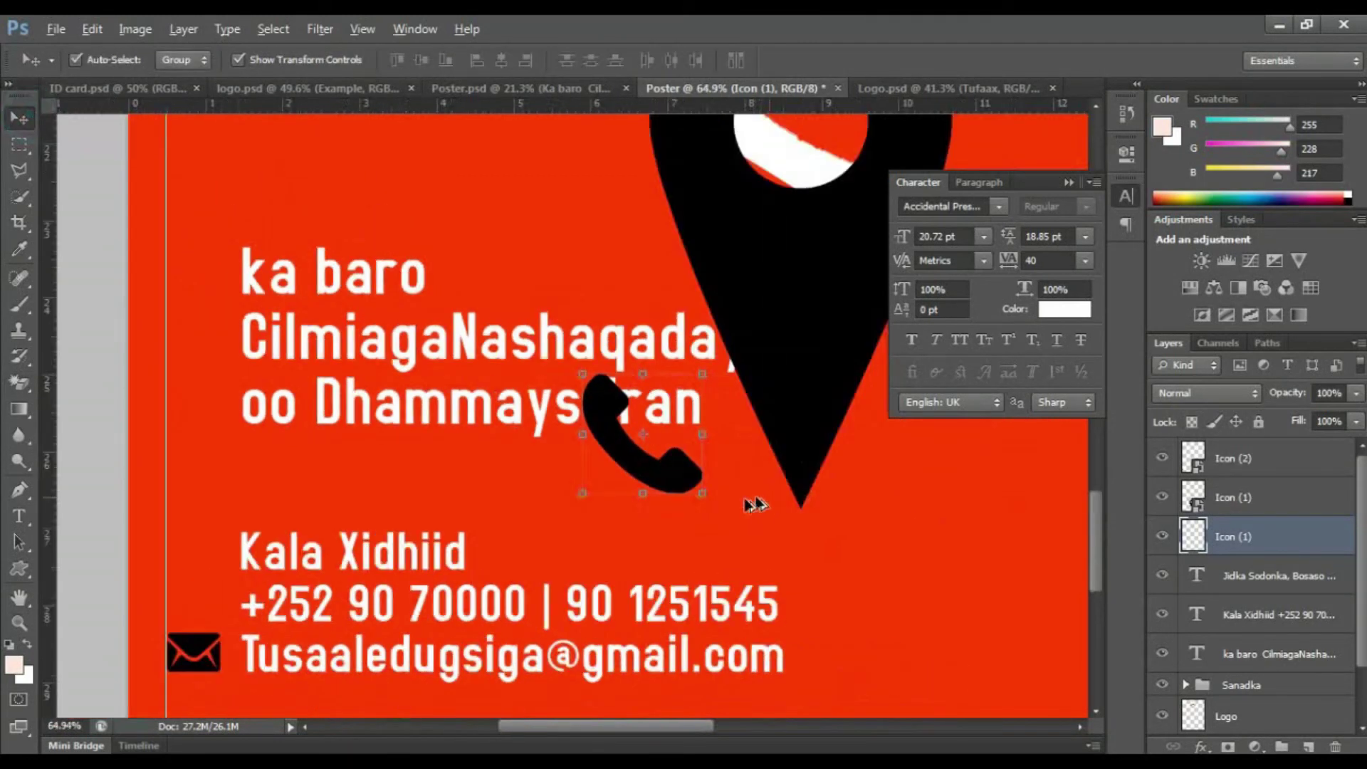
left_click(701, 498)
left_click_drag(708, 499, 674, 464)
left_click_drag(543, 402, 211, 588)
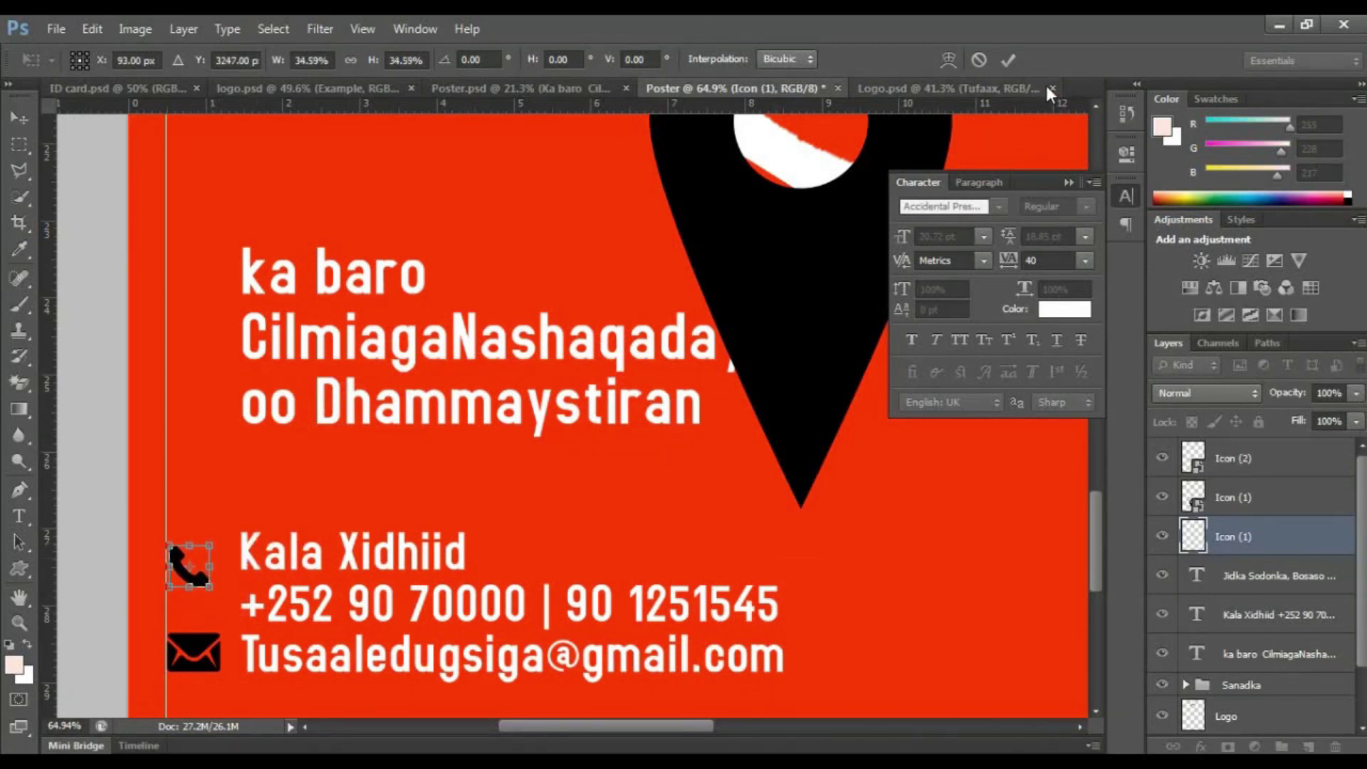
left_click(1014, 59)
left_click(123, 463)
left_click(196, 580)
left_click_drag(196, 581, 200, 603)
Scale down the location pin icon, move it over the contact text and accept the transform.
scroll(978, 387, "down", 1)
scroll(818, 360, "down", 3)
scroll(817, 342, "left", 2)
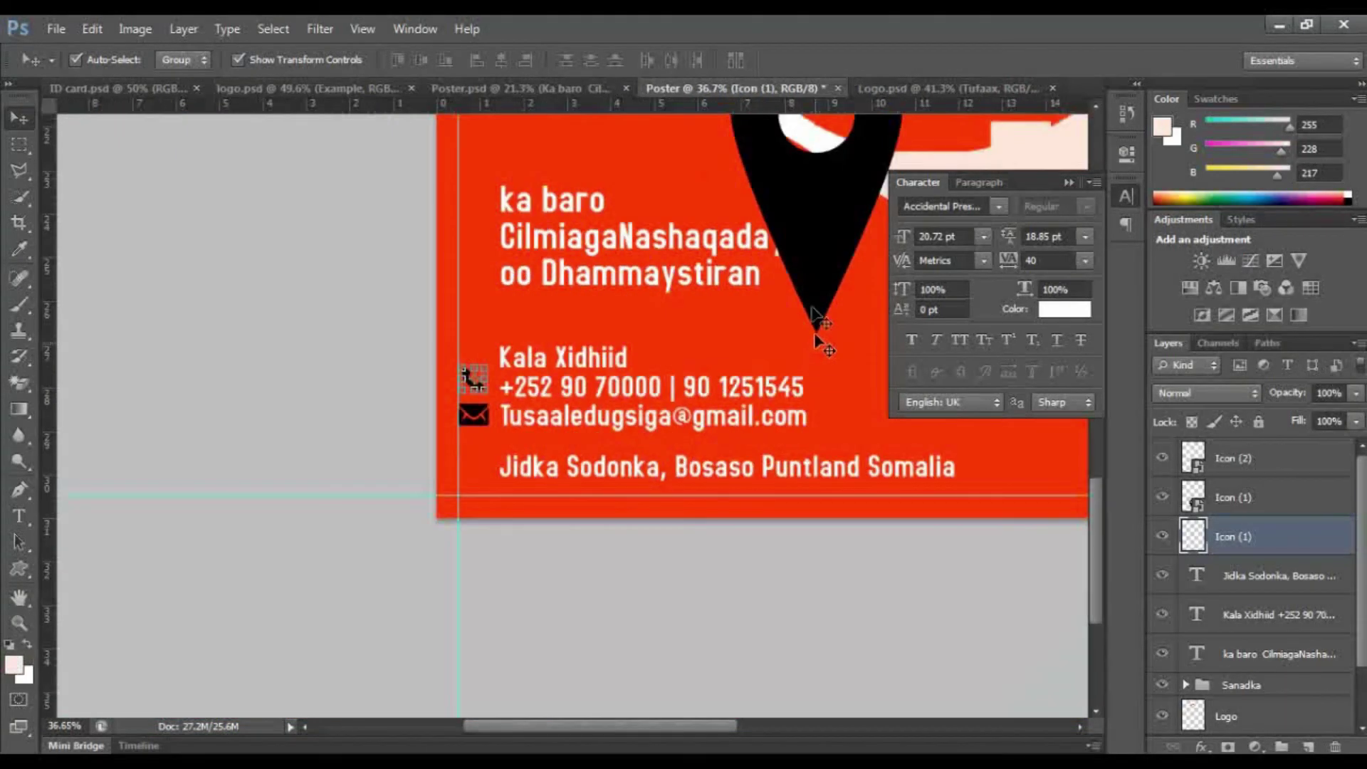
left_click(812, 292)
scroll(741, 405, "up", 2)
left_click_drag(730, 430, 538, 529)
left_click(1008, 60)
Nudge the vertical guide to the icons' left edge, and shrink the pin icon to about 28% beside the address line.
left_click(579, 438, "shift")
left_click_drag(457, 432, 460, 438)
left_click(534, 512)
left_click(547, 496)
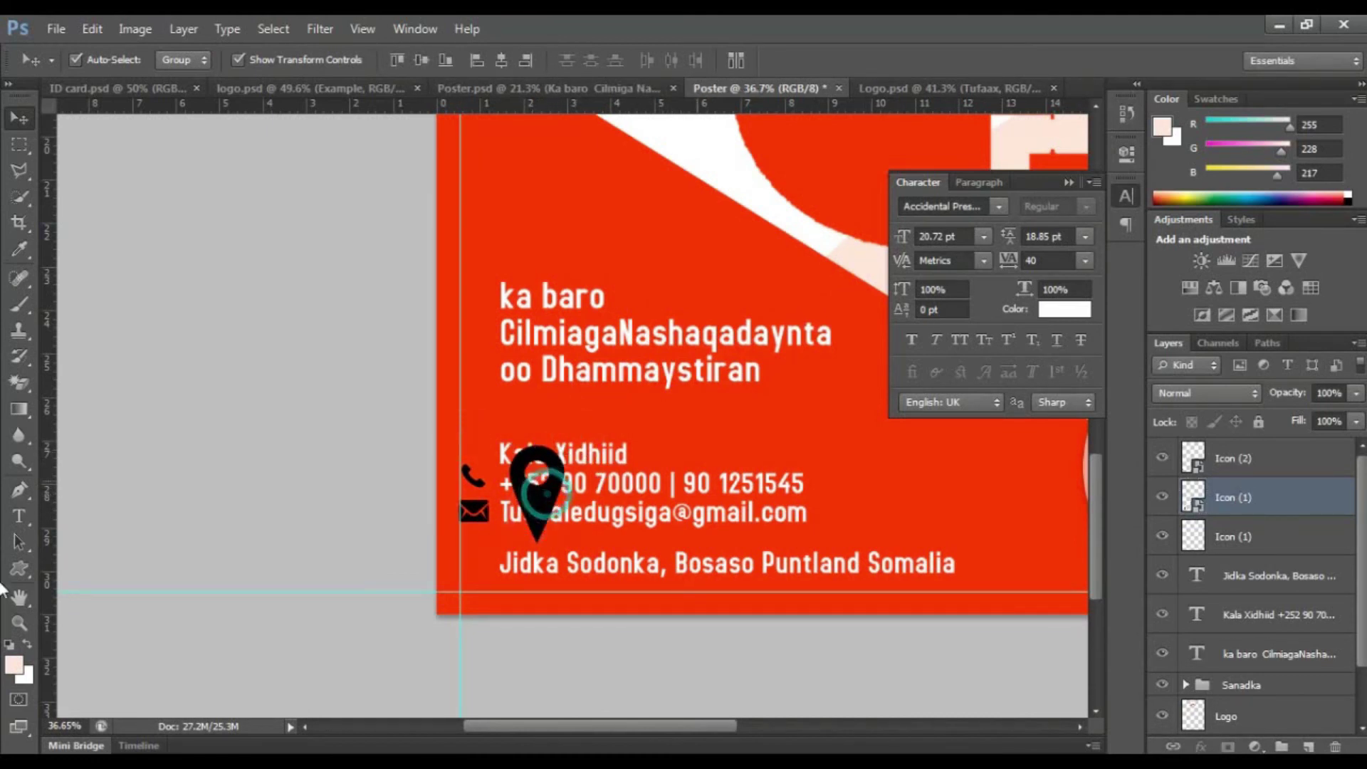
left_click(802, 630)
left_click(520, 534)
left_click(534, 506)
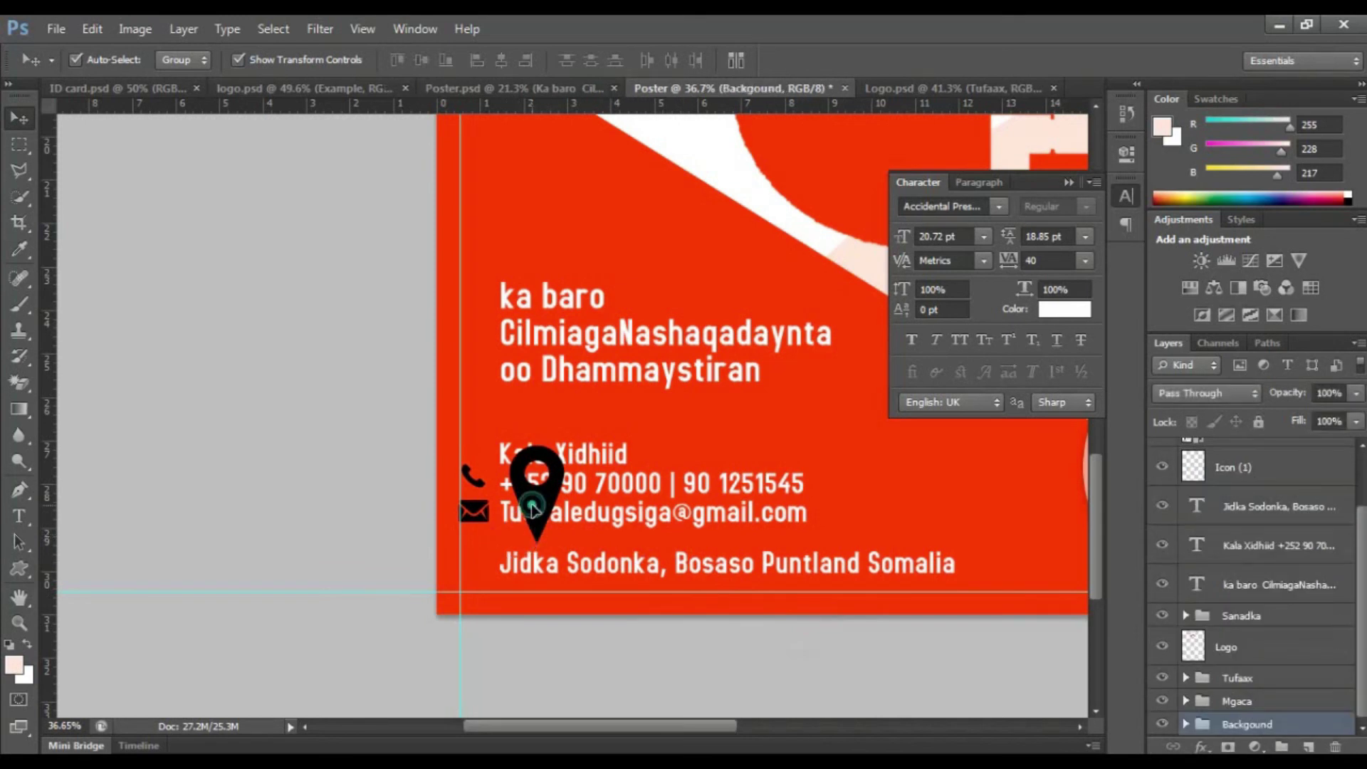
left_click_drag(566, 450, 536, 491)
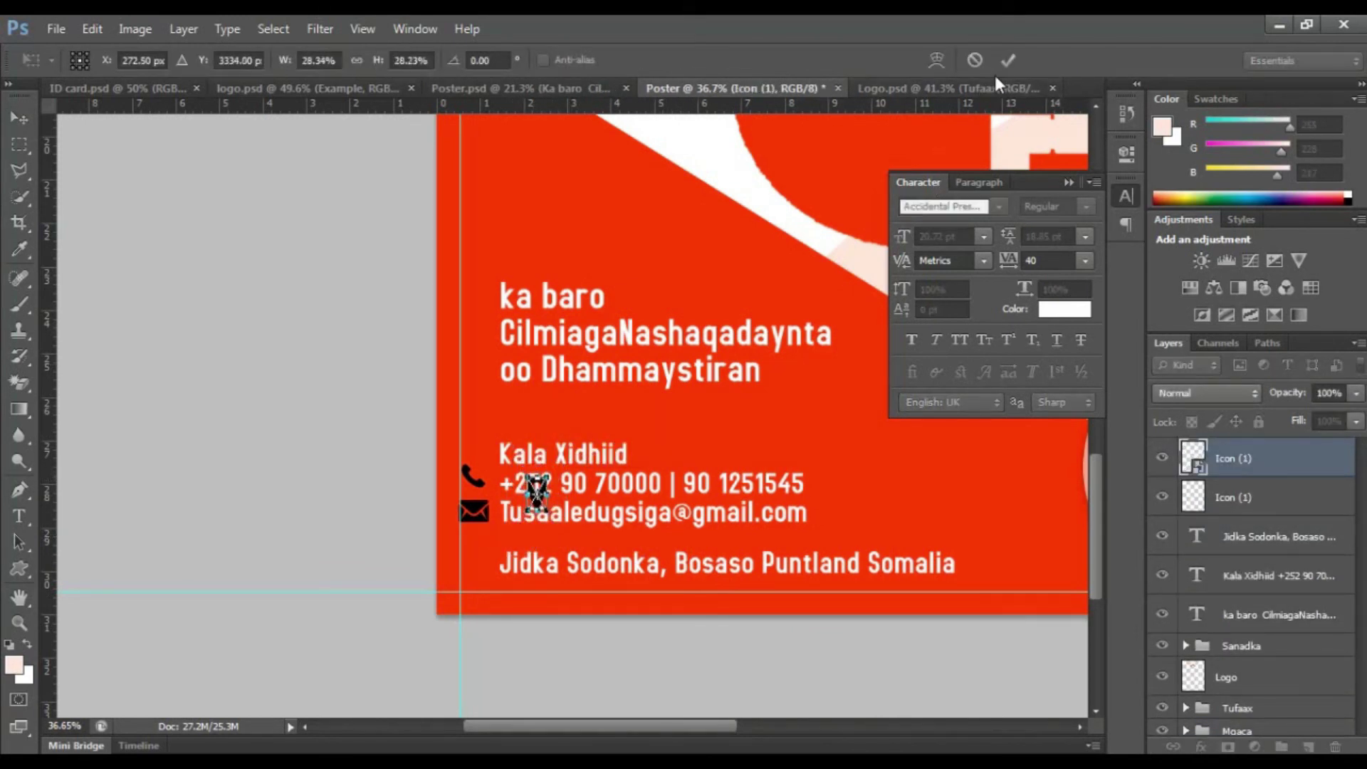
left_click(1008, 60)
left_click_drag(535, 499, 470, 564)
left_click(411, 540)
Resize the envelope icon to about 47% beside the e-mail line and accept the transform.
scroll(485, 509, "up", 3)
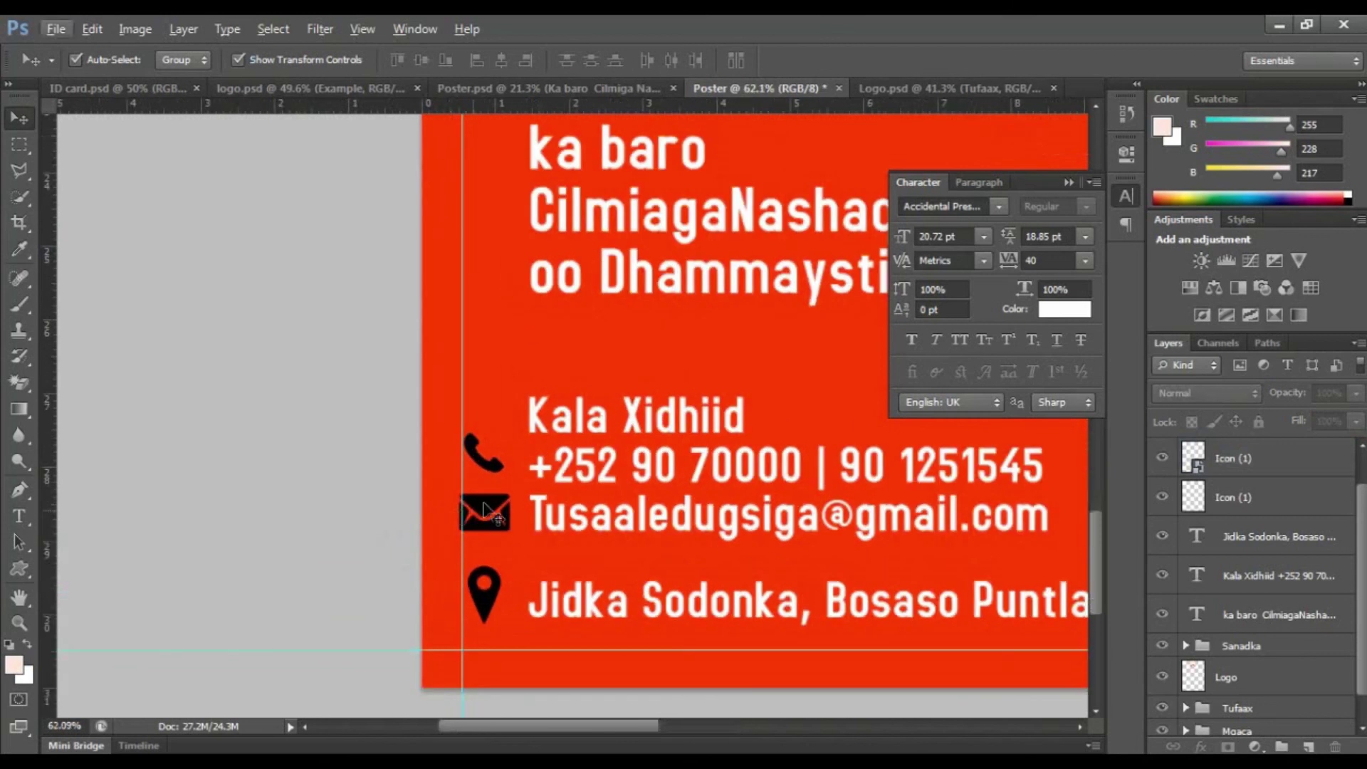
left_click_drag(496, 487, 484, 512)
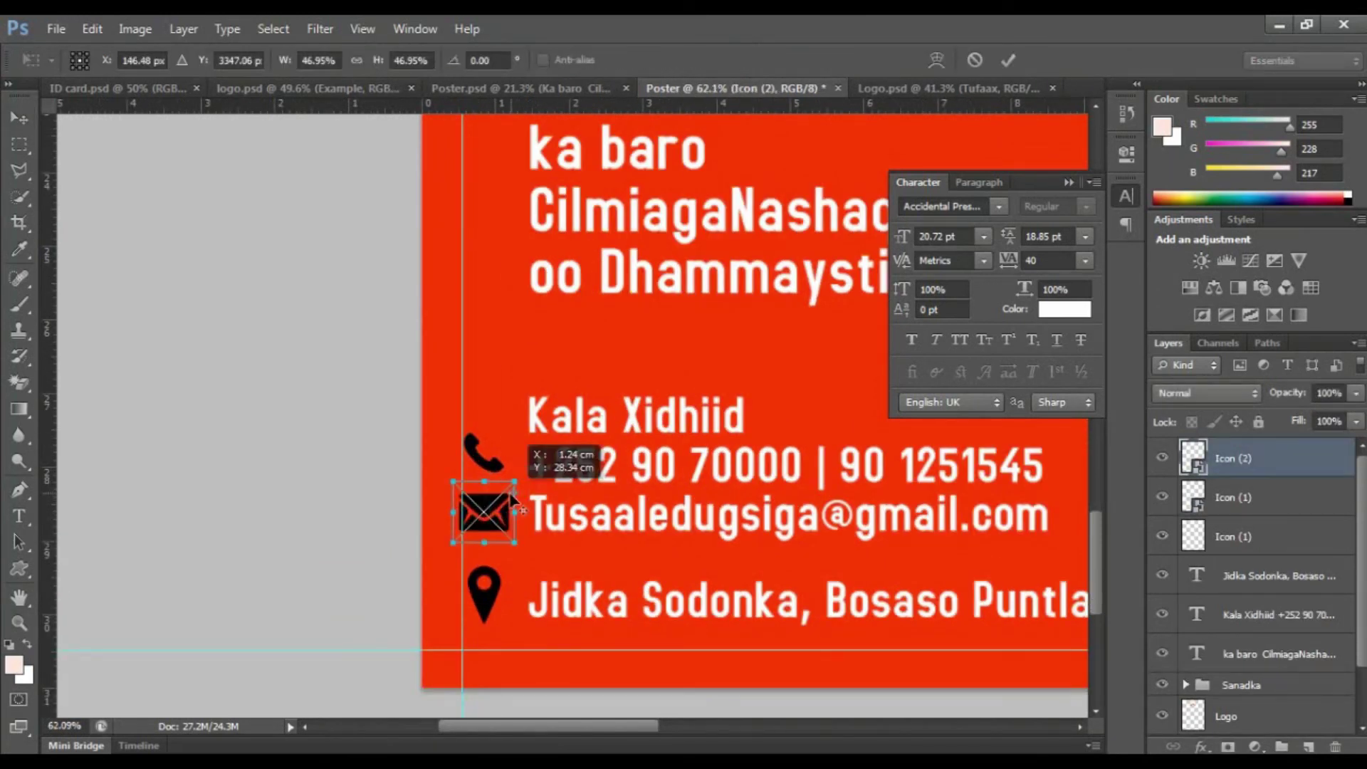
left_click(1008, 60)
left_click(229, 457)
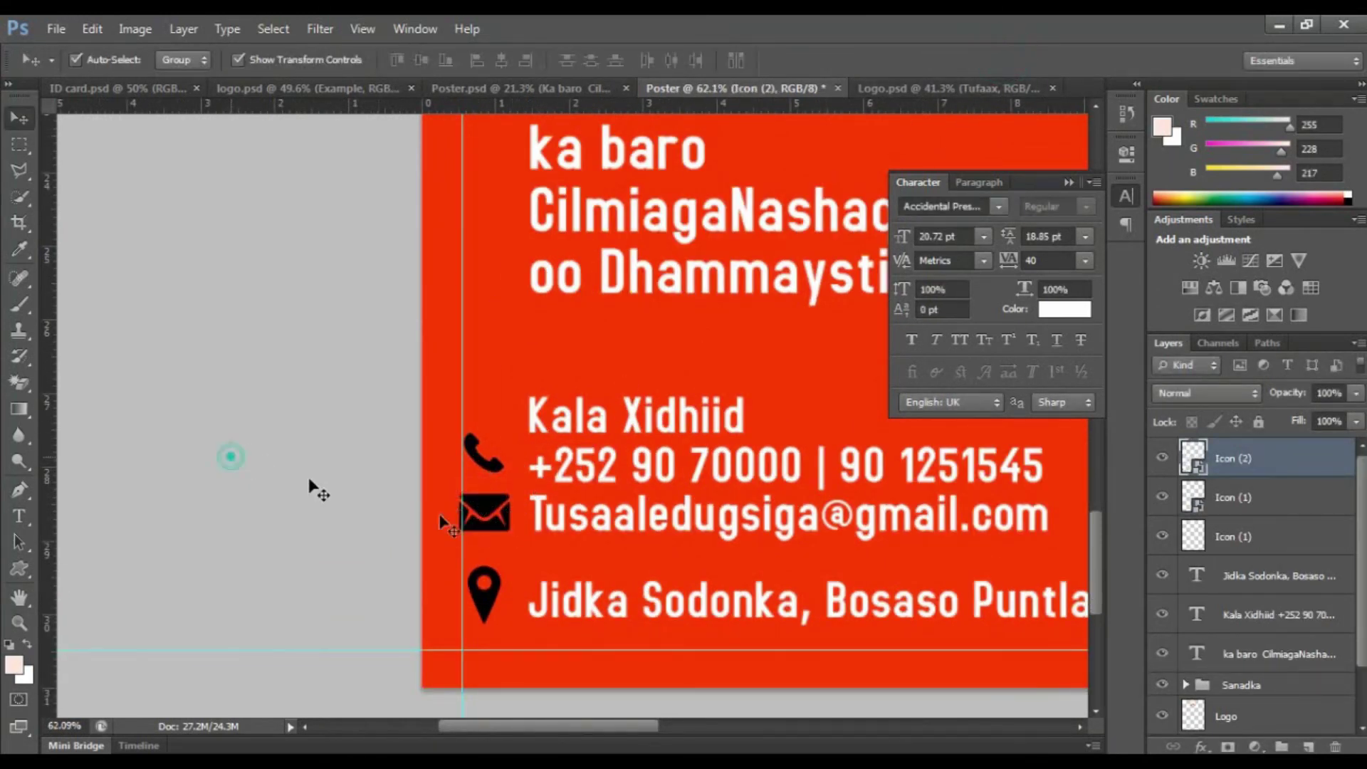
Select the pin, envelope and phone icon layers and group them.
left_click(492, 581)
left_click(484, 502, "shift")
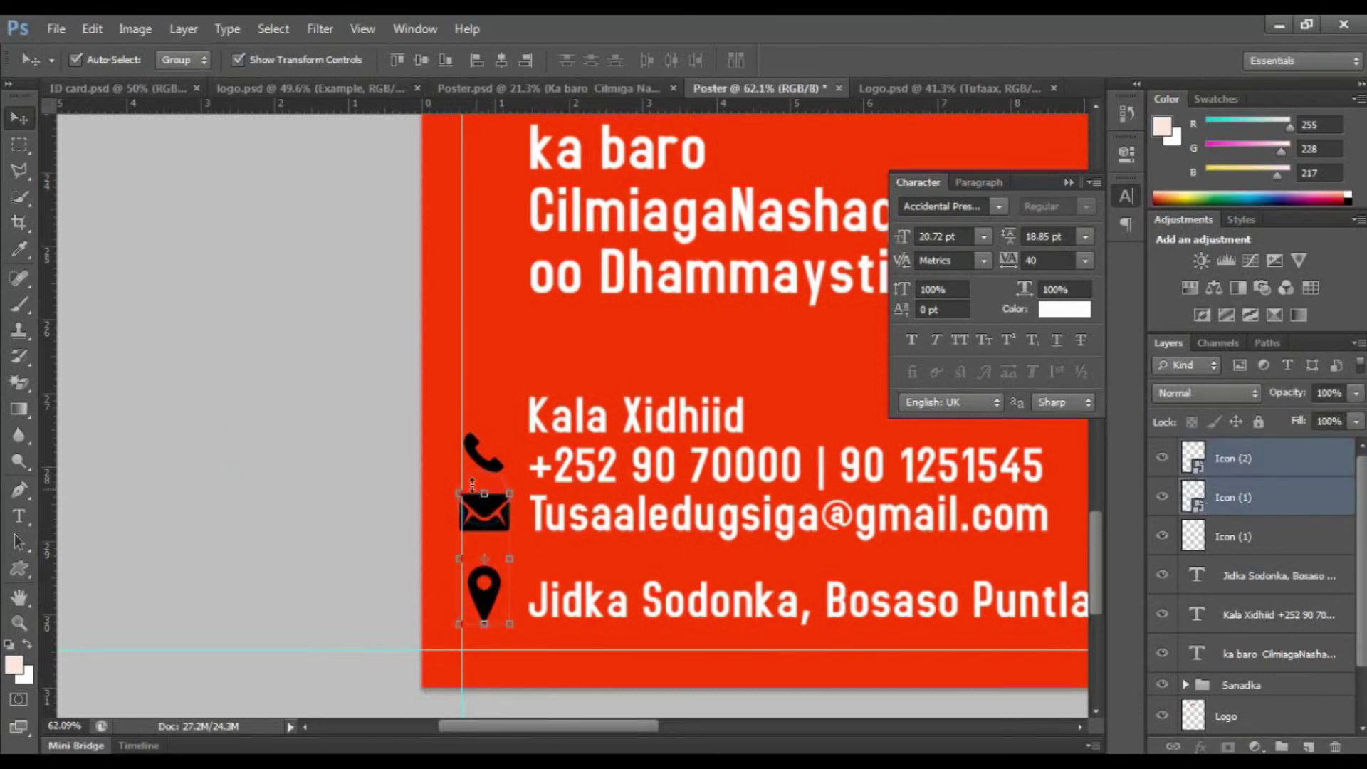
left_click(473, 450, "shift")
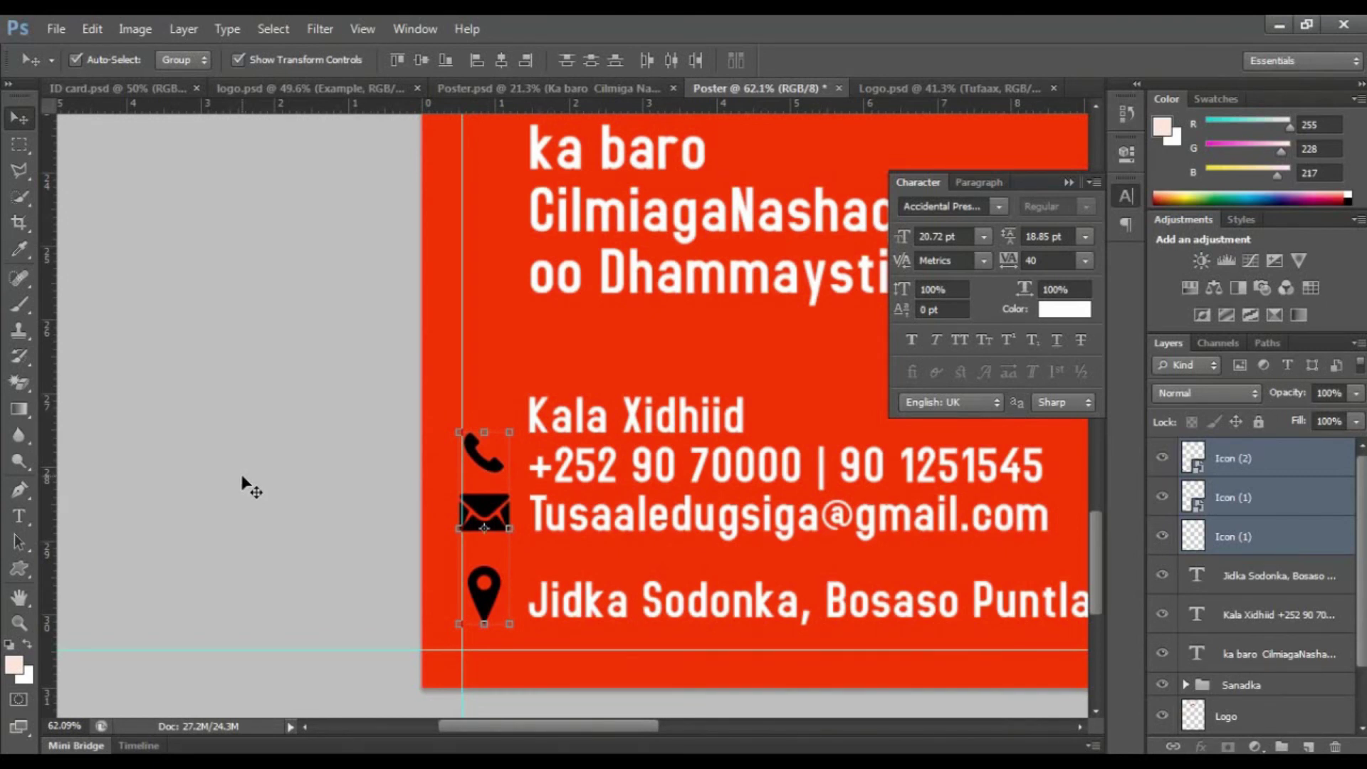
key("ctrl+g")
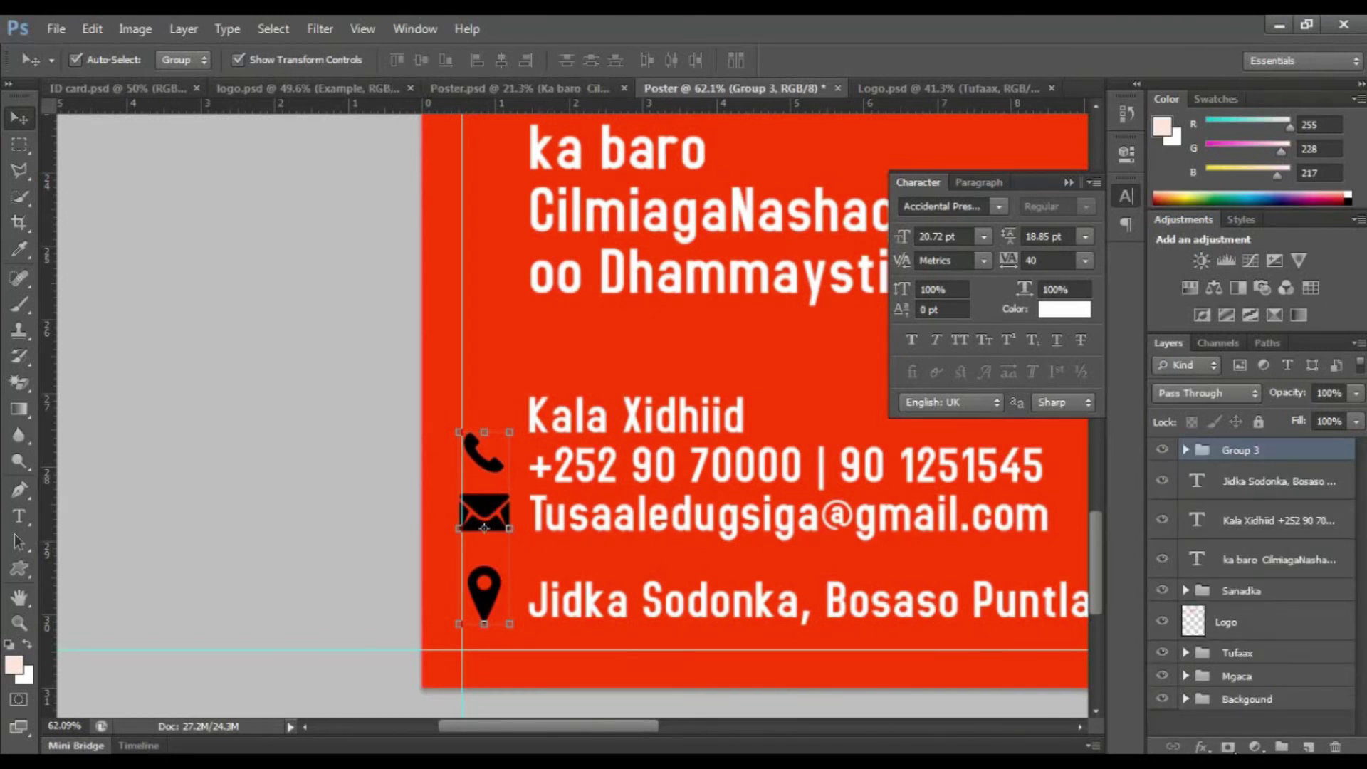
Add a Color Overlay to the icon group using the white (#fcfeff) sampled from the slogan text, and deselect it.
left_click(1203, 748)
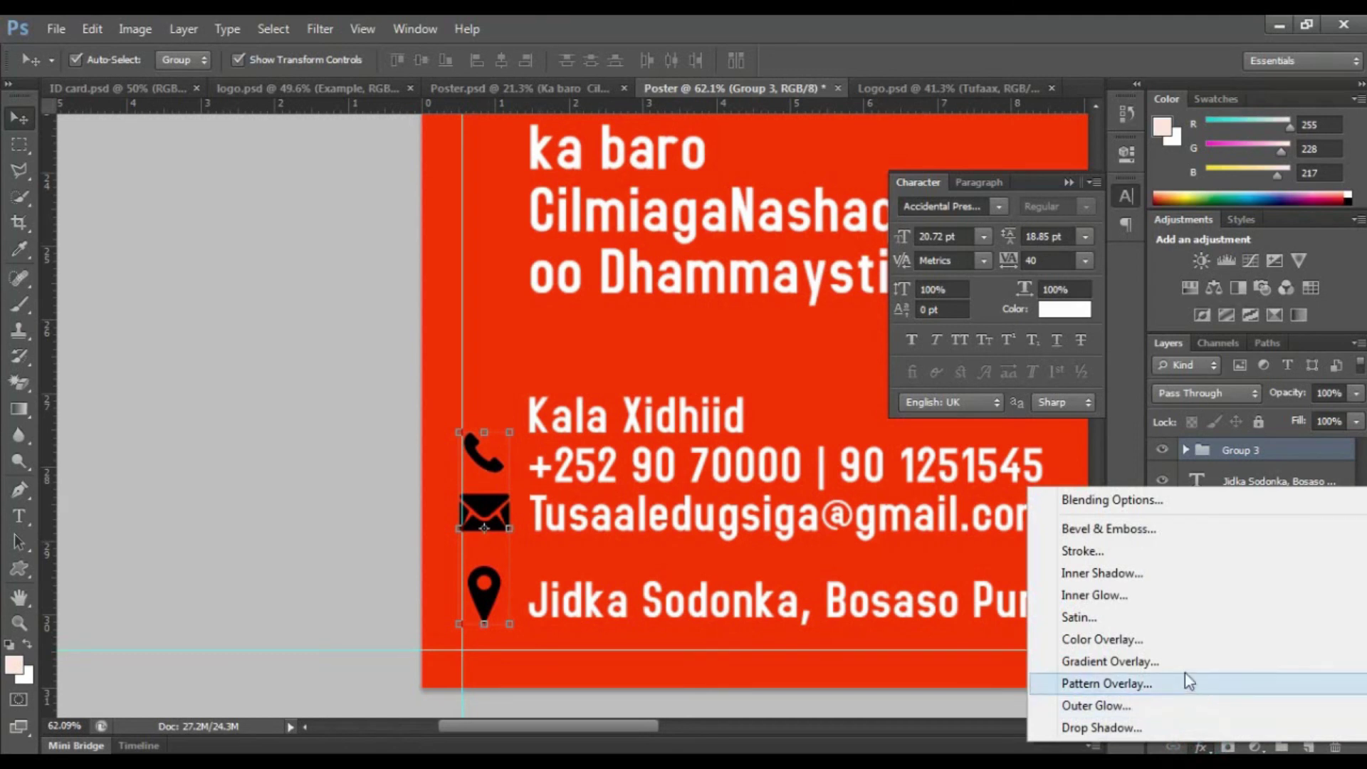
left_click(1176, 645)
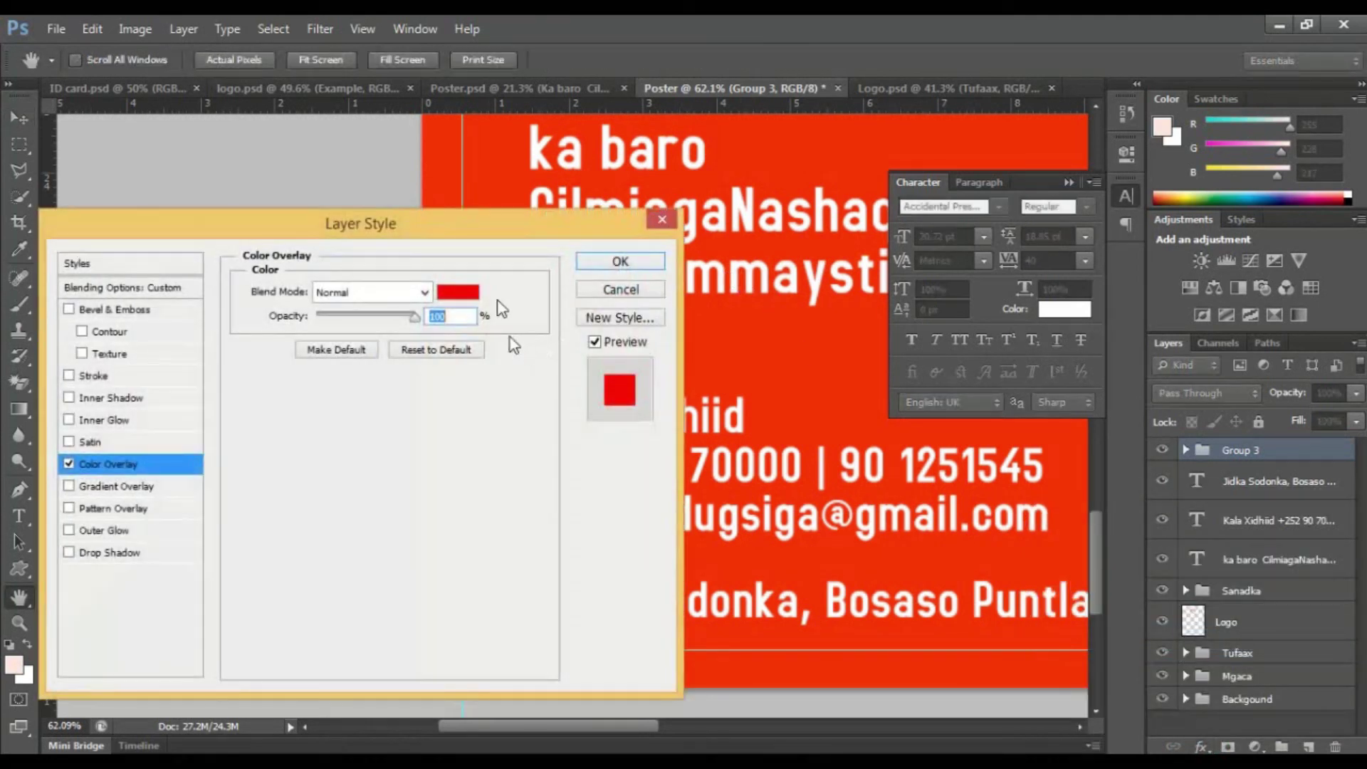
left_click(451, 293)
left_click(613, 150)
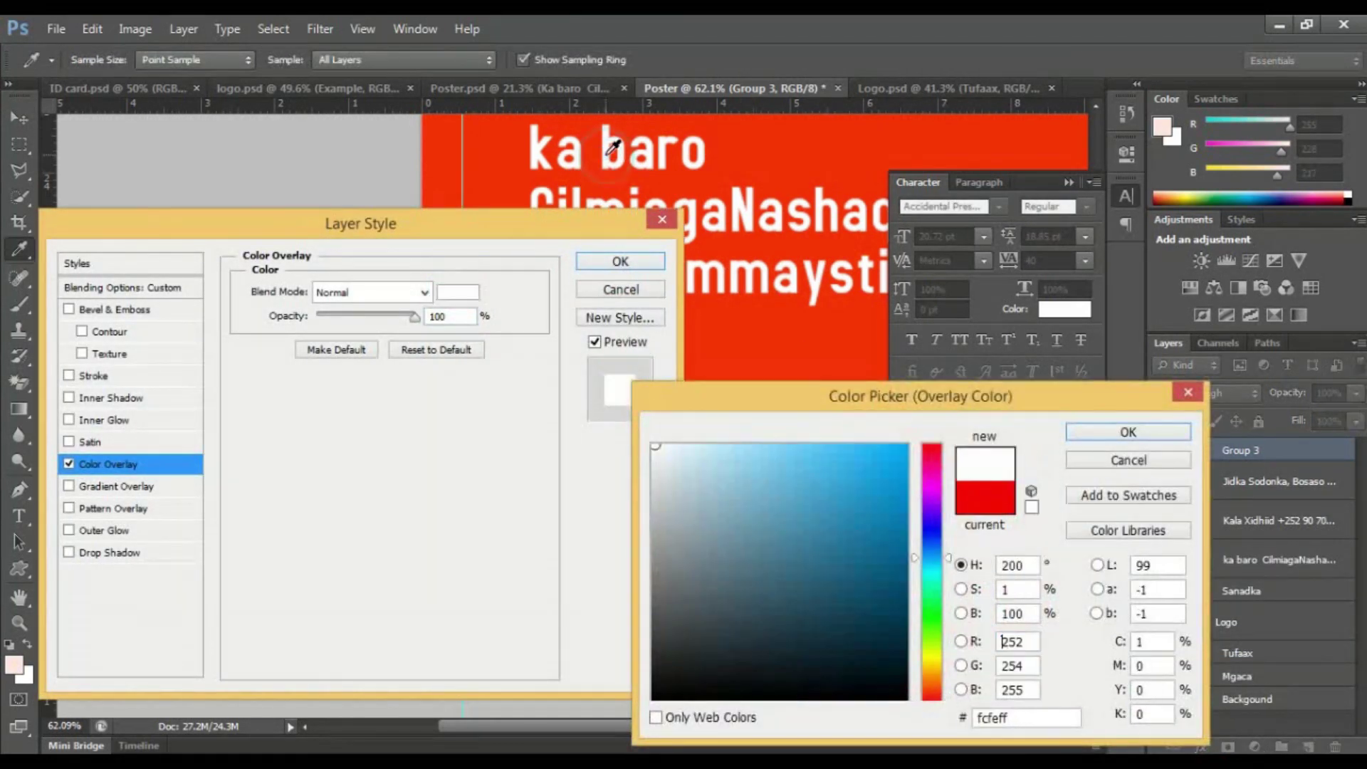
key("Return")
key("Return")
left_click(306, 459)
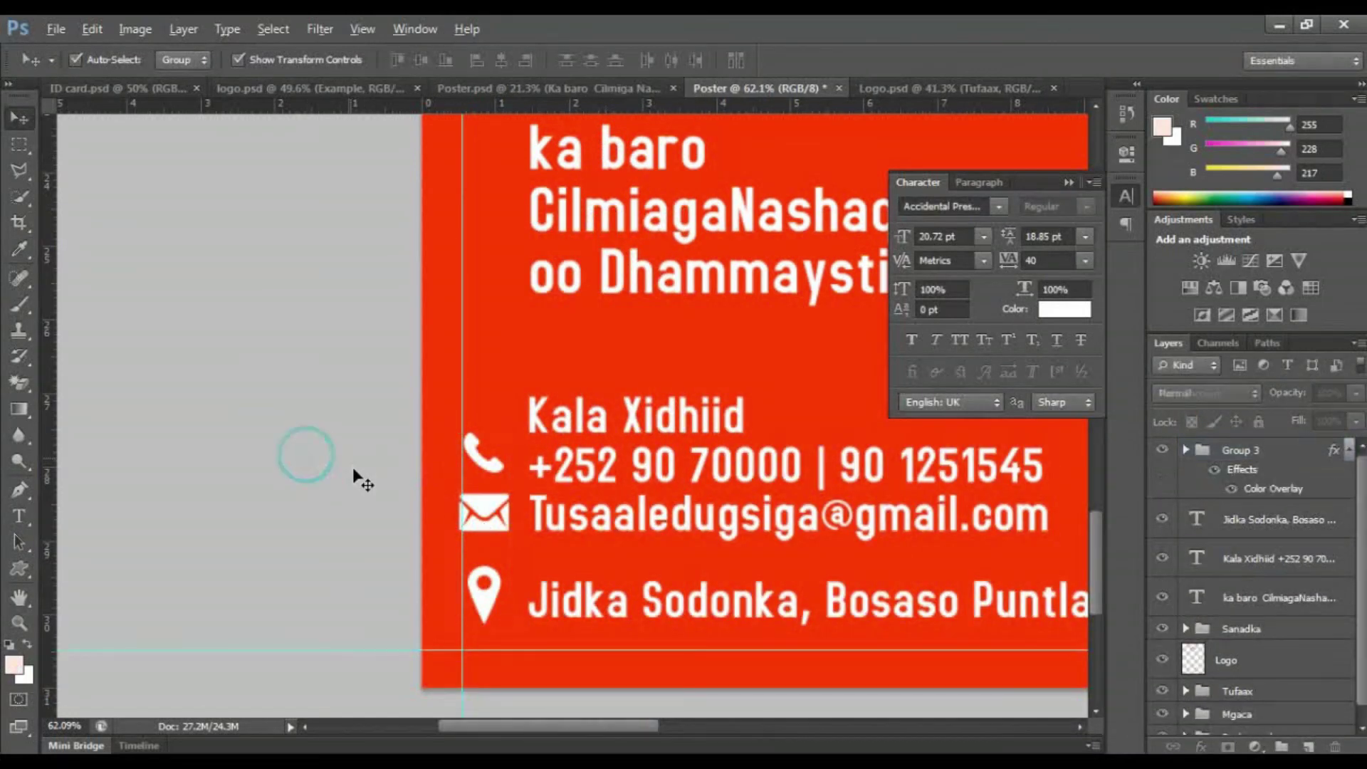
Move the icon group slightly right of the guide and shift the contact block and address line right to clear the icons.
scroll(397, 498, "down", 3)
left_click_drag(442, 505, 449, 507)
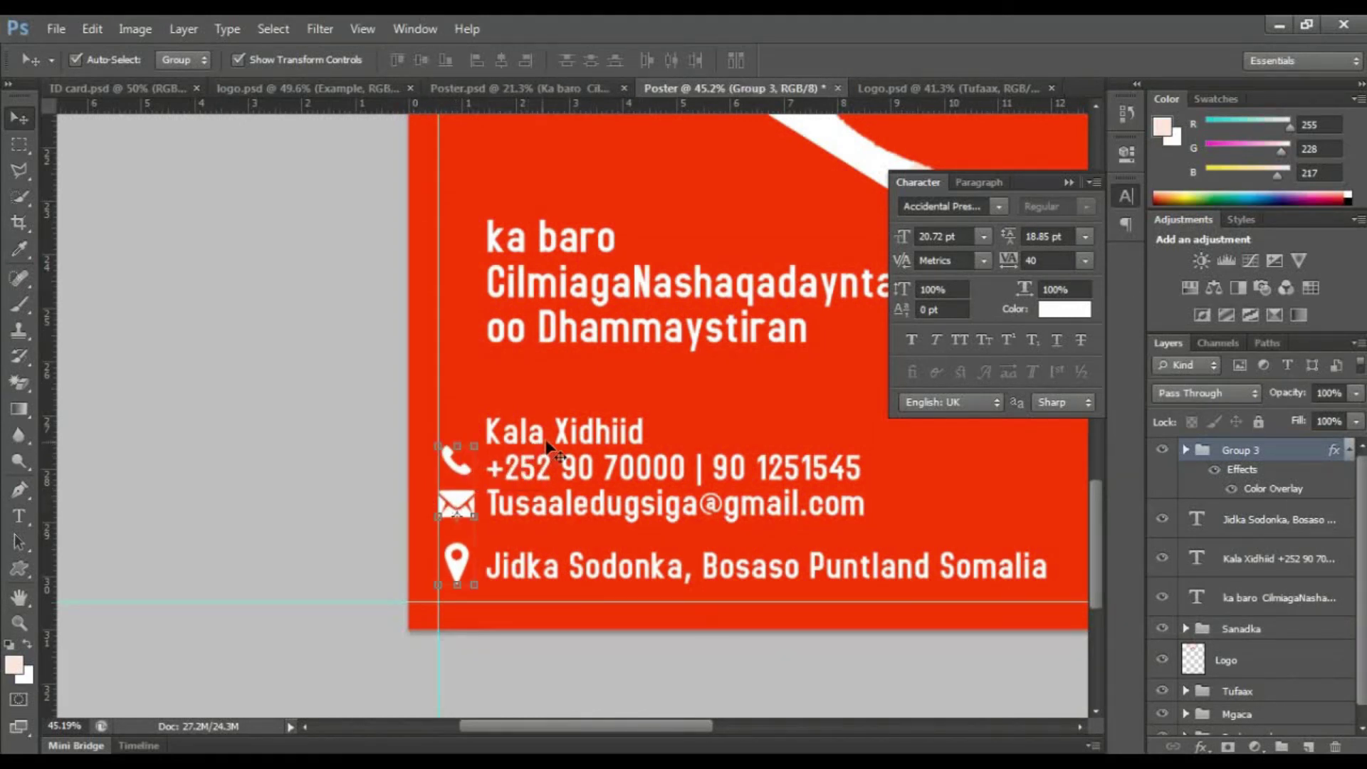
left_click(567, 442)
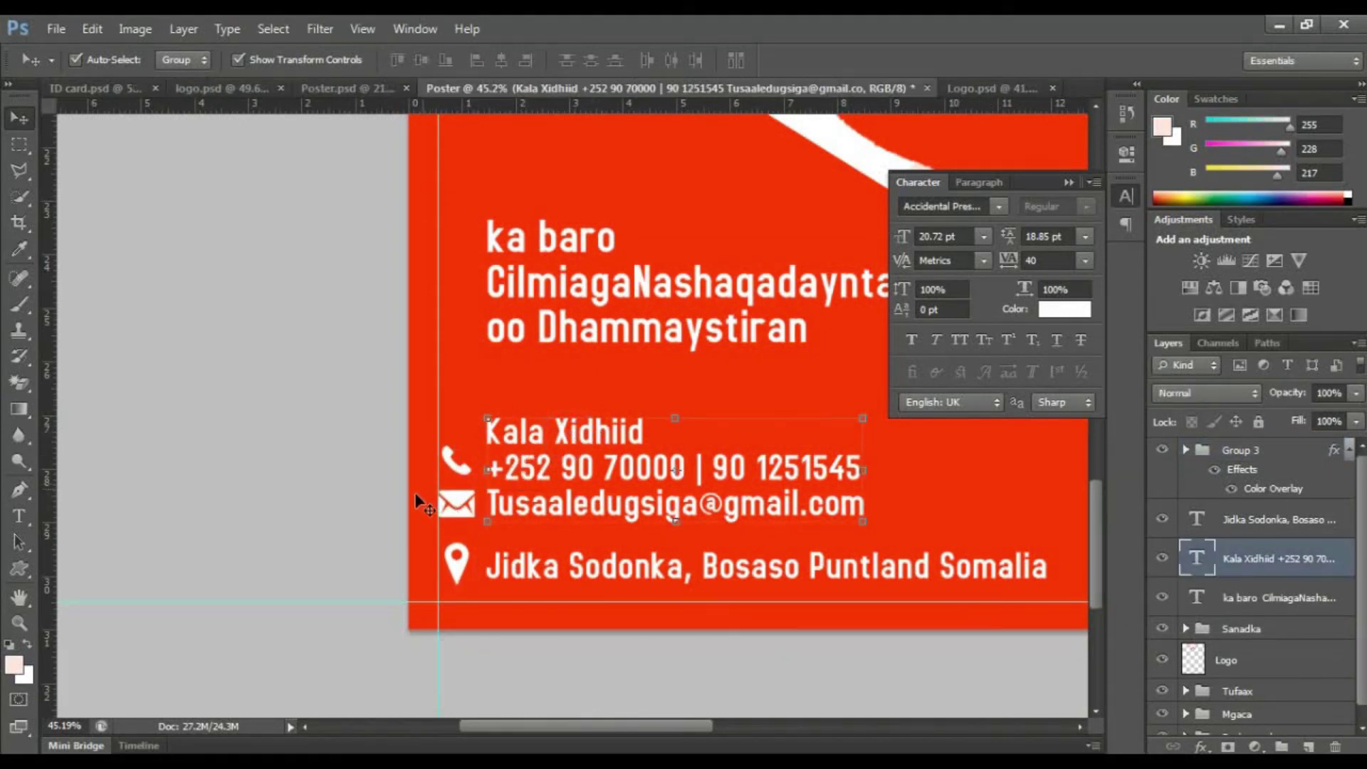
left_click_drag(606, 506, 633, 505)
left_click_drag(457, 507, 470, 507)
left_click_drag(558, 576, 563, 570)
Show the whole poster, hide the character settings and deselect the address line.
scroll(254, 488, "down", 5)
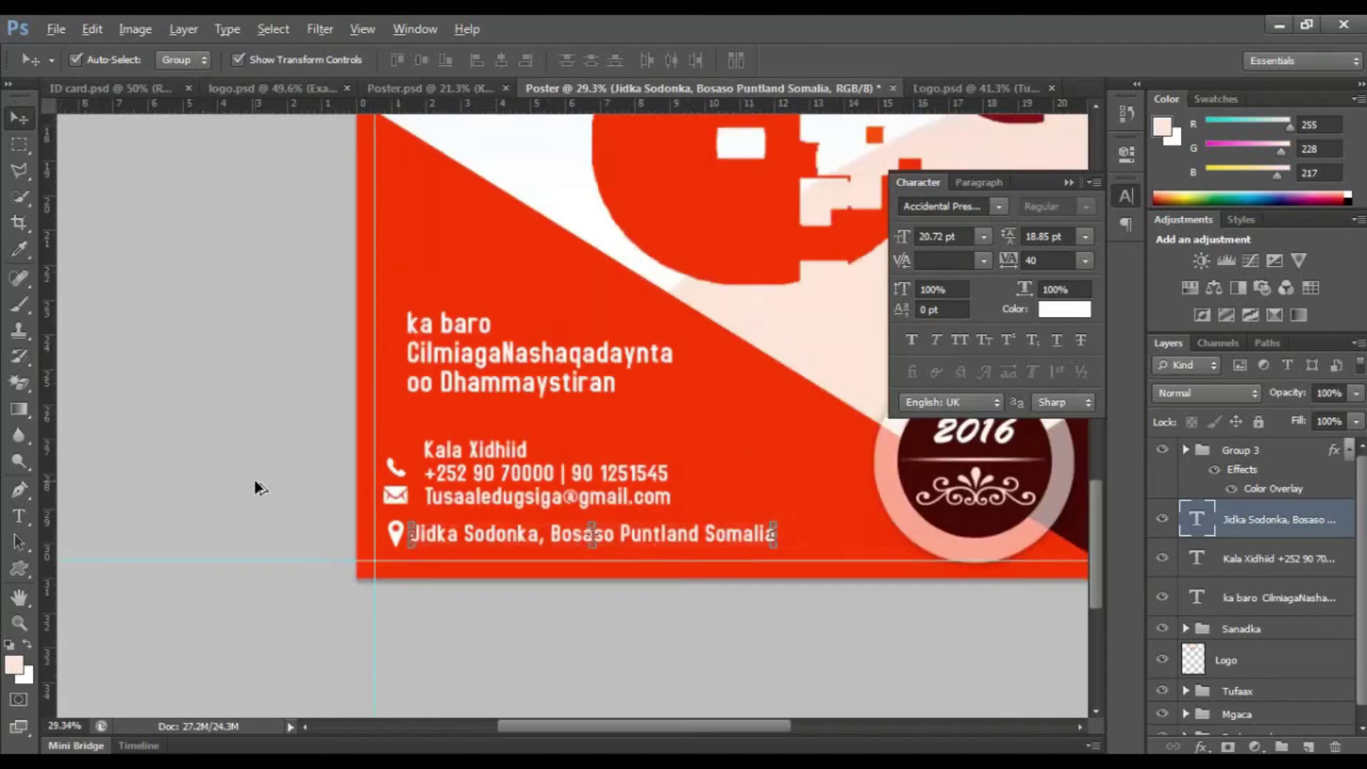
scroll(256, 481, "down", 2)
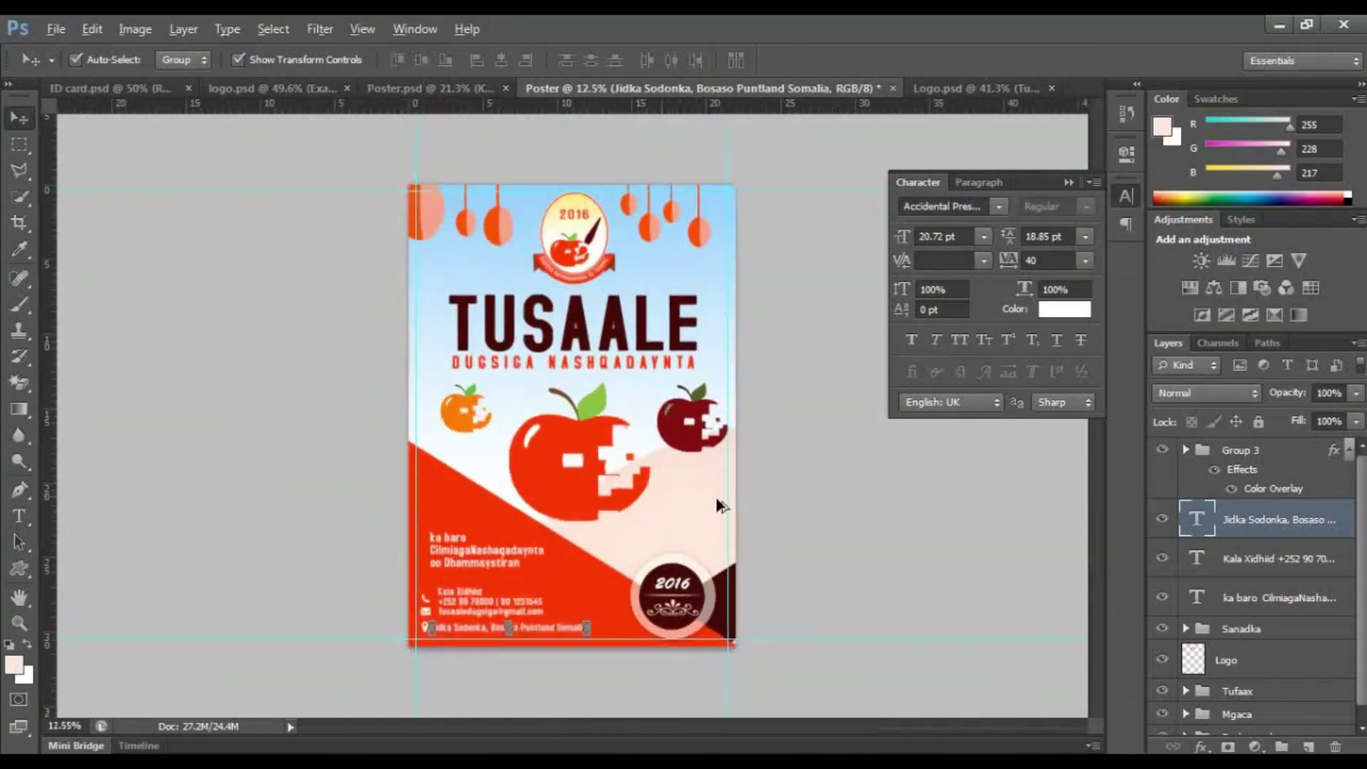
scroll(716, 498, "up", 2)
left_click(1066, 179)
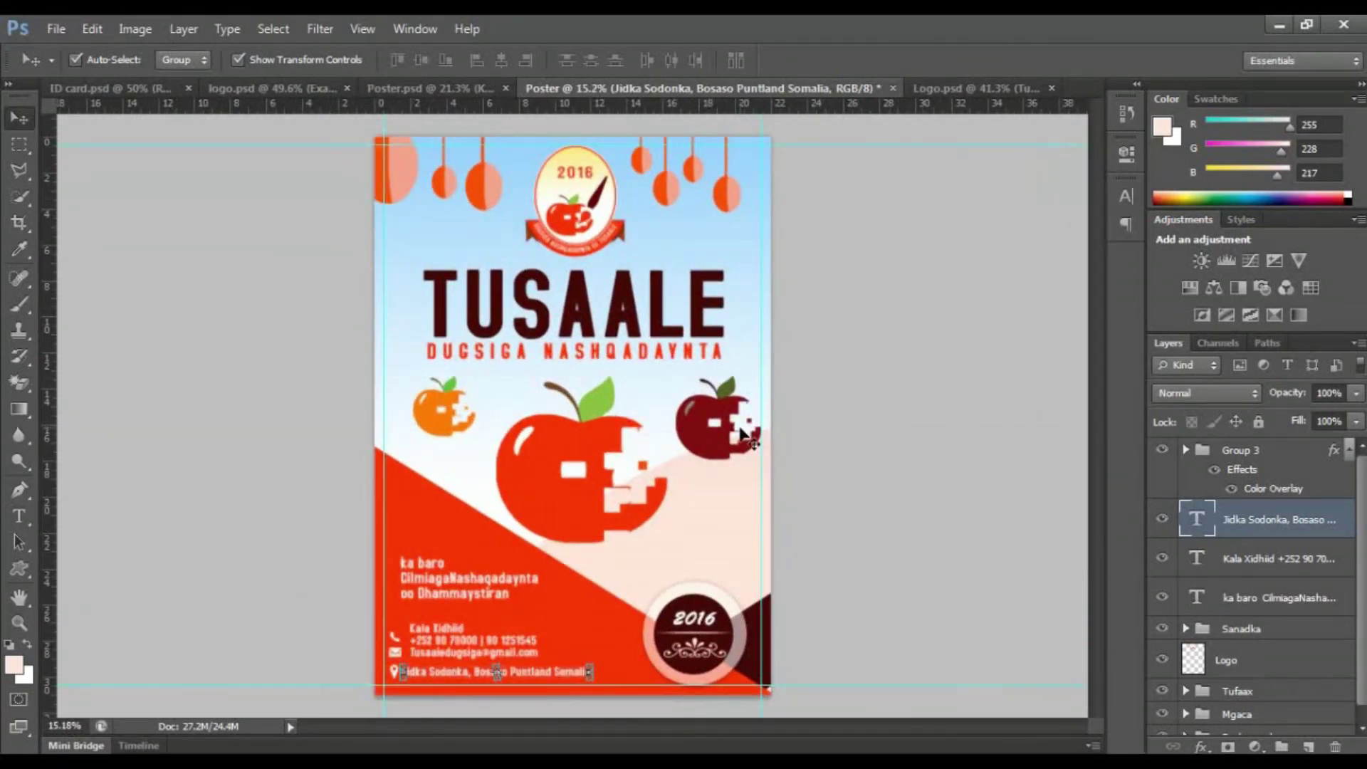
left_click(825, 438)
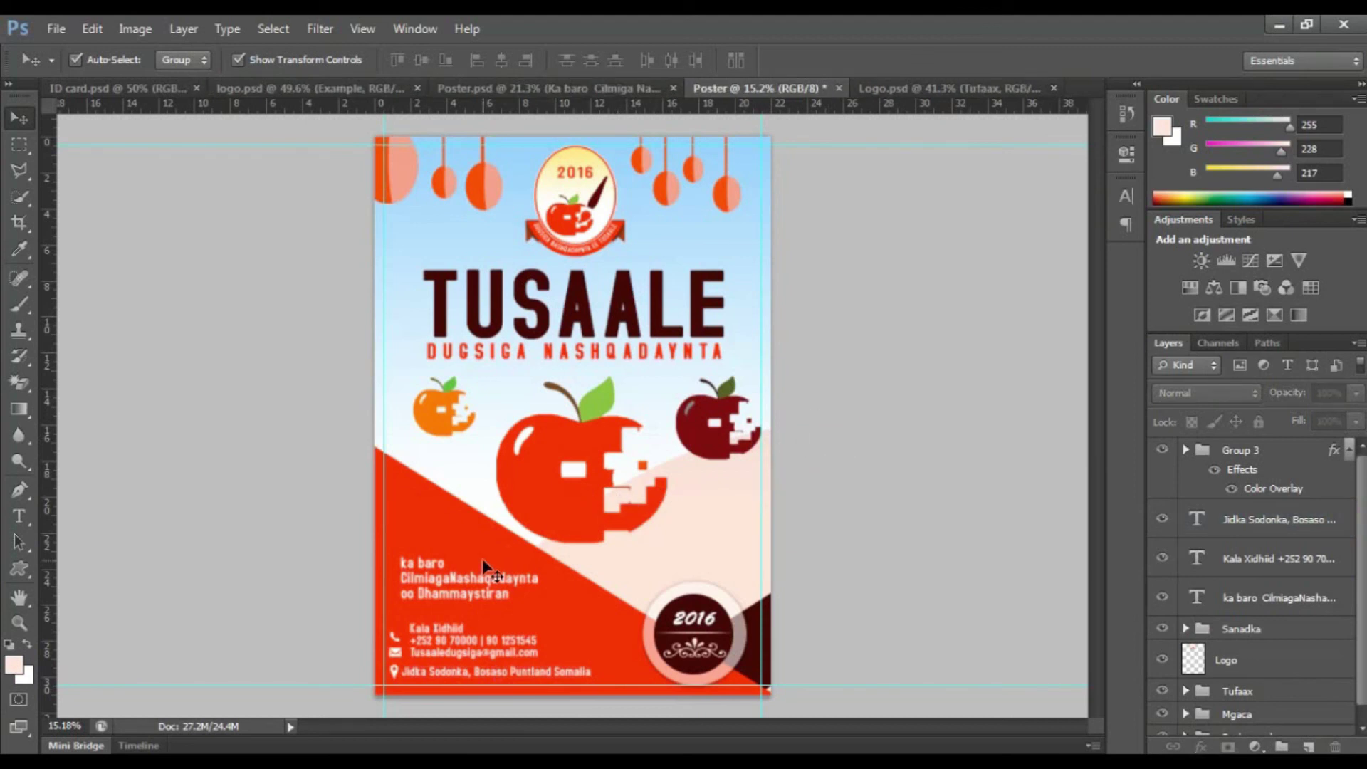
left_click(937, 390)
left_click(455, 653)
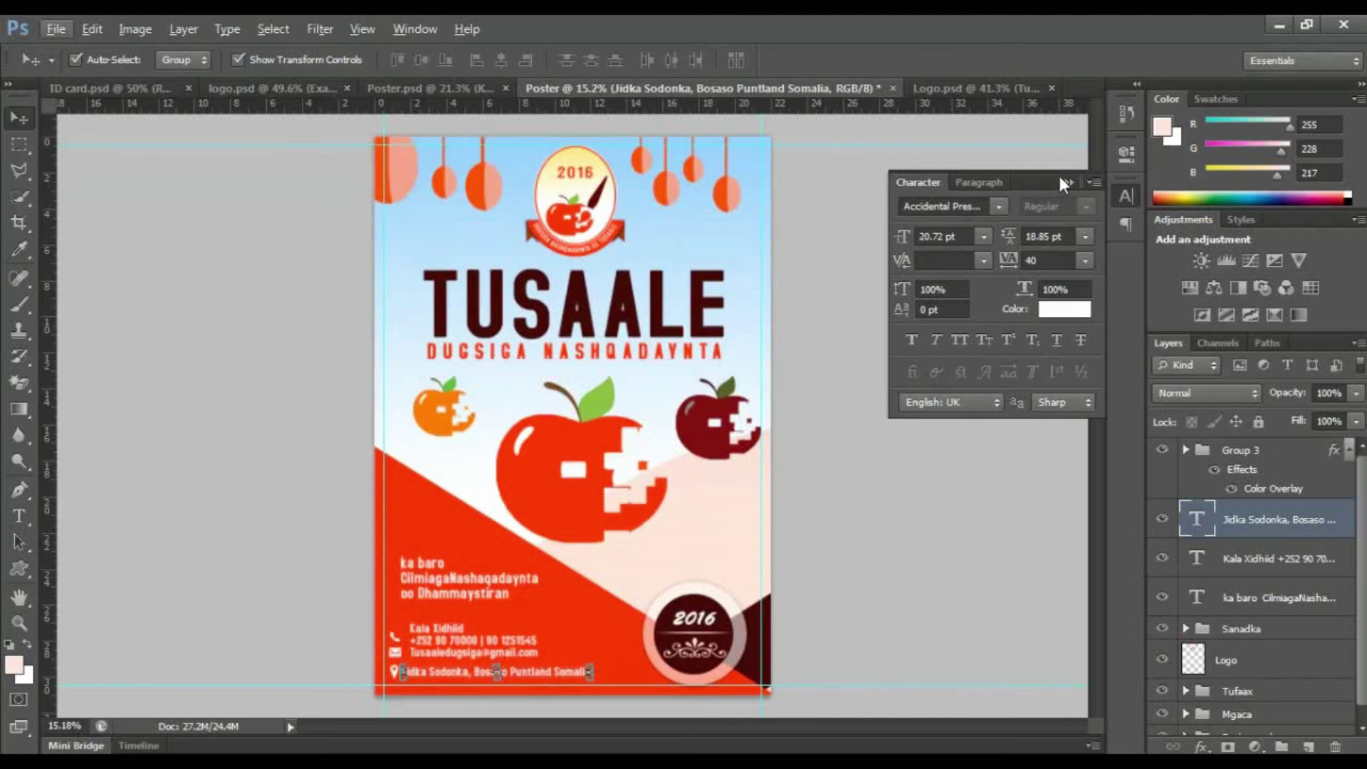
left_click(1065, 180)
left_click(826, 437)
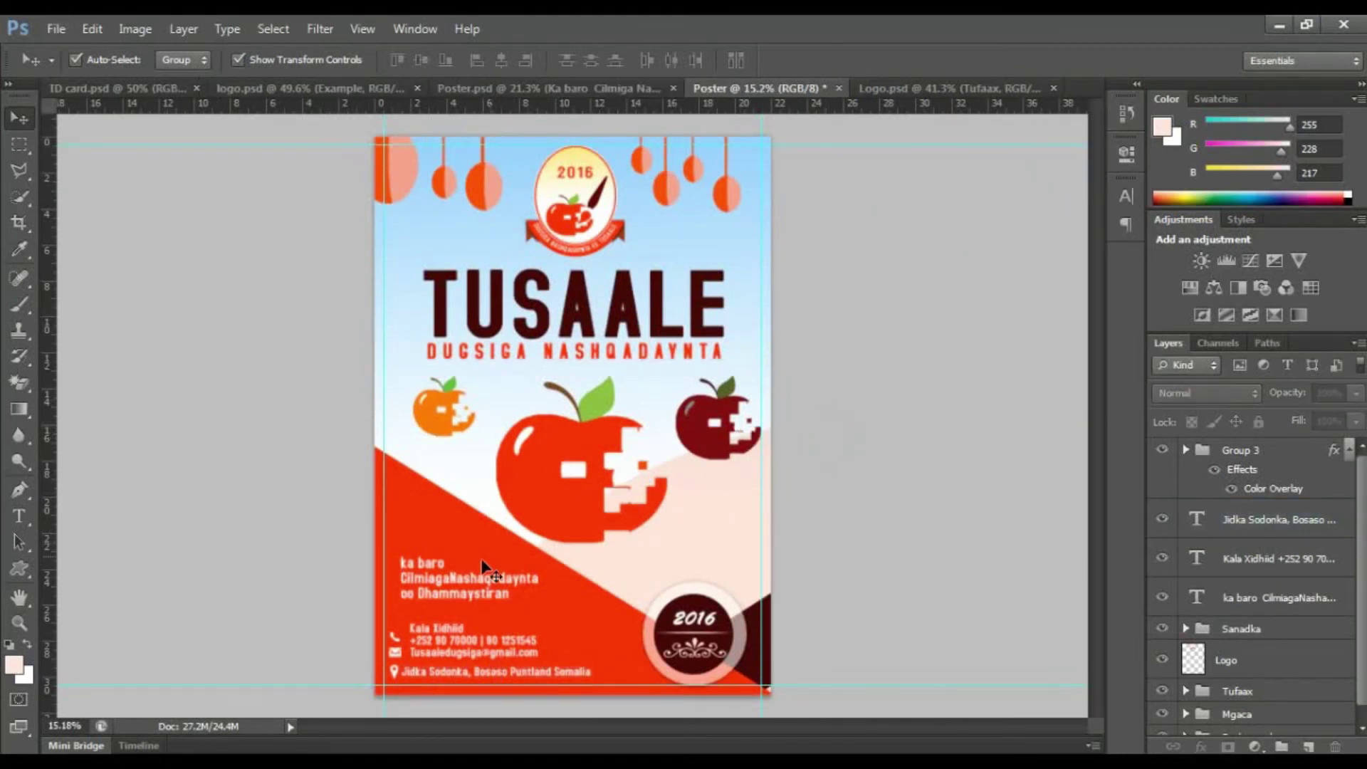
left_click(929, 388)
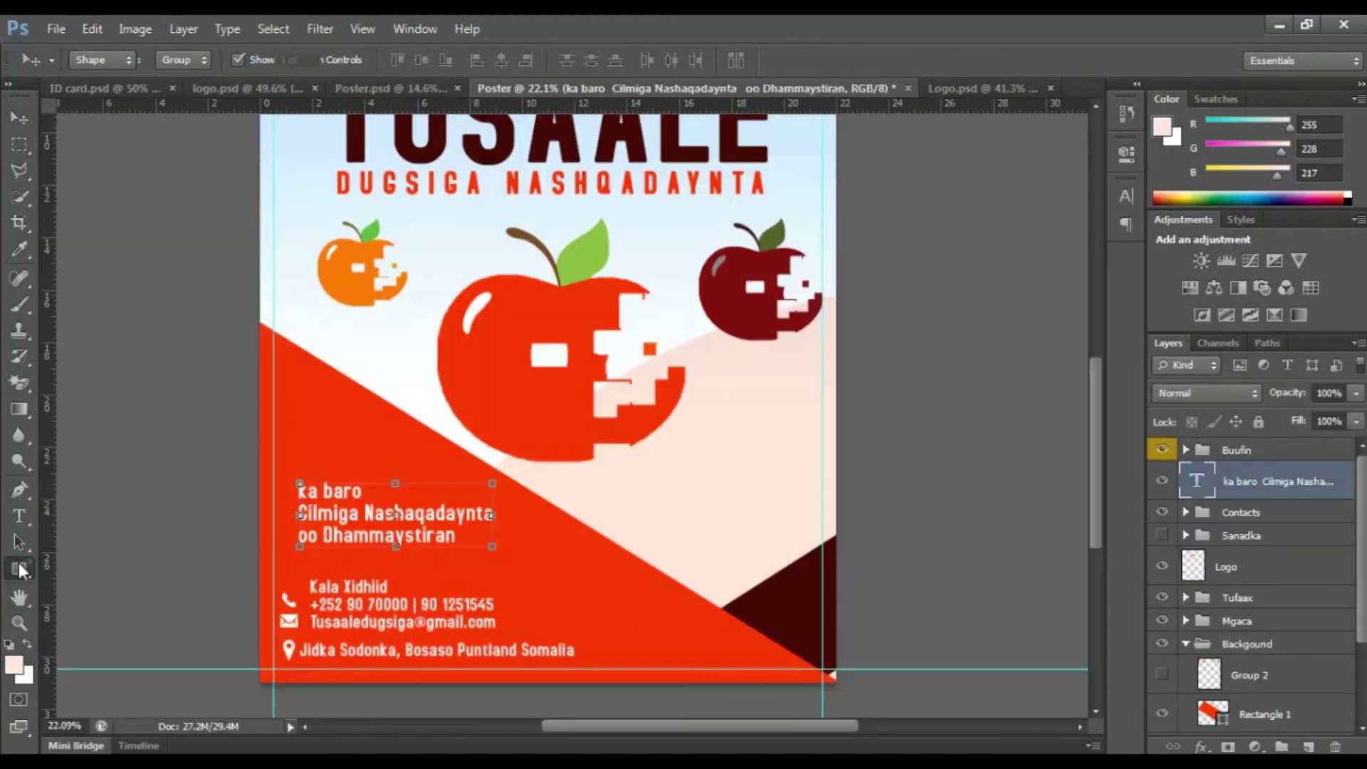
Draw a long, thin pale pink rectangle across the lower part of the large red apple.
left_click(20, 566)
left_click_drag(502, 385, 761, 421)
key("v")
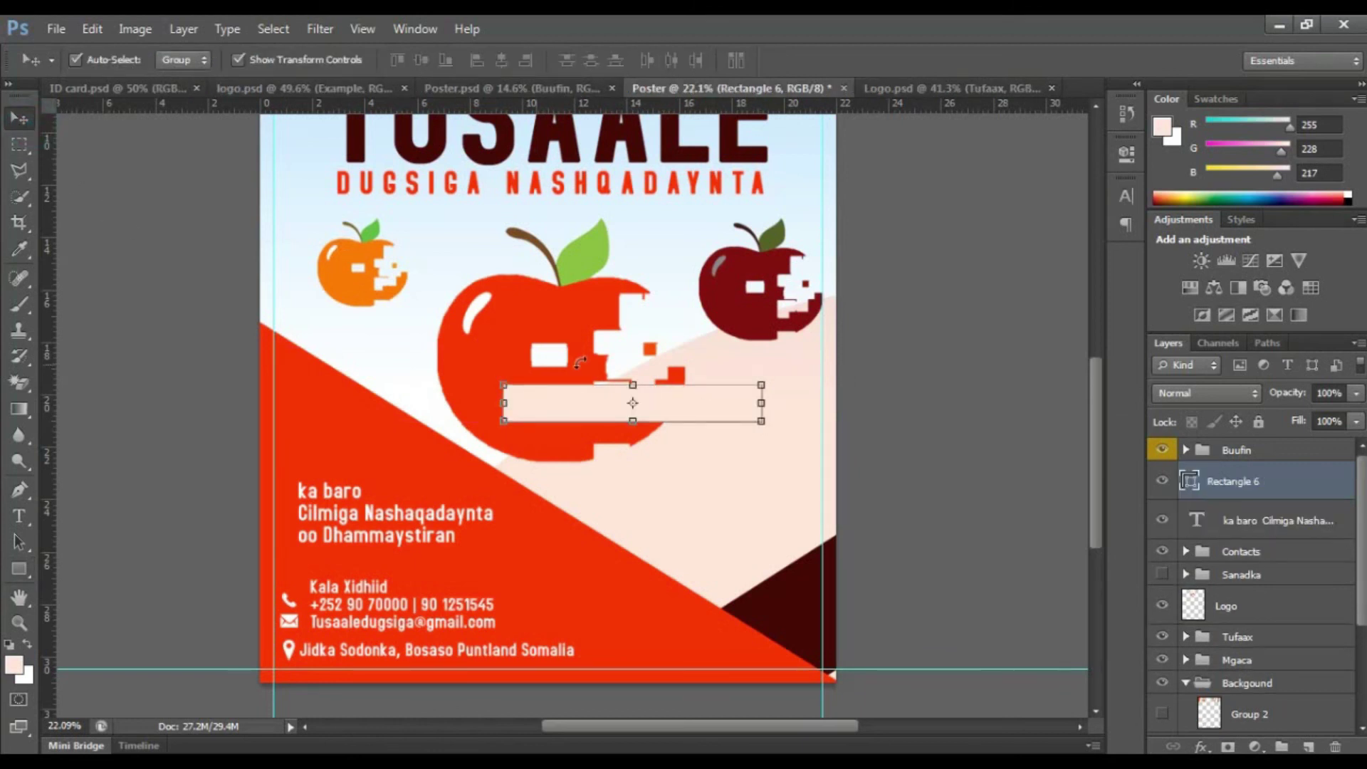
Rotate the pale rectangle about 32°, skew it about -30°, scale it to about 74% by 84%, and place it along the red diagonal edge.
left_click_drag(635, 391, 549, 505)
left_click_drag(630, 550, 585, 523)
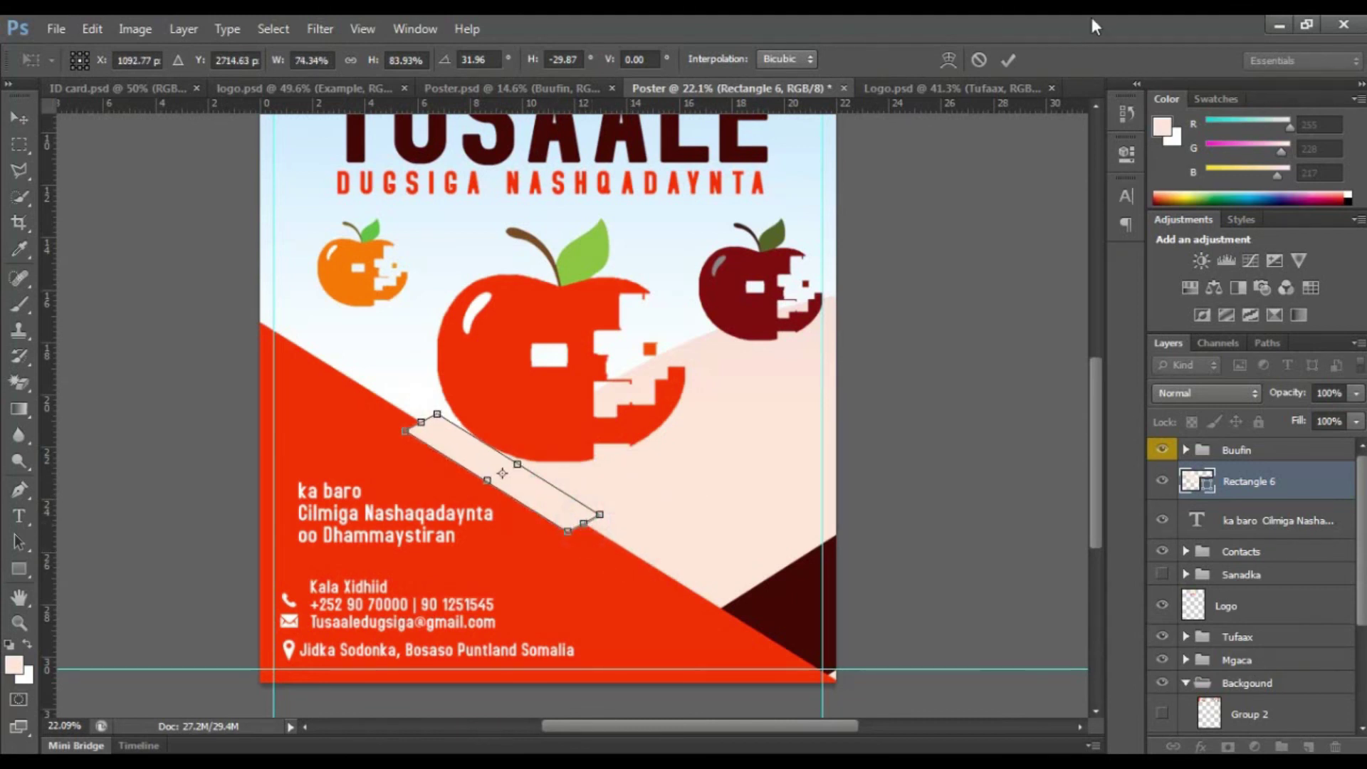
left_click(1008, 61)
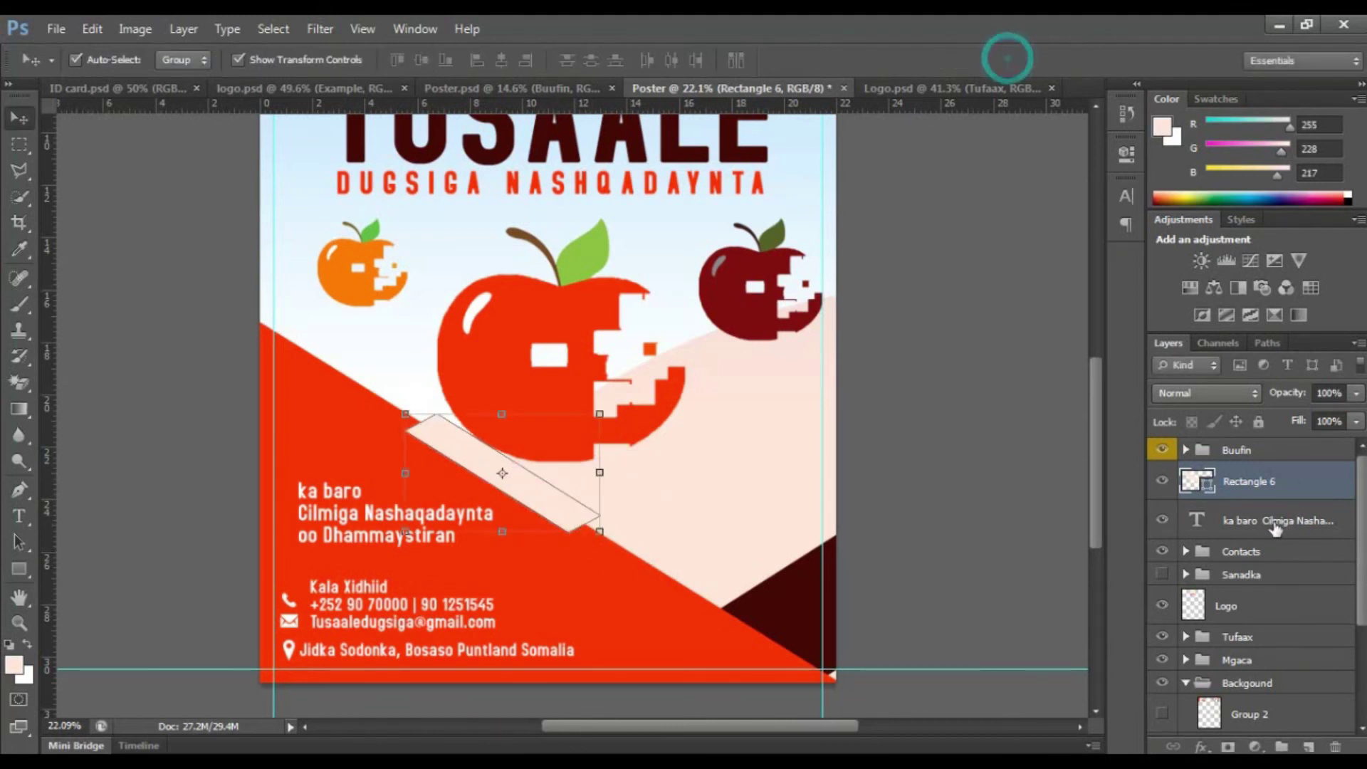
Recolor the slanted bar dark red (#7e0a0f) sampled from the dark red apple, shrink it slightly about its center and deselect it.
double_click(1204, 483)
left_click(725, 328)
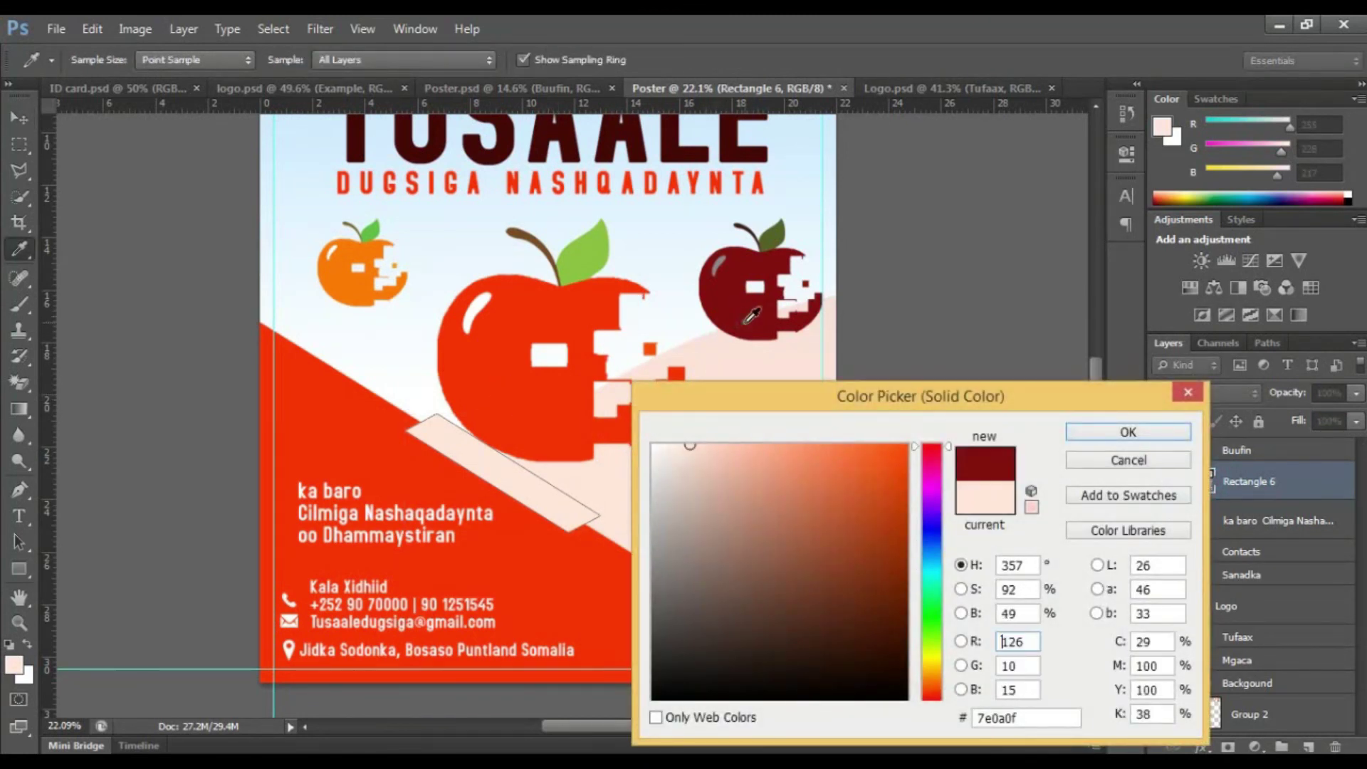
left_click(1092, 431)
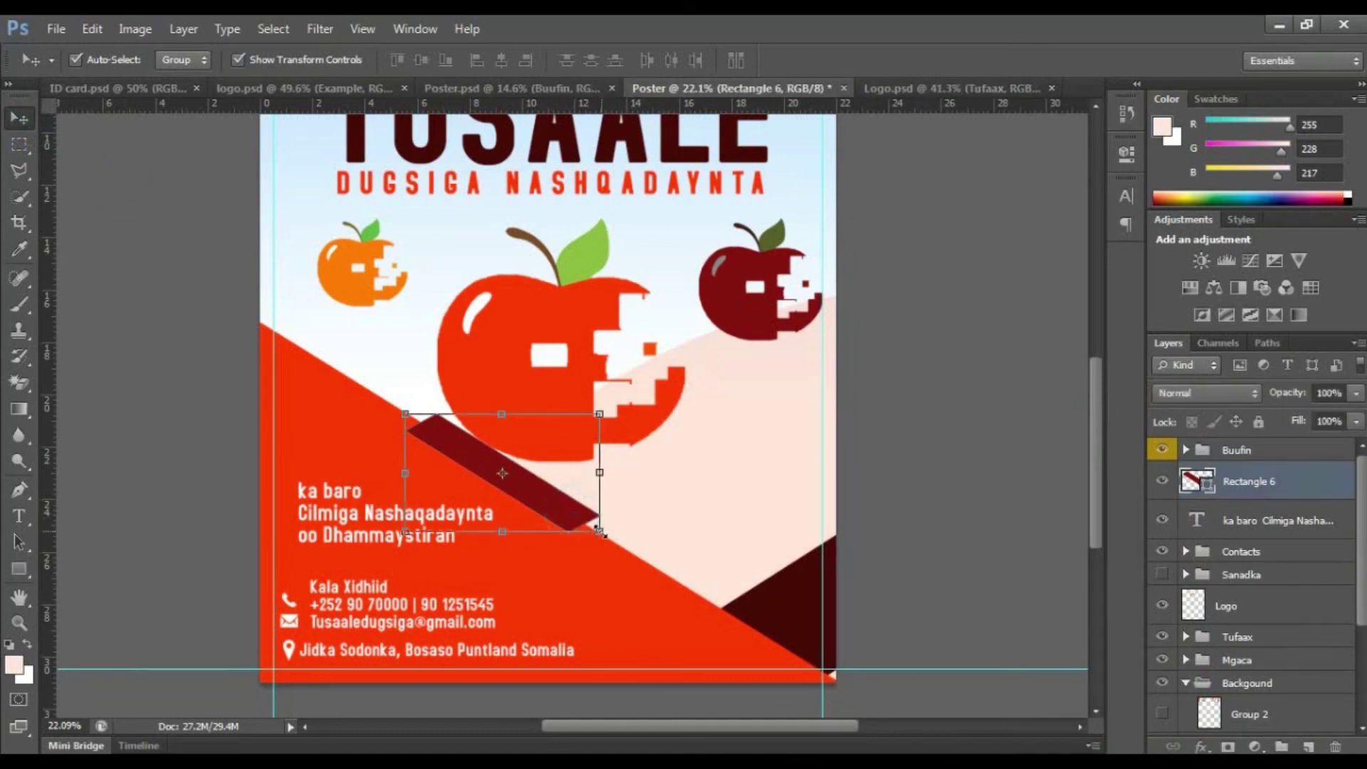
left_click_drag(600, 531, 591, 525)
key("Return")
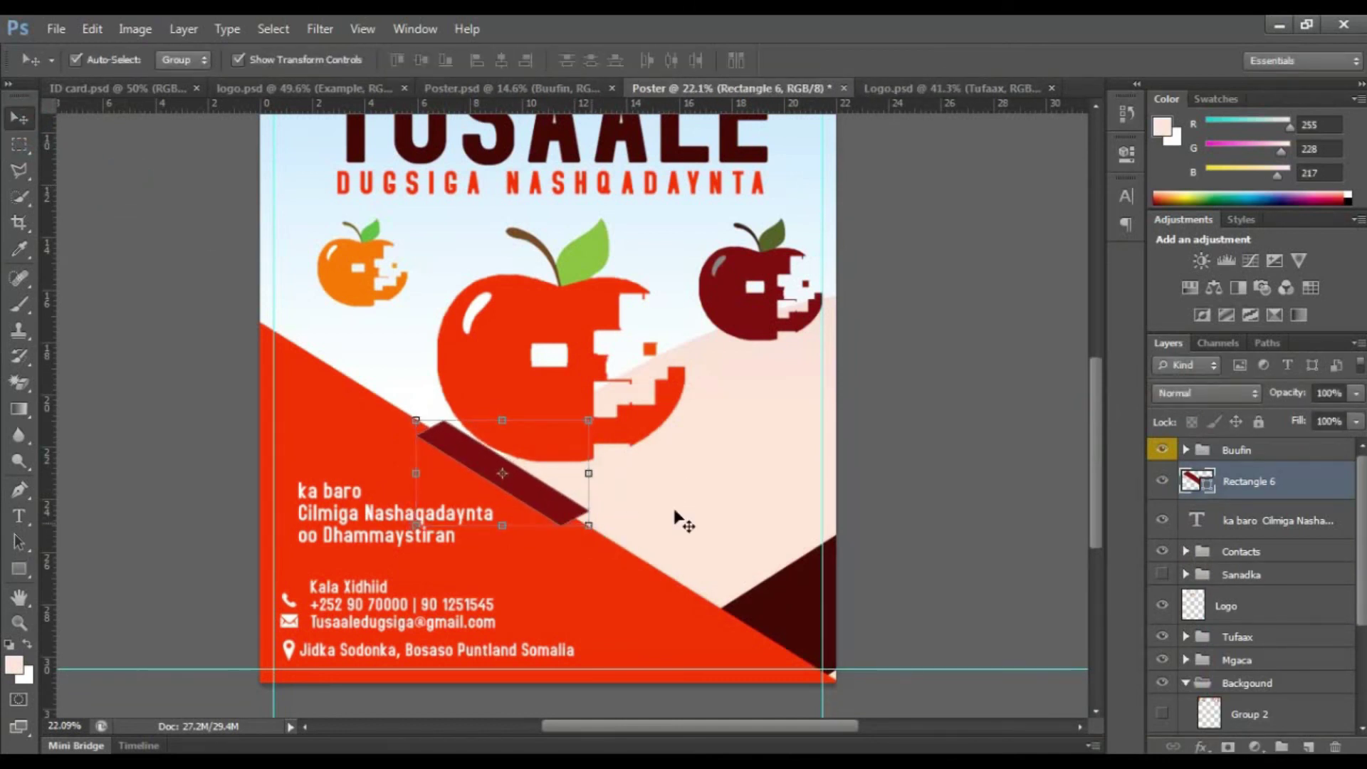
left_click(981, 453)
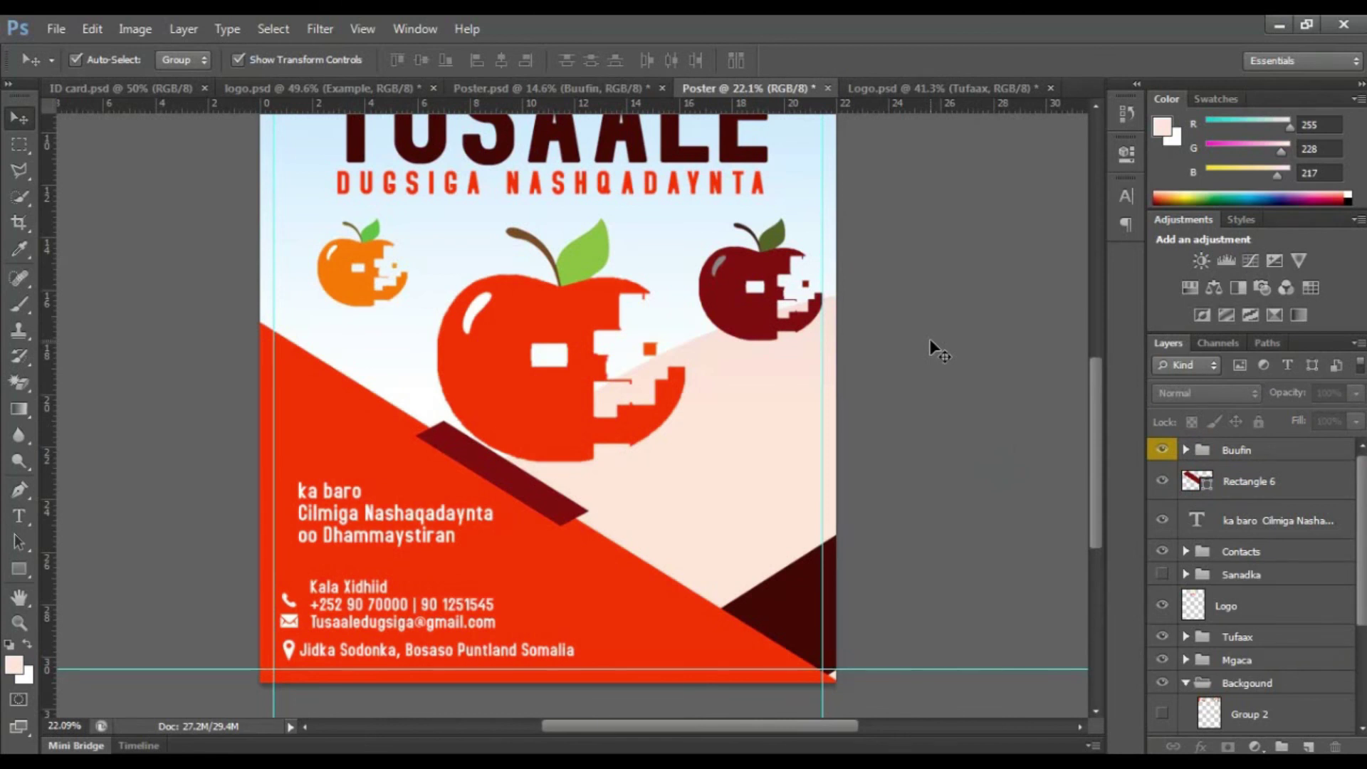
Save the poster as Poster.psd in the 3.3 Poster Design folder, with Maximize Compatibility enabled.
key("ctrl+s")
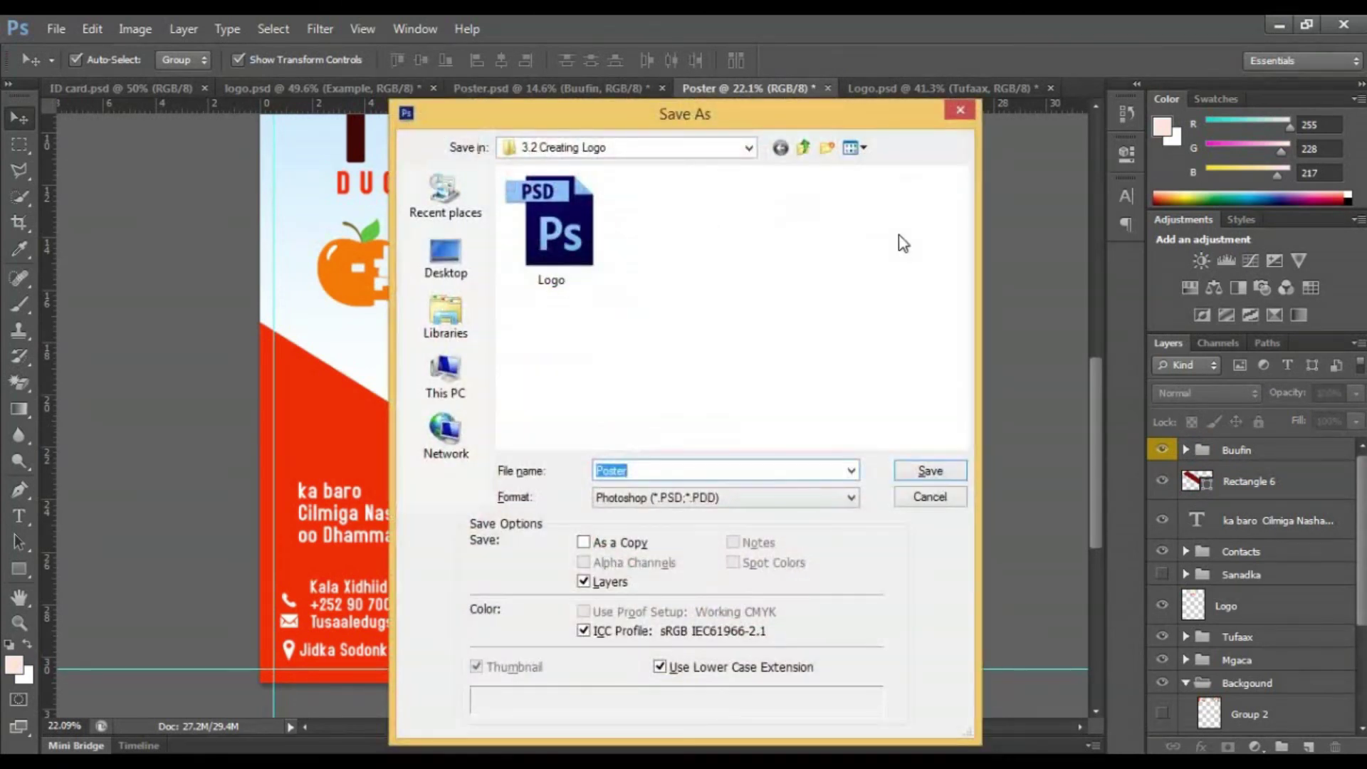
key("Escape")
left_click(57, 28)
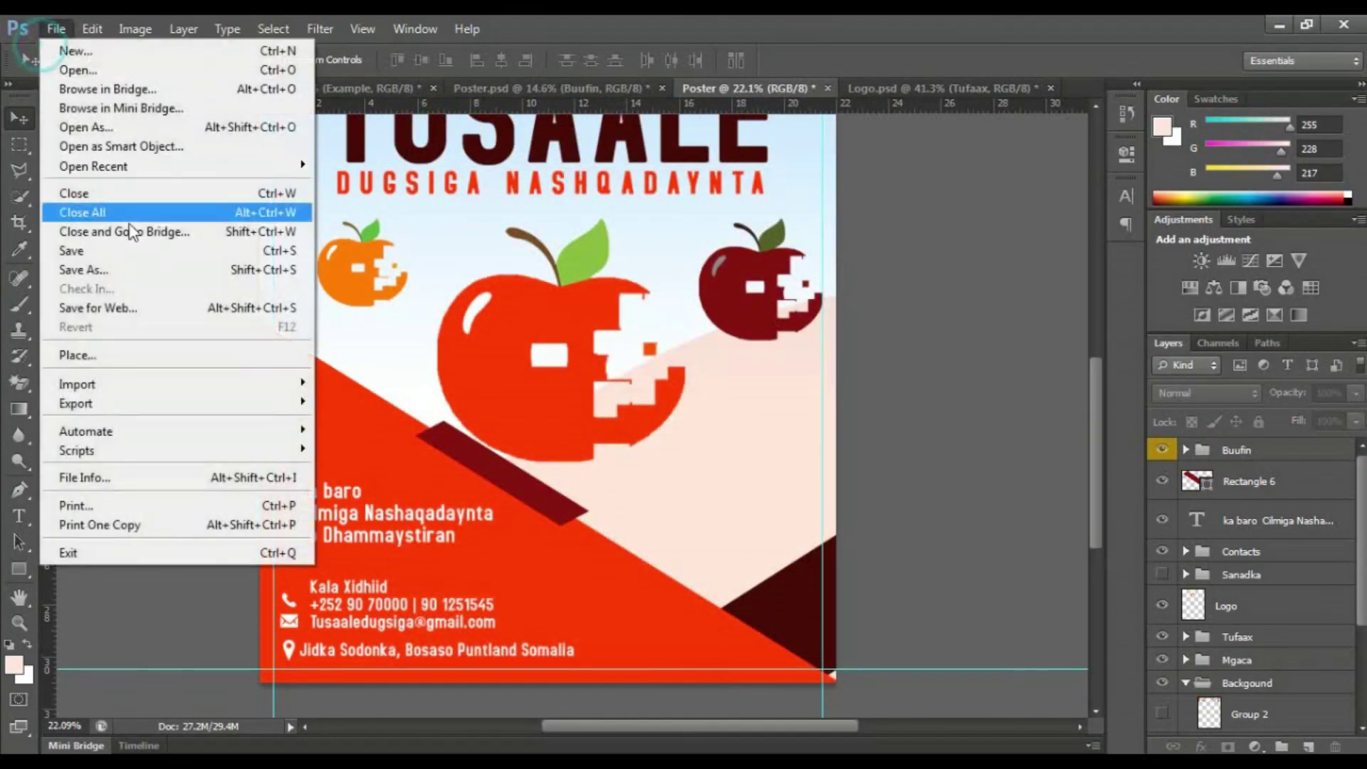
left_click(84, 270)
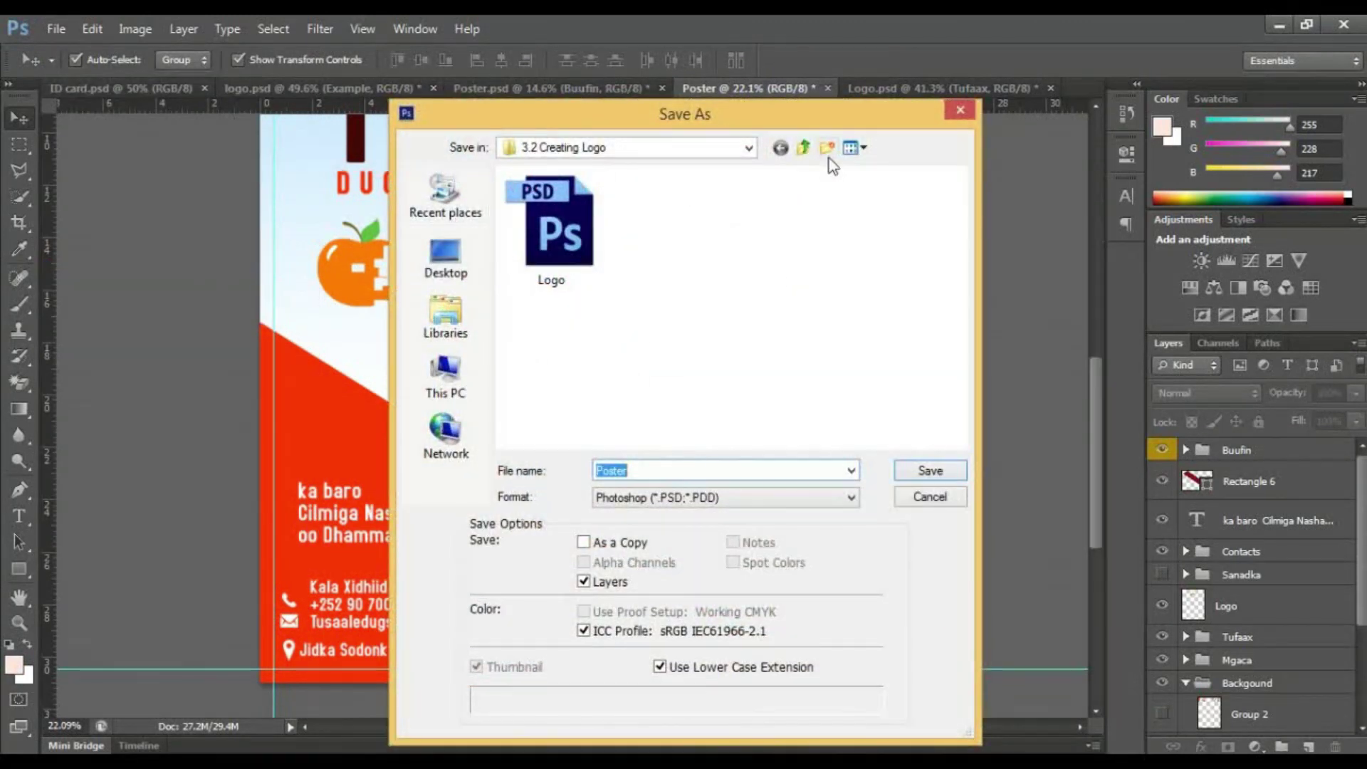
left_click(806, 150)
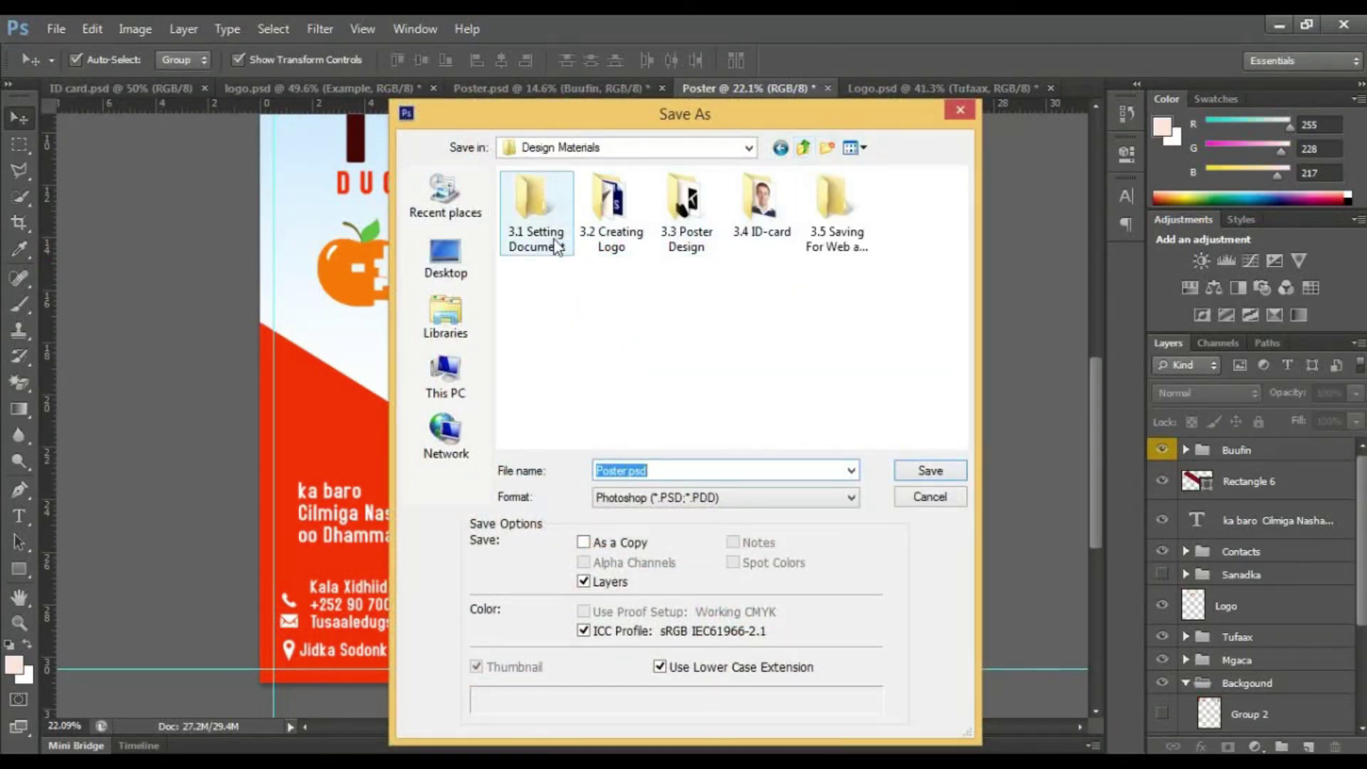
double_click(683, 214)
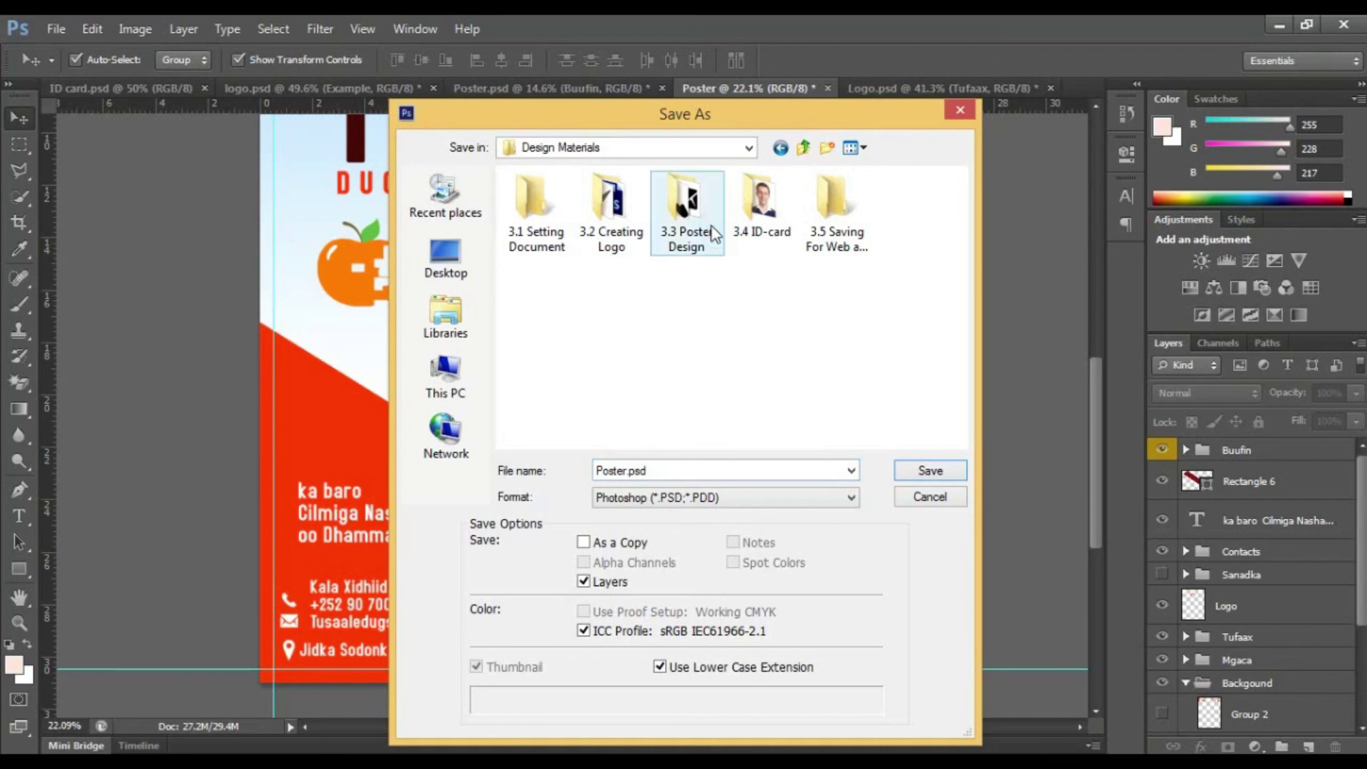
left_click(736, 477)
left_click(918, 468)
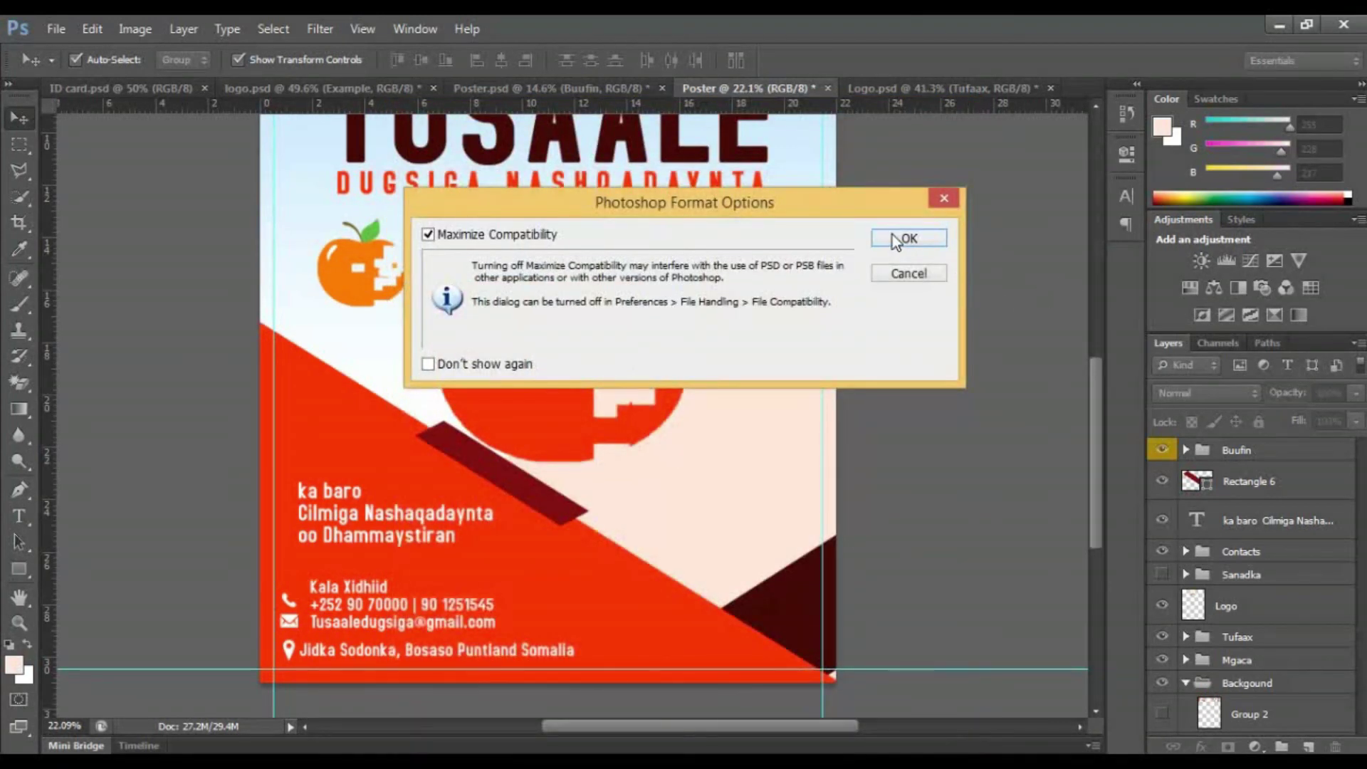
left_click(896, 241)
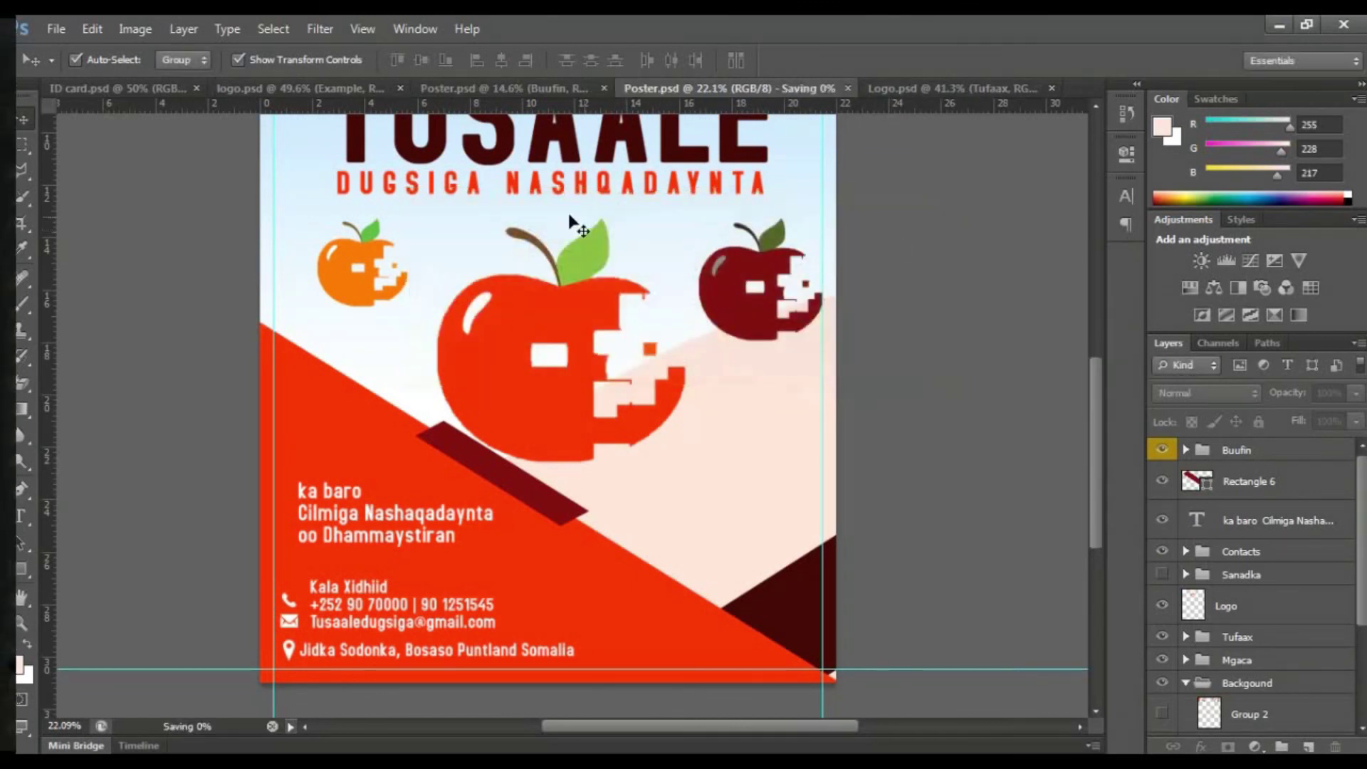